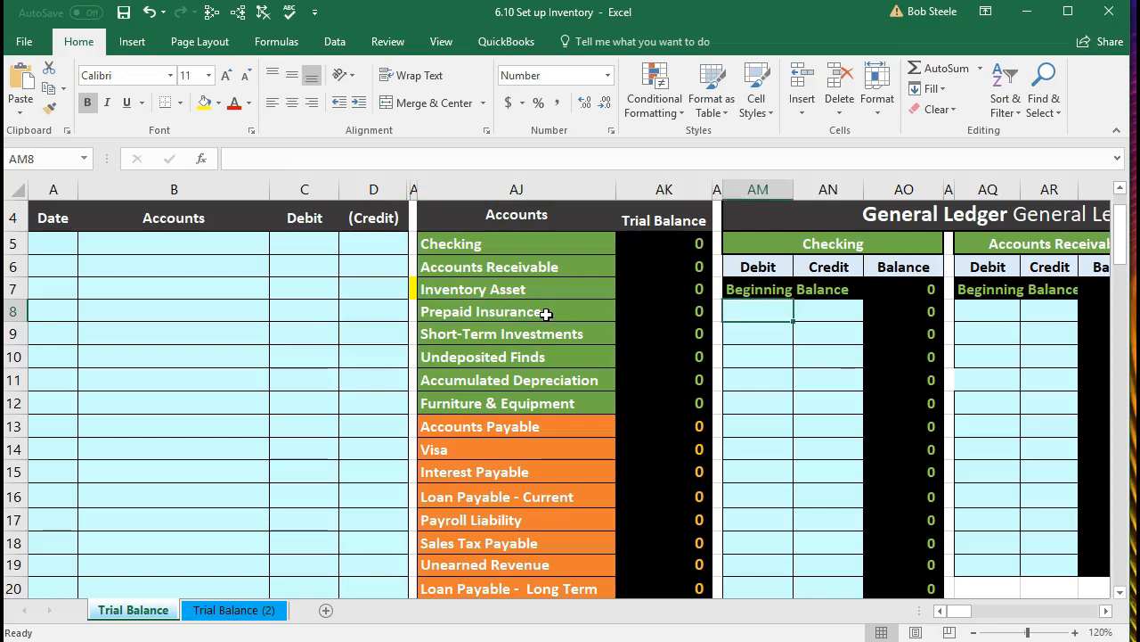
# Step: Look across the general ledger accounts and financial statements on the Trial Balance sheet as far as the ELP inventory record
pyautogui.press('Right')
pyautogui.press('Right')
pyautogui.press('Right')
pyautogui.press('Right')
pyautogui.press('Right')
pyautogui.press('Right')
pyautogui.press('Right')
pyautogui.press('Right')
pyautogui.press('Right')
pyautogui.press('Right')
pyautogui.press('Right')
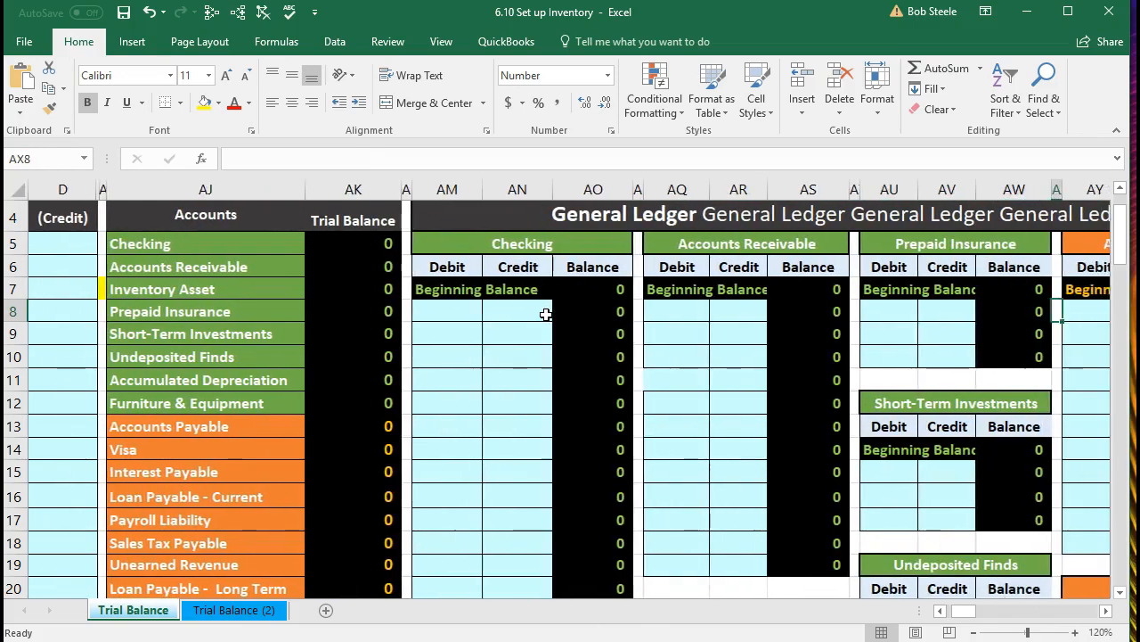
pyautogui.press('Right')
pyautogui.press('Right')
pyautogui.press('Right')
pyautogui.press('Right')
pyautogui.press('Right')
pyautogui.press('Right')
pyautogui.press('Right')
pyautogui.press('Right')
pyautogui.press('Right')
pyautogui.press('Right')
pyautogui.press('Right')
pyautogui.press('Right')
pyautogui.press('Right')
pyautogui.press('Right')
pyautogui.press('Right')
pyautogui.press('Right')
pyautogui.press('Right')
pyautogui.press('Right')
pyautogui.press('Right')
pyautogui.press('Right')
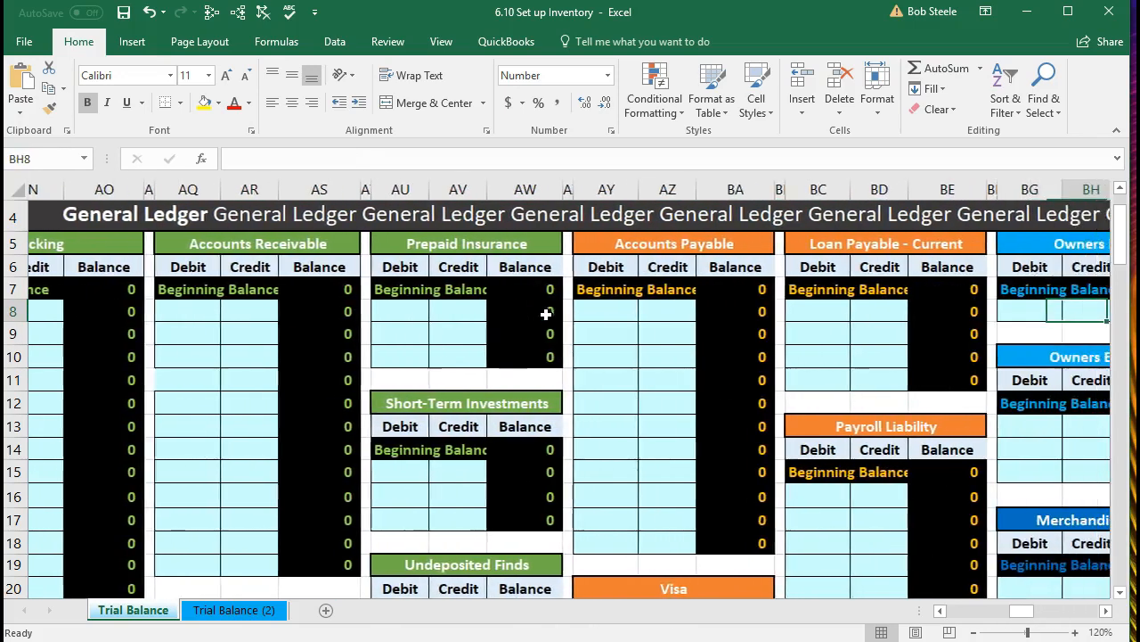
pyautogui.press('Right')
pyautogui.press('Right')
pyautogui.press('Right')
pyautogui.press('Right')
pyautogui.press('Right')
pyautogui.press('Right')
pyautogui.press('Right')
pyautogui.press('Right')
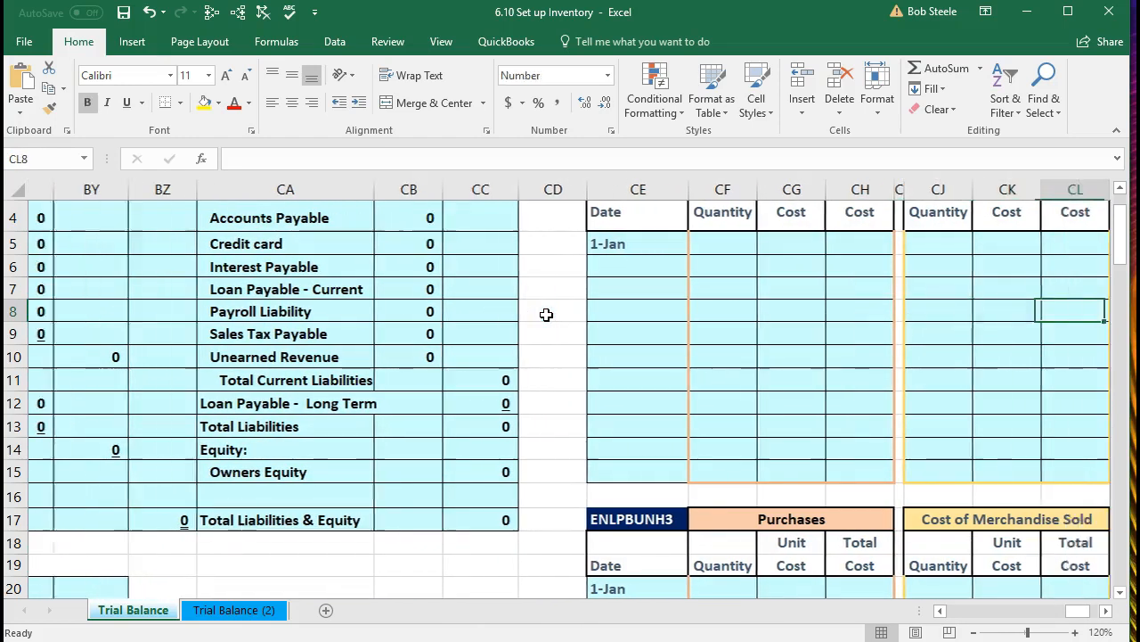
pyautogui.scroll(1, 547, 314)
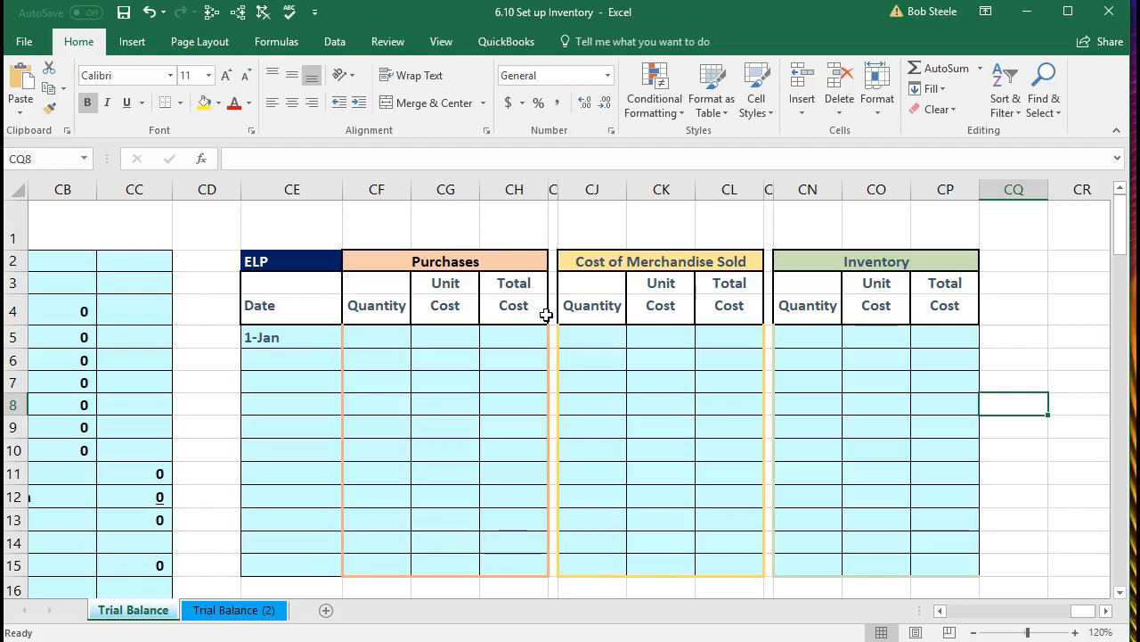
# Step: Enter a quantity of 1 and a unit cost of 400 in the Inventory section of the ELP record's 1-Jan row
pyautogui.click(303, 258)
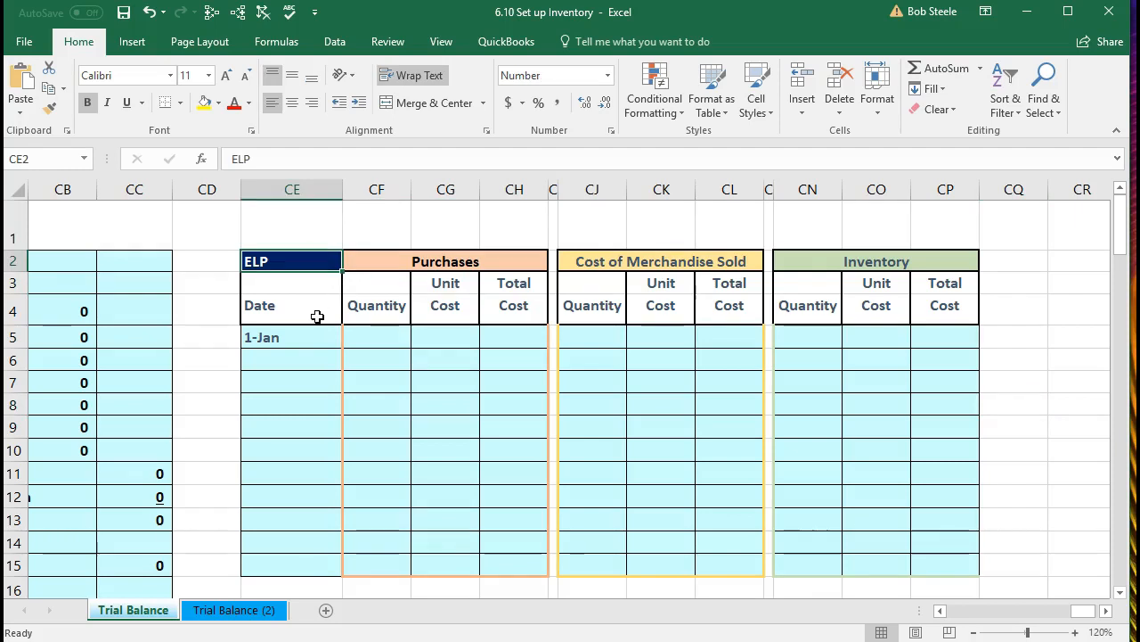
pyautogui.click(806, 334)
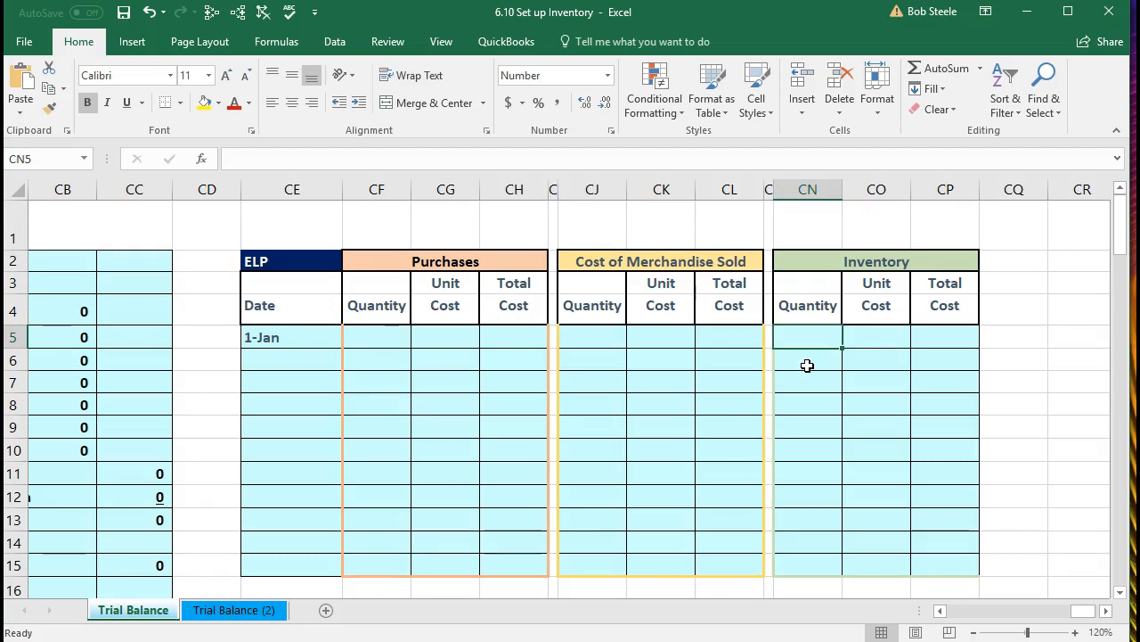
pyautogui.write('1')
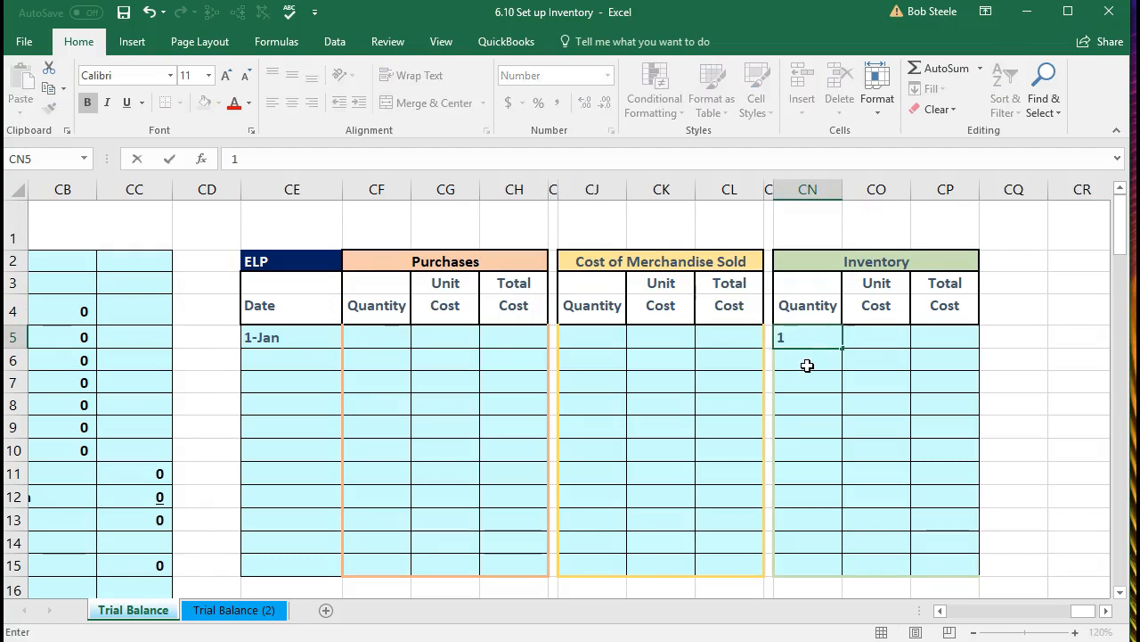
pyautogui.press('Tab')
pyautogui.write('400')
pyautogui.press('Tab')
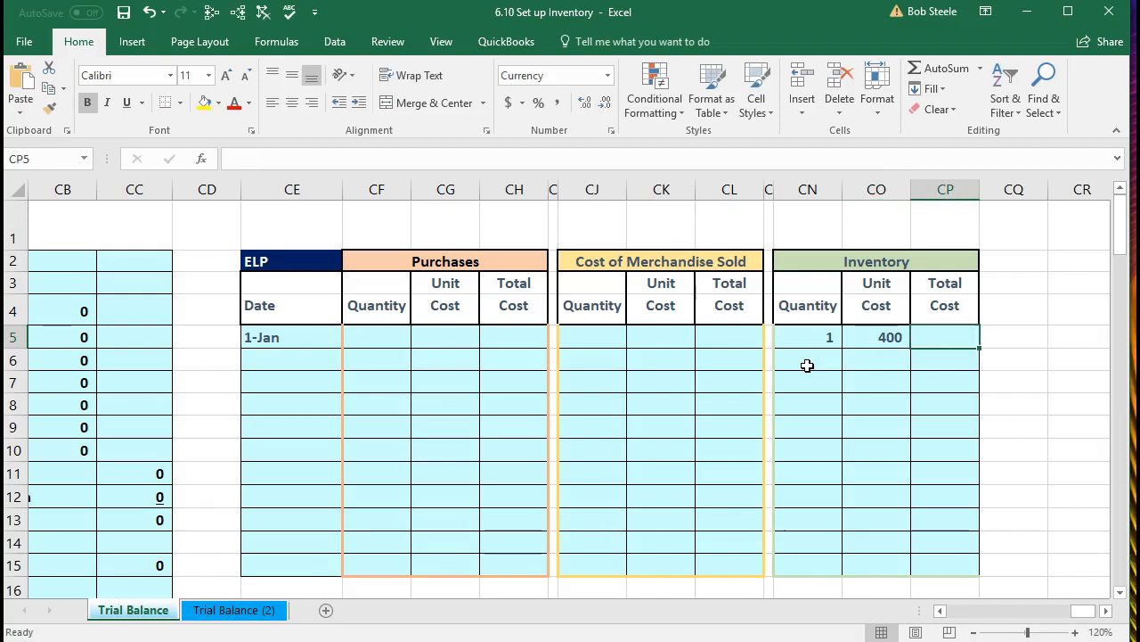
# Step: Calculate the ELP inventory total cost in CP5 with the formula =CN5*CO5
pyautogui.write('=')
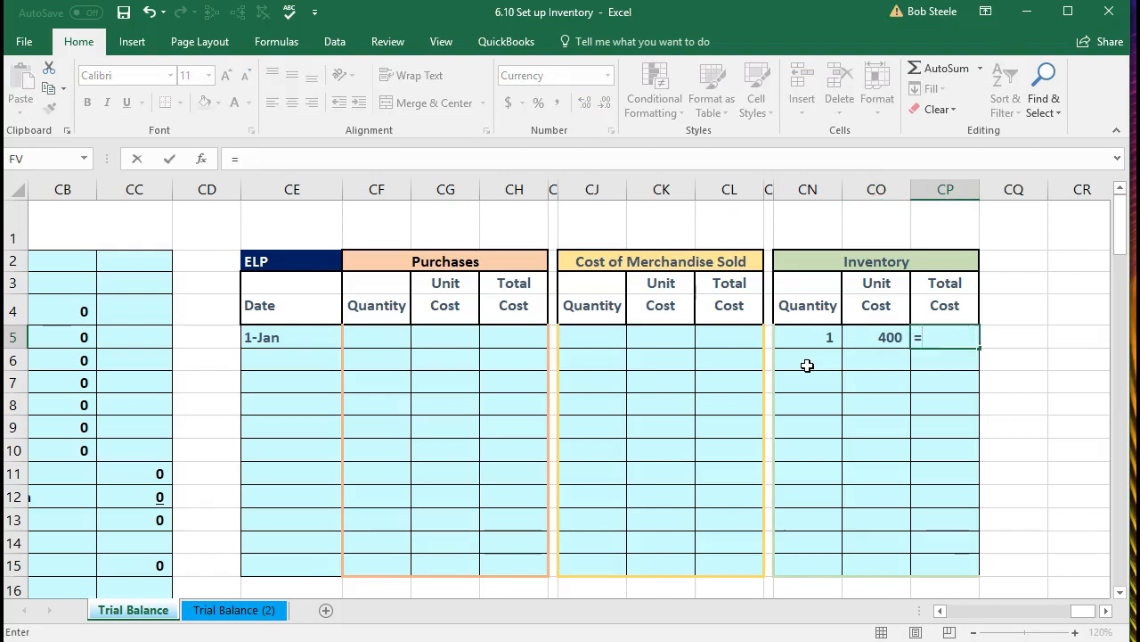
pyautogui.press('Left')
pyautogui.press('Left')
pyautogui.write('*')
pyautogui.press('Left')
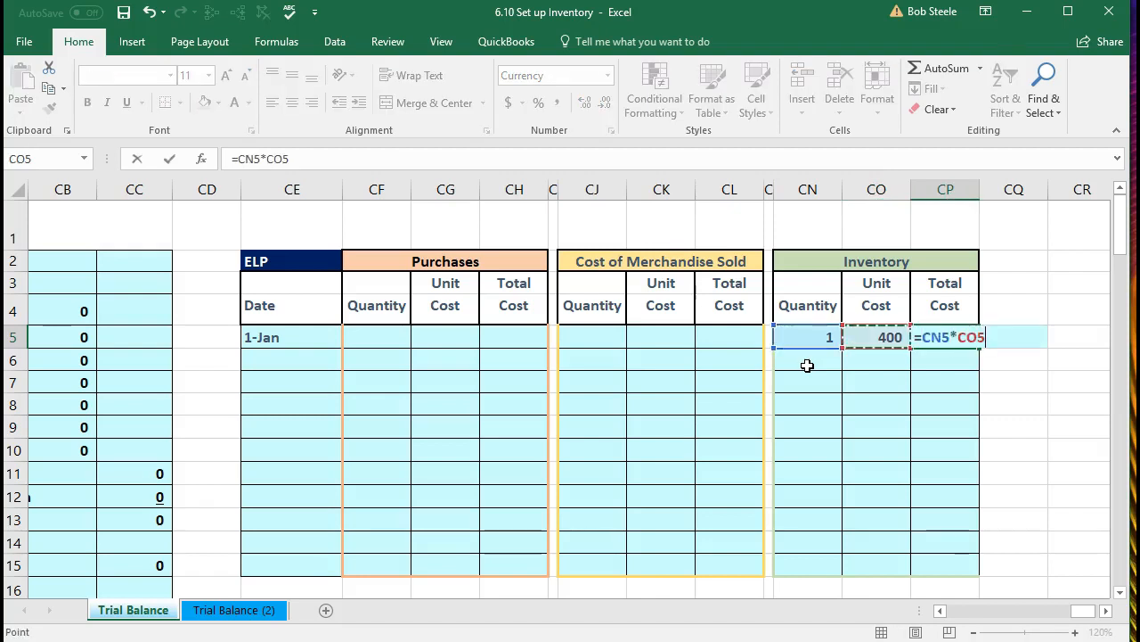
pyautogui.press('Return')
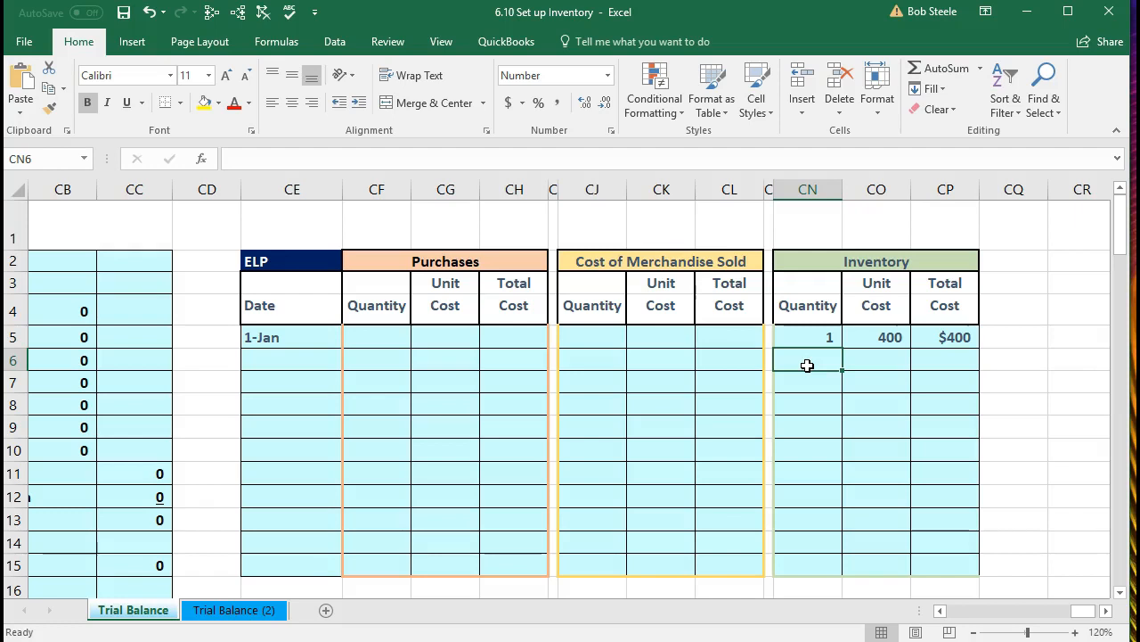
pyautogui.click(969, 338)
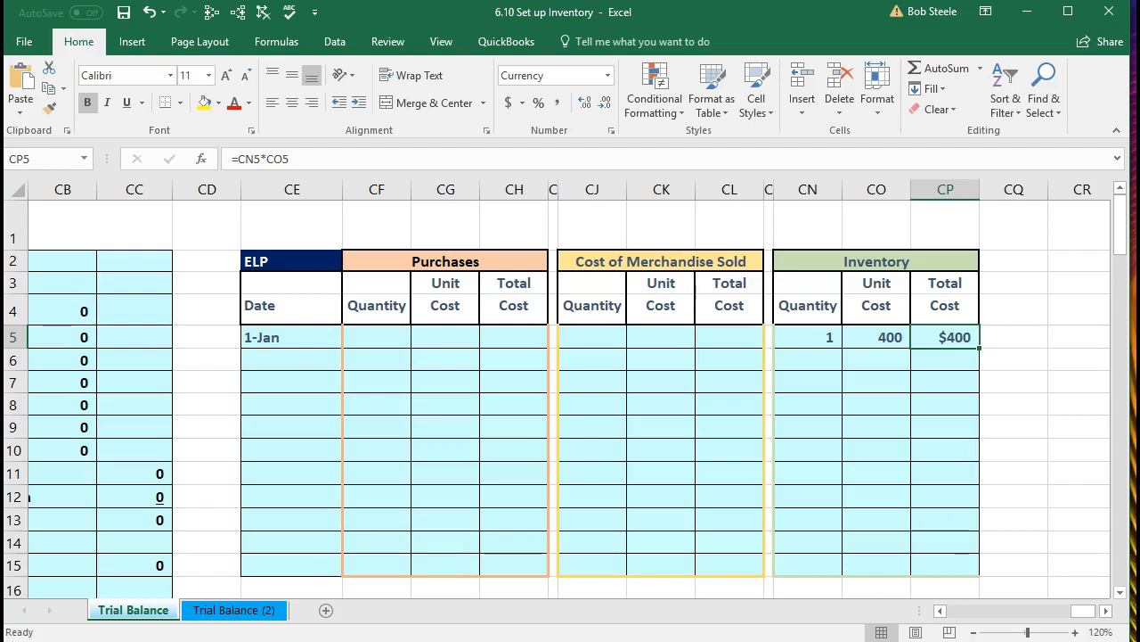
# Step: Format the whole Inventory unit cost column CO as currency
pyautogui.click(877, 189)
pyautogui.hotkey('ctrl', 'shift', '4')
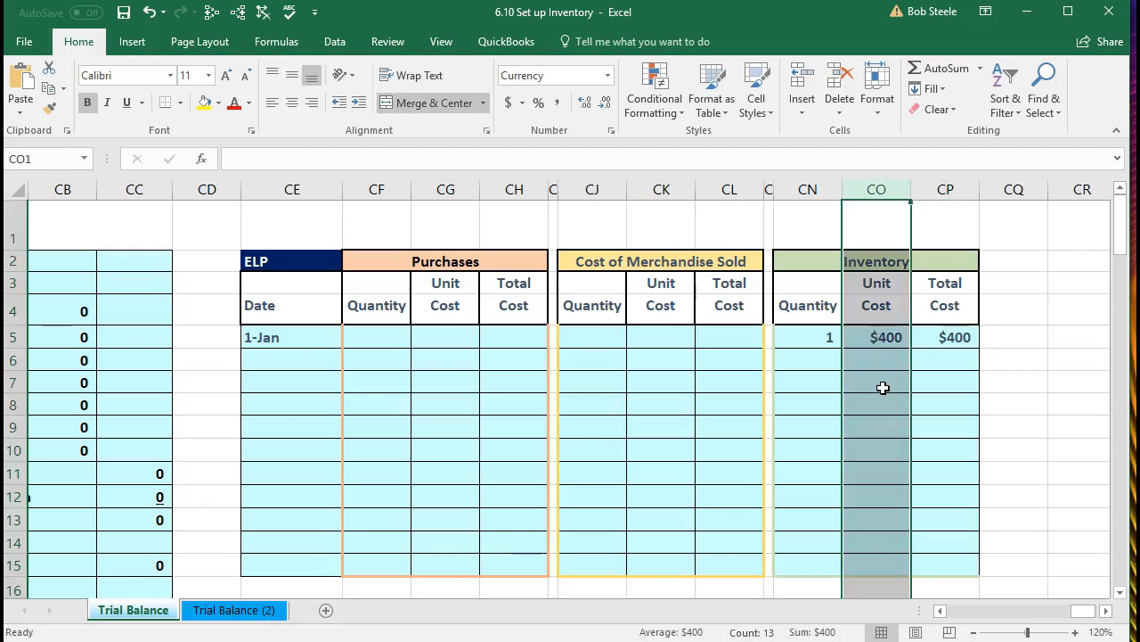
pyautogui.click(880, 382)
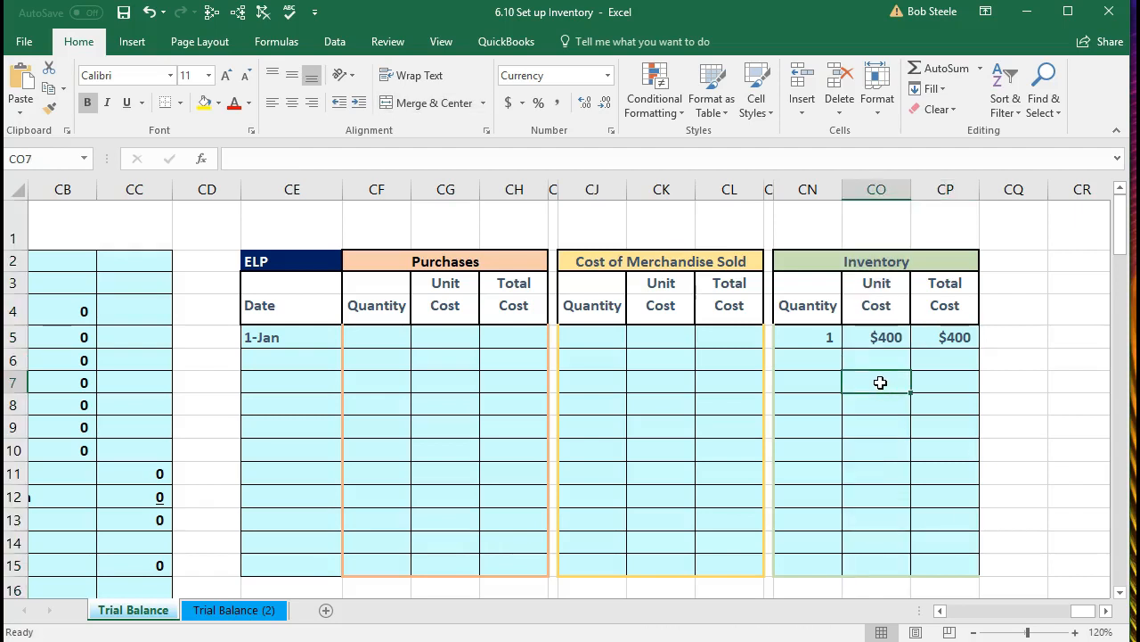
pyautogui.click(814, 341)
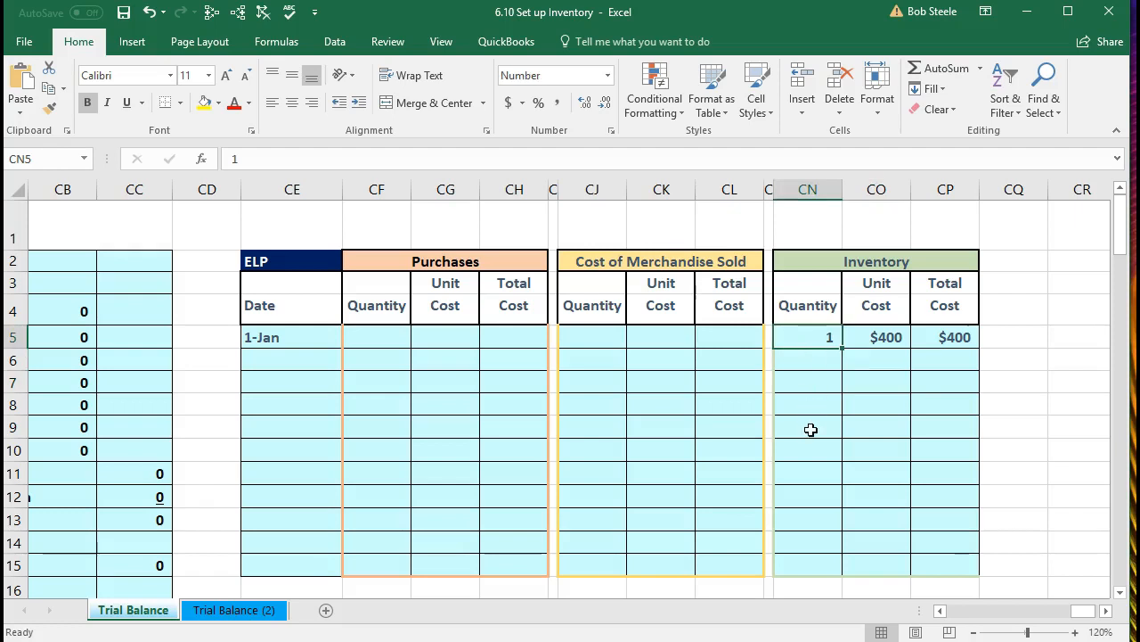
pyautogui.click(881, 343)
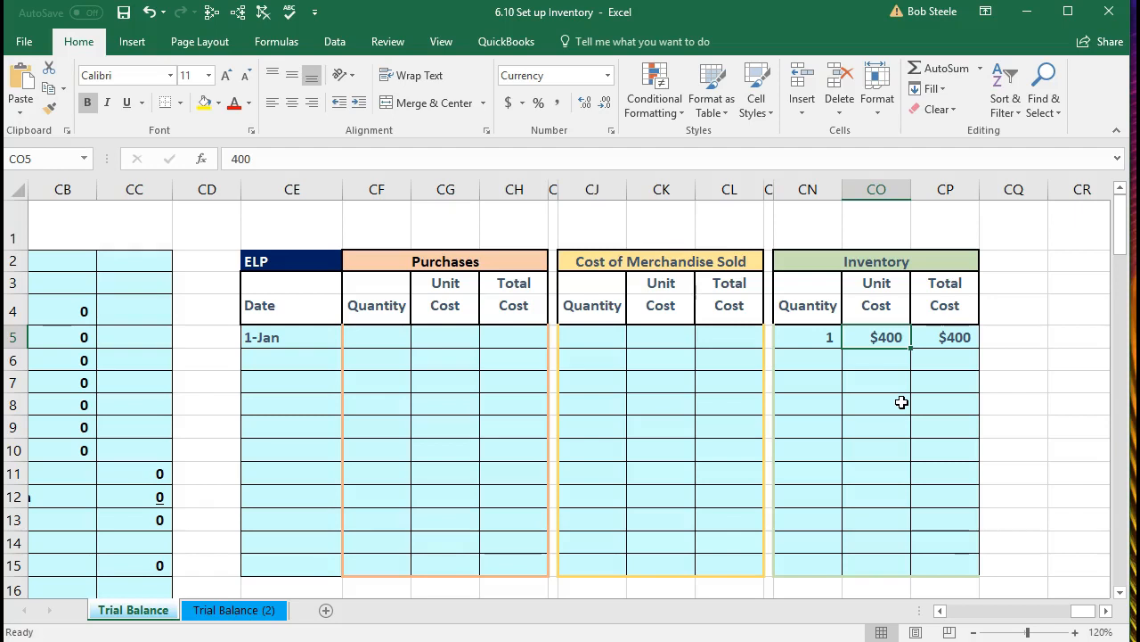
pyautogui.click(819, 344)
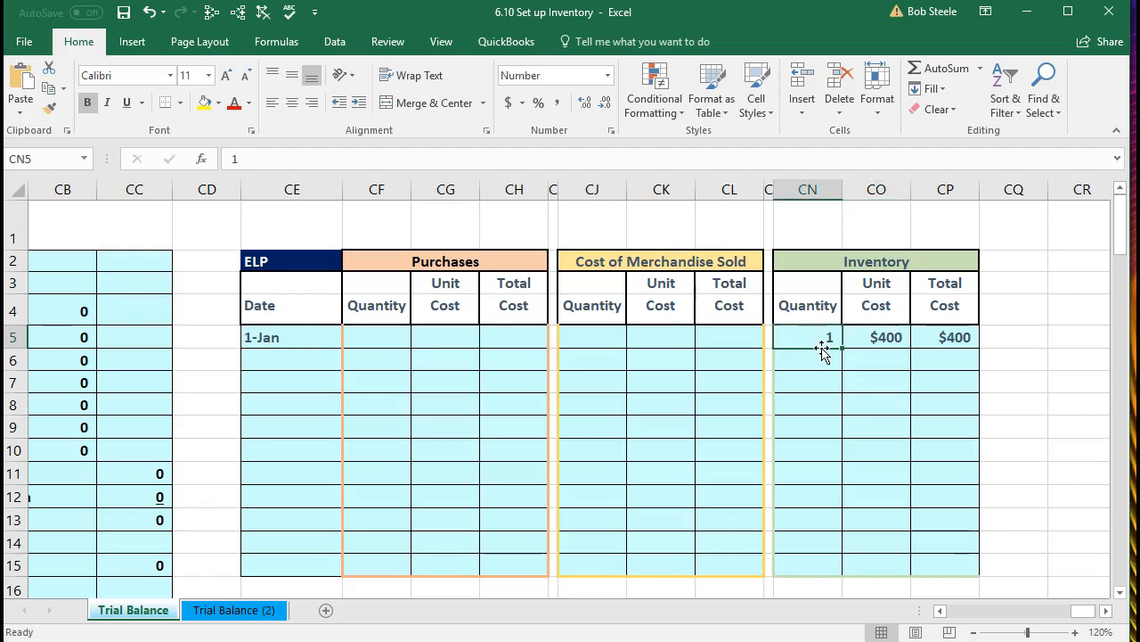
pyautogui.click(957, 338)
# Step: Enter a quantity of 1 and a unit cost of 480 in the Inventory section of the ENLPBUNH3 record's 1-Jan row
pyautogui.scroll(-2, 911, 481)
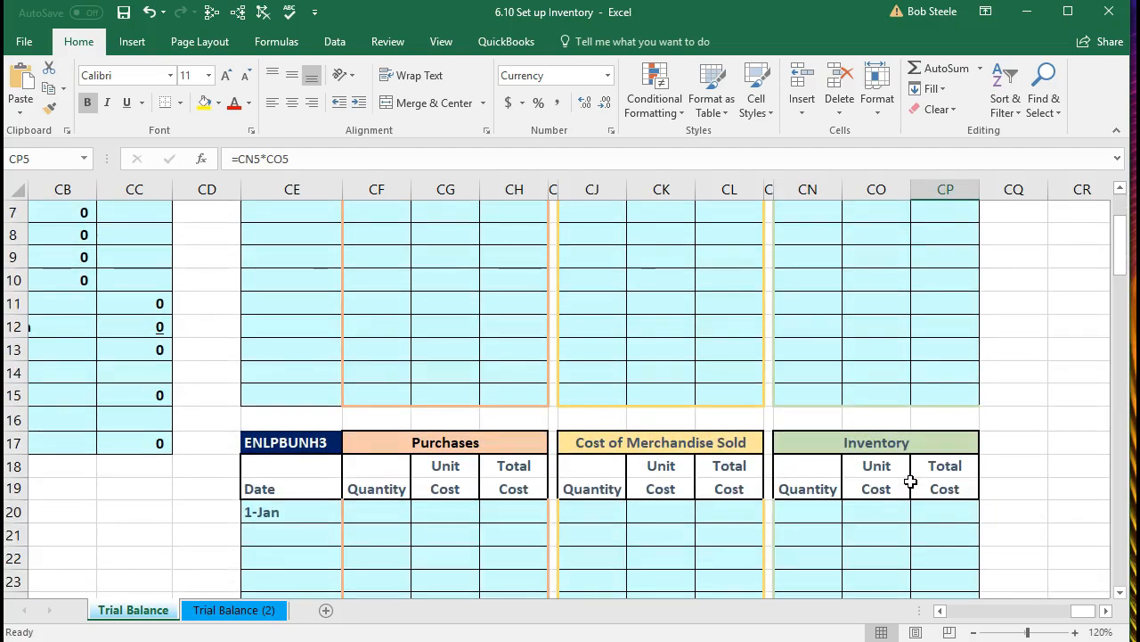
pyautogui.click(294, 443)
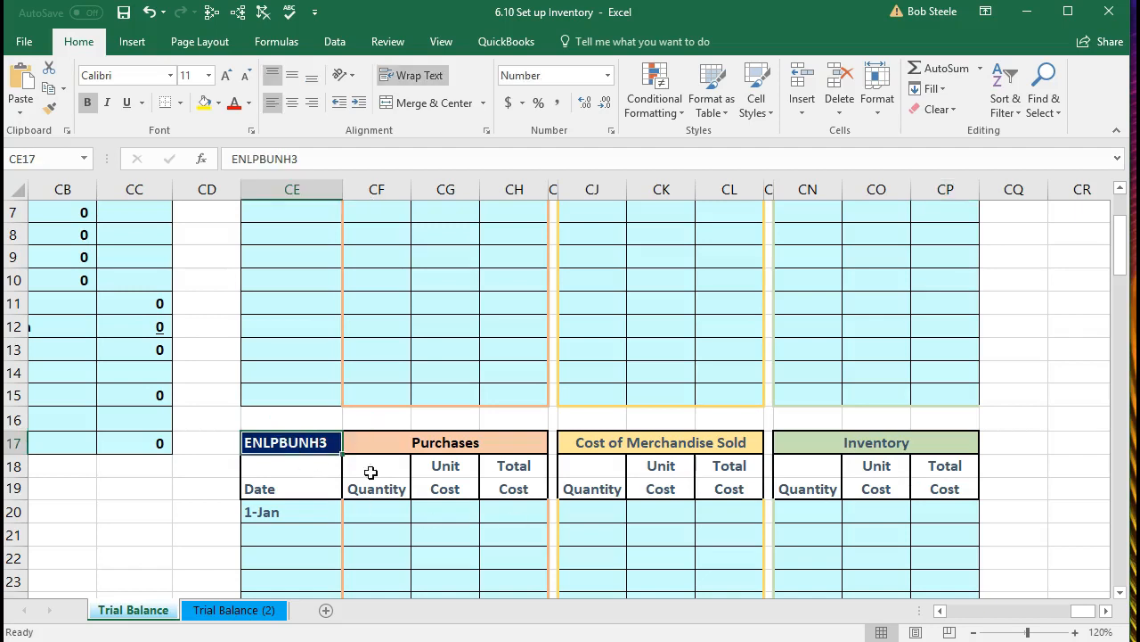
pyautogui.scroll(-2, 458, 496)
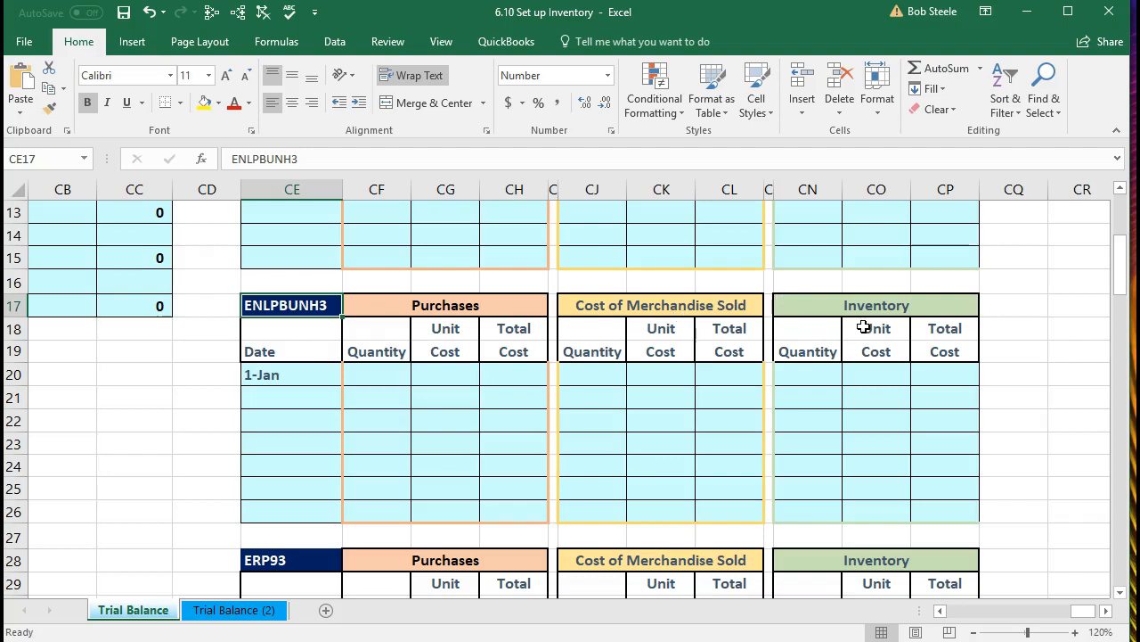
pyautogui.click(819, 366)
pyautogui.write('1')
pyautogui.press('Tab')
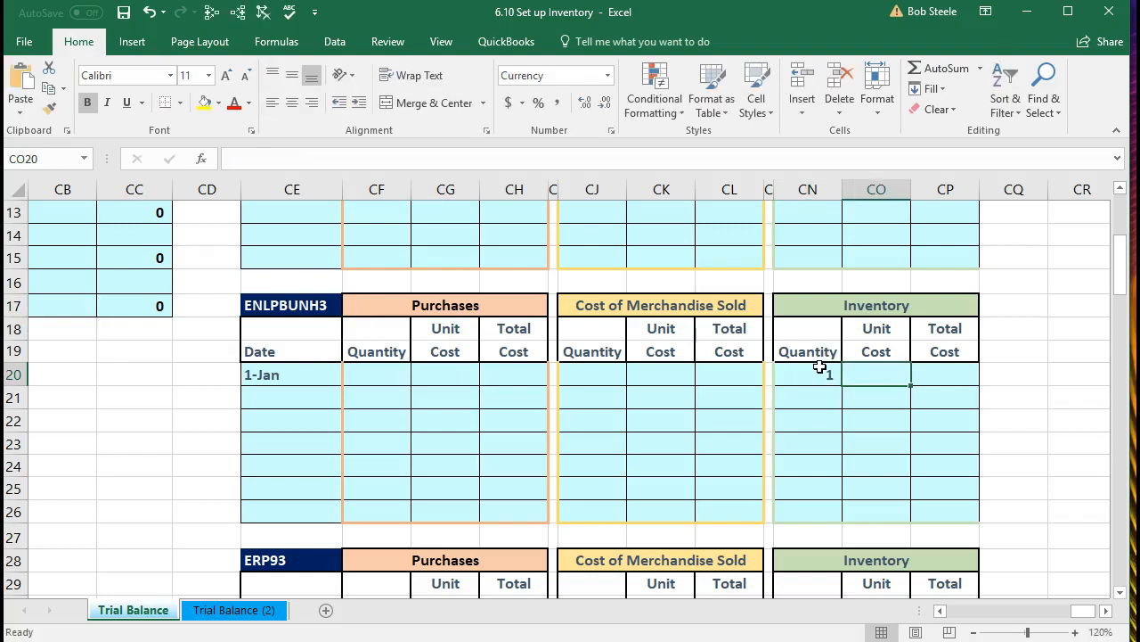
pyautogui.write('480')
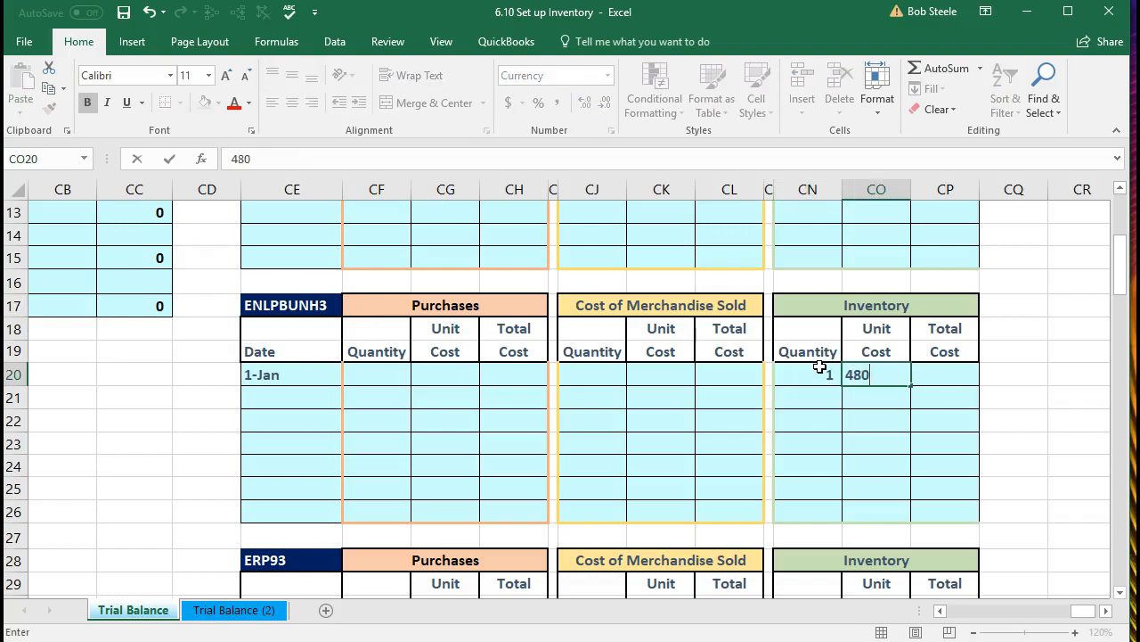
pyautogui.press('Tab')
# Step: Calculate the ENLPBUNH3 inventory total cost in CP20 by multiplying quantity CN20 by unit cost CO20
pyautogui.write('=')
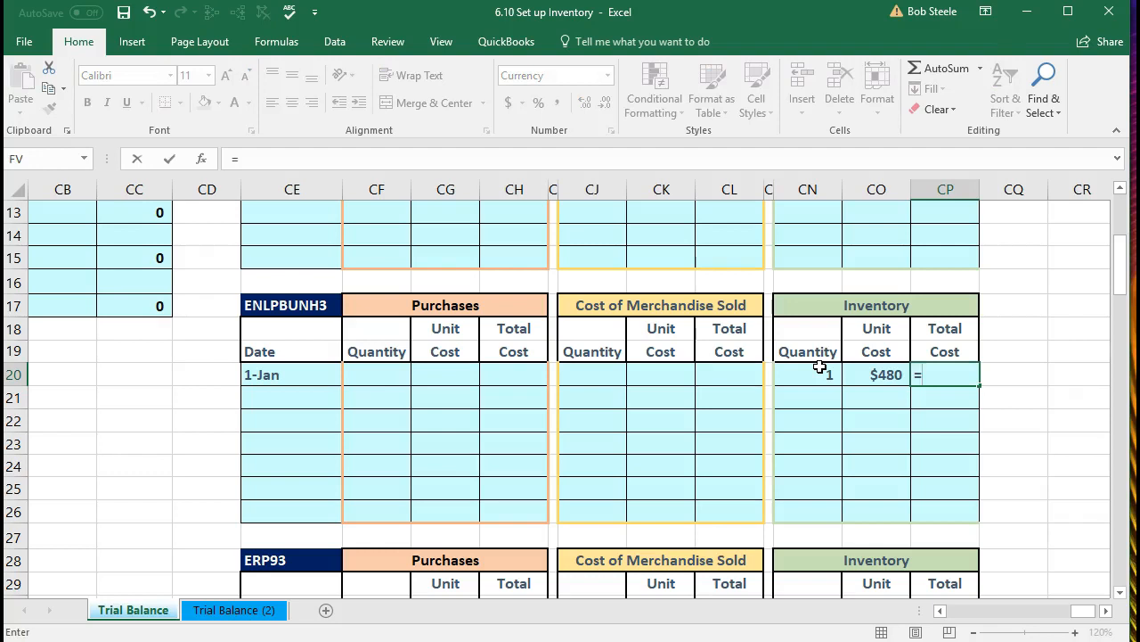
pyautogui.click(819, 366)
pyautogui.write('*')
pyautogui.press('Left')
pyautogui.press('Return')
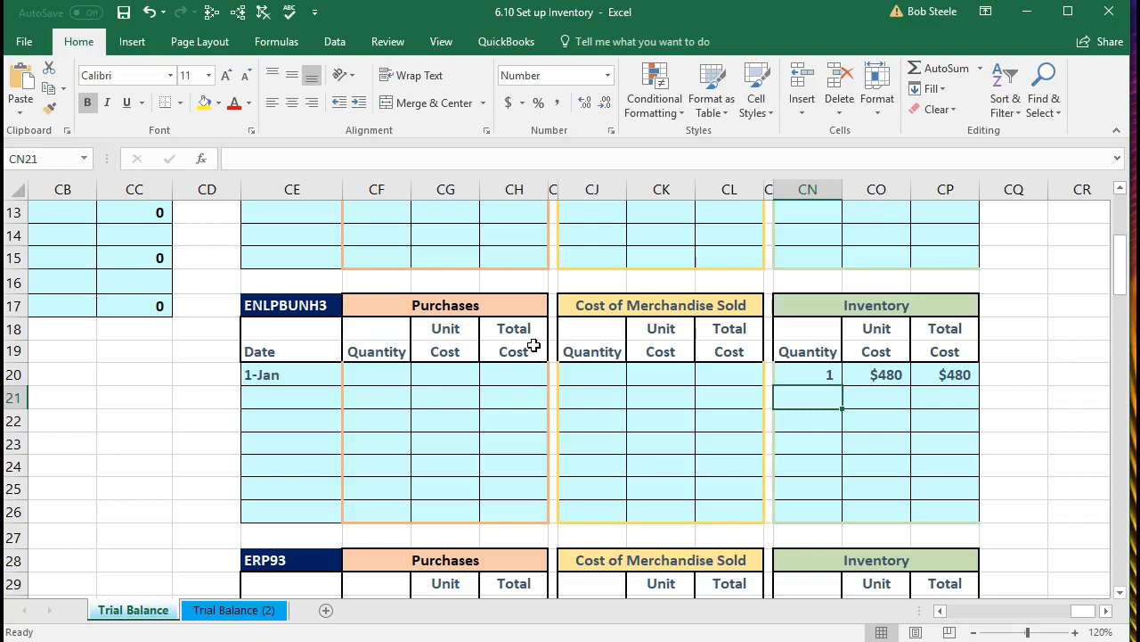
# Step: Enter the date 1/1 in the first row of the ERP93 inventory record, cell CE31
pyautogui.scroll(-3, 533, 345)
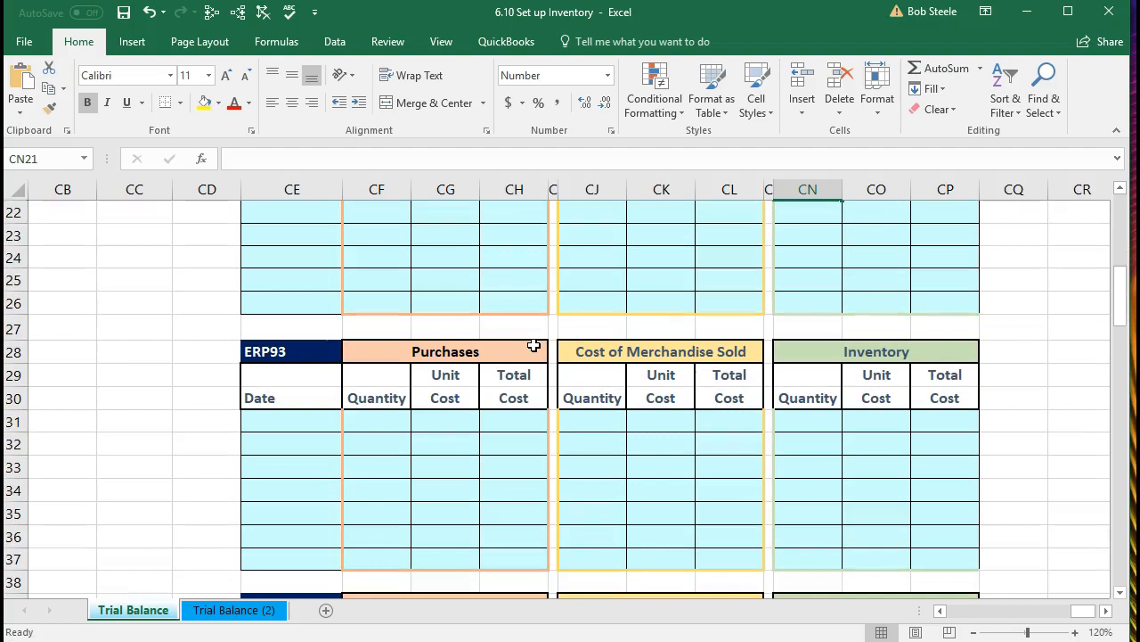
pyautogui.scroll(2, 470, 384)
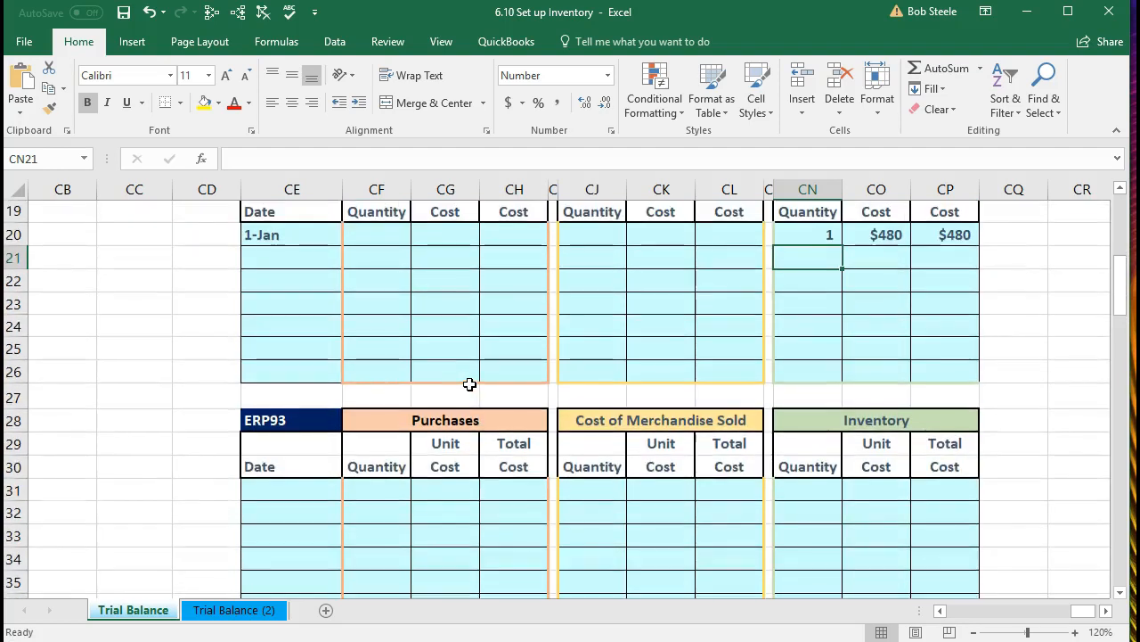
pyautogui.scroll(-2, 469, 384)
pyautogui.click(301, 421)
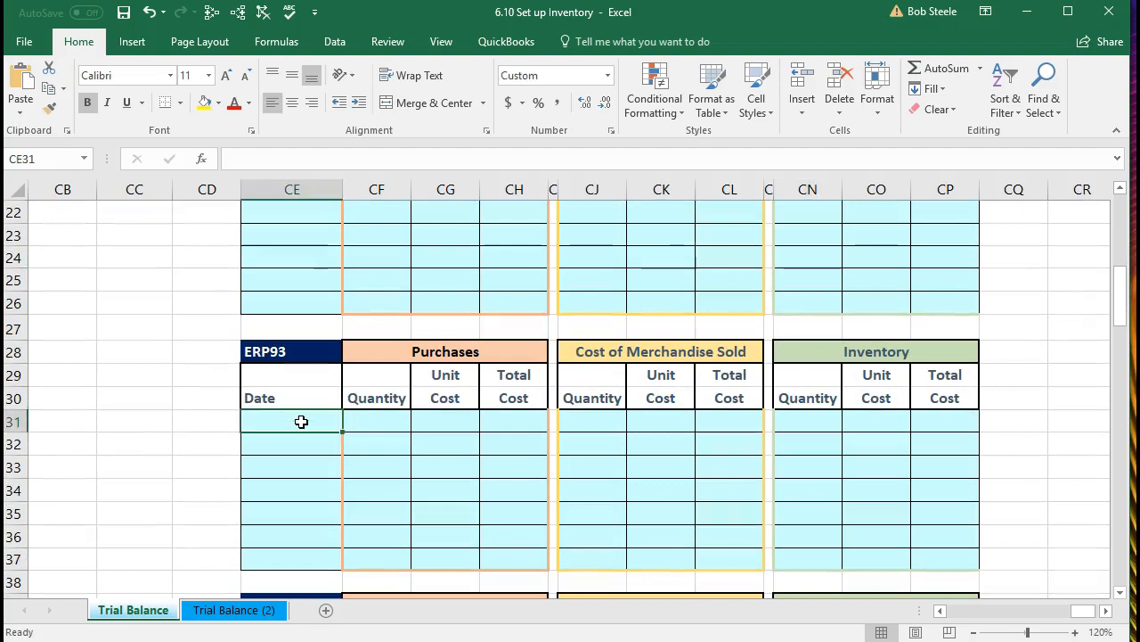
pyautogui.write('1/')
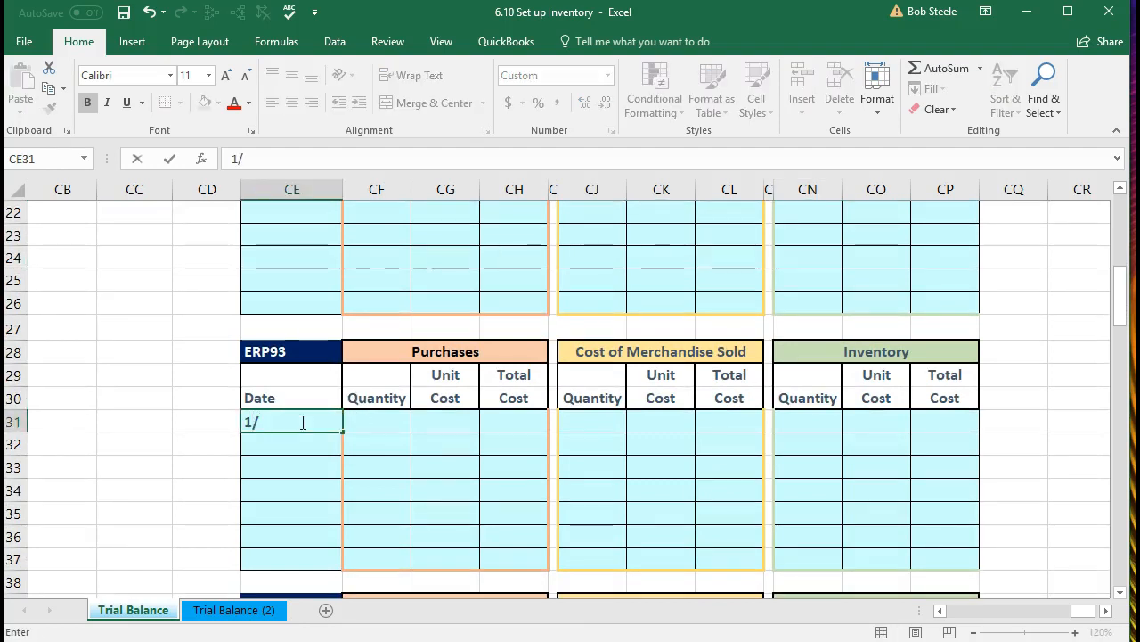
pyautogui.write('1')
pyautogui.press('Return')
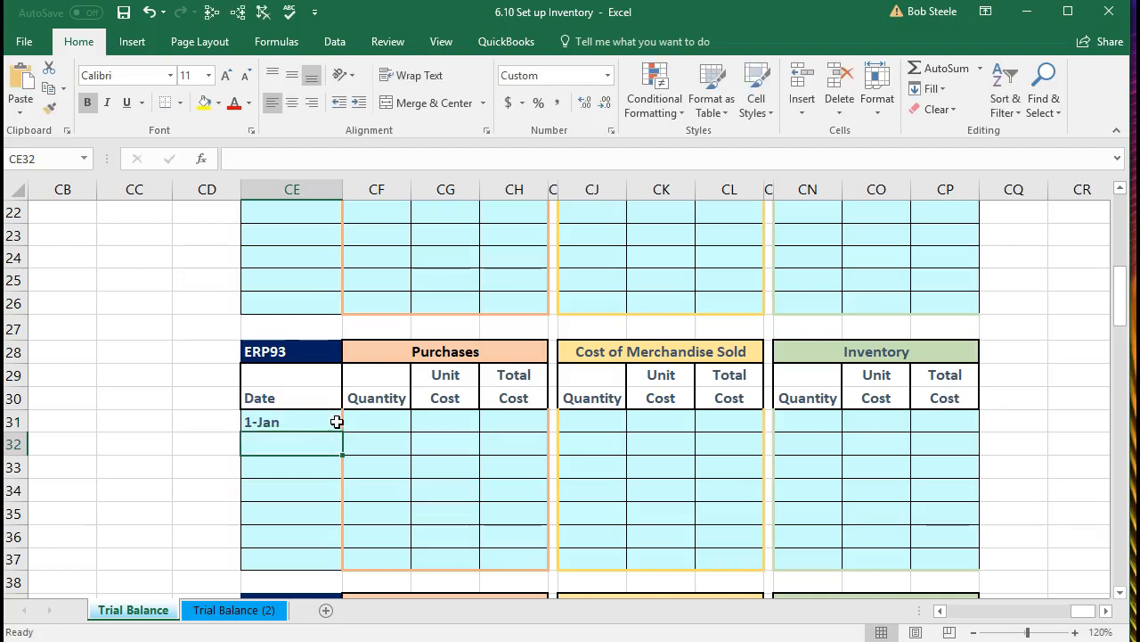
# Step: Enter a quantity of 1 and a unit cost of 440 in the Inventory section of the ERP93 record's 1-Jan row
pyautogui.click(811, 414)
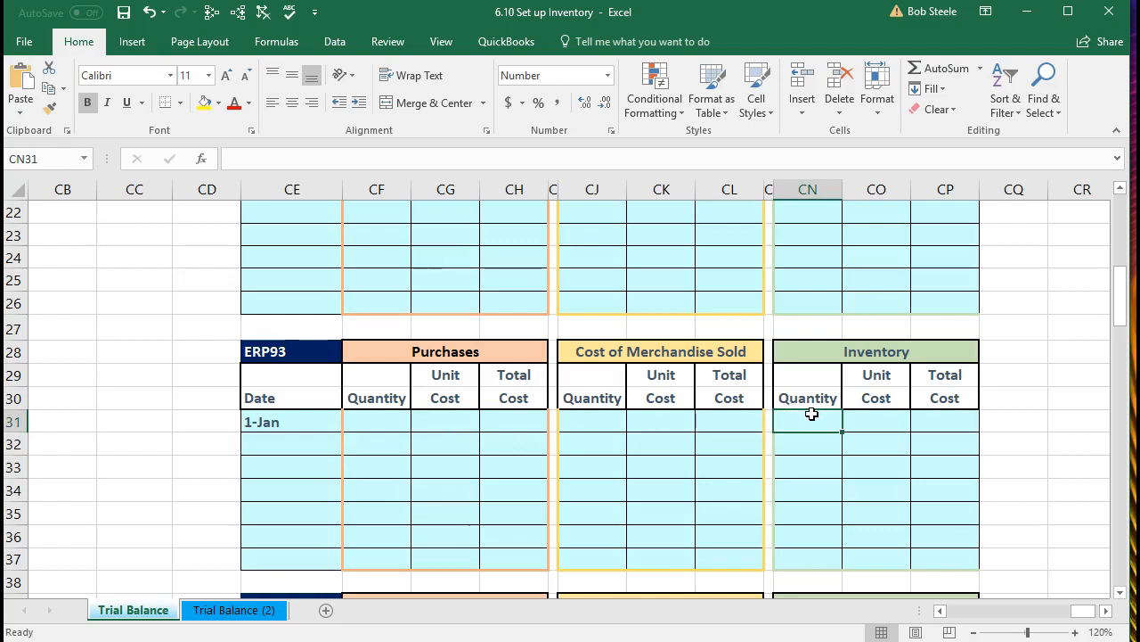
pyautogui.write('1')
pyautogui.press('Tab')
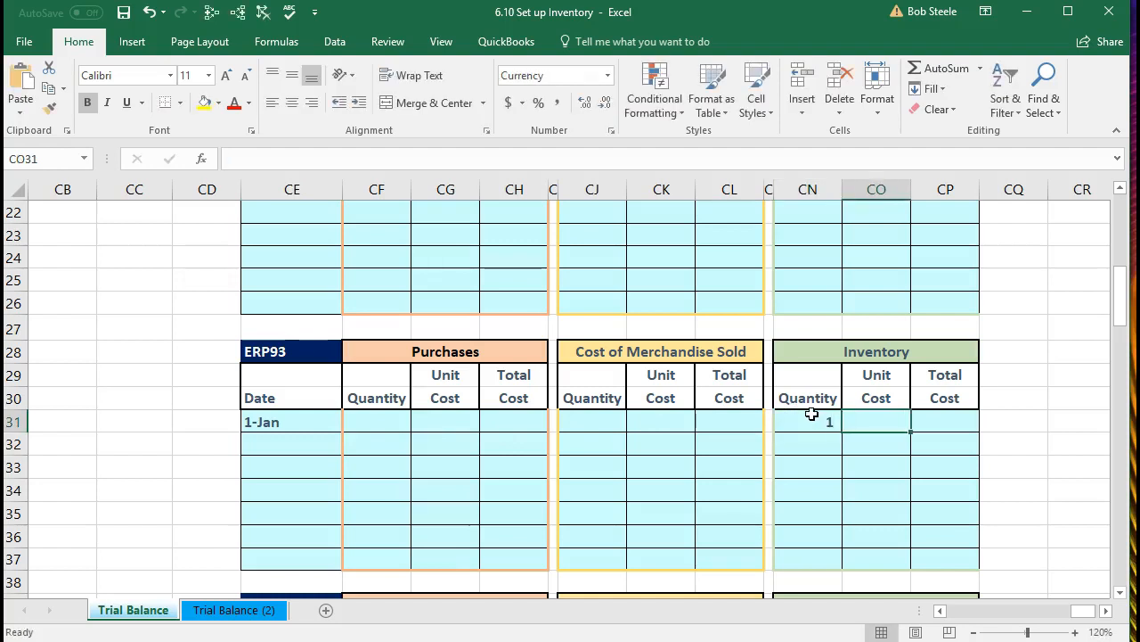
pyautogui.write('440')
pyautogui.press('Tab')
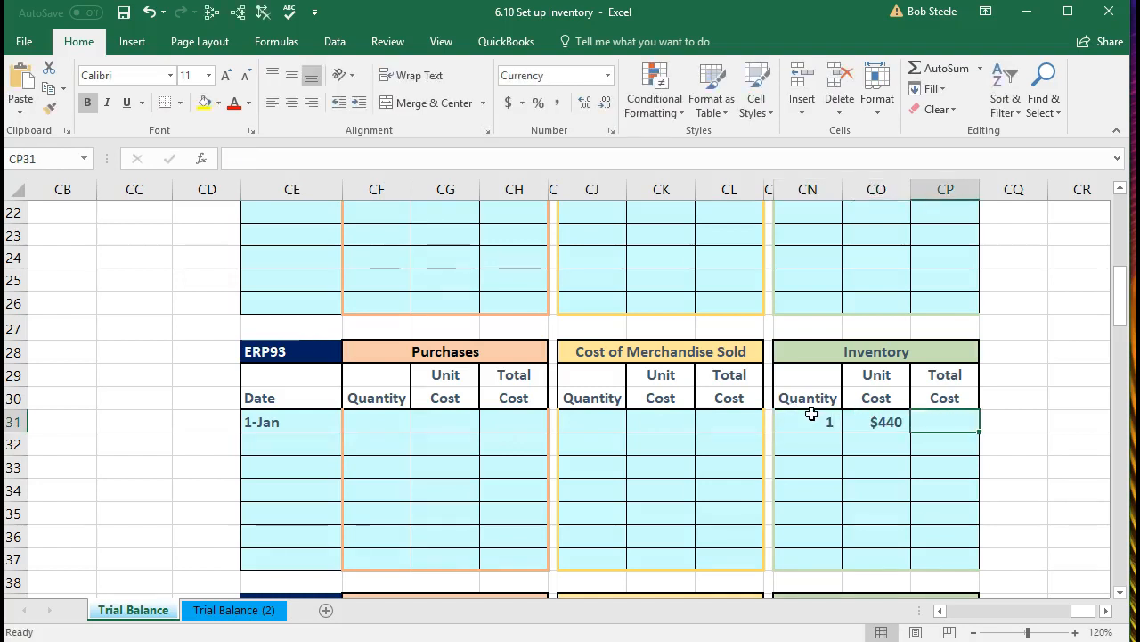
# Step: Calculate the ERP93 inventory total cost in CP31 with the formula =+CN31*CO31
pyautogui.write('+')
pyautogui.click(811, 414)
pyautogui.write('*')
pyautogui.press('Left')
pyautogui.press('Return')
pyautogui.click(929, 425)
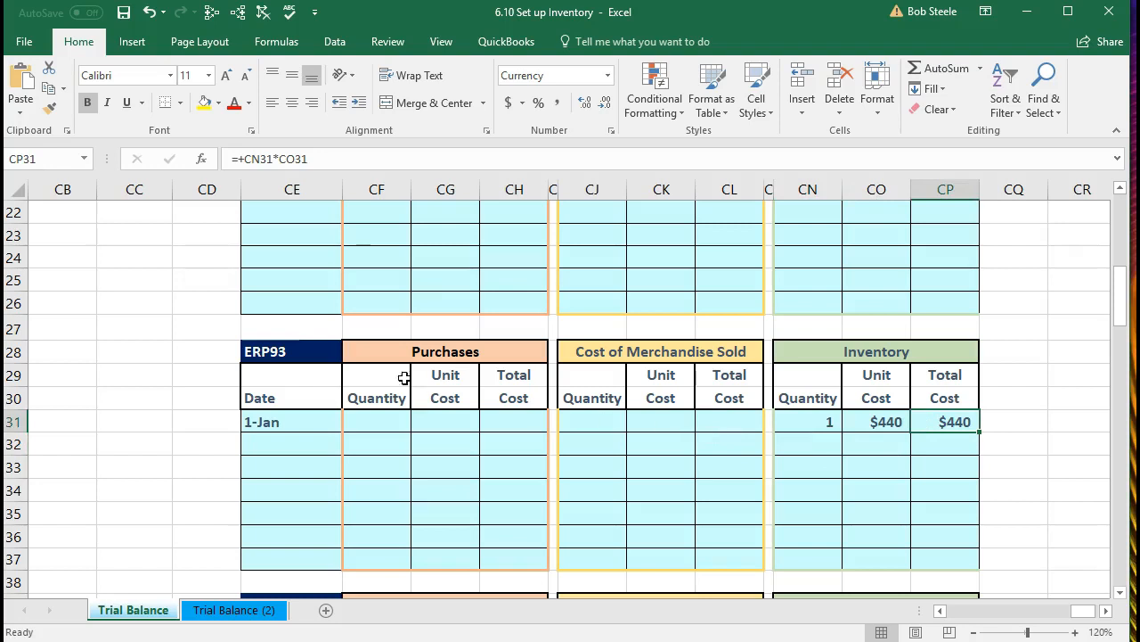
pyautogui.click(328, 350)
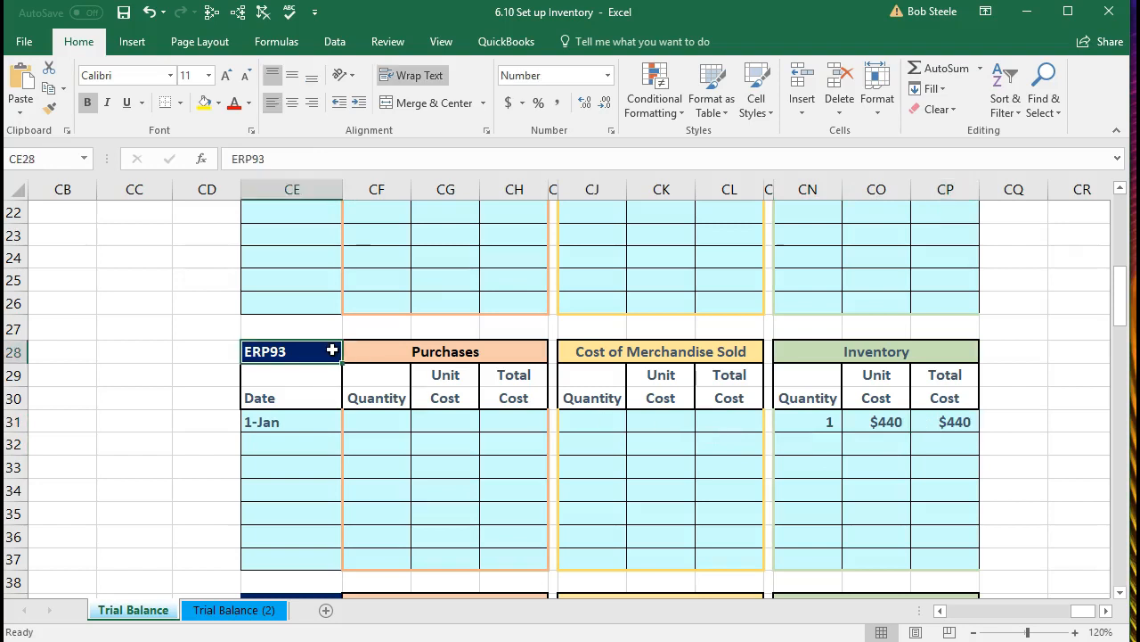
pyautogui.scroll(-3, 332, 350)
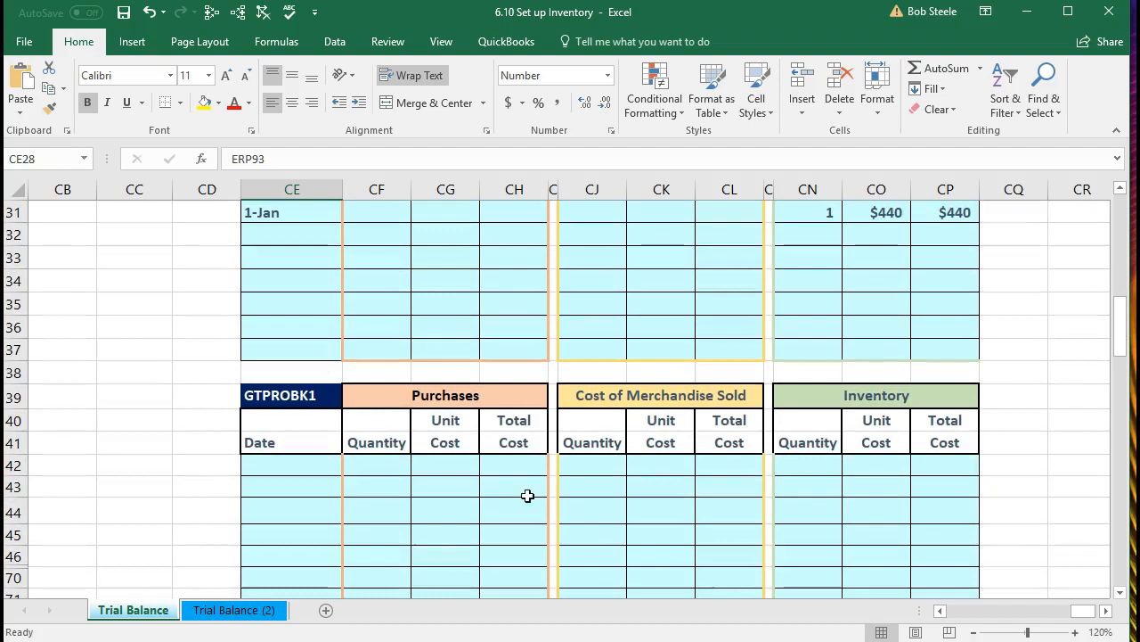
# Step: Enter the GTPROBK1 beginning inventory in row 42, dated 1/1, with quantity 1 and unit cost 328 in the Inventory section
pyautogui.click(313, 466)
pyautogui.write('1/1')
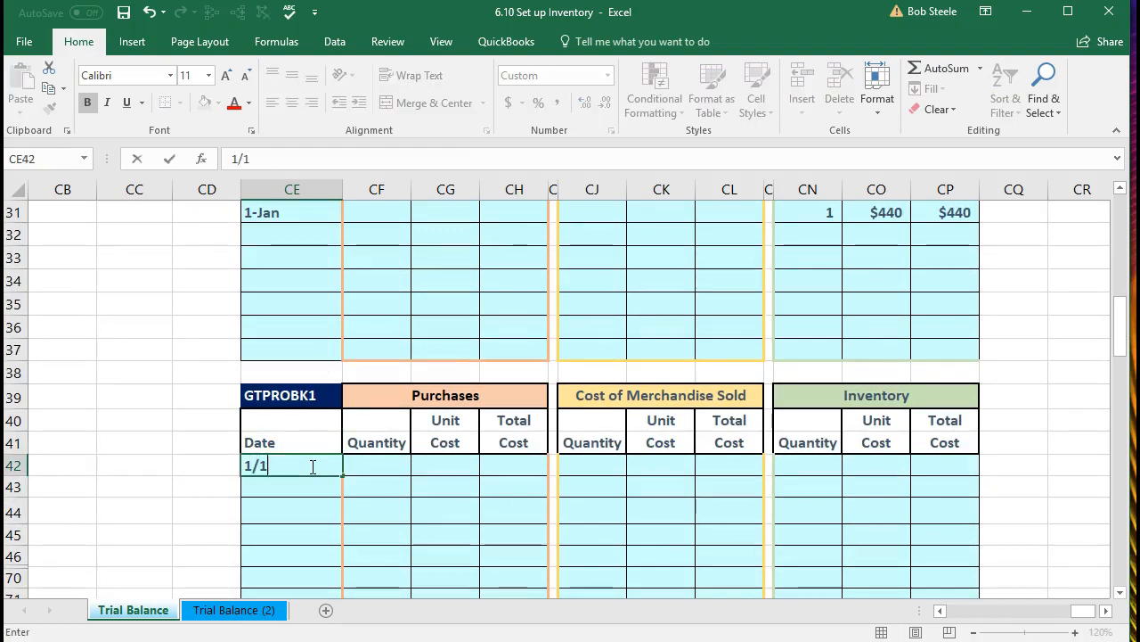
pyautogui.press('Tab')
pyautogui.click(797, 468)
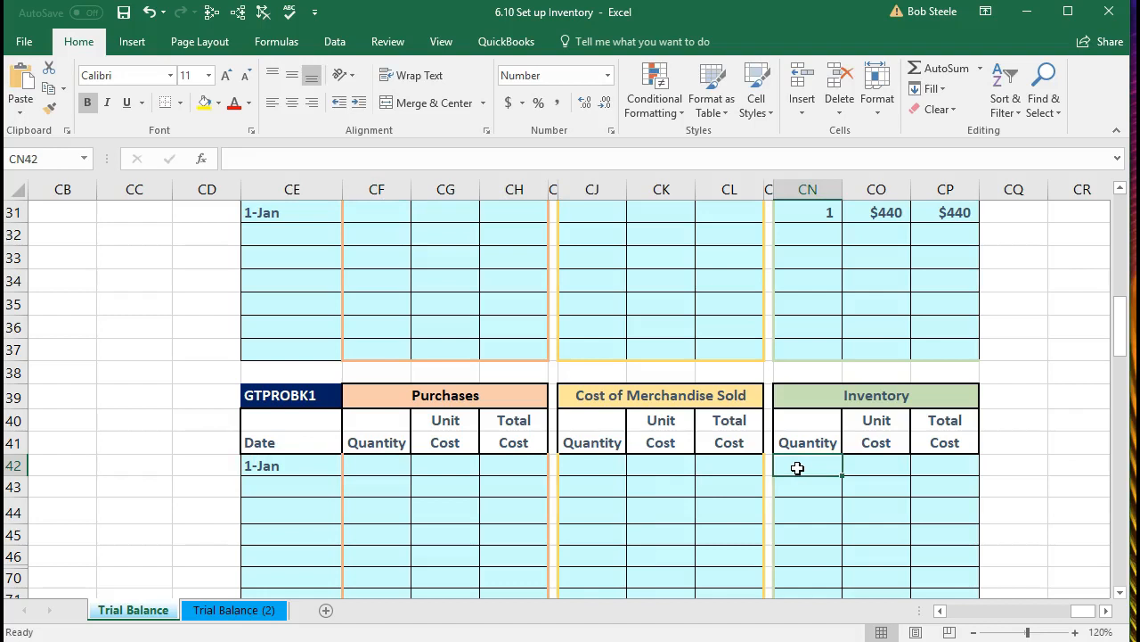
pyautogui.write('1')
pyautogui.press('Tab')
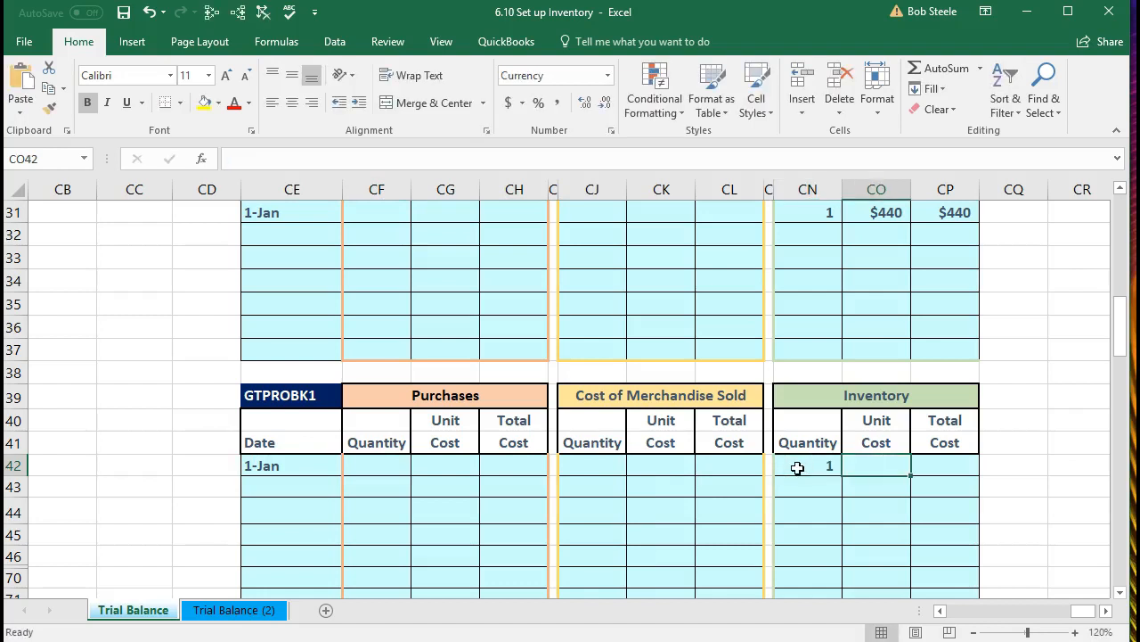
pyautogui.write('328')
pyautogui.press('Tab')
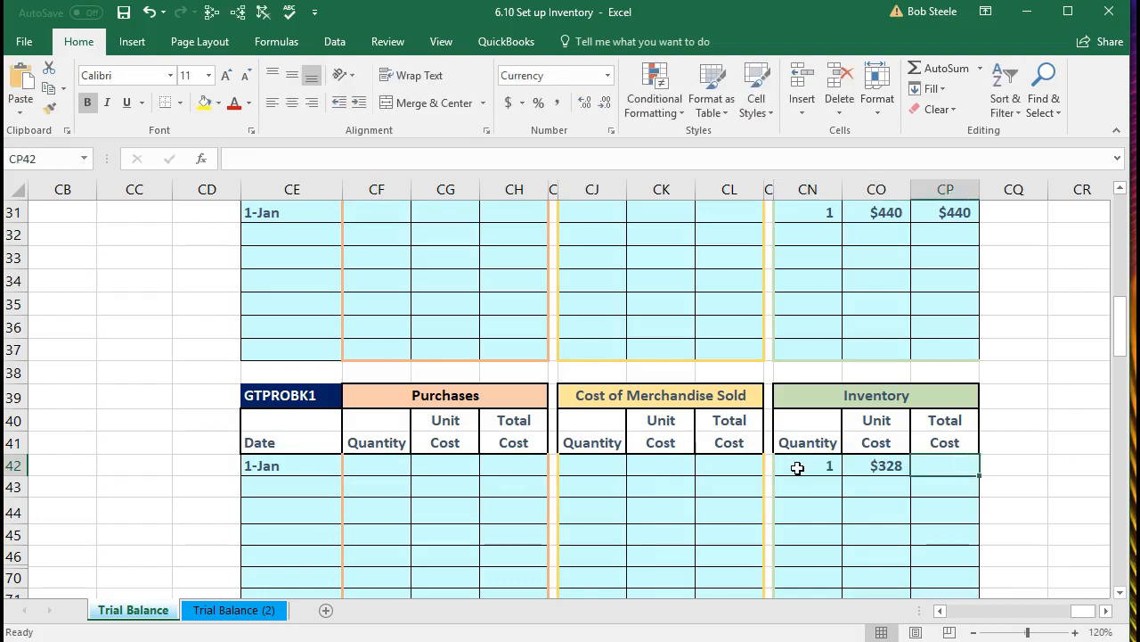
# Step: Calculate the GTPROBK1 inventory total cost in CP42 by multiplying quantity CN42 by unit cost CO42
pyautogui.write('=')
pyautogui.press('Left')
pyautogui.press('Left')
pyautogui.write('*')
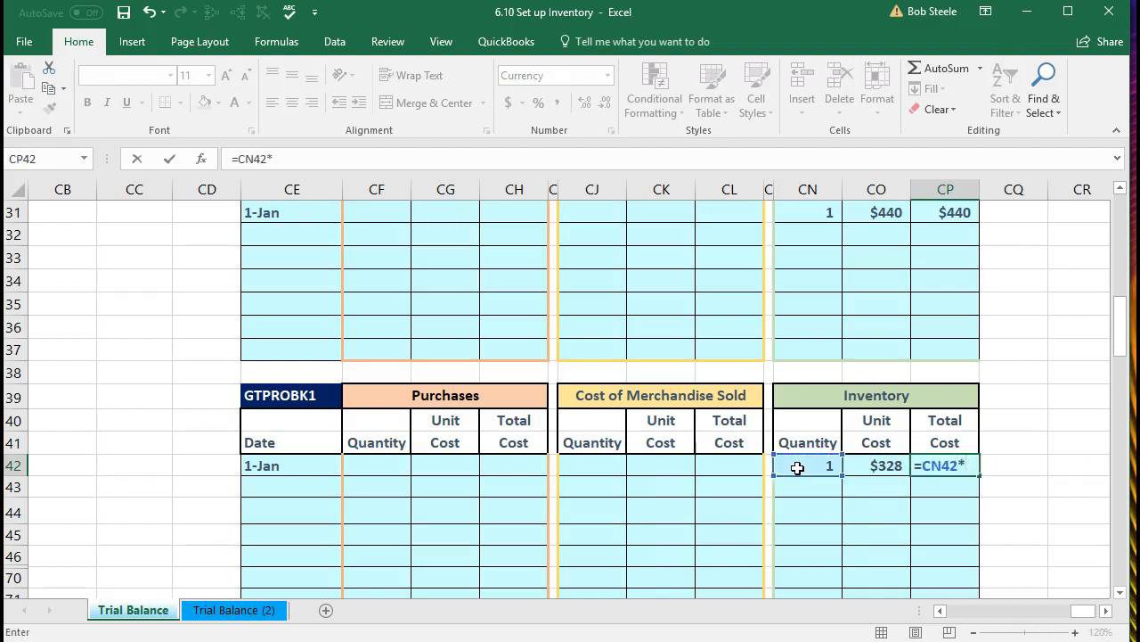
pyautogui.click(882, 464)
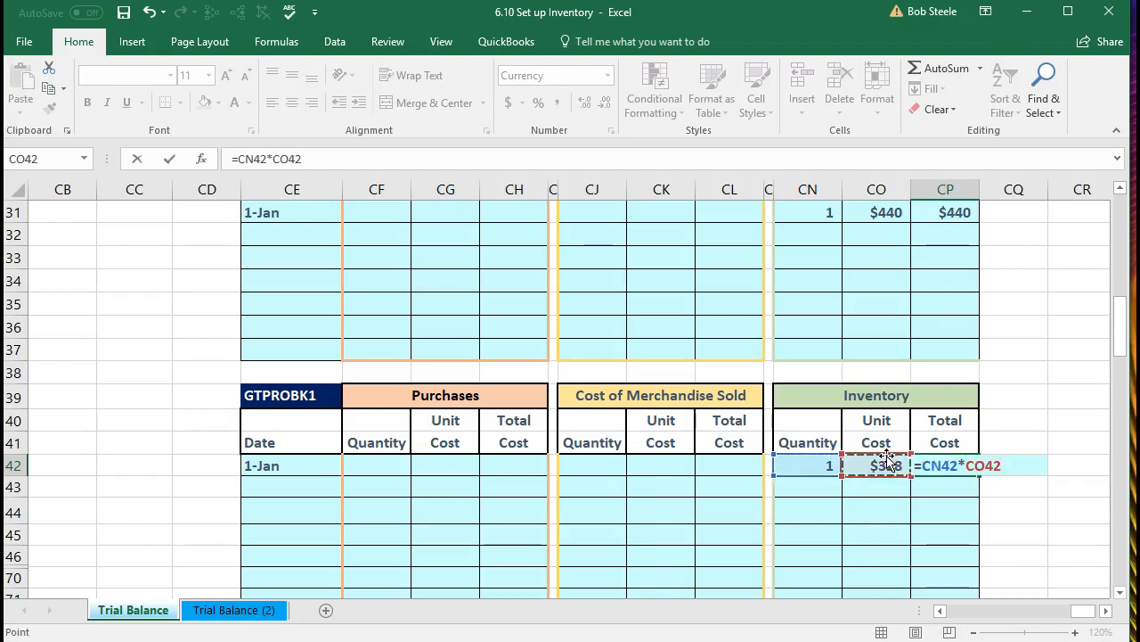
pyautogui.press('Return')
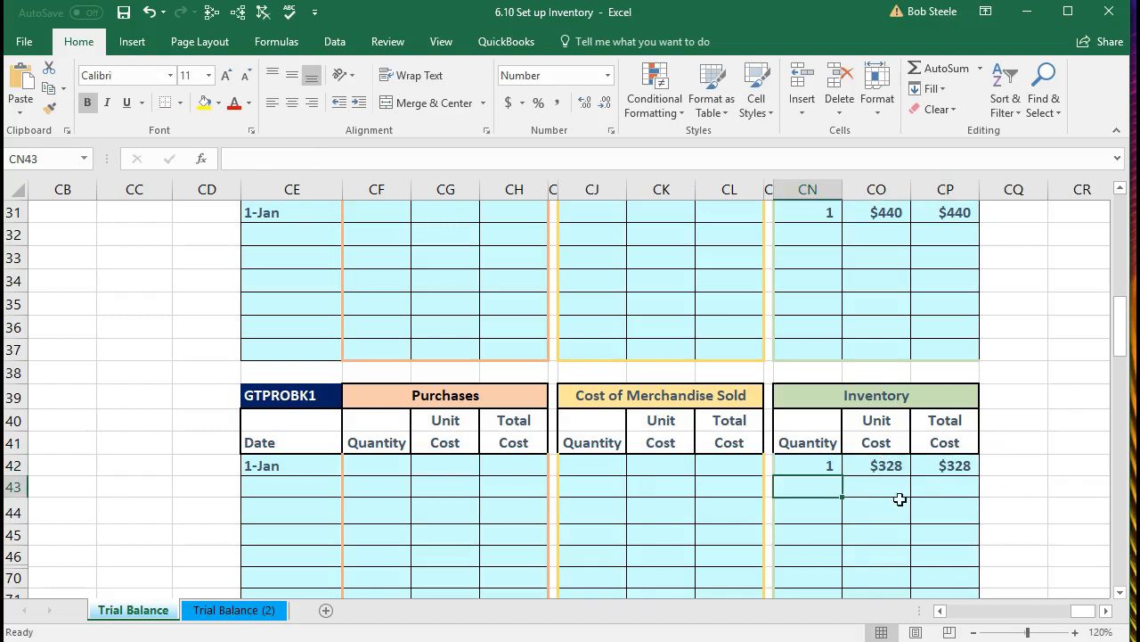
# Step: Re-enter the GTPROBK1 total cost formula in CP42 as =CN42*CO42
pyautogui.click(943, 473)
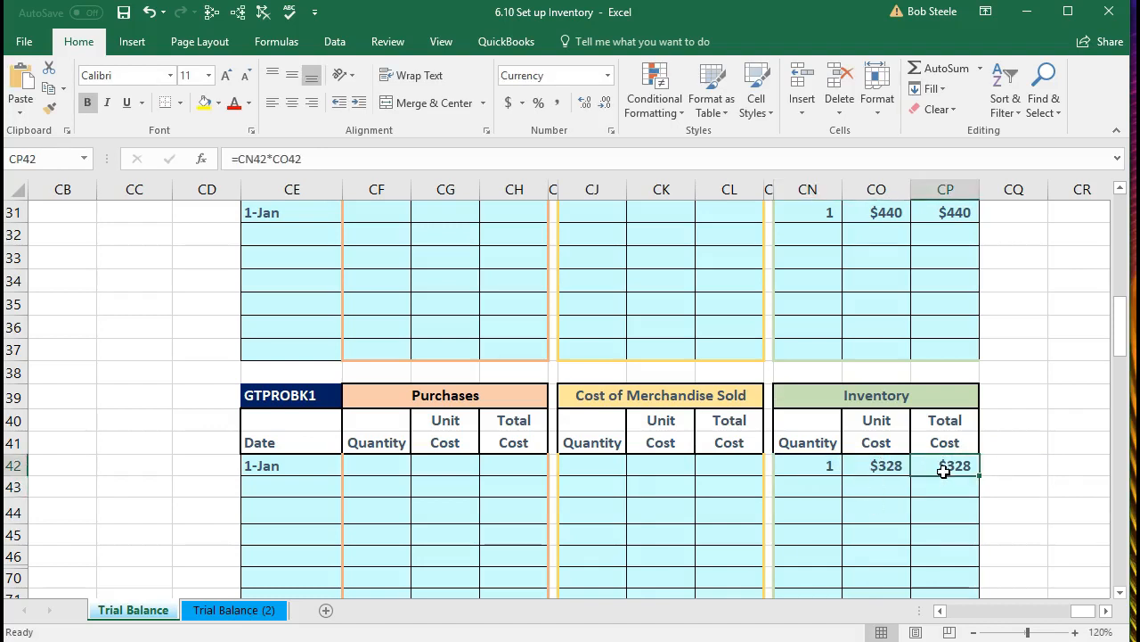
pyautogui.write('=')
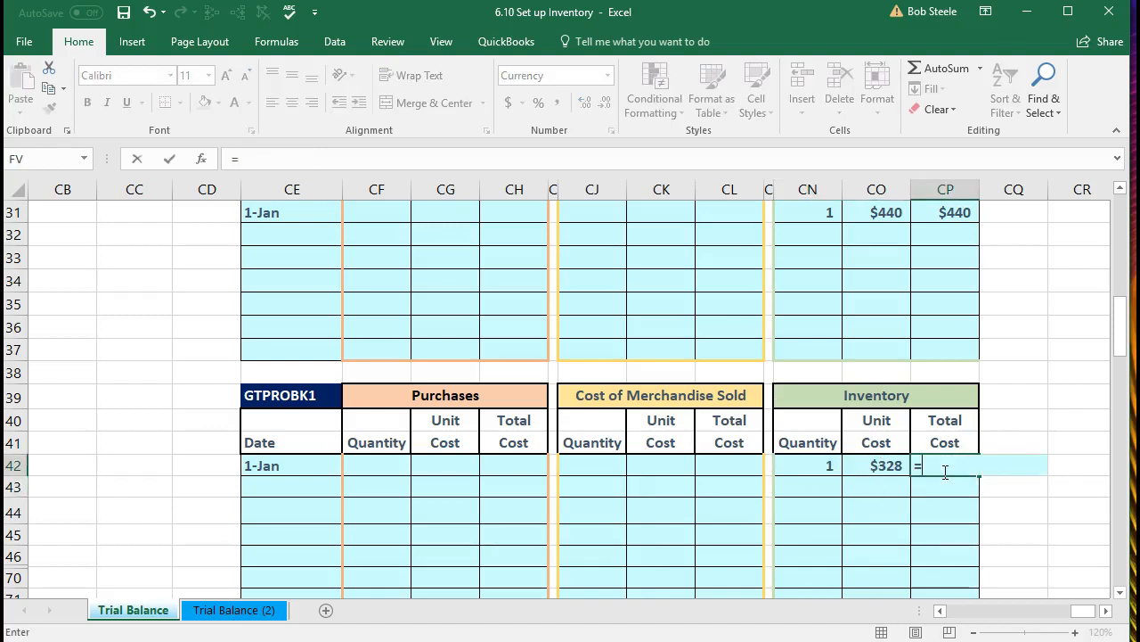
pyautogui.click(803, 475)
pyautogui.write('*')
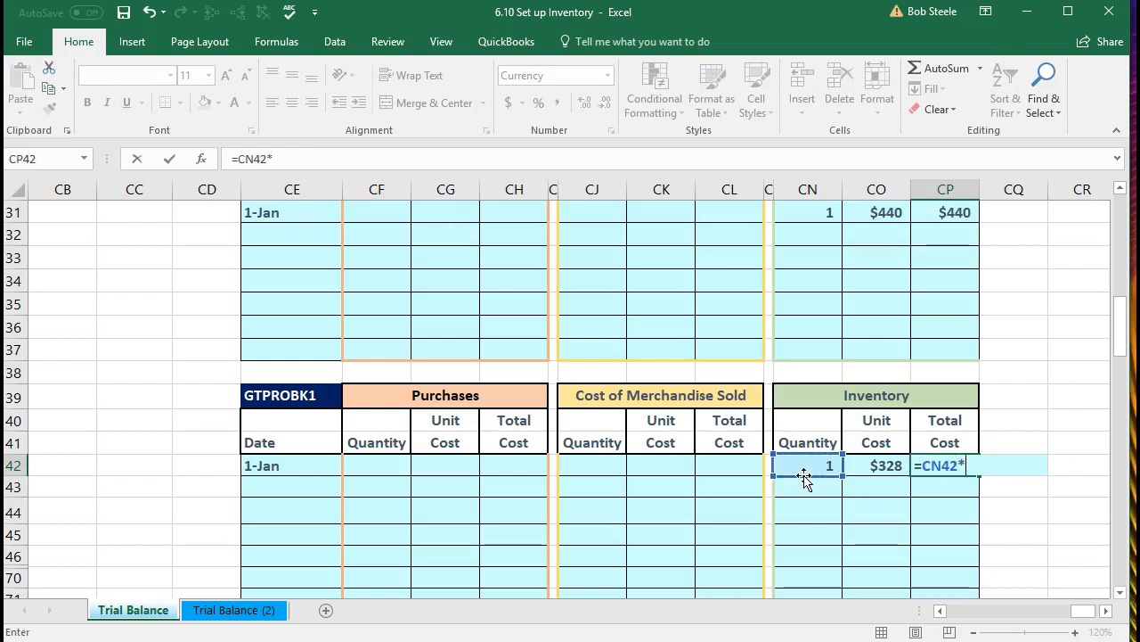
pyautogui.click(865, 468)
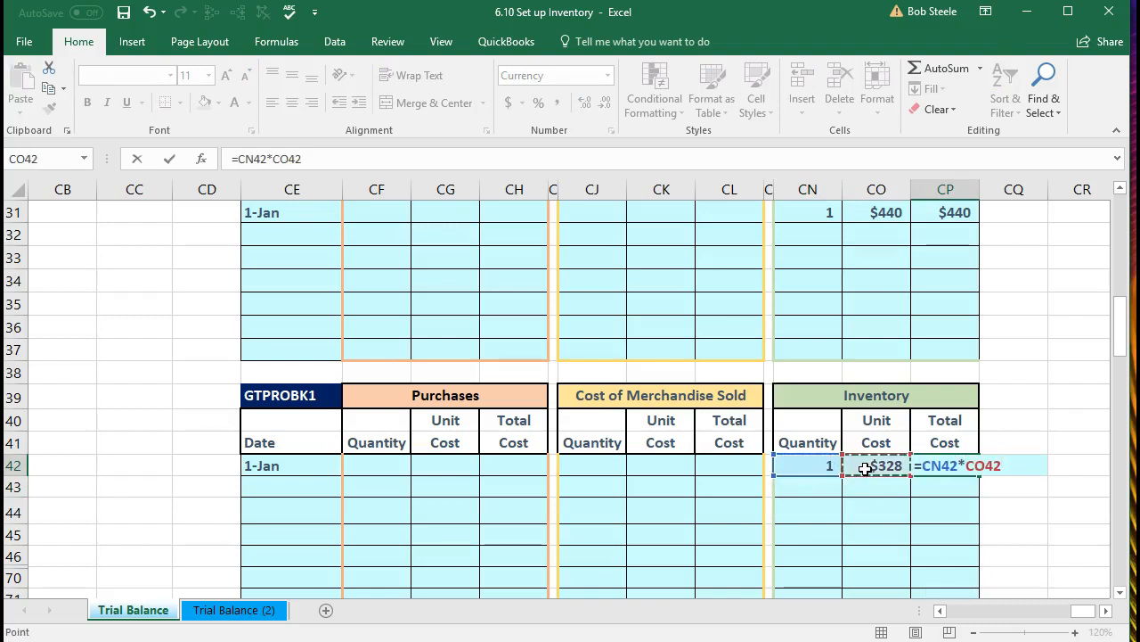
pyautogui.press('Return')
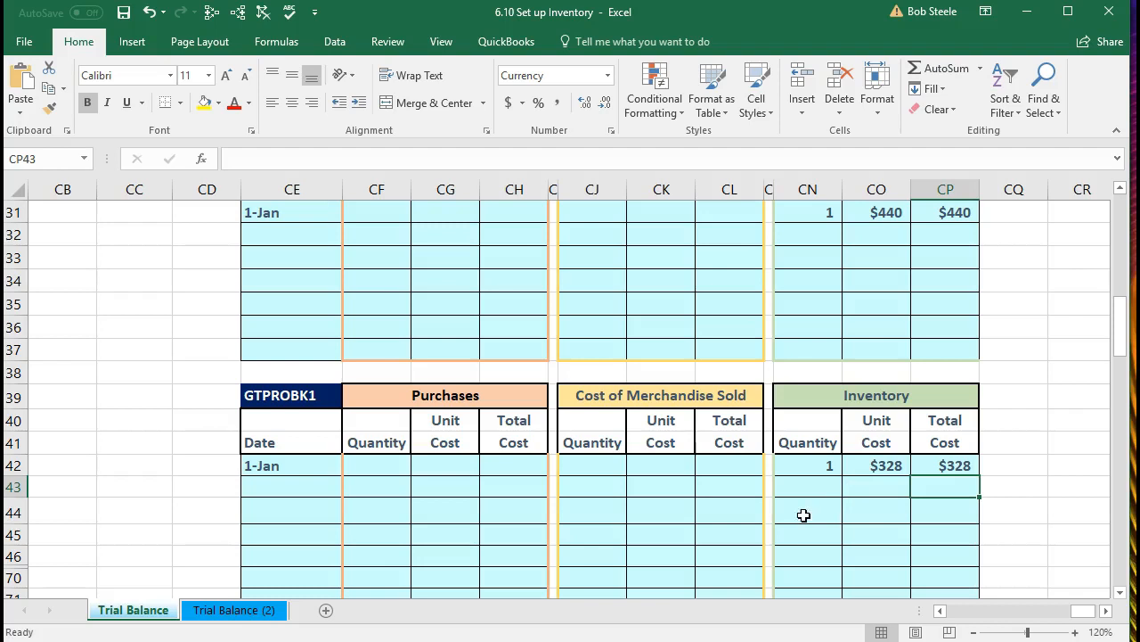
# Step: Enter the date 1/1 in the first row of the GUSAM2 inventory record, cell CE76
pyautogui.scroll(-1, 795, 517)
pyautogui.scroll(-2, 795, 518)
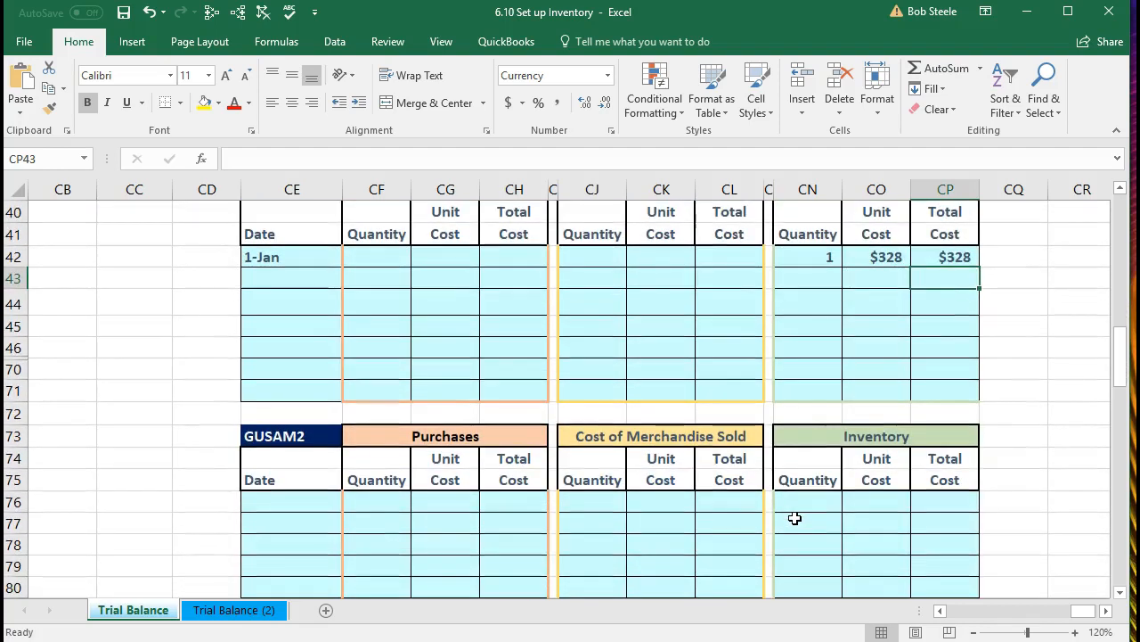
pyautogui.click(302, 503)
pyautogui.write('1/1')
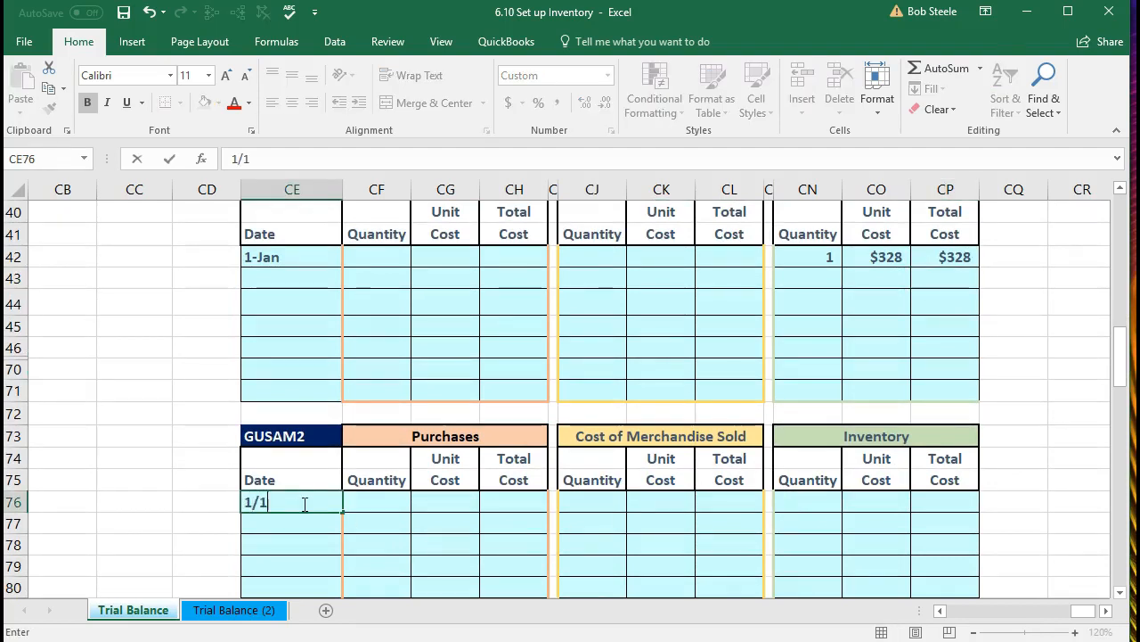
pyautogui.press('Return')
# Step: Review the available number formats for the GUSAM2 date in CE76 without changing the format
pyautogui.click(303, 503)
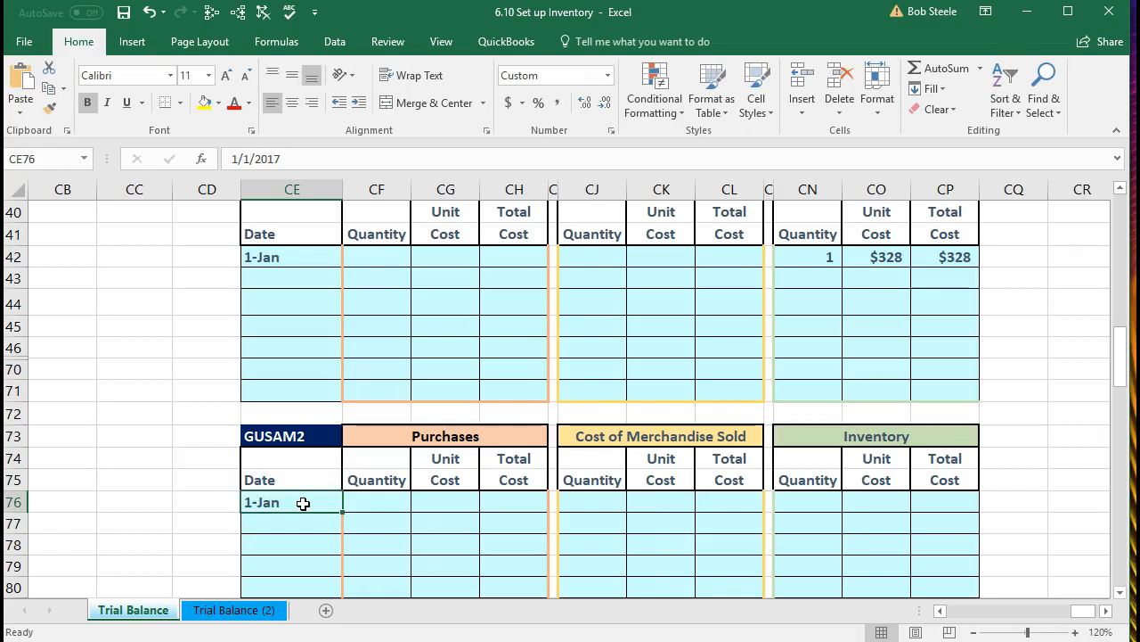
pyautogui.scroll(-1, 303, 504)
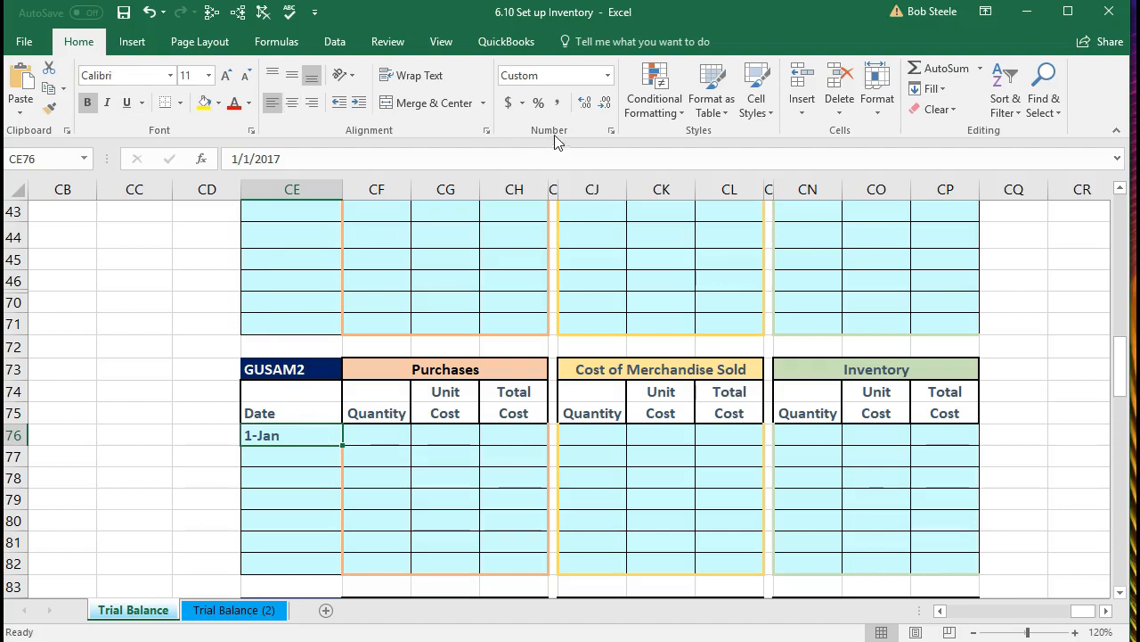
pyautogui.click(609, 77)
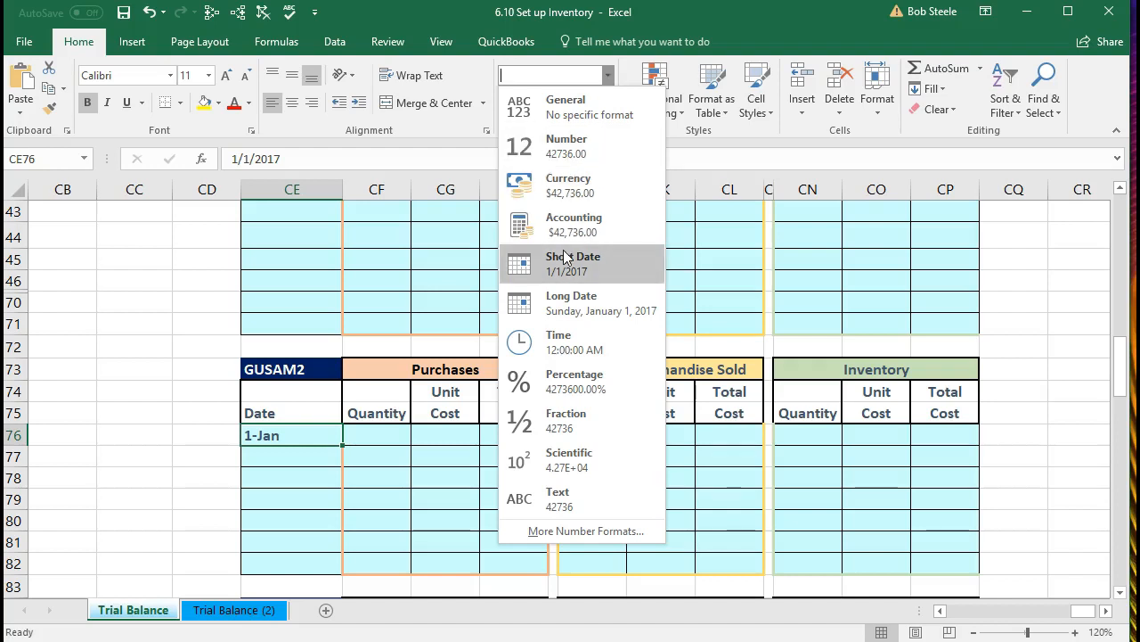
pyautogui.press('Escape')
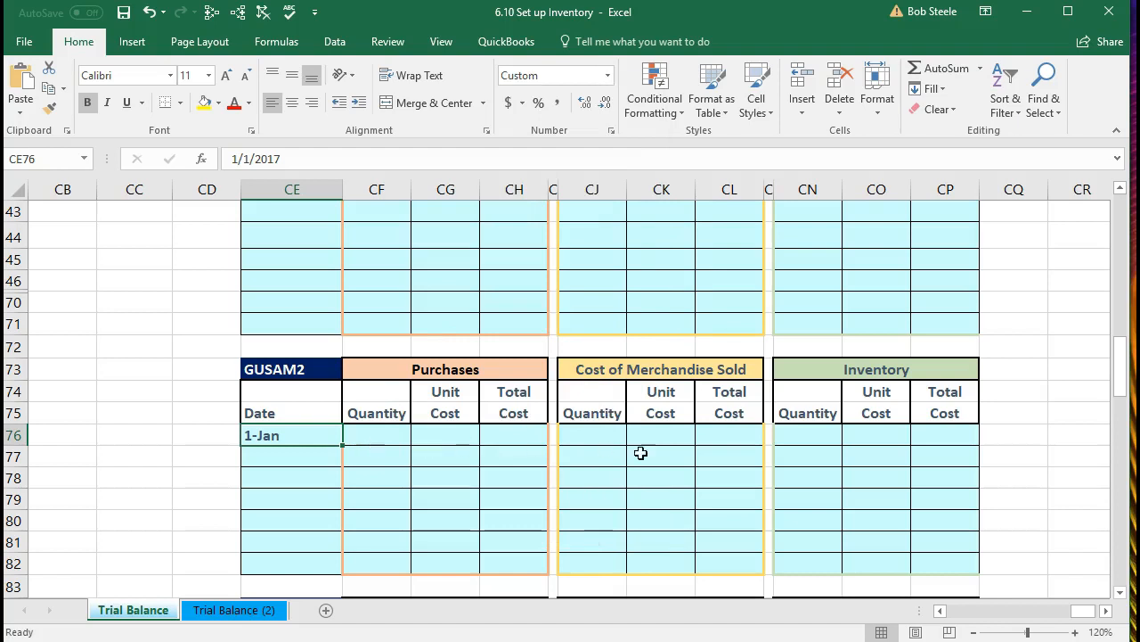
# Step: Enter a quantity of 2 and a unit cost of 304 in the Inventory section of the GUSAM2 record's 1-Jan row
pyautogui.click(790, 435)
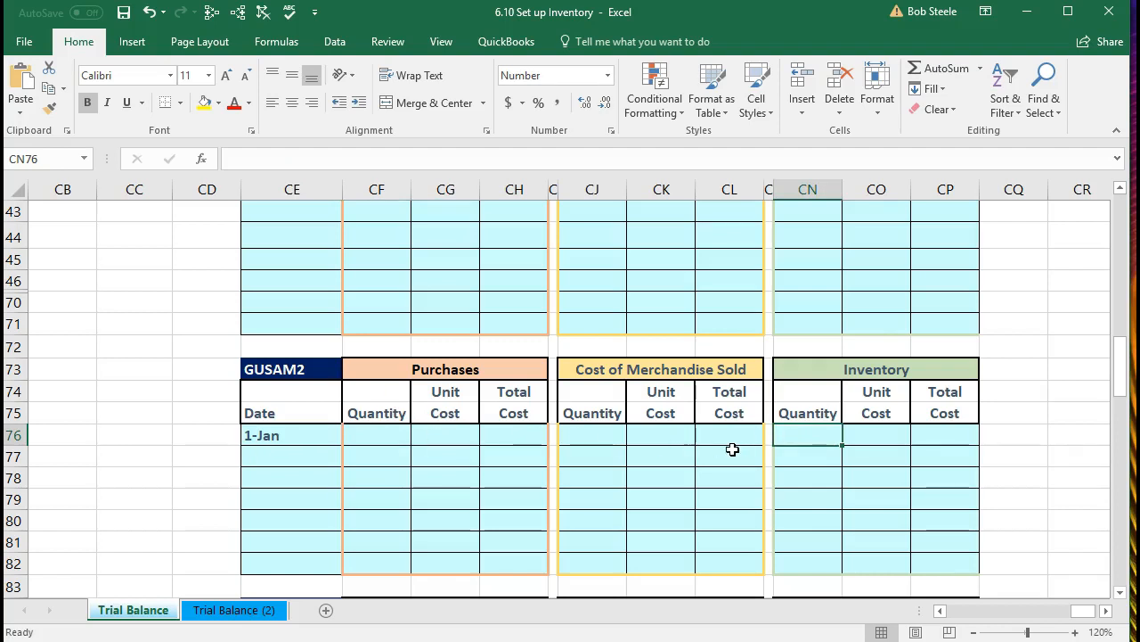
pyautogui.write('2')
pyautogui.press('Tab')
pyautogui.write('304')
pyautogui.press('Tab')
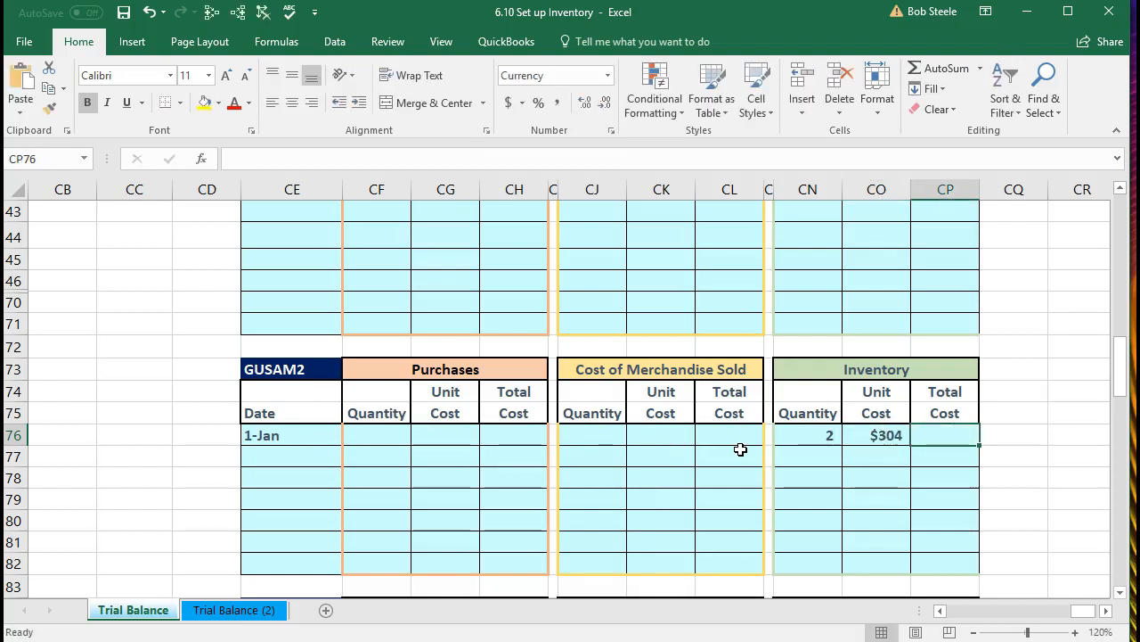
# Step: Calculate the GUSAM2 inventory total cost in CP76 with the formula =CN76*CO76
pyautogui.write('=')
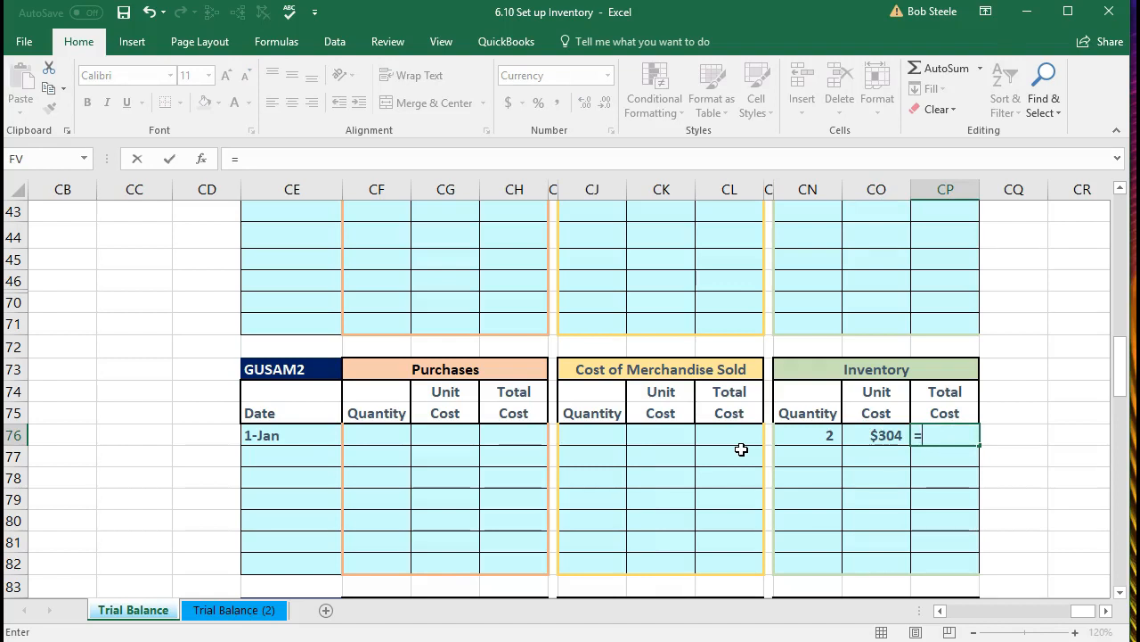
pyautogui.click(801, 434)
pyautogui.write('*')
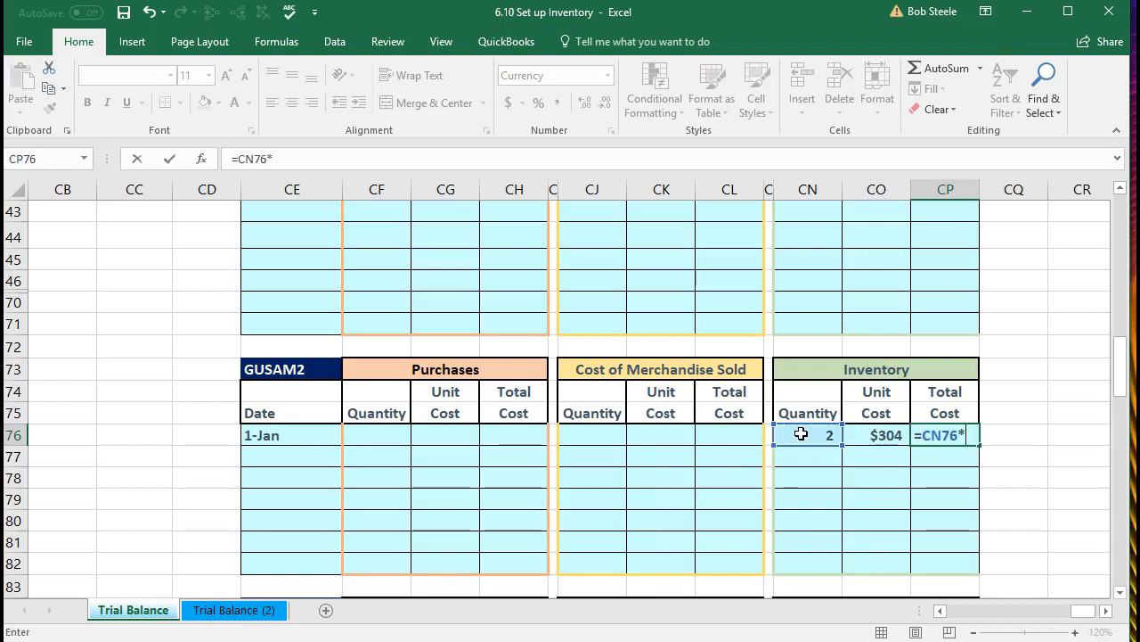
pyautogui.click(869, 429)
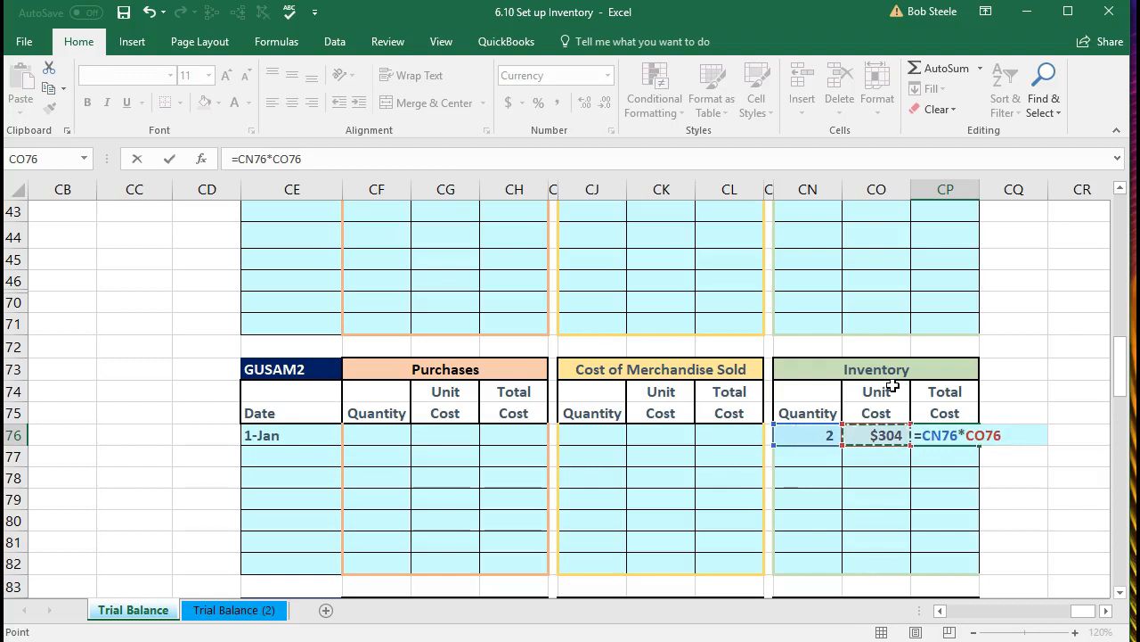
pyautogui.press('Return')
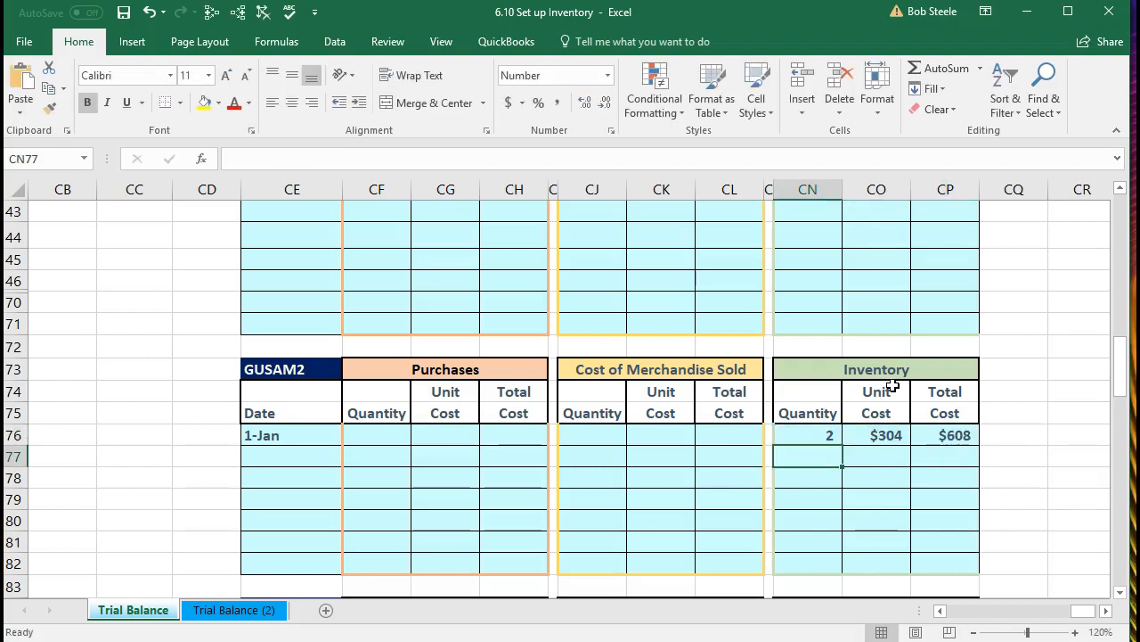
# Step: Enter the date 1/1 in the first row of the WILDKAT inventory record, cell CE87
pyautogui.scroll(-3, 892, 385)
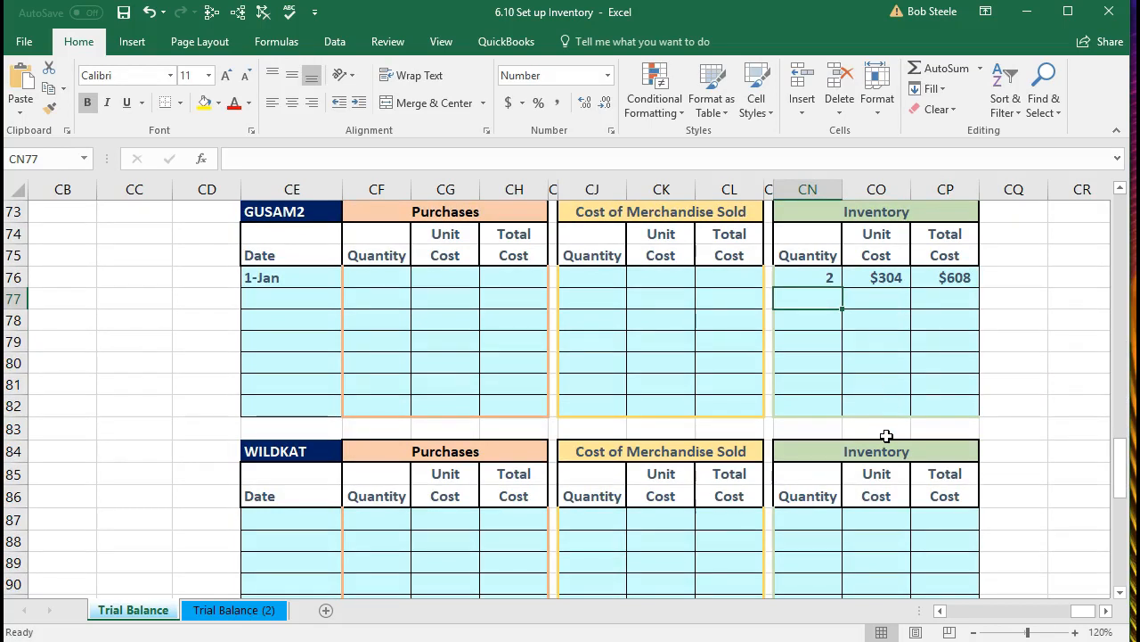
pyautogui.click(295, 521)
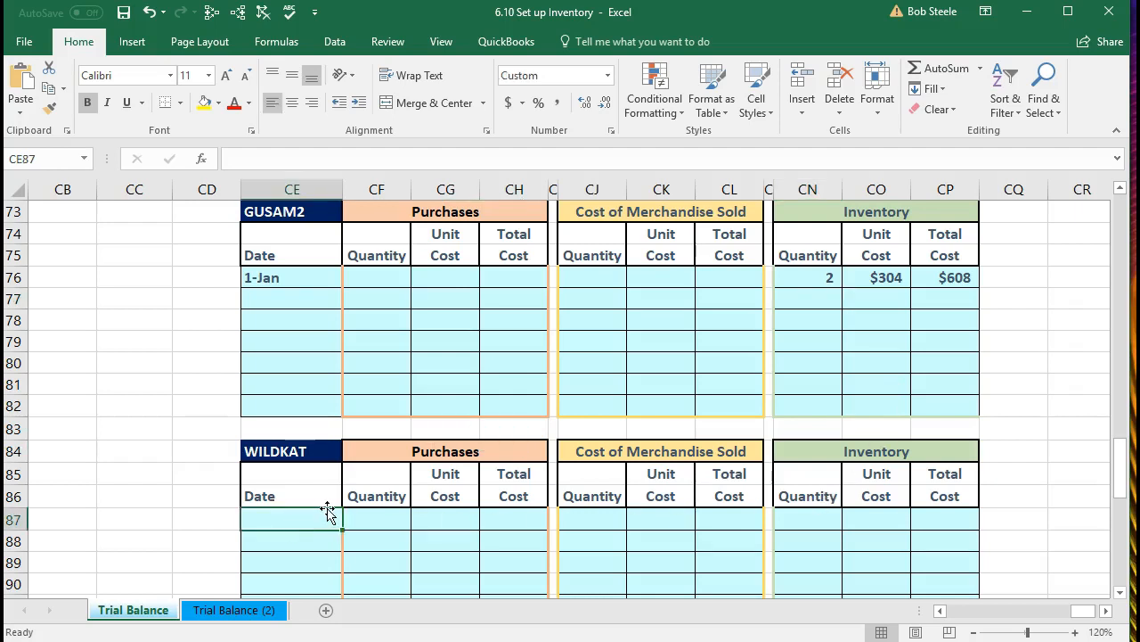
pyautogui.write('1/1/')
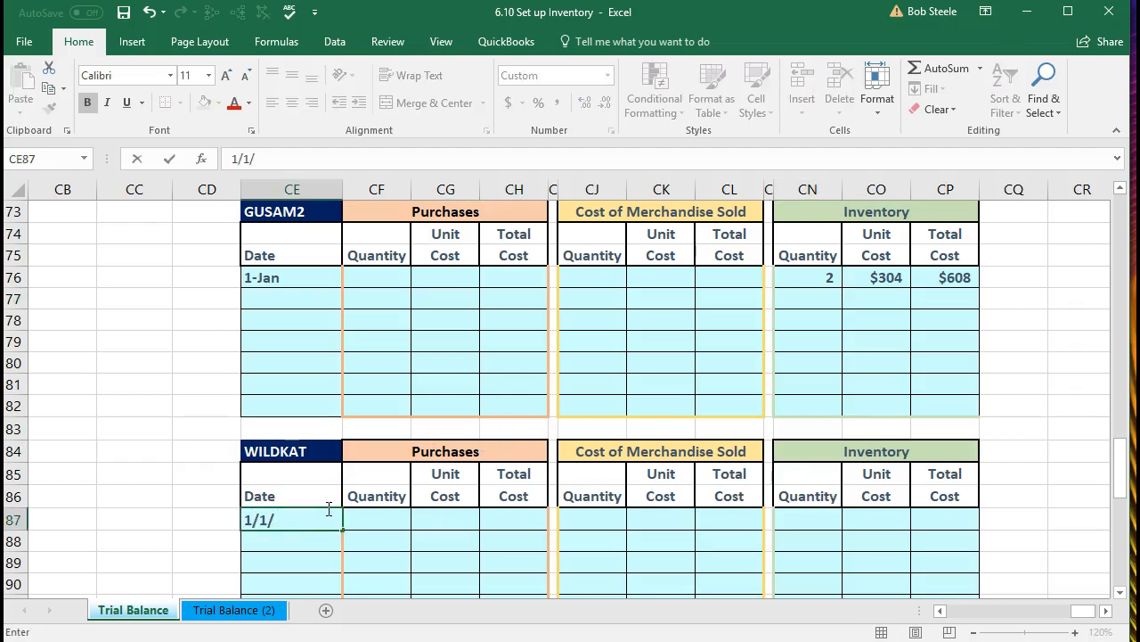
pyautogui.press('BackSpace')
pyautogui.press('BackSpace')
pyautogui.write('1')
pyautogui.press('Tab')
# Step: Enter a quantity of 2 and a unit cost of 320 in the Inventory section of the WILDKAT record's 1-Jan row
pyautogui.press('Tab')
pyautogui.press('Tab')
pyautogui.press('Tab')
pyautogui.press('Tab')
pyautogui.press('Tab')
pyautogui.press('Tab')
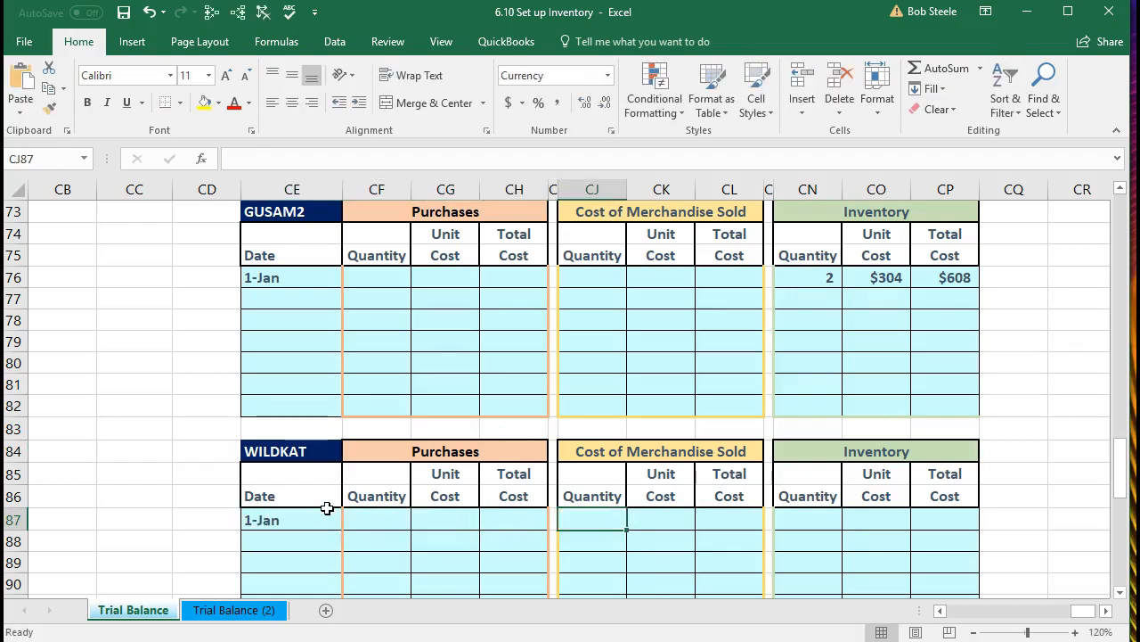
pyautogui.press('Tab')
pyautogui.press('Tab')
pyautogui.write('2')
pyautogui.press('Tab')
pyautogui.write('320')
pyautogui.press('Tab')
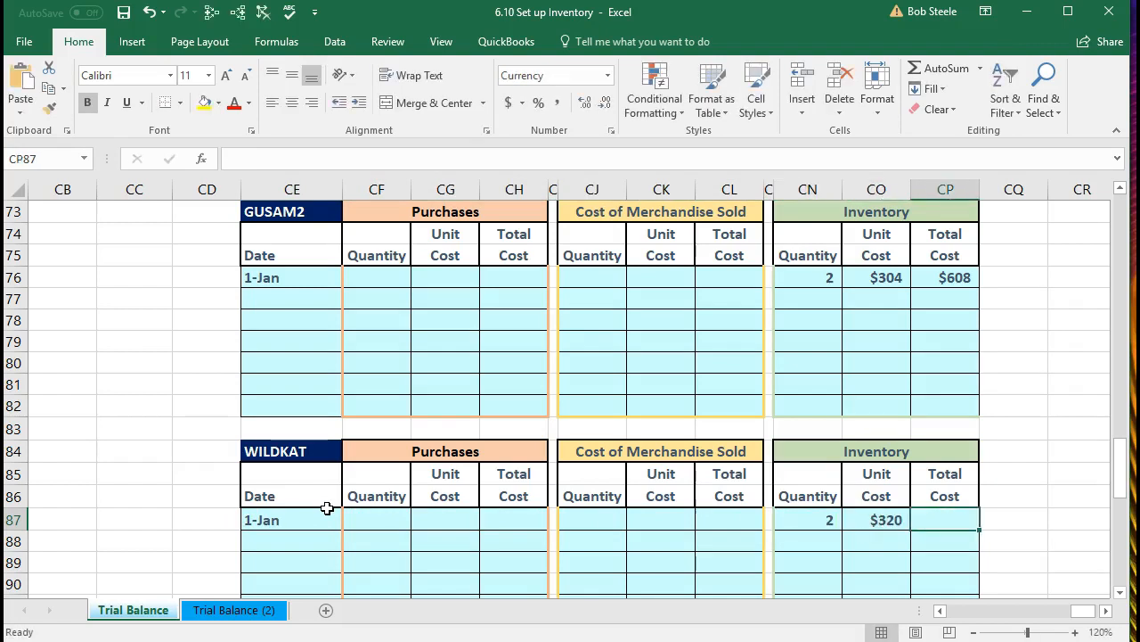
# Step: Calculate the WILDKAT inventory total cost in CP87 with the formula =CN87*CO87
pyautogui.write('=')
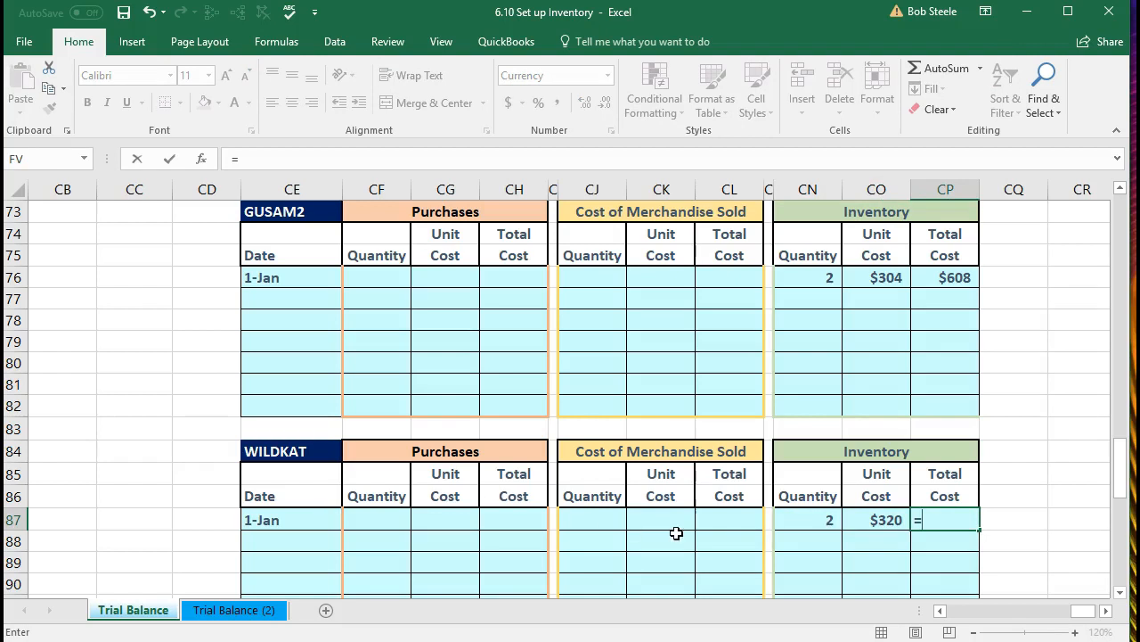
pyautogui.click(775, 519)
pyautogui.write('*')
pyautogui.click(881, 517)
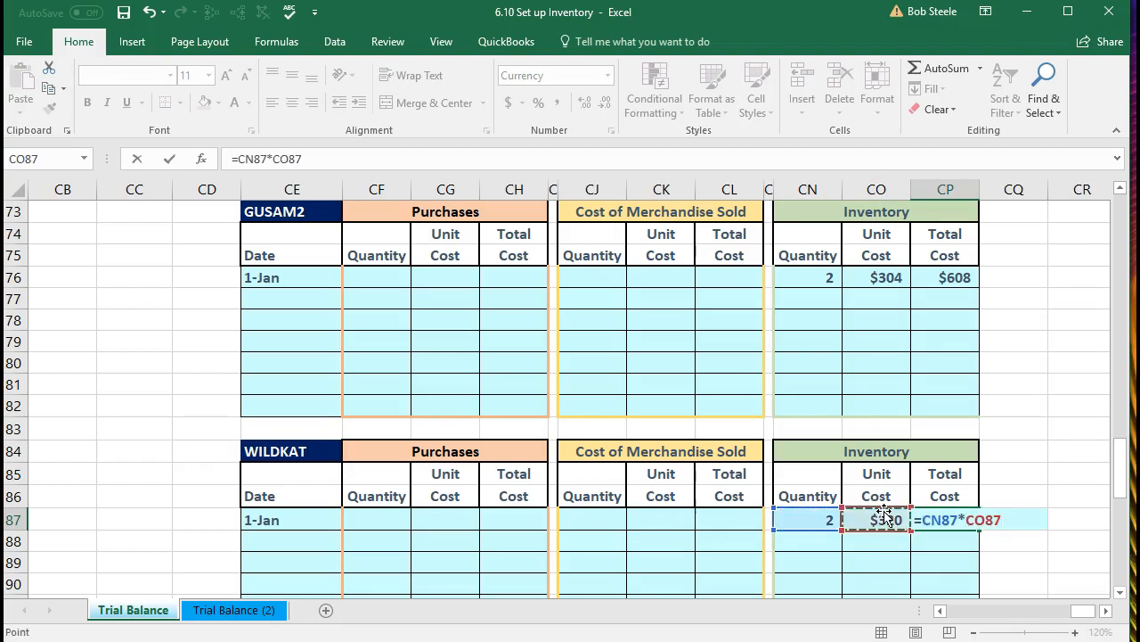
pyautogui.press('Return')
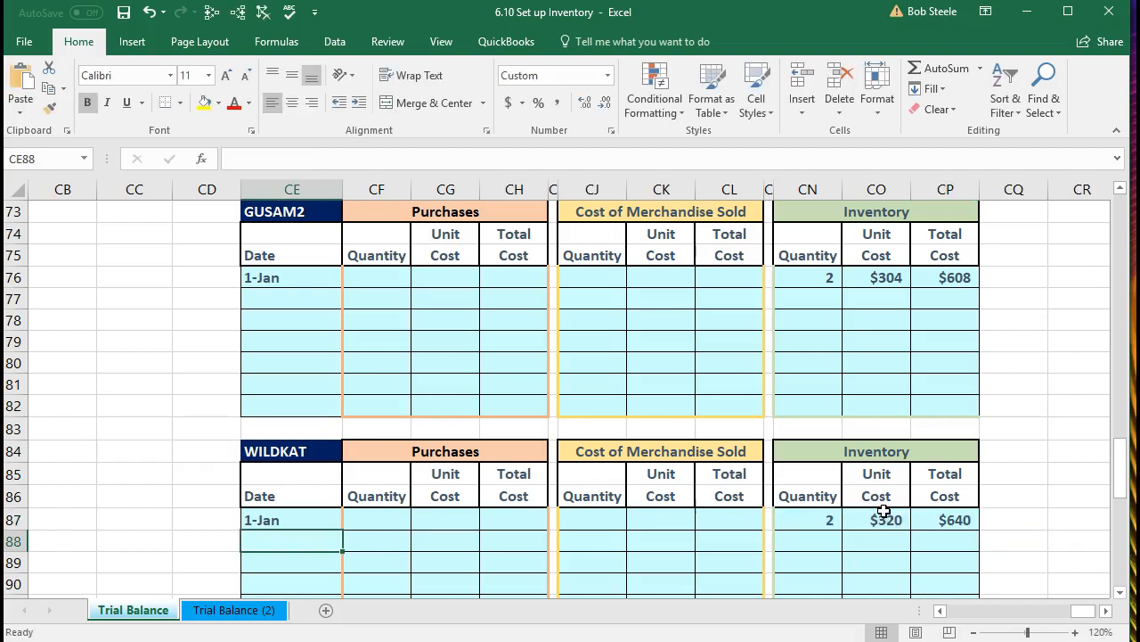
# Step: Inspect the inventory Total formula in CP95 and trace the item total cost cells it adds together
pyautogui.scroll(-2, 883, 510)
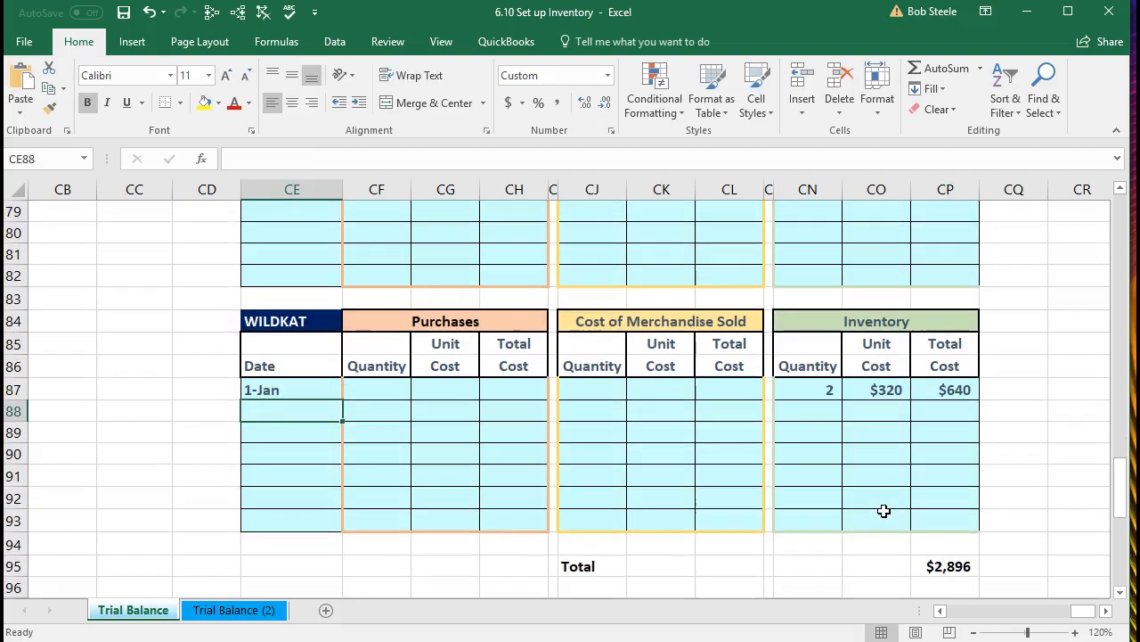
pyautogui.scroll(-1, 883, 511)
pyautogui.click(947, 501)
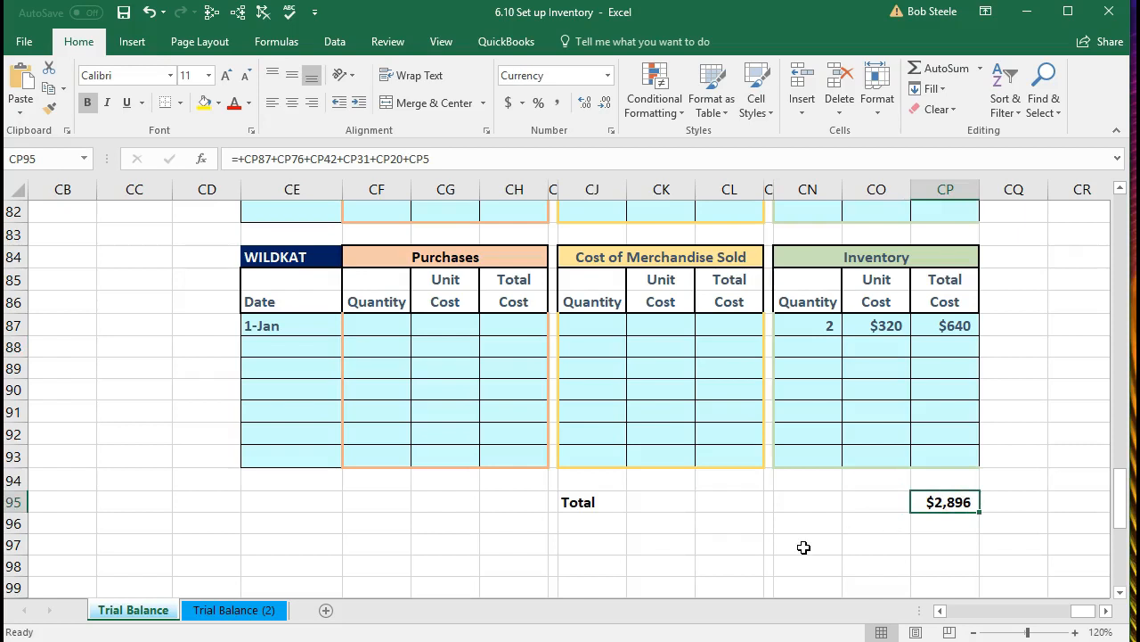
pyautogui.doubleClick(937, 502)
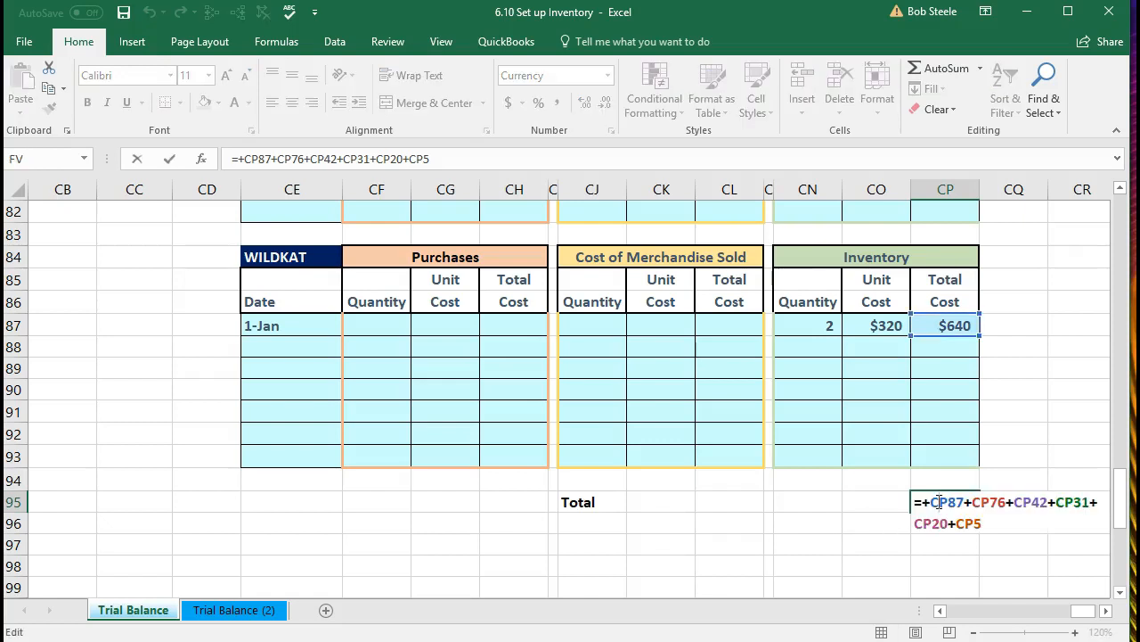
pyautogui.scroll(3, 938, 500)
pyautogui.scroll(20, 937, 500)
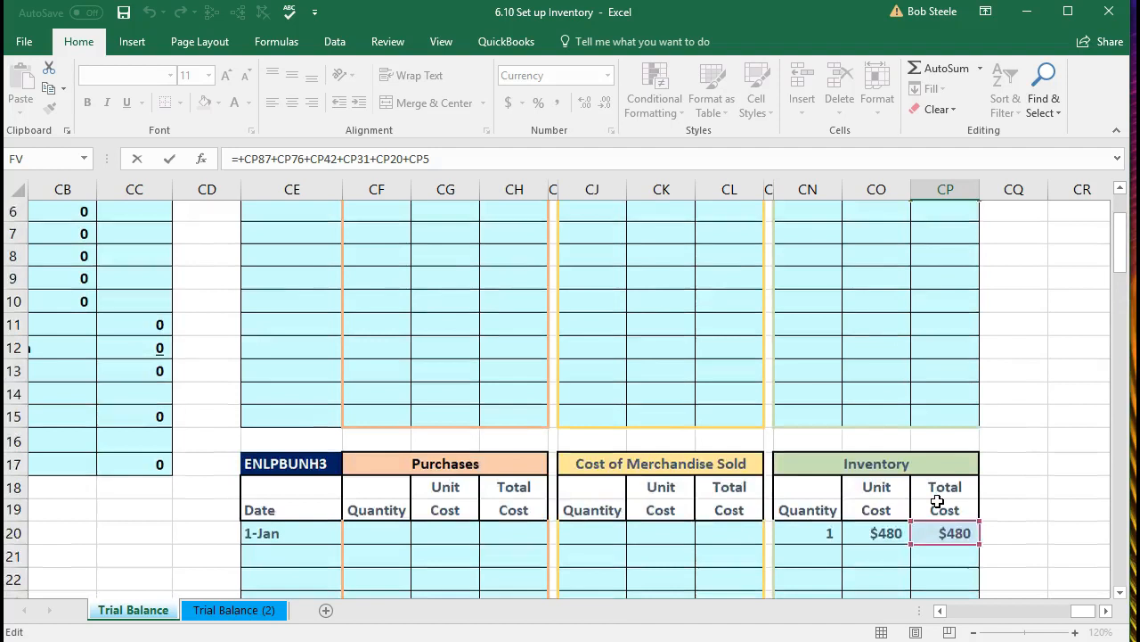
pyautogui.scroll(-3, 1012, 462)
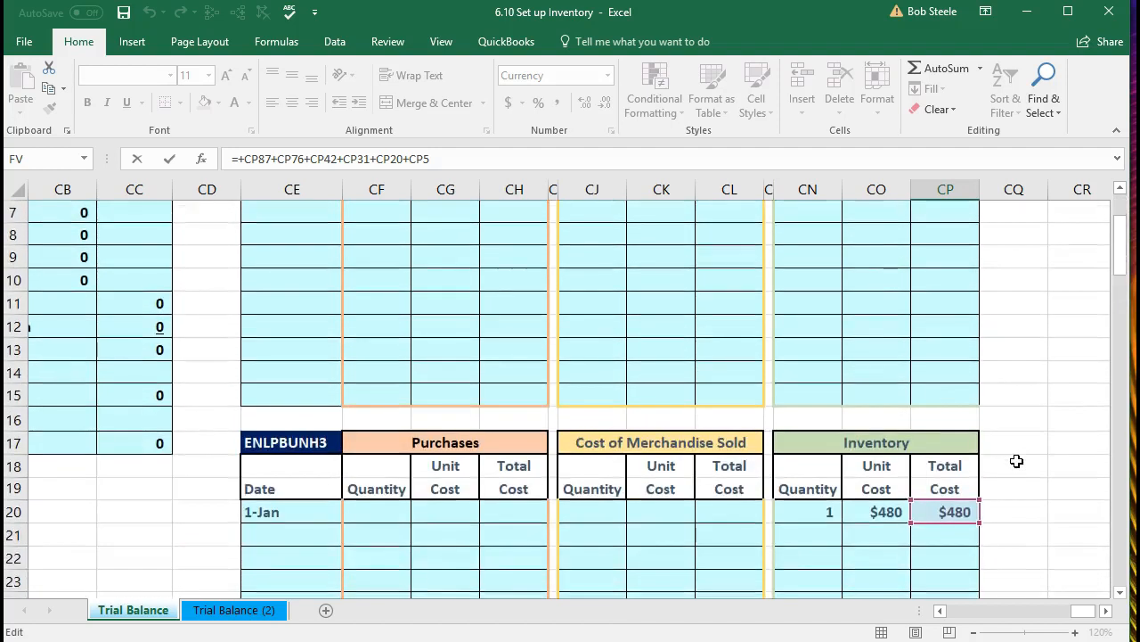
pyautogui.scroll(-7, 1016, 460)
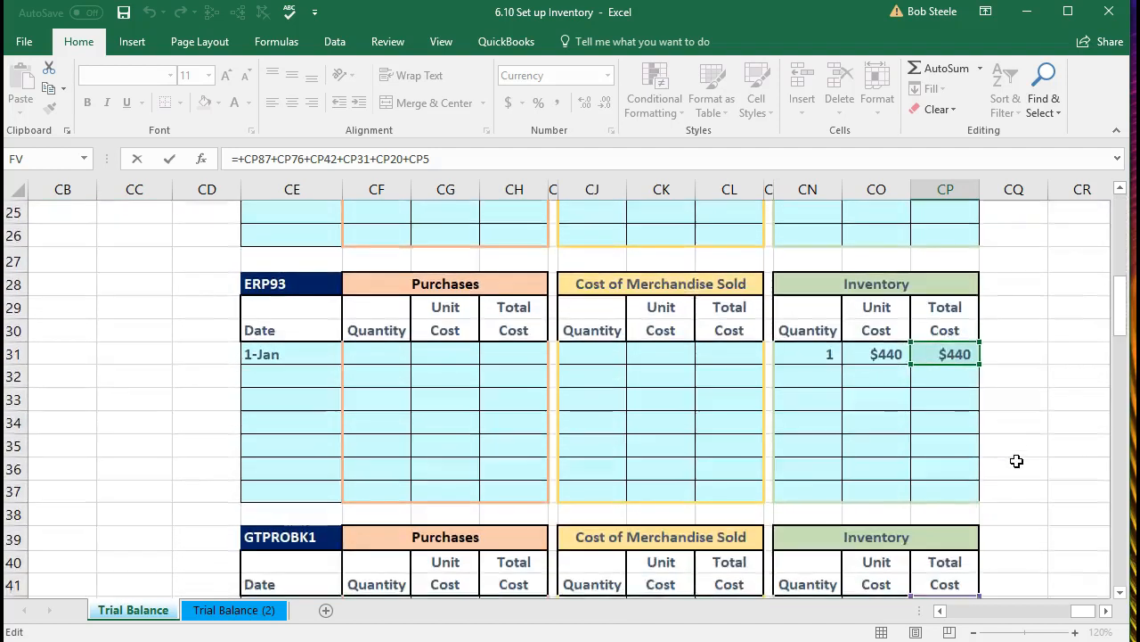
pyautogui.scroll(-5, 1017, 460)
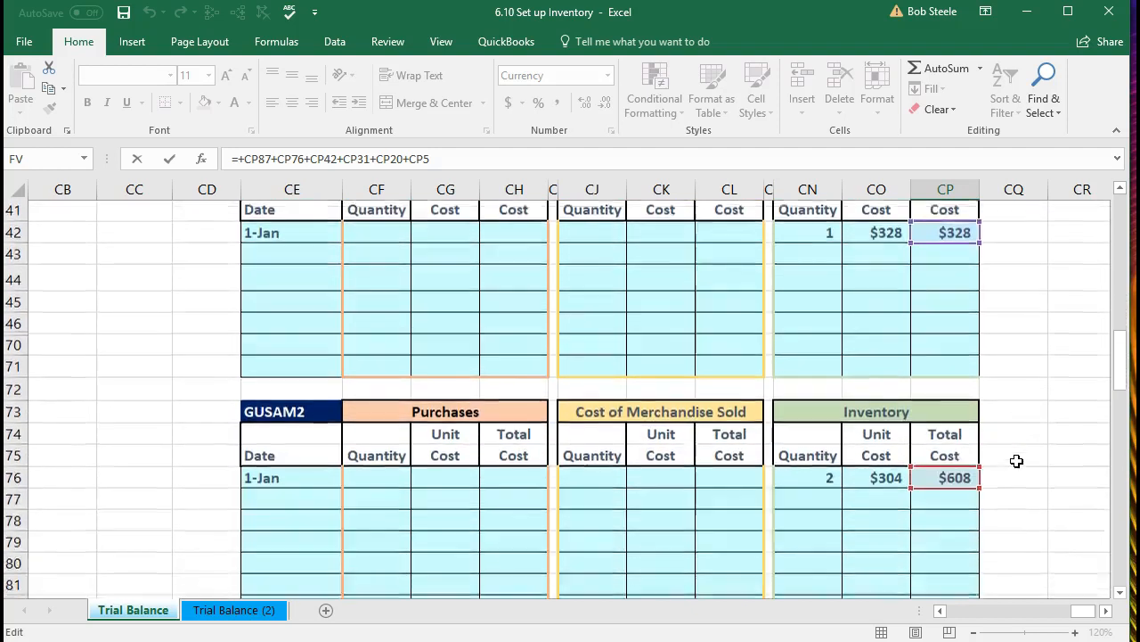
pyautogui.scroll(-5, 1016, 461)
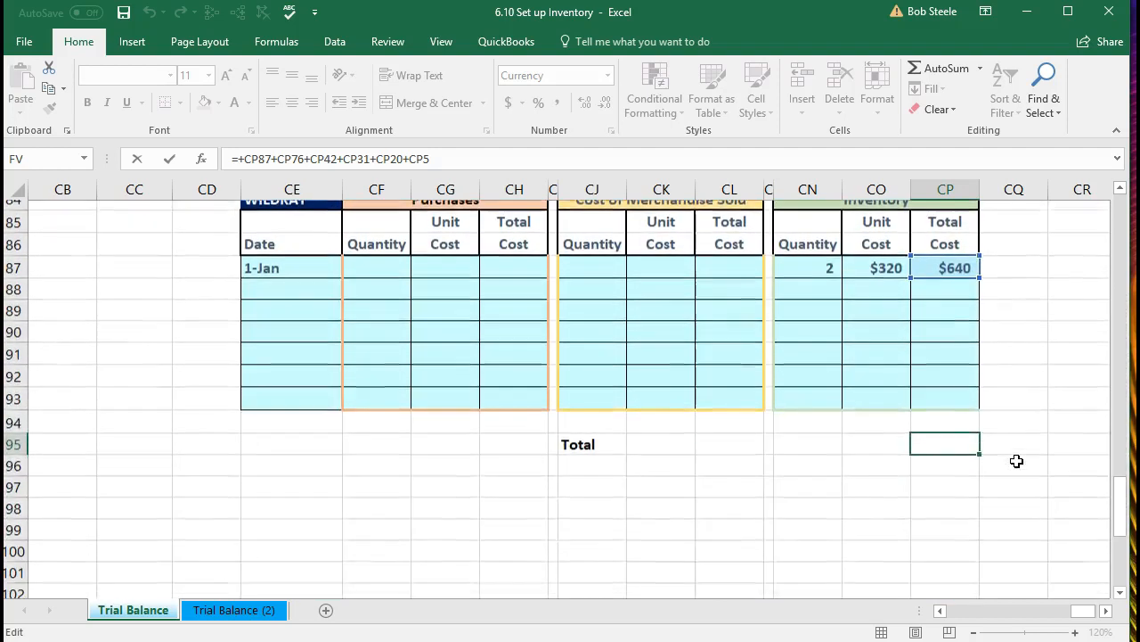
pyautogui.press('Return')
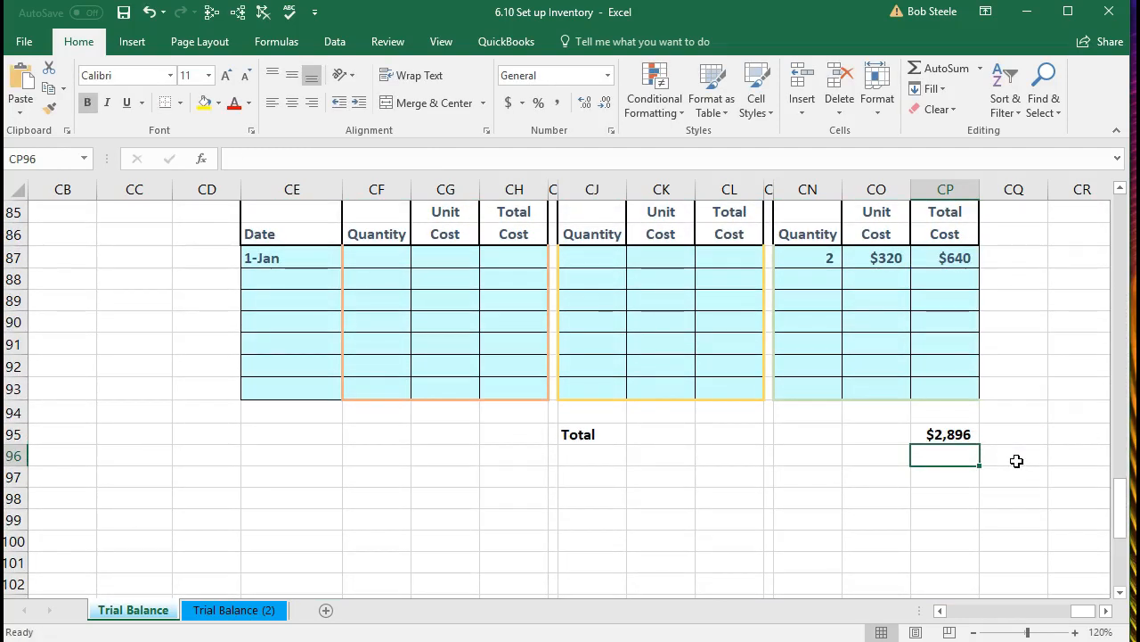
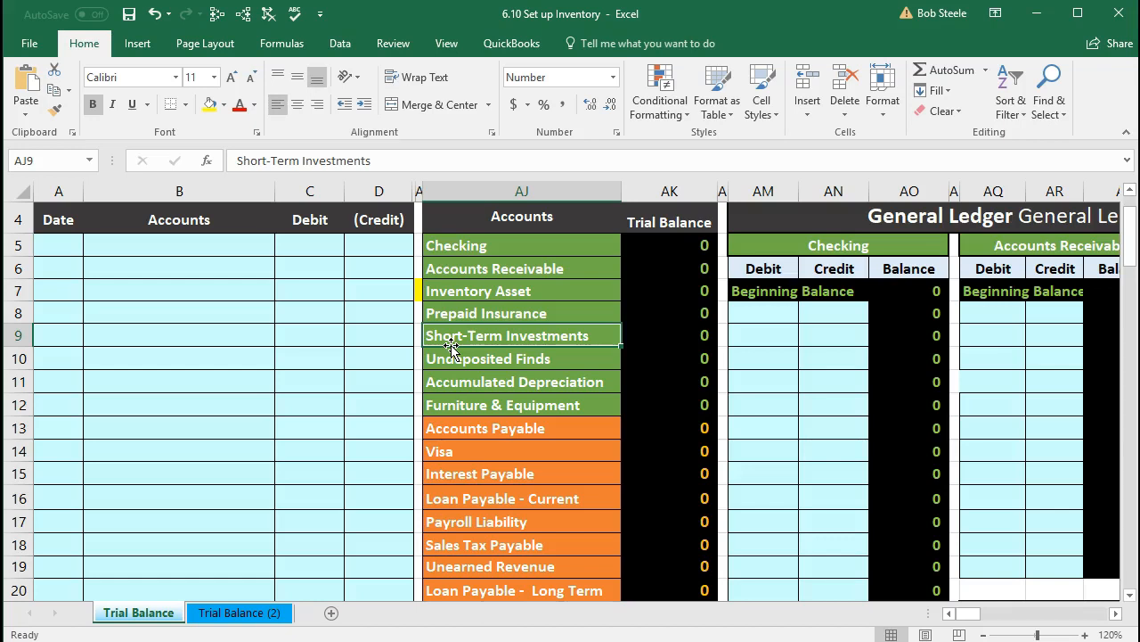
# Step: Go from the Inventory Asset row of the trial balance, past the general ledger and financial statements, to the ELP inventory record
pyautogui.click(416, 289)
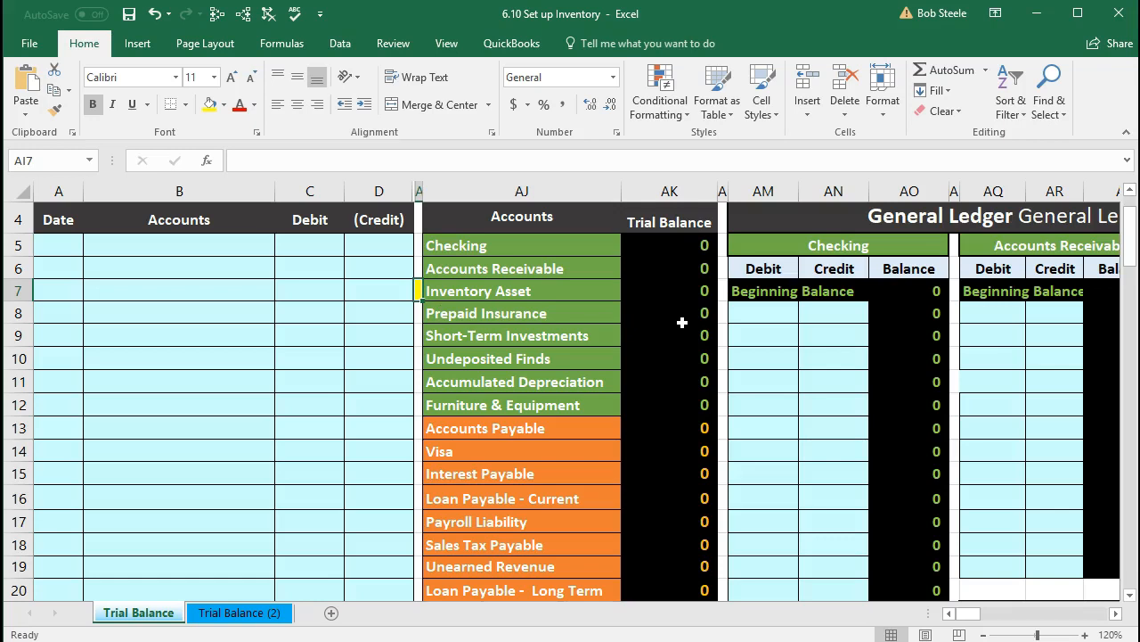
pyautogui.press('Right')
pyautogui.press('Right')
pyautogui.press('Right')
pyautogui.press('Right')
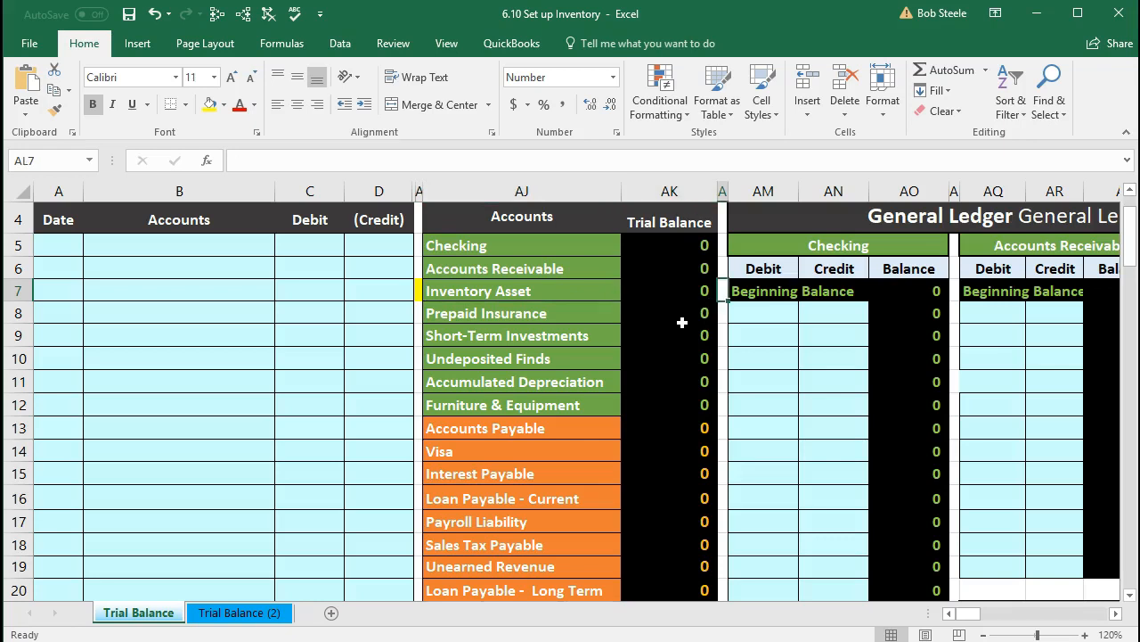
pyautogui.press('Right')
pyautogui.press('Right')
pyautogui.press('Right')
pyautogui.press('Right')
pyautogui.press('Right')
pyautogui.press('Right')
pyautogui.press('Right')
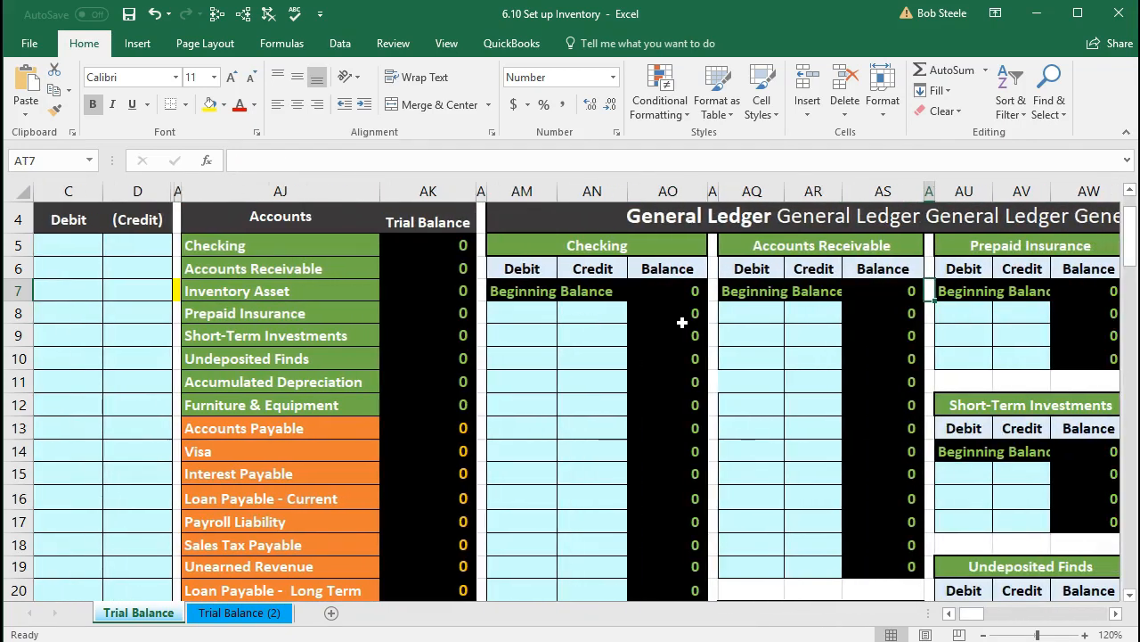
pyautogui.press('Right')
pyautogui.press('Right')
pyautogui.press('Right')
pyautogui.press('Right')
pyautogui.press('Right')
pyautogui.press('Right')
pyautogui.press('Right')
pyautogui.press('Right')
pyautogui.press('Right')
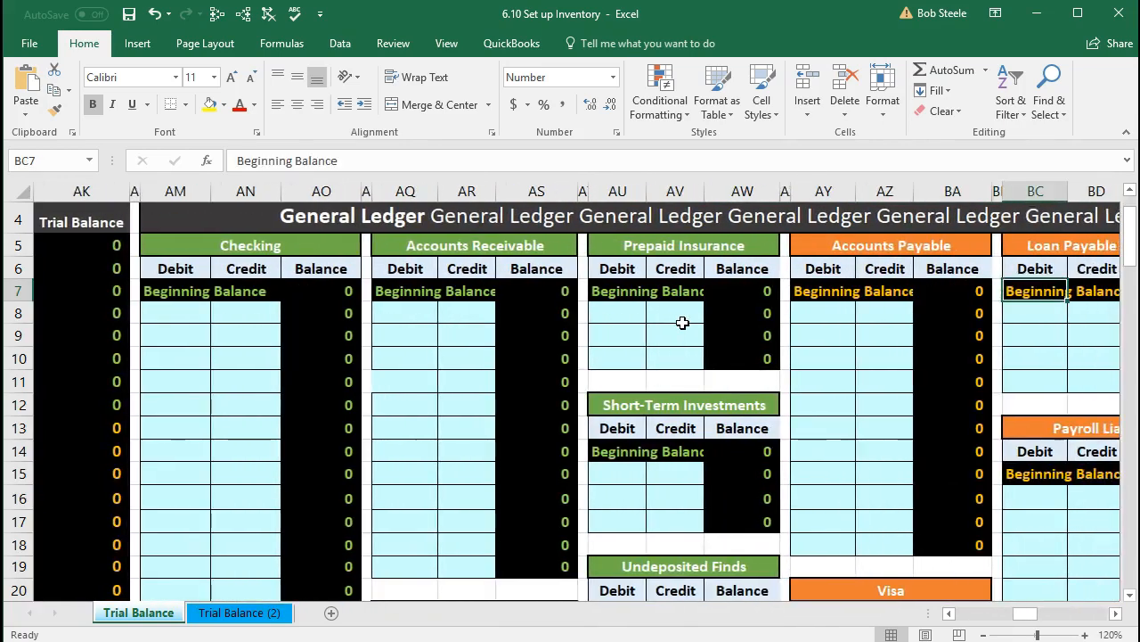
pyautogui.press('Right')
pyautogui.press('Right')
pyautogui.press('Right')
pyautogui.press('Right')
pyautogui.press('Right')
pyautogui.press('Right')
pyautogui.press('Right')
pyautogui.press('Right')
pyautogui.press('Right')
pyautogui.press('Right')
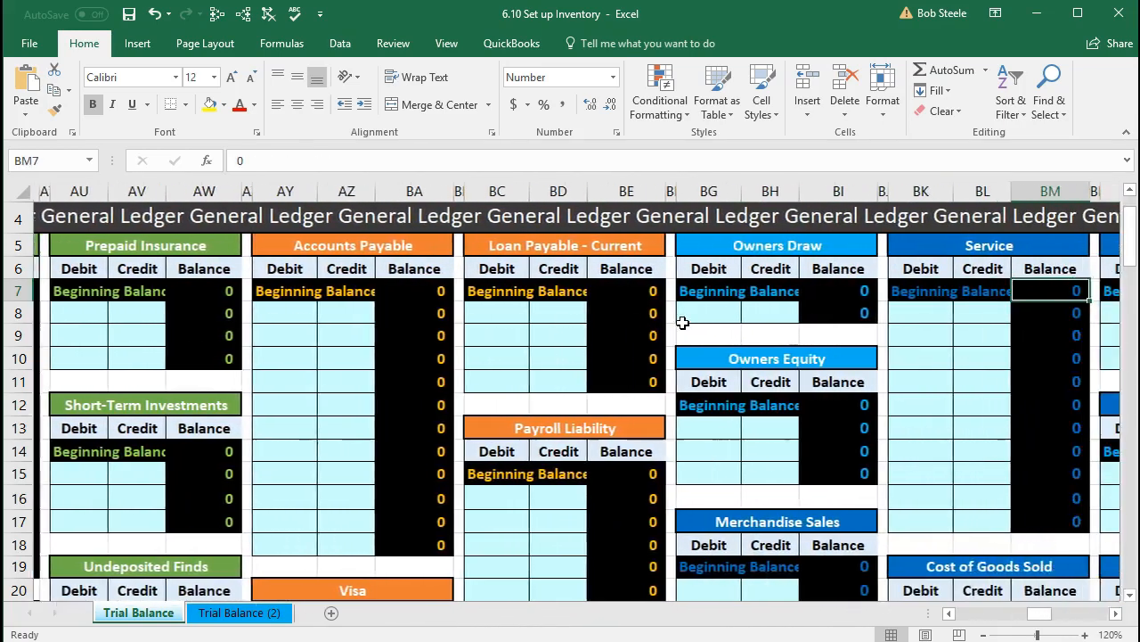
pyautogui.press('Right')
pyautogui.press('Right')
pyautogui.press('Right')
pyautogui.press('Right')
pyautogui.press('Right')
pyautogui.press('Right')
pyautogui.press('Right')
pyautogui.press('Right')
pyautogui.press('Right')
pyautogui.press('Right')
pyautogui.press('Right')
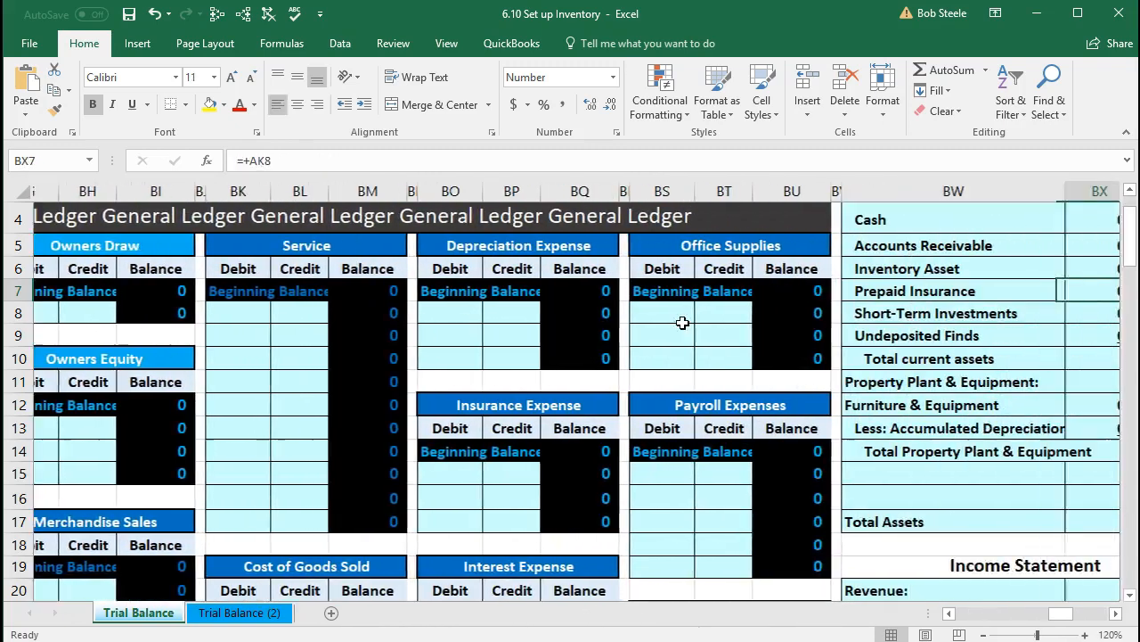
pyautogui.press('Right')
pyautogui.press('Right')
pyautogui.press('Right')
pyautogui.press('Right')
pyautogui.press('Right')
pyautogui.press('Right')
pyautogui.press('Right')
pyautogui.press('Right')
pyautogui.press('Right')
pyautogui.press('Right')
pyautogui.press('Right')
pyautogui.press('Right')
pyautogui.press('Right')
pyautogui.press('Right')
pyautogui.press('Right')
pyautogui.press('Right')
pyautogui.press('Right')
pyautogui.press('Right')
pyautogui.press('Right')
pyautogui.press('Right')
pyautogui.press('Right')
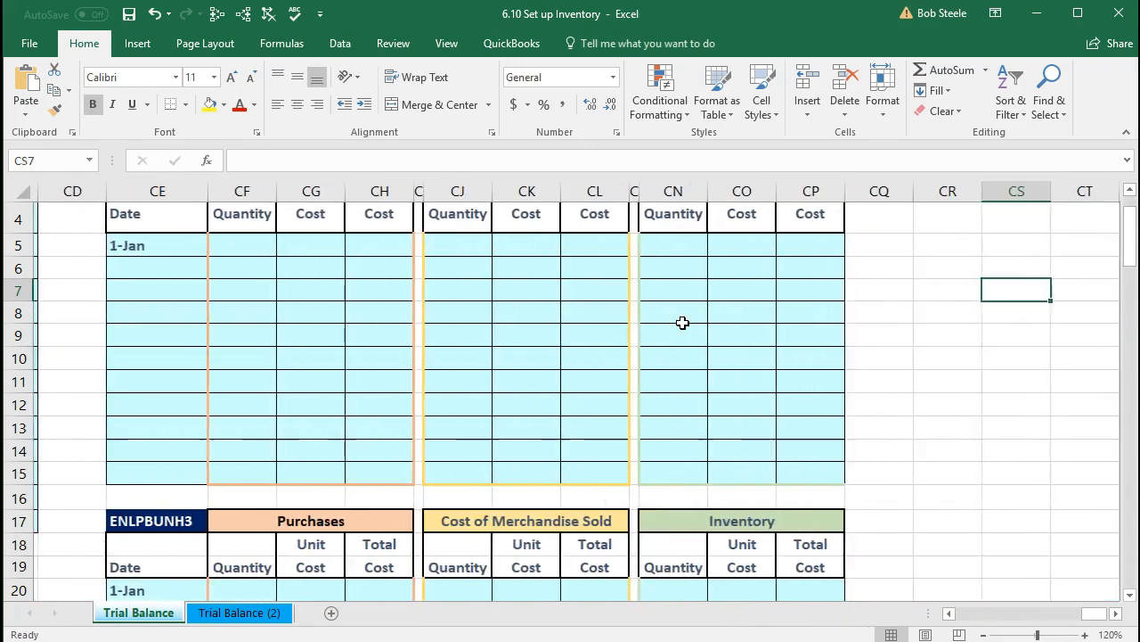
pyautogui.press('Right')
pyautogui.scroll(2, 682, 323)
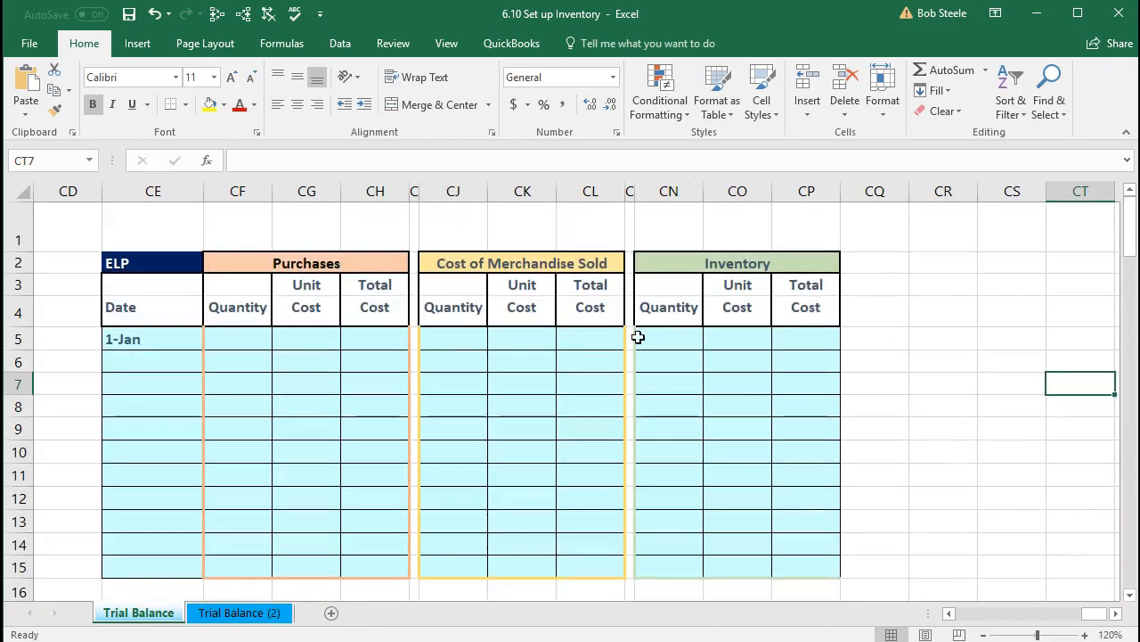
# Step: Examine the ELP record's 1-Jan date row and its Purchases, Cost of Merchandise Sold and Inventory sections
pyautogui.click(452, 346)
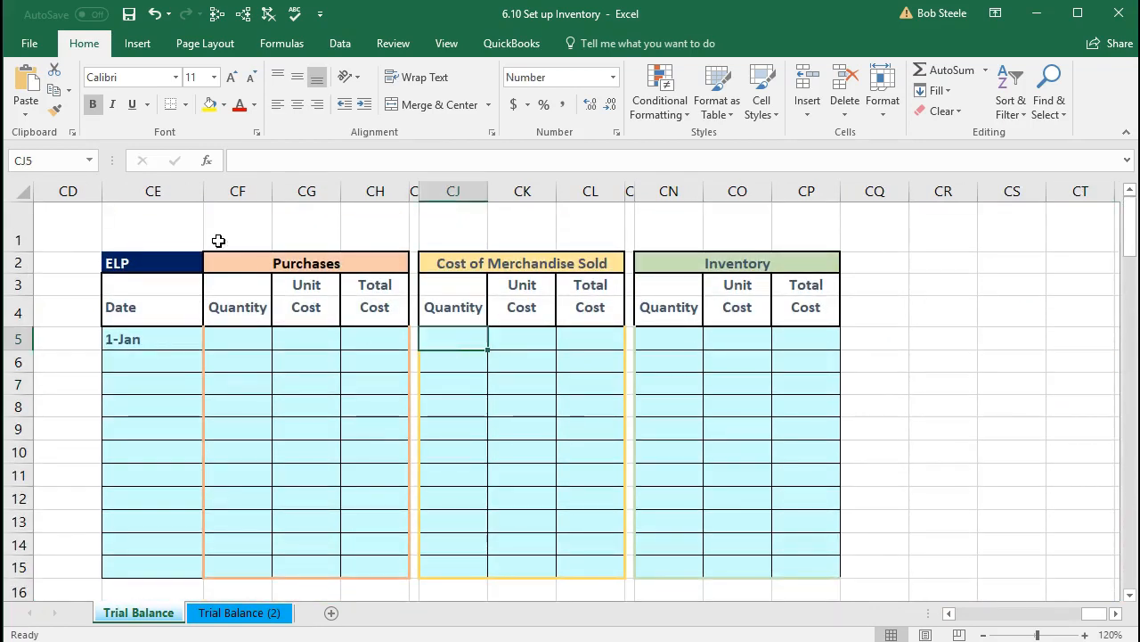
pyautogui.click(178, 192)
pyautogui.click(160, 336)
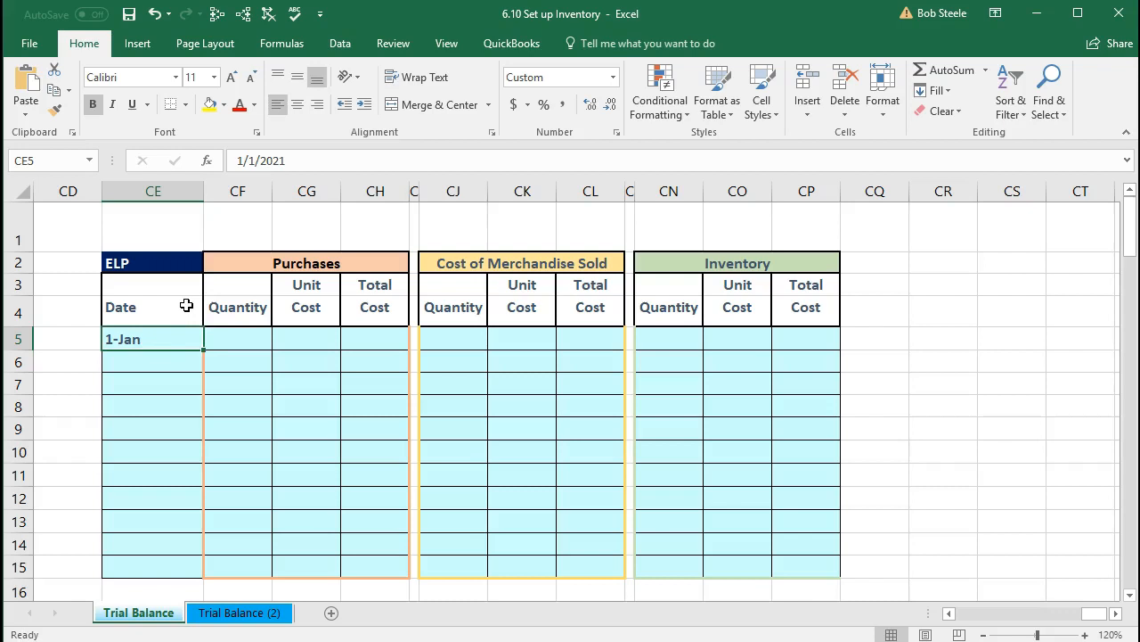
pyautogui.click(235, 435)
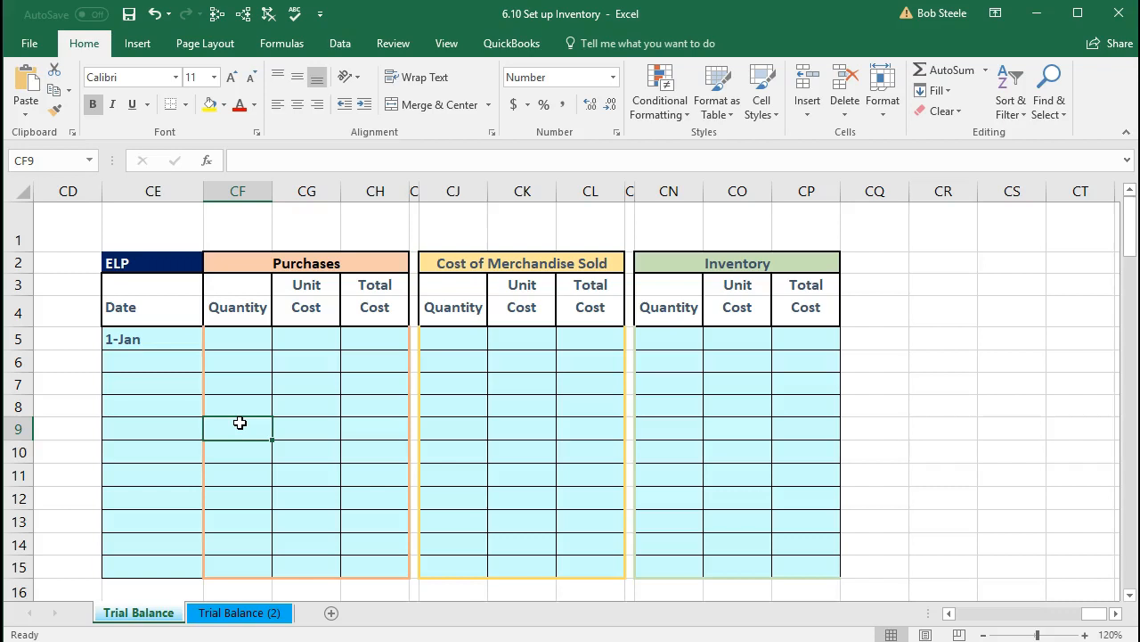
pyautogui.click(258, 261)
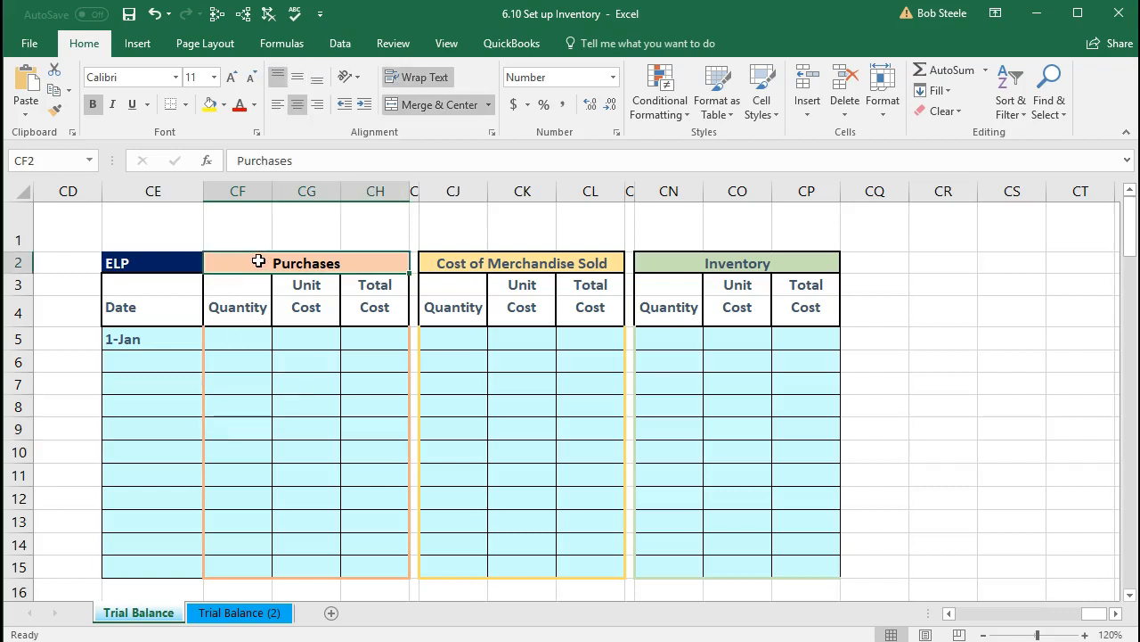
pyautogui.click(455, 261)
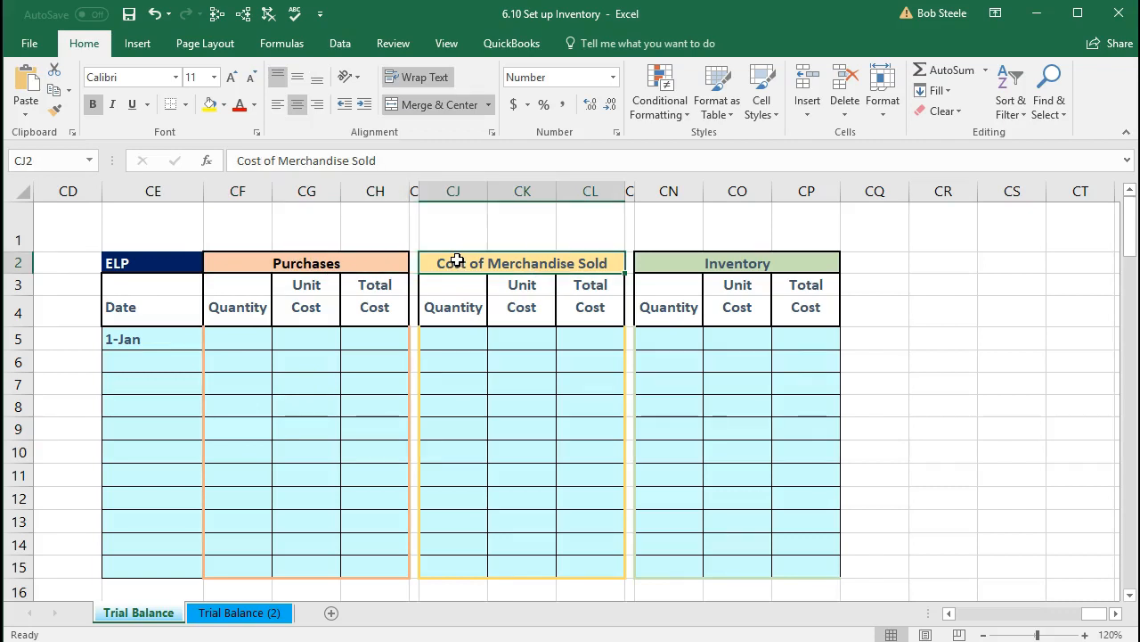
pyautogui.click(659, 264)
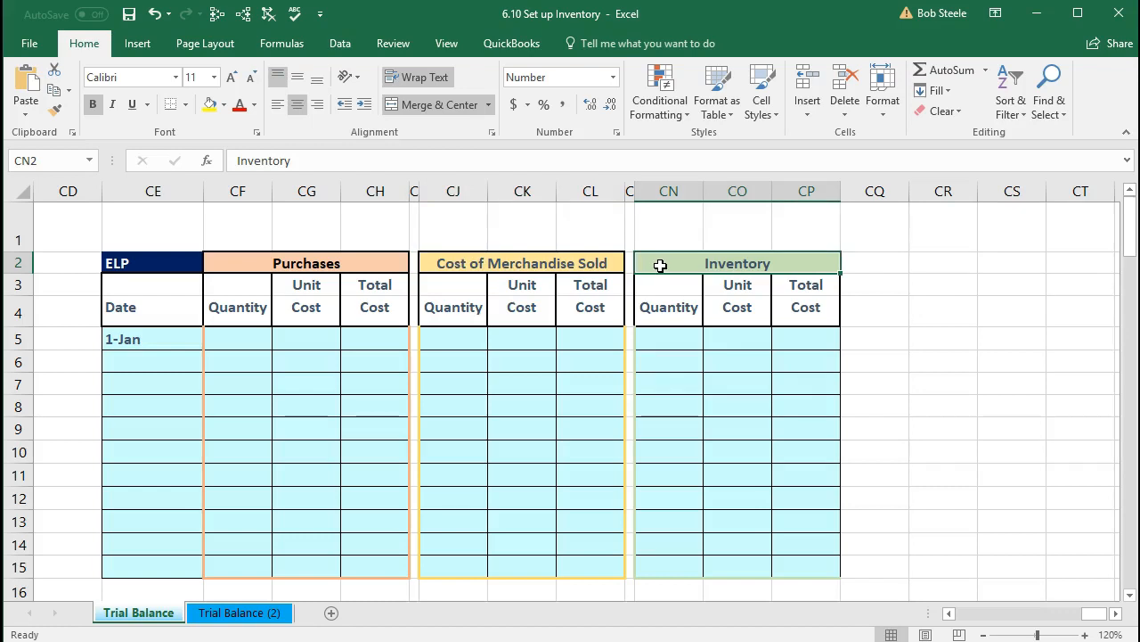
pyautogui.moveTo(657, 339); pyautogui.dragTo(794, 329)
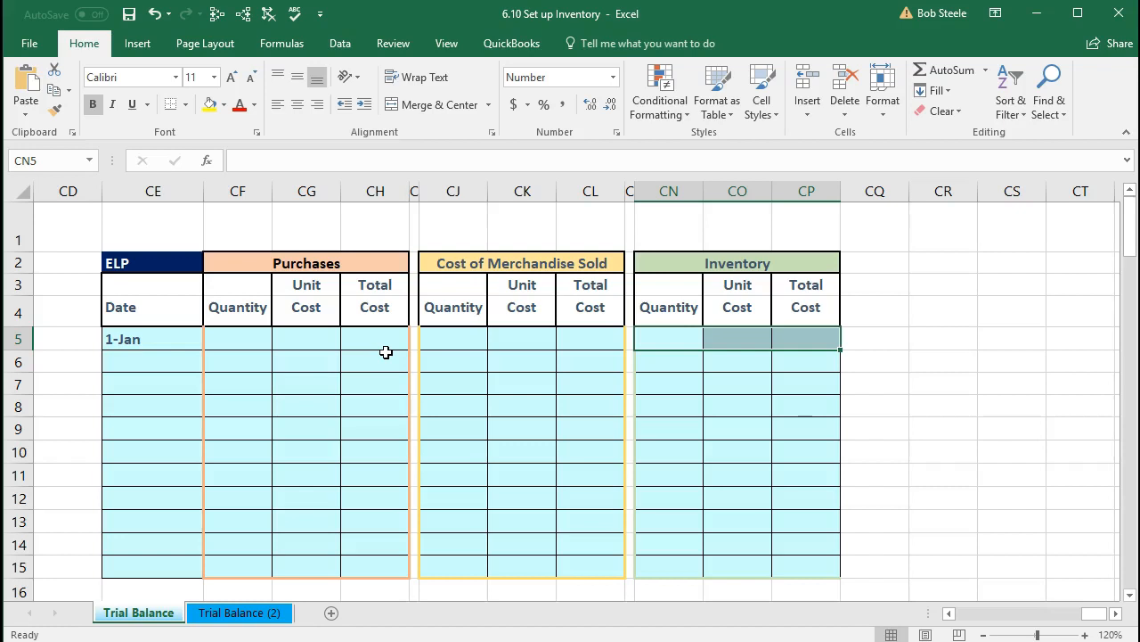
# Step: Enter a quantity of 1 and a unit cost of 400 in the Inventory section of the ELP record's 1-Jan row
pyautogui.click(656, 339)
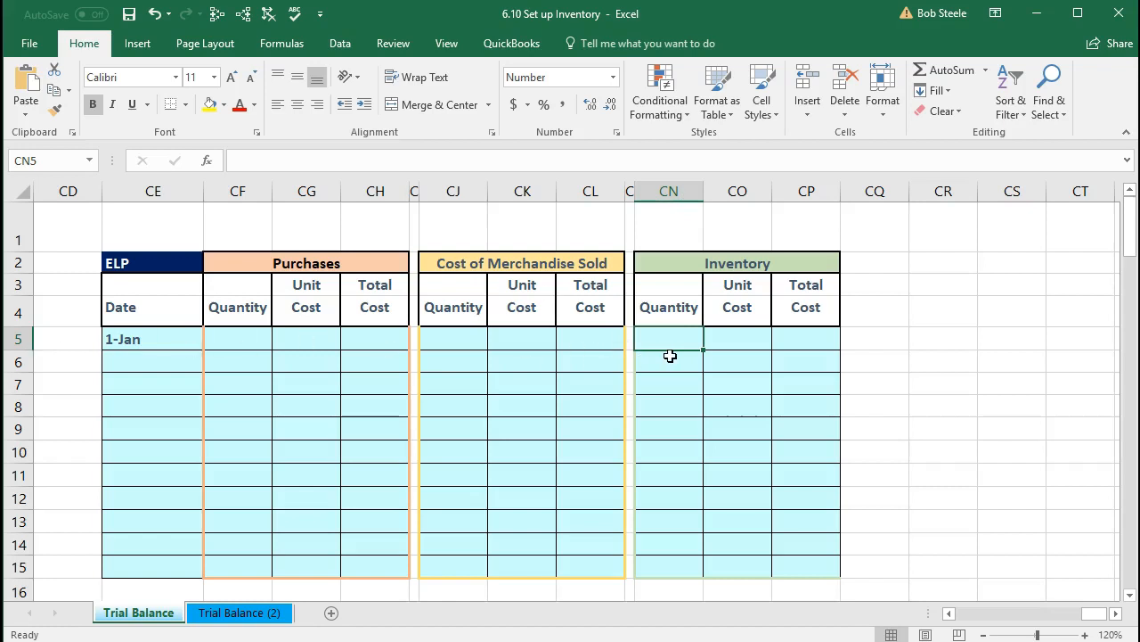
pyautogui.write('1')
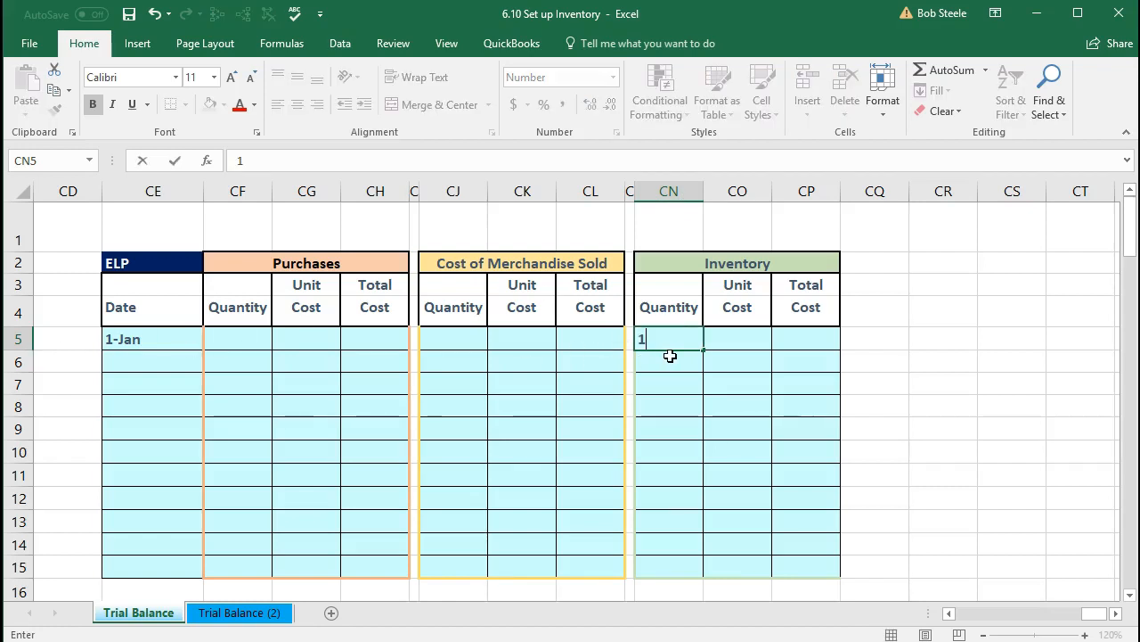
pyautogui.press('Tab')
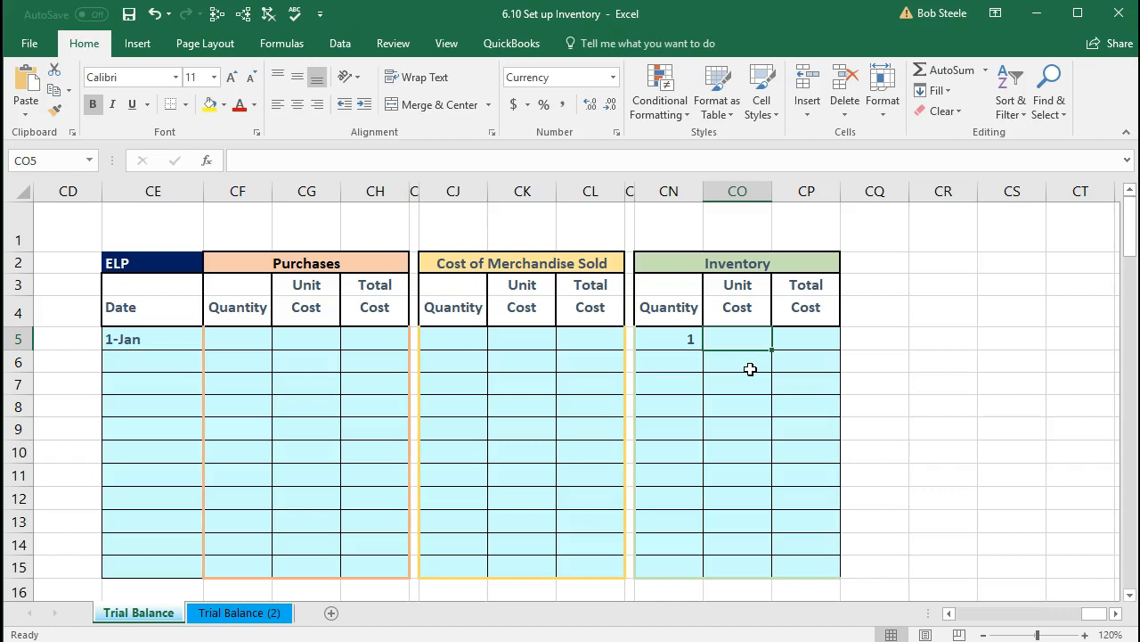
pyautogui.write('400')
pyautogui.press('Tab')
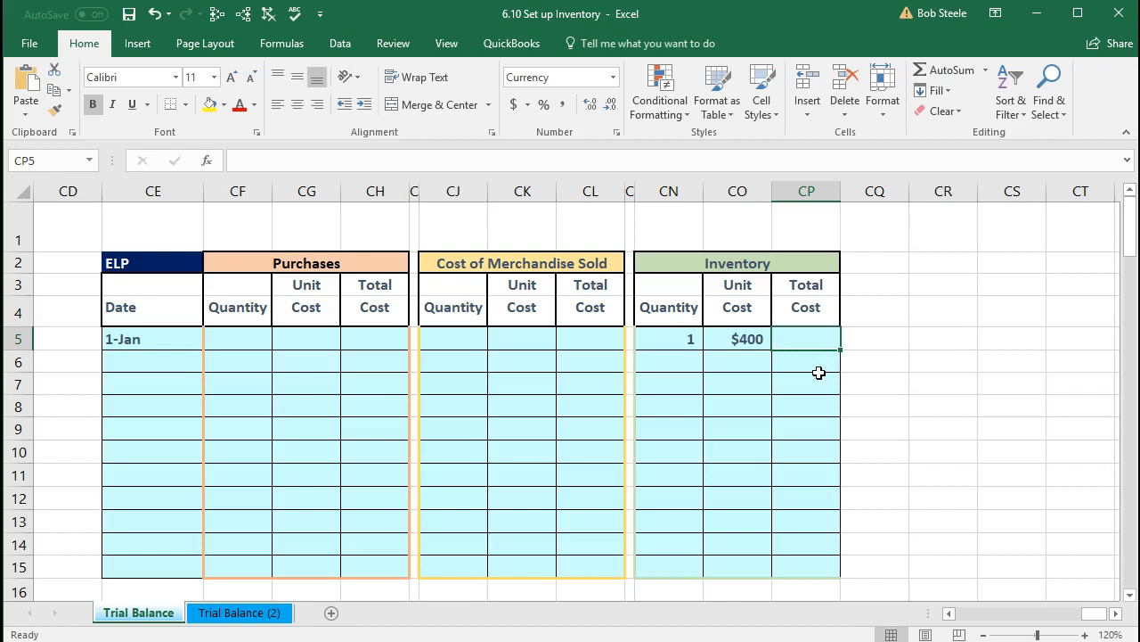
# Step: Calculate the ELP inventory total cost in CP5 with the formula =CN5*CO5
pyautogui.write('=')
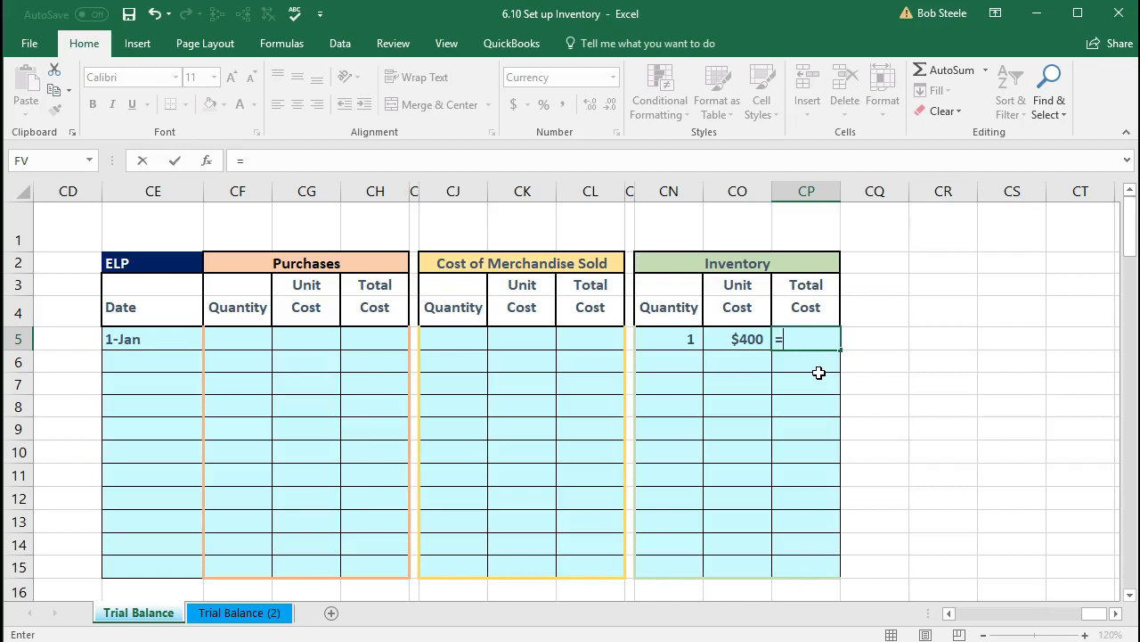
pyautogui.click(682, 340)
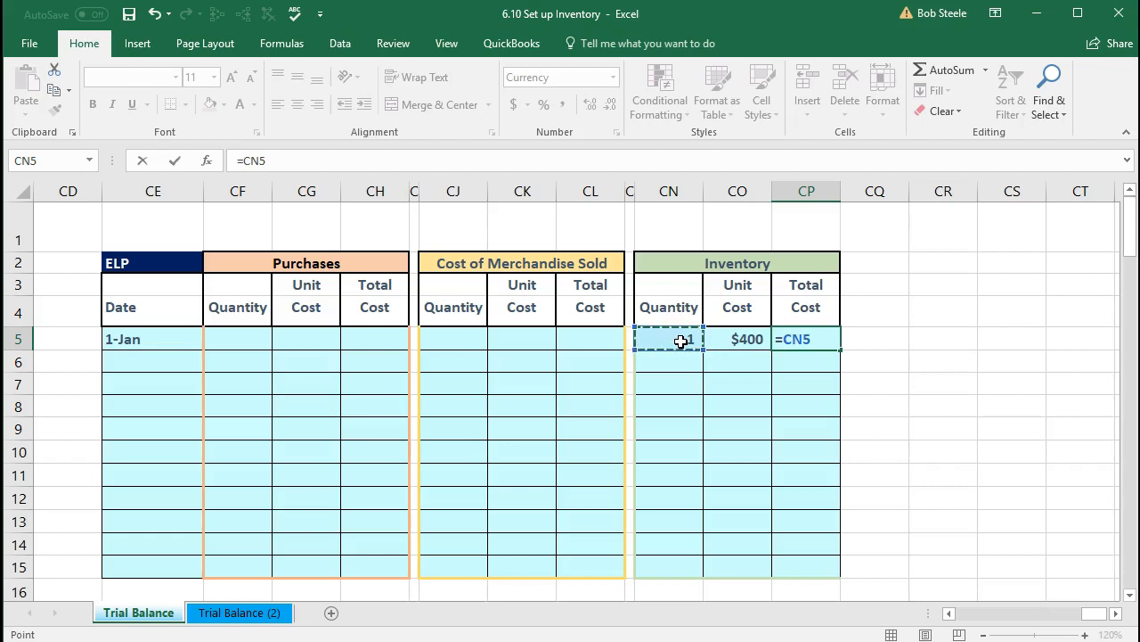
pyautogui.write('*')
pyautogui.click(728, 339)
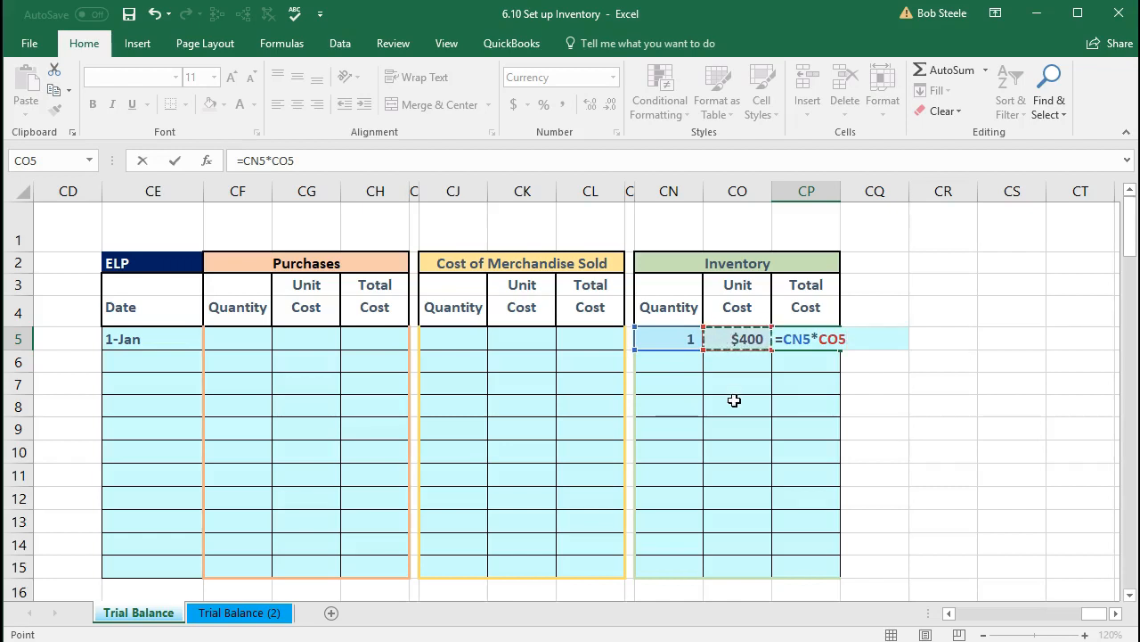
pyautogui.press('Return')
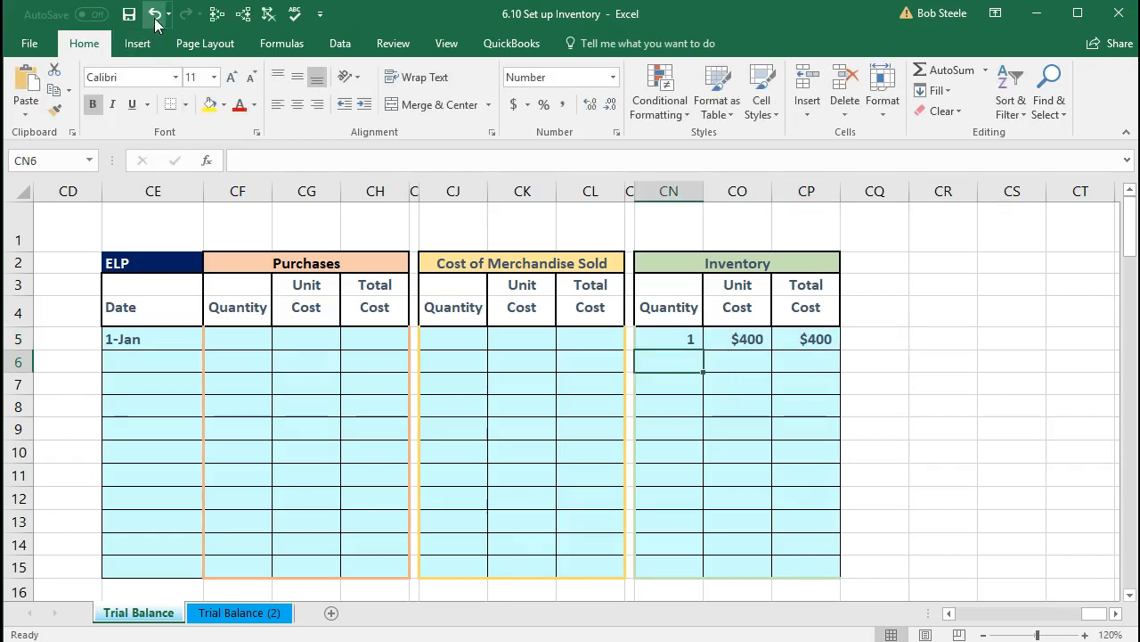
# Step: Check which cells the ELP total cost formula in CP5 references, leaving the formula as it is
pyautogui.click(797, 337)
pyautogui.doubleClick(796, 337)
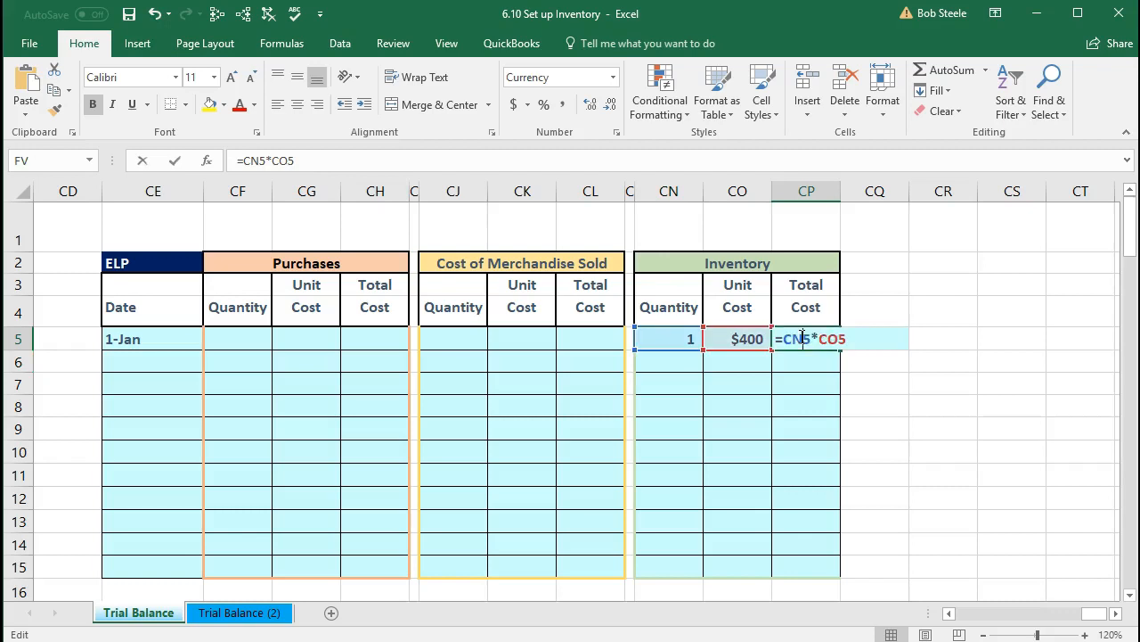
pyautogui.click(796, 423)
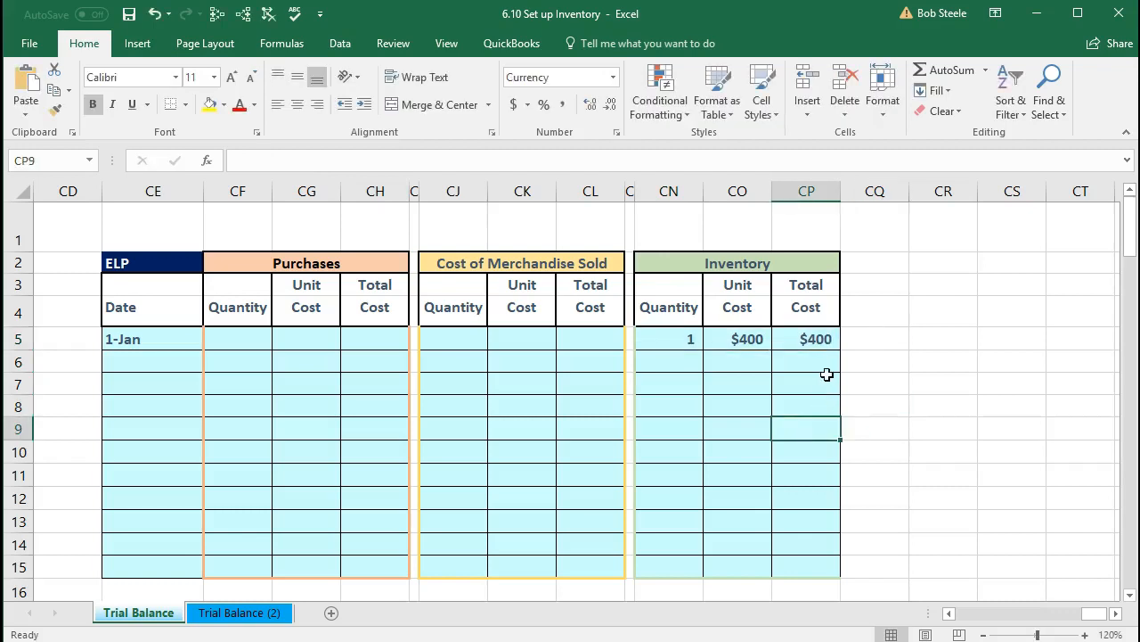
# Step: Try extending the ELP total cost formula in CP5 with +CR7:CR8
pyautogui.doubleClick(816, 339)
pyautogui.click(854, 338)
pyautogui.write('+')
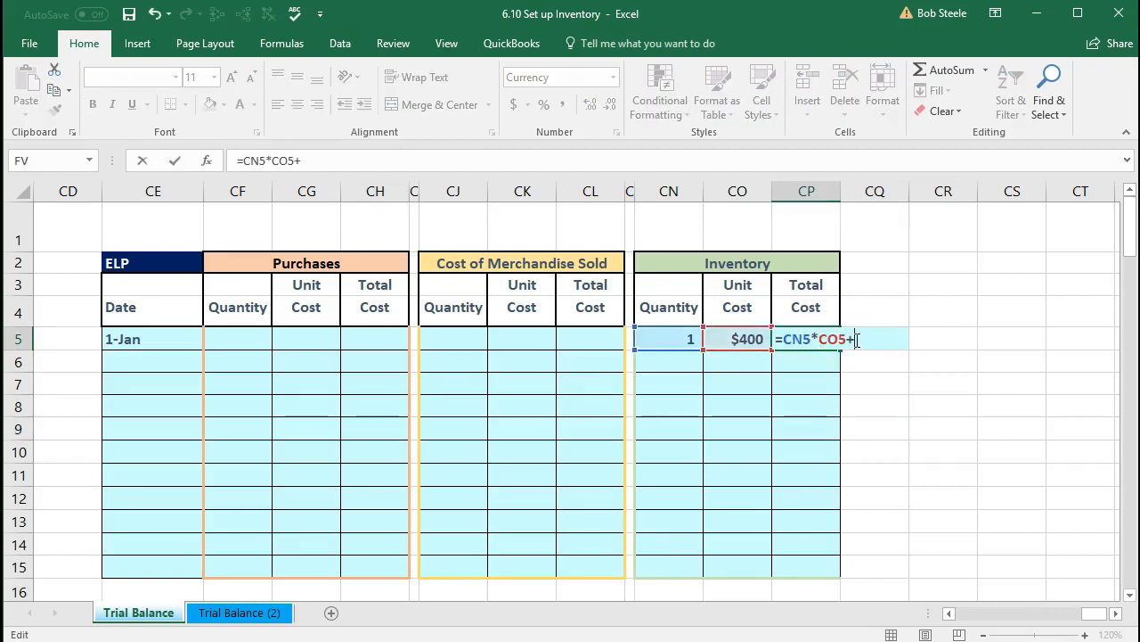
pyautogui.click(862, 403)
pyautogui.click(748, 445)
pyautogui.click(754, 467)
pyautogui.click(869, 429)
pyautogui.moveTo(951, 390); pyautogui.dragTo(952, 397)
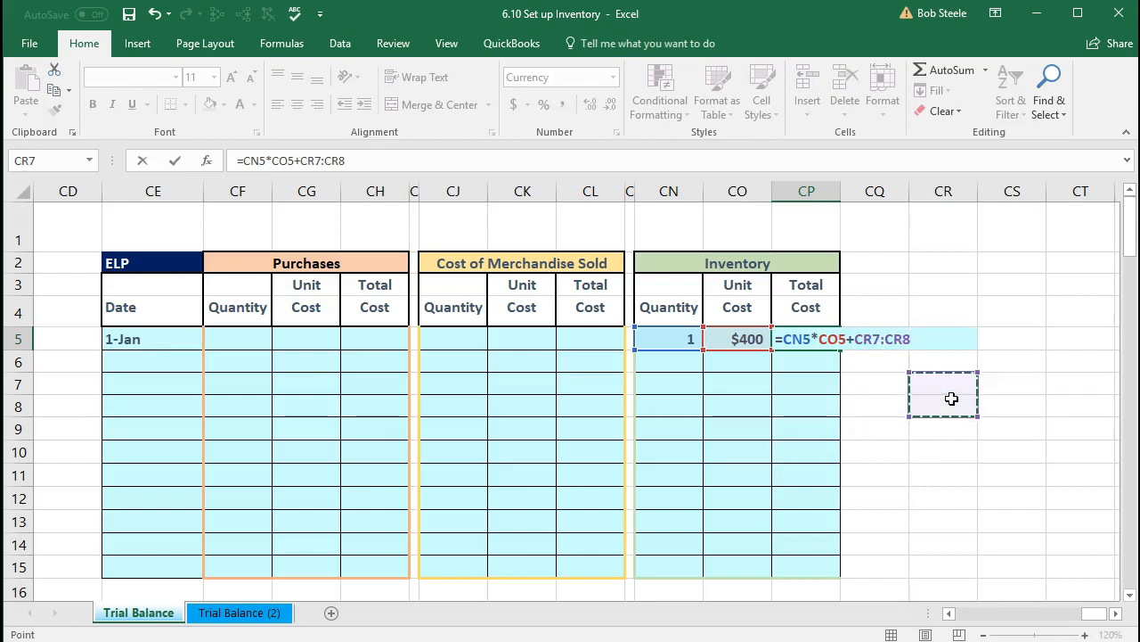
# Step: Clear the whole CP5 entry and undo the deletion to restore the formula =CN5*CO5
pyautogui.press('BackSpace')
pyautogui.press('BackSpace')
pyautogui.press('BackSpace')
pyautogui.press('BackSpace')
pyautogui.press('BackSpace')
pyautogui.press('BackSpace')
pyautogui.press('BackSpace')
pyautogui.press('BackSpace')
pyautogui.press('BackSpace')
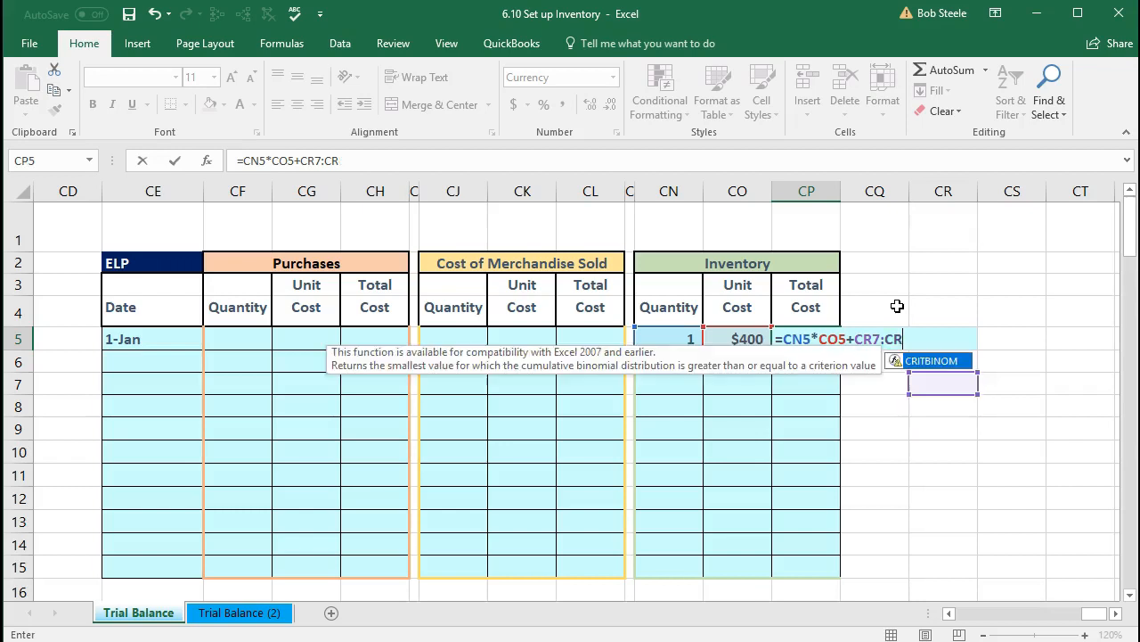
pyautogui.press('BackSpace')
pyautogui.press('BackSpace')
pyautogui.press('BackSpace')
pyautogui.press('BackSpace')
pyautogui.press('BackSpace')
pyautogui.press('BackSpace')
pyautogui.press('BackSpace')
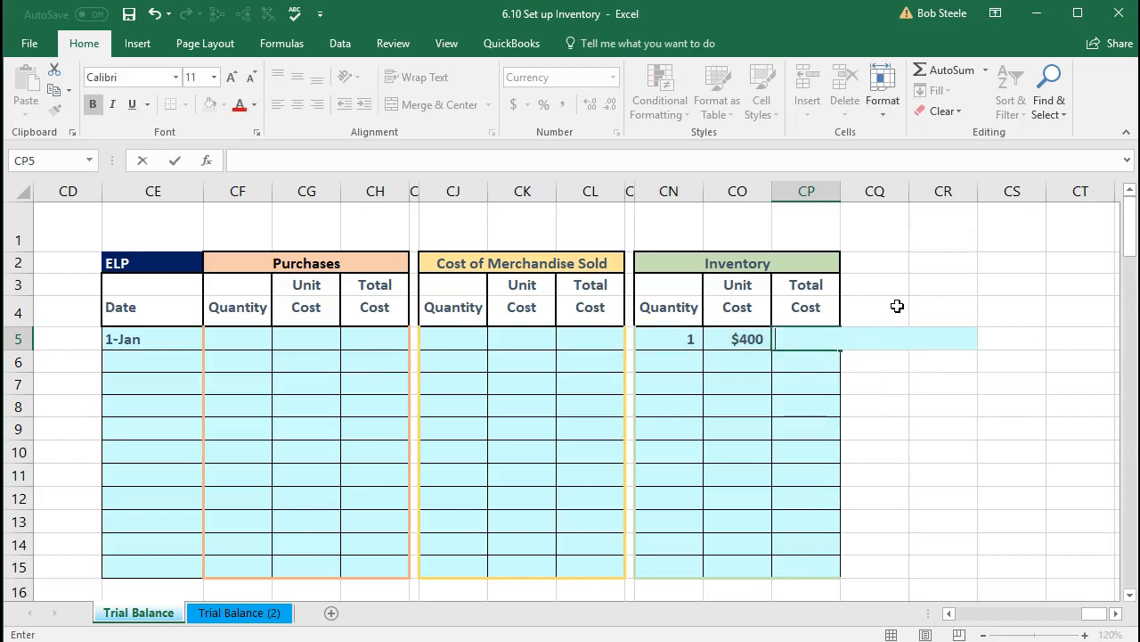
pyautogui.press('Return')
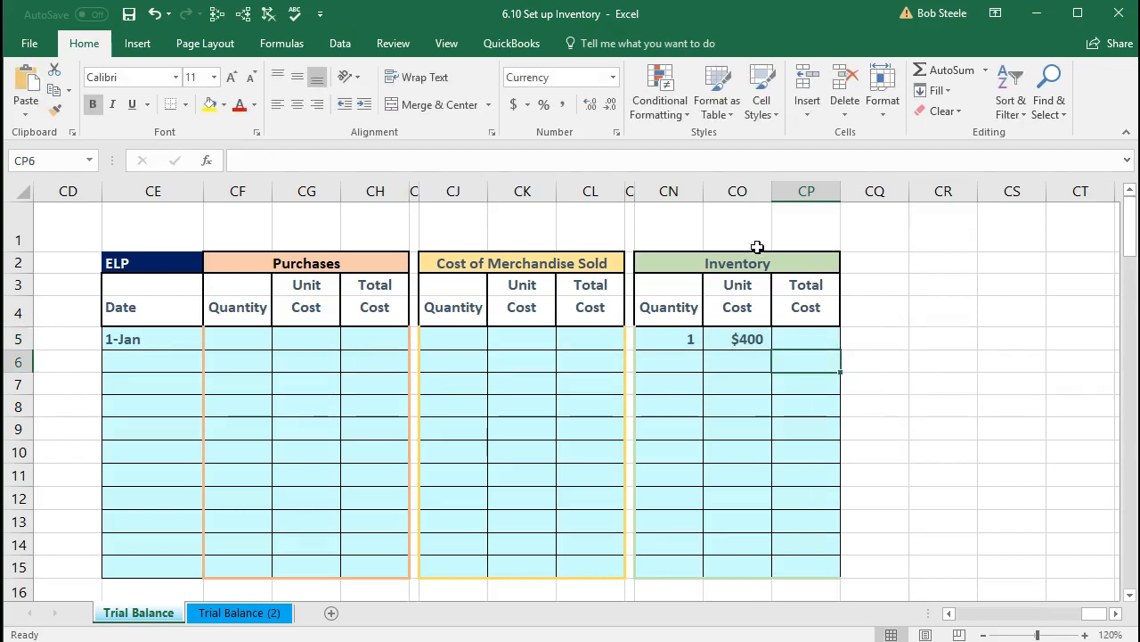
pyautogui.click(155, 13)
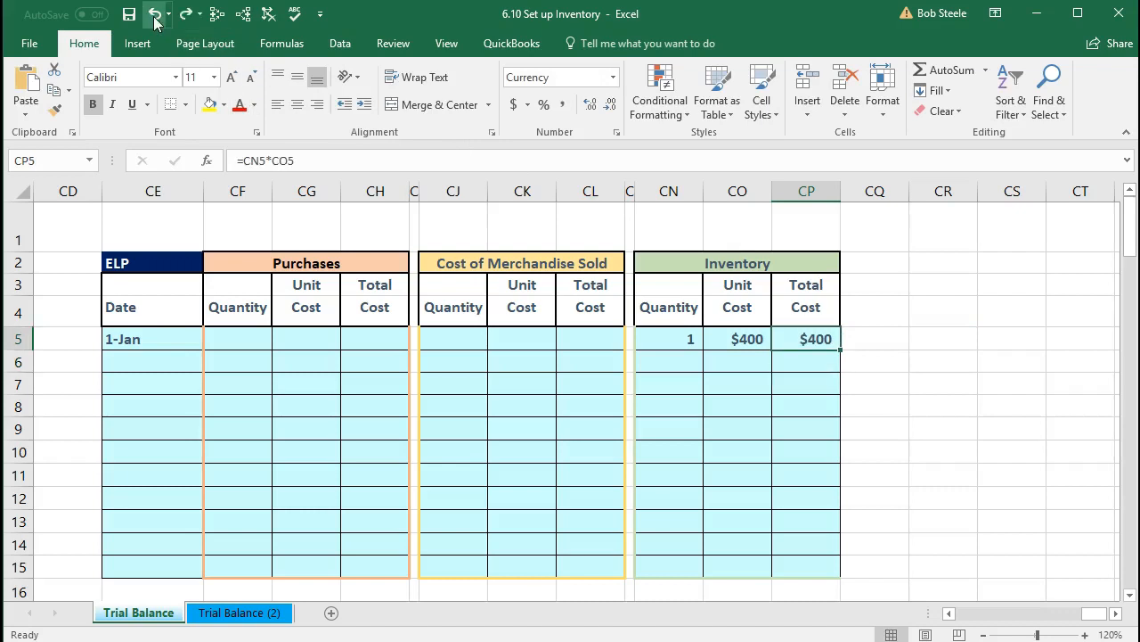
# Step: Try replacing the unit cost reference in the CP5 formula with CP11
pyautogui.doubleClick(805, 337)
pyautogui.click(853, 328)
pyautogui.press('BackSpace')
pyautogui.press('BackSpace')
pyautogui.press('BackSpace')
pyautogui.press('BackSpace')
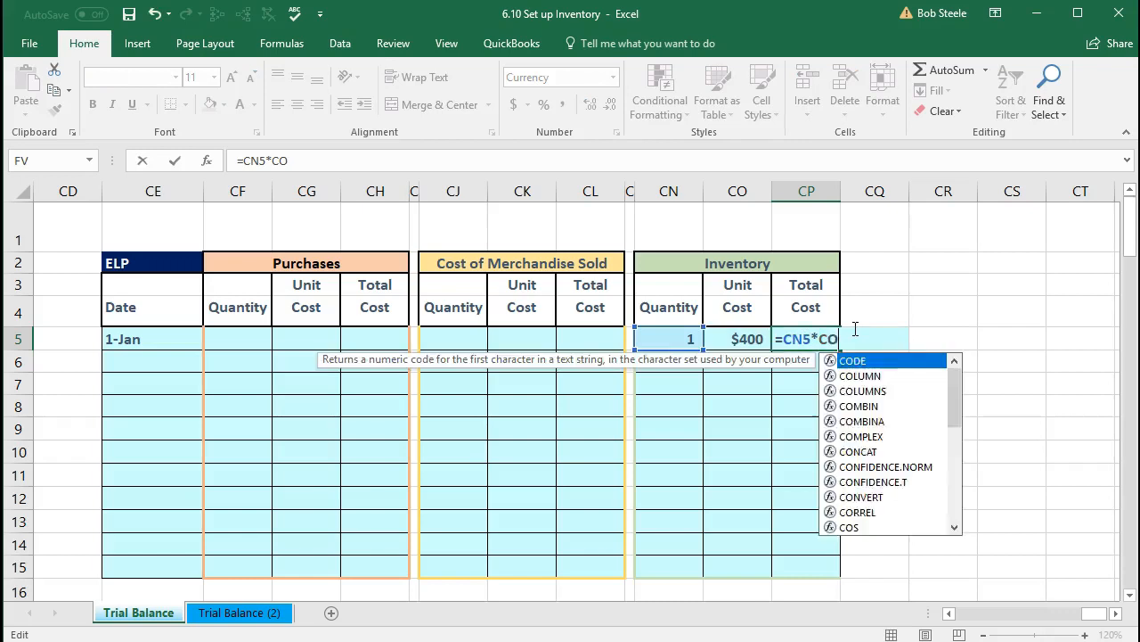
pyautogui.write('*')
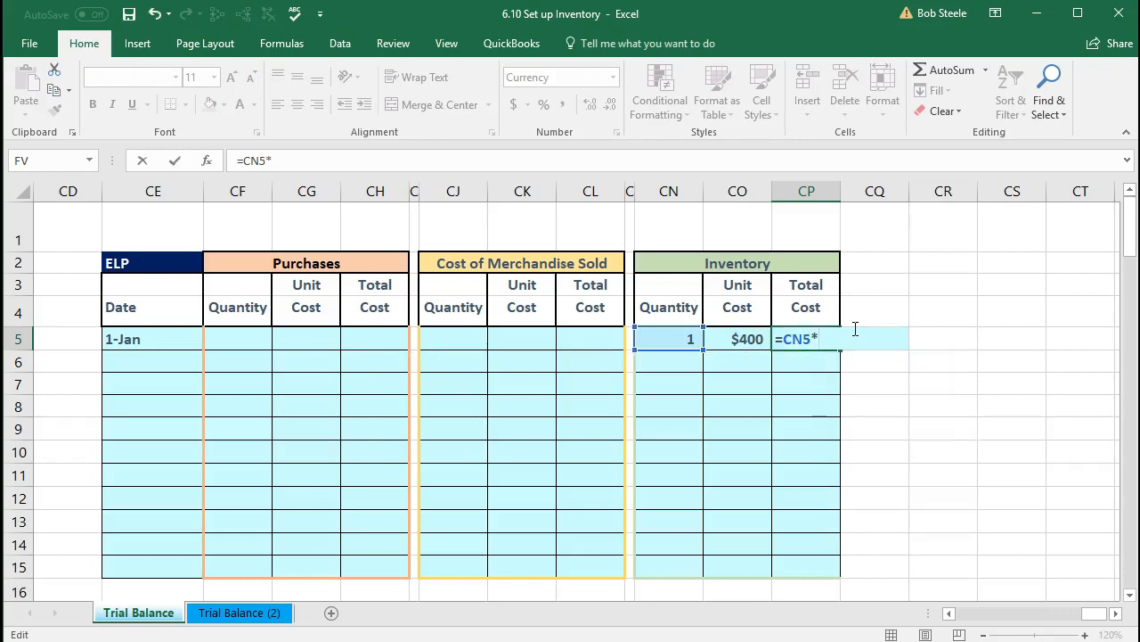
pyautogui.click(822, 540)
pyautogui.press('Up')
pyautogui.press('Up')
pyautogui.press('Up')
pyautogui.press('Up')
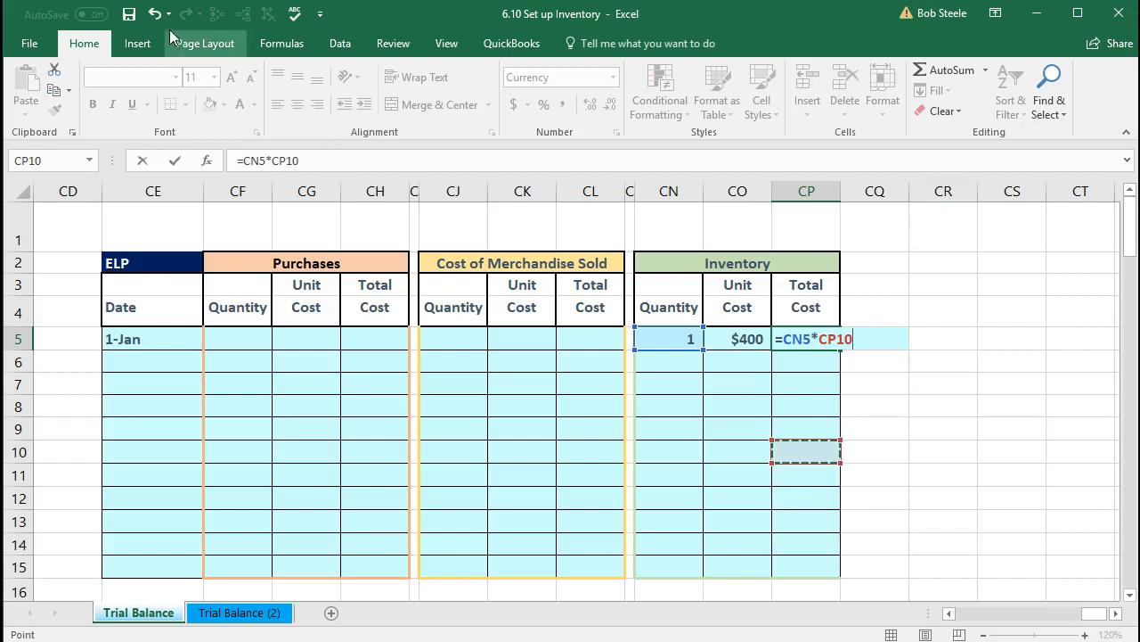
pyautogui.press('Down')
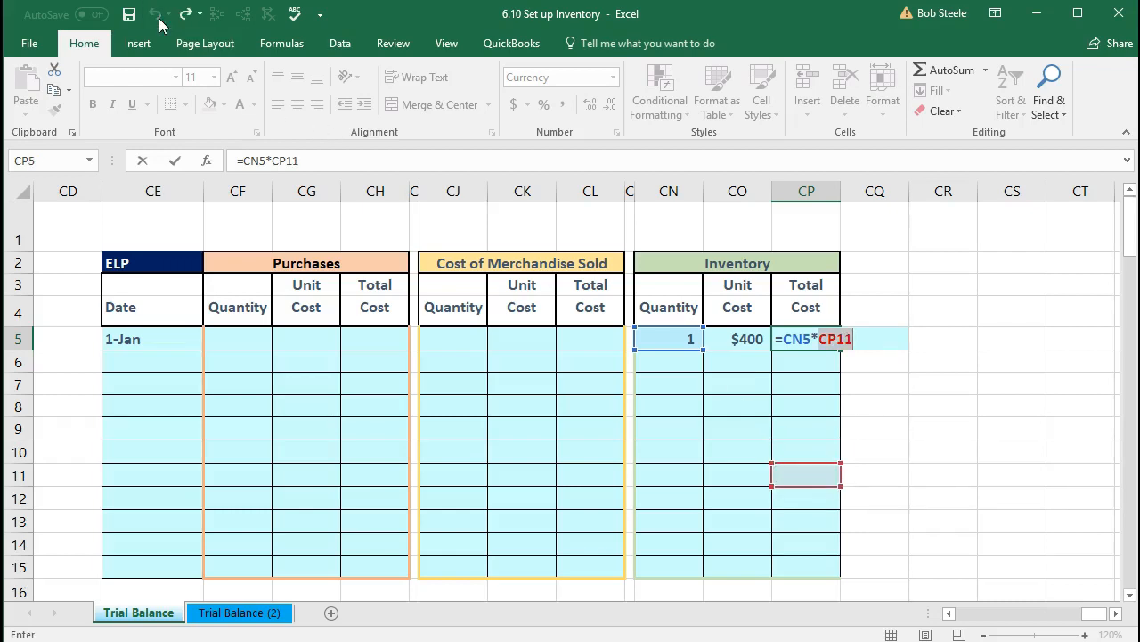
# Step: Empty the altered CP5 formula and undo that deletion to bring back =CN5*CO5
pyautogui.press('BackSpace')
pyautogui.press('BackSpace')
pyautogui.press('BackSpace')
pyautogui.press('BackSpace')
pyautogui.press('BackSpace')
pyautogui.press('BackSpace')
pyautogui.press('BackSpace')
pyautogui.press('BackSpace')
pyautogui.press('BackSpace')
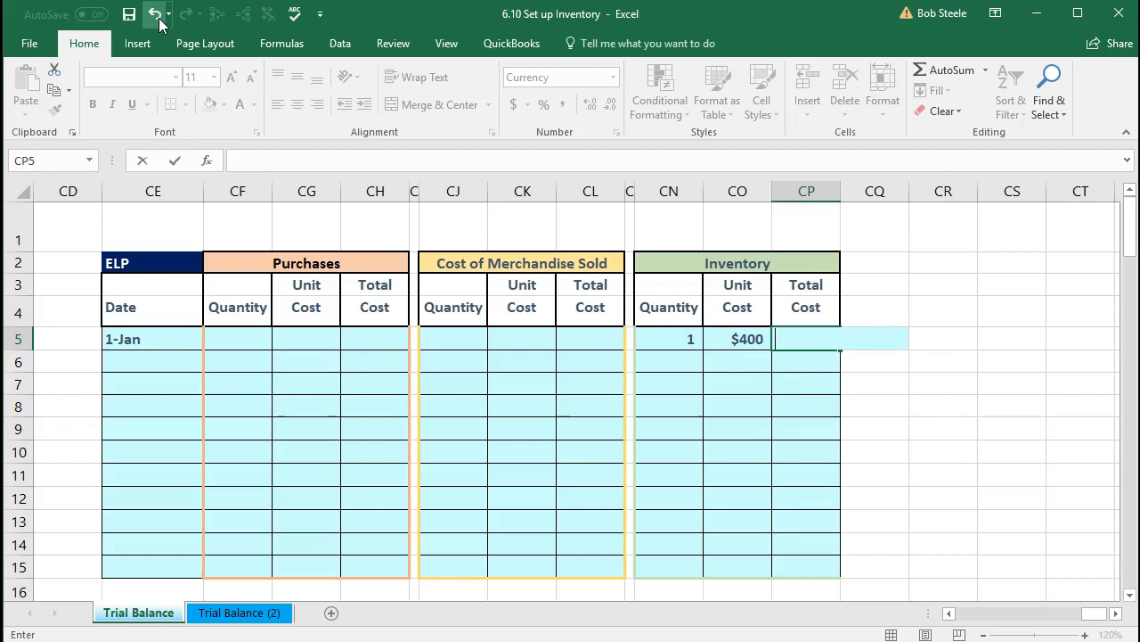
pyautogui.press('Return')
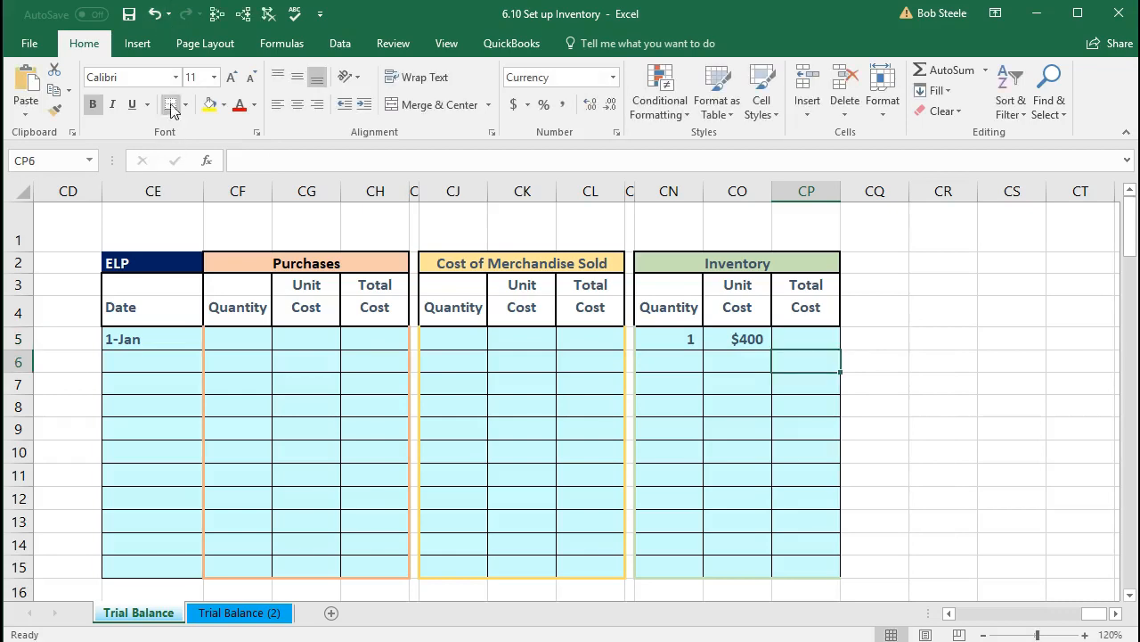
pyautogui.click(155, 15)
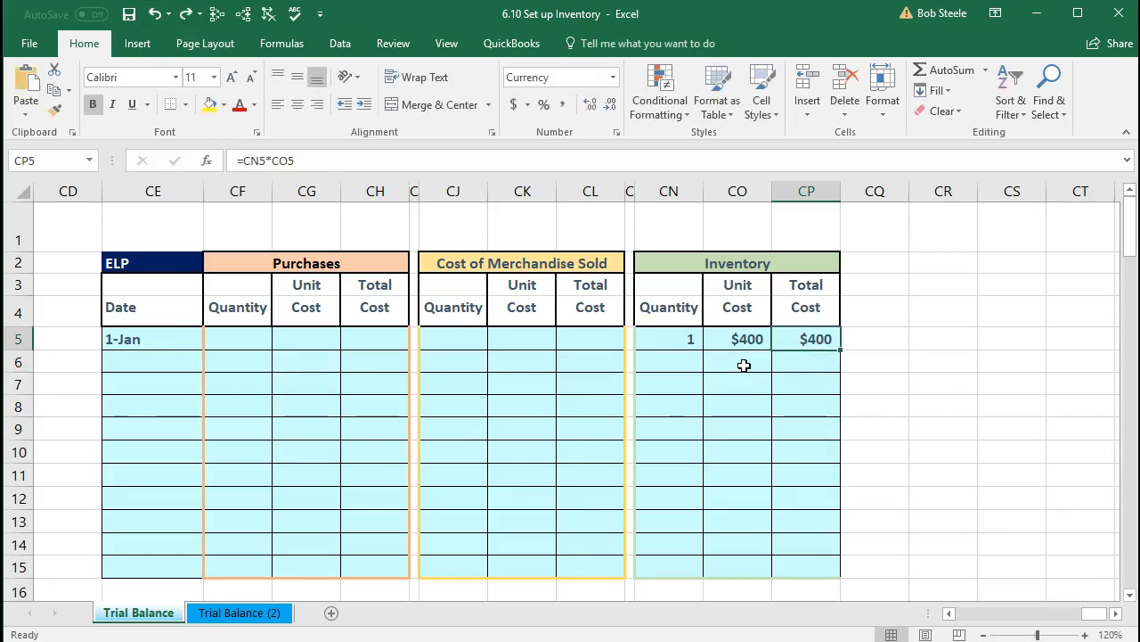
# Step: Check the quantity and unit cost references in the ELP total cost formula in CP5 without changing it
pyautogui.doubleClick(809, 339)
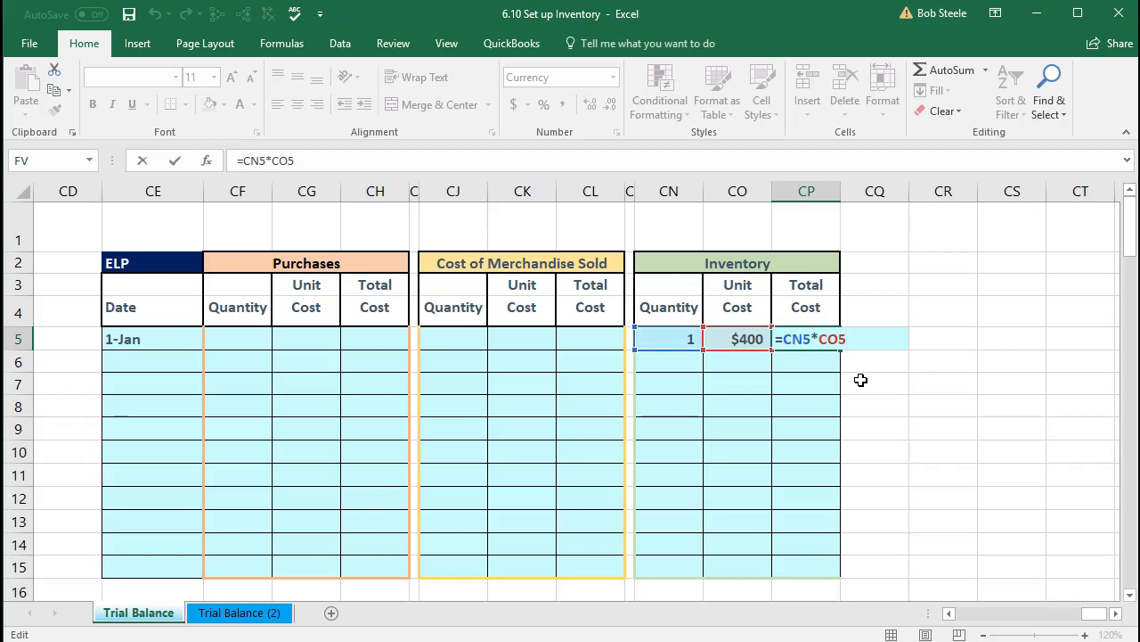
pyautogui.hotkey('ctrl', 'Return')
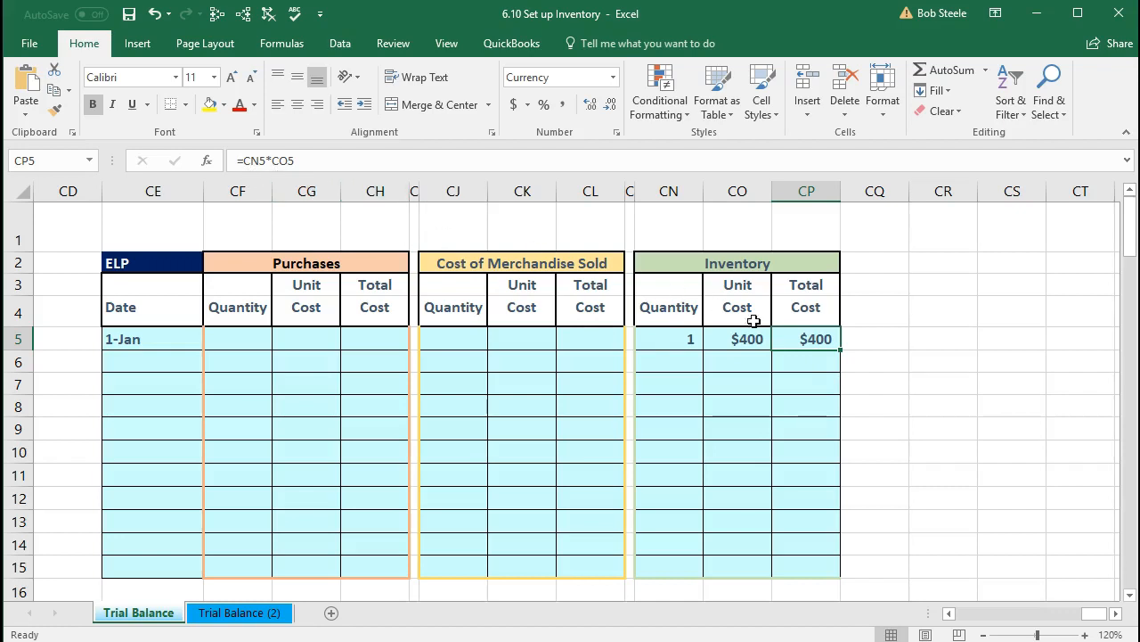
pyautogui.press('F2')
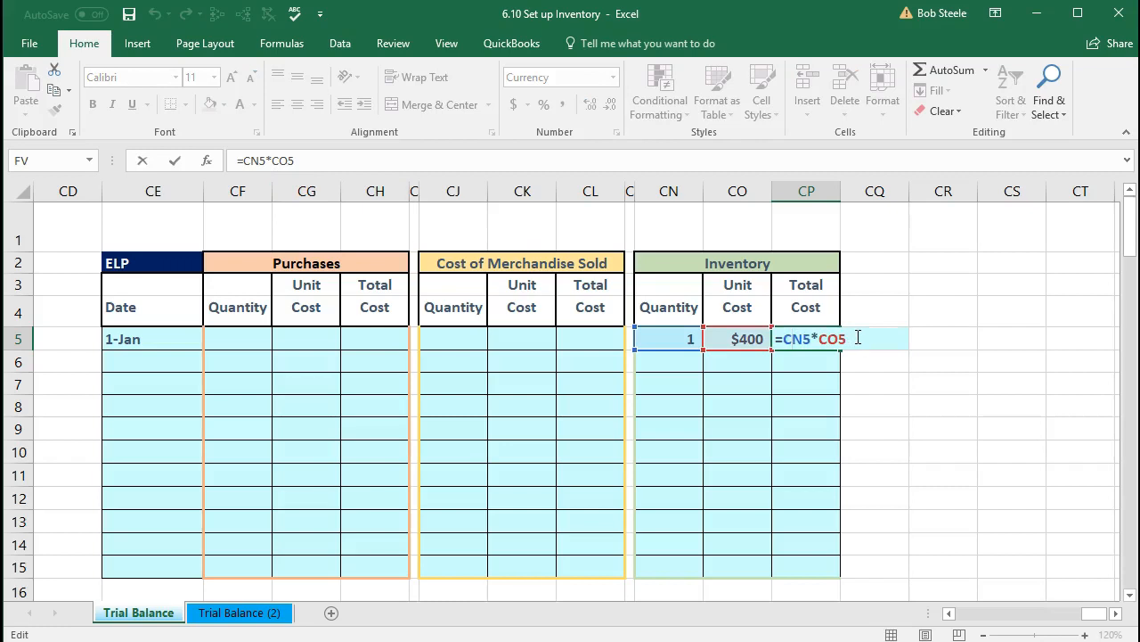
pyautogui.press('Return')
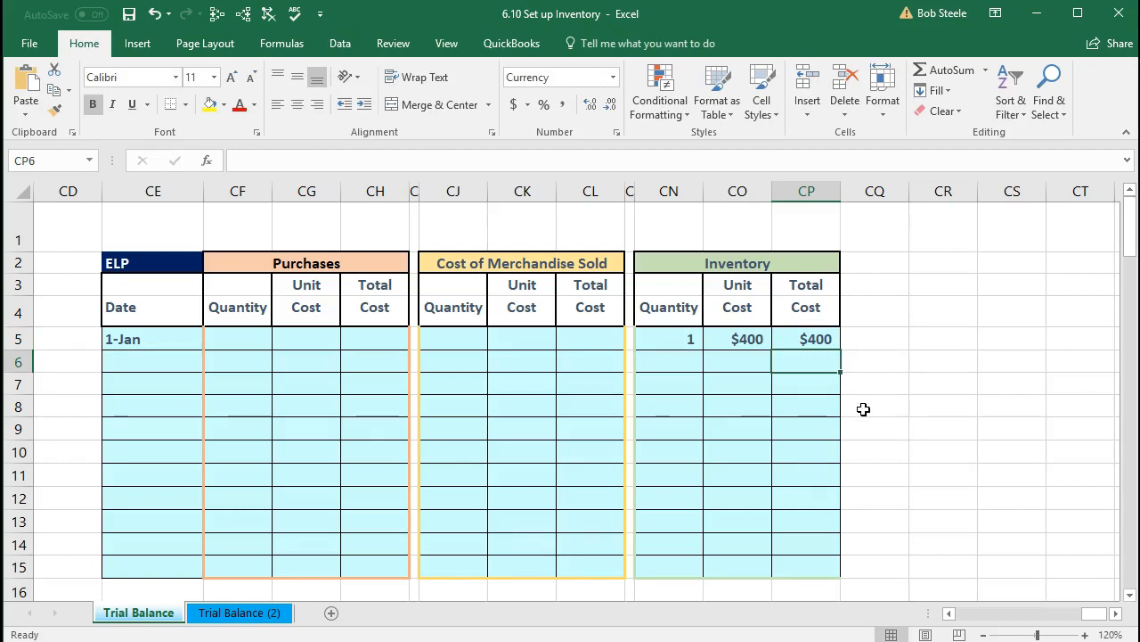
# Step: Enter a quantity of 1 and a unit cost of 480 in the Inventory section of the ENLPBUNH3 record's 1-Jan row
pyautogui.click(369, 389)
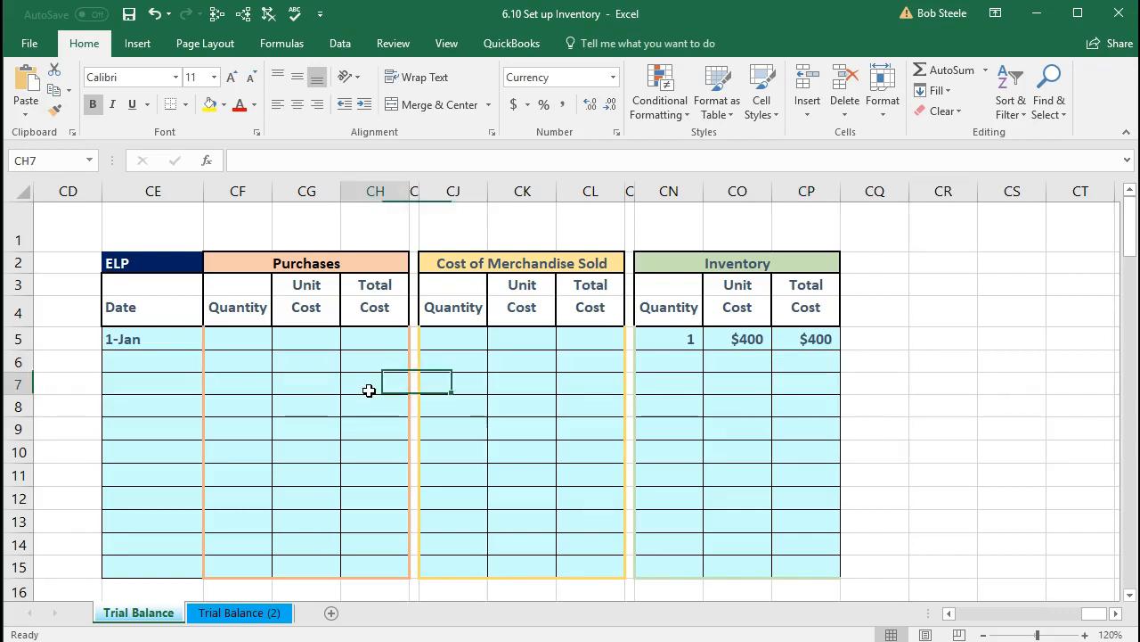
pyautogui.scroll(-1, 369, 391)
pyautogui.scroll(-3, 369, 389)
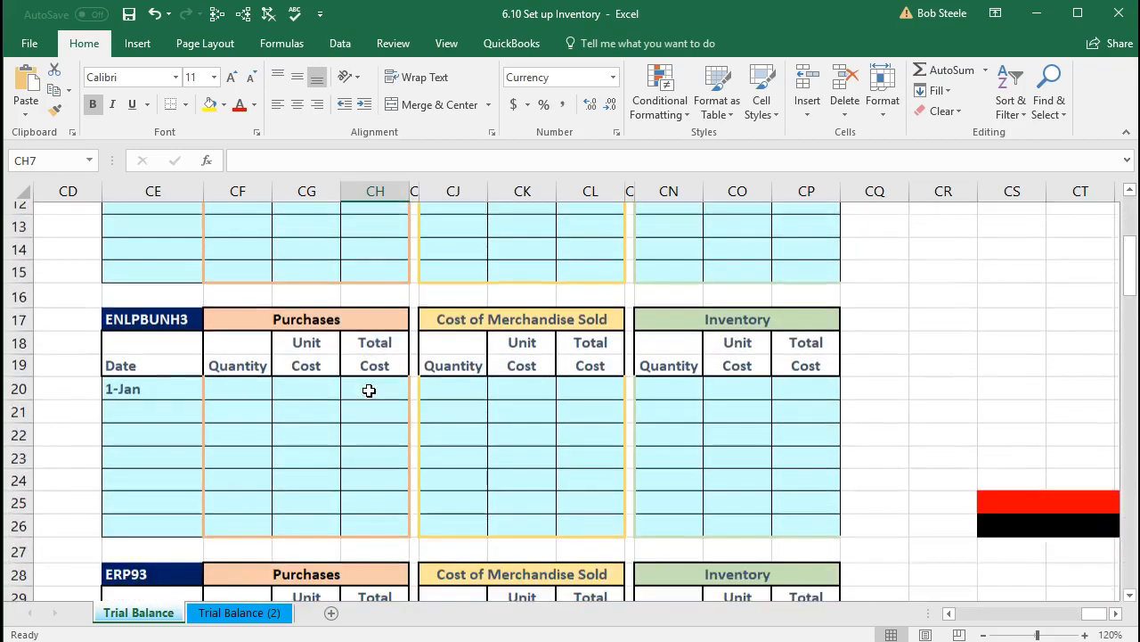
pyautogui.click(164, 309)
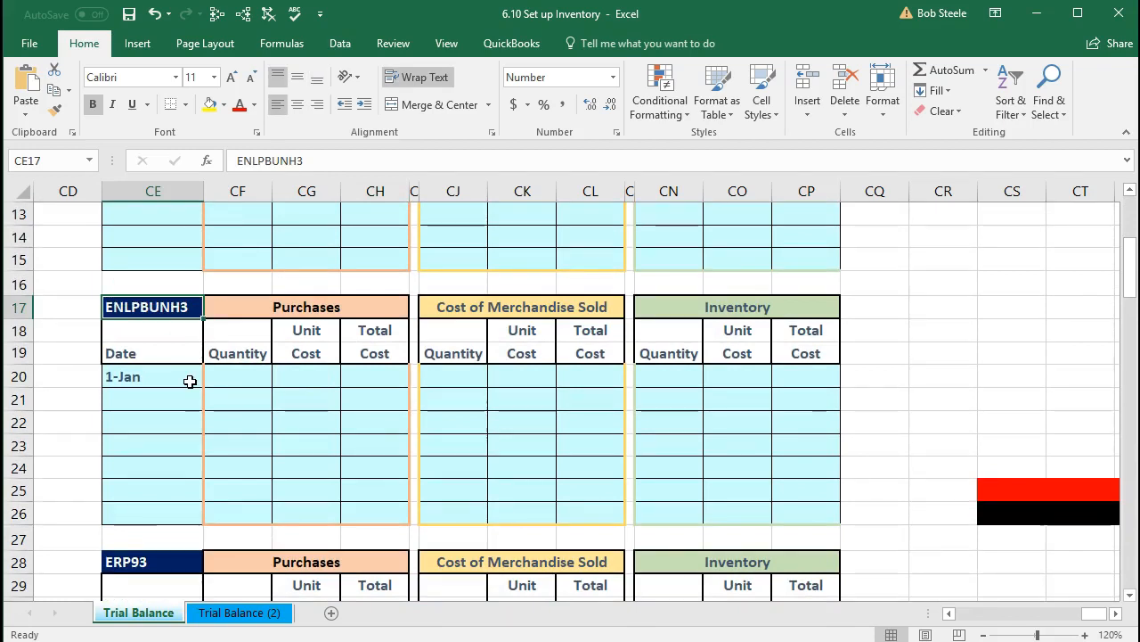
pyautogui.click(190, 381)
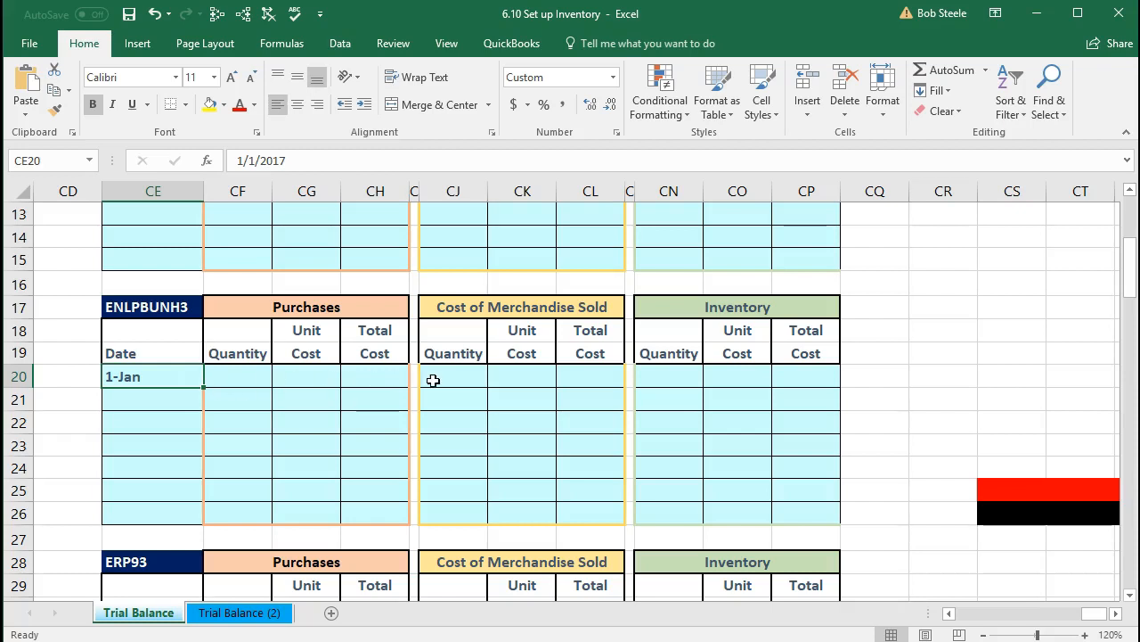
pyautogui.click(663, 374)
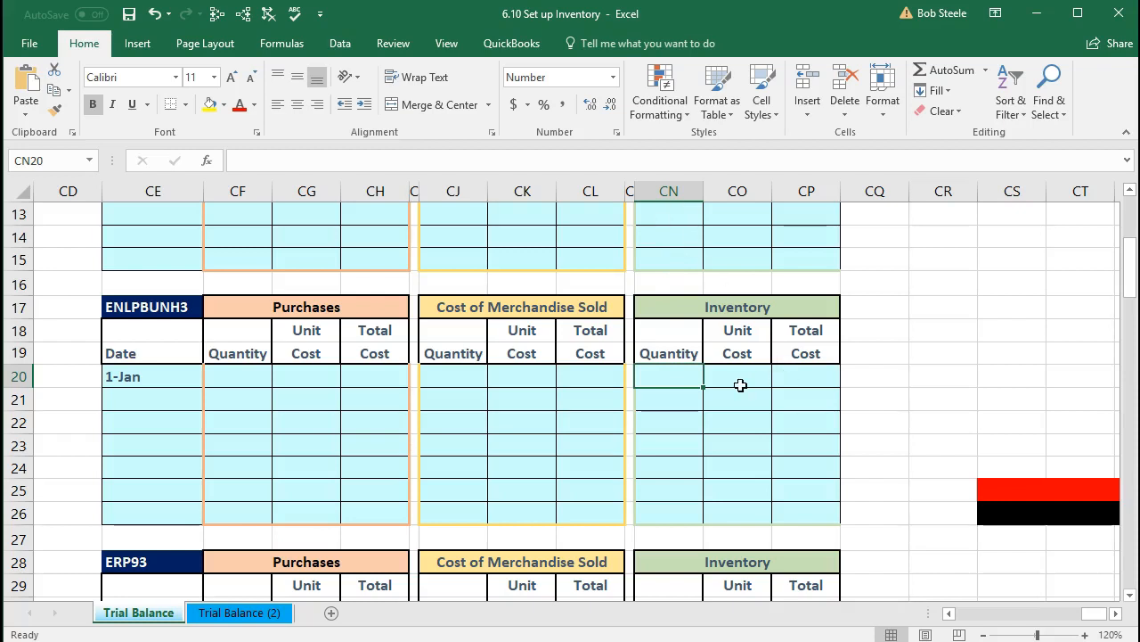
pyautogui.write('1')
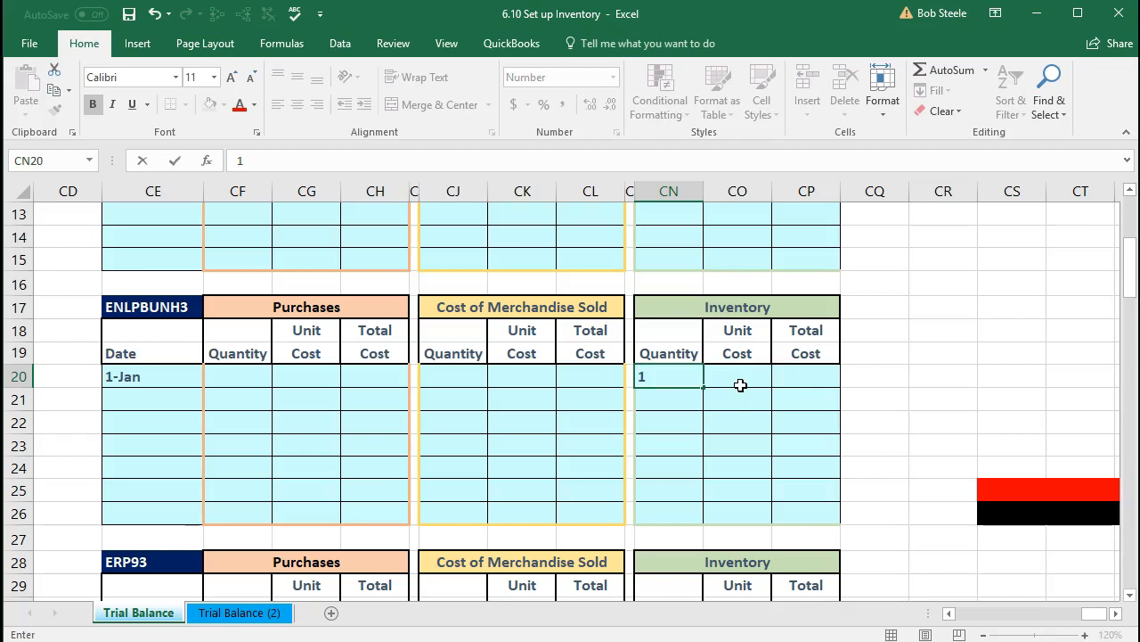
pyautogui.click(740, 385)
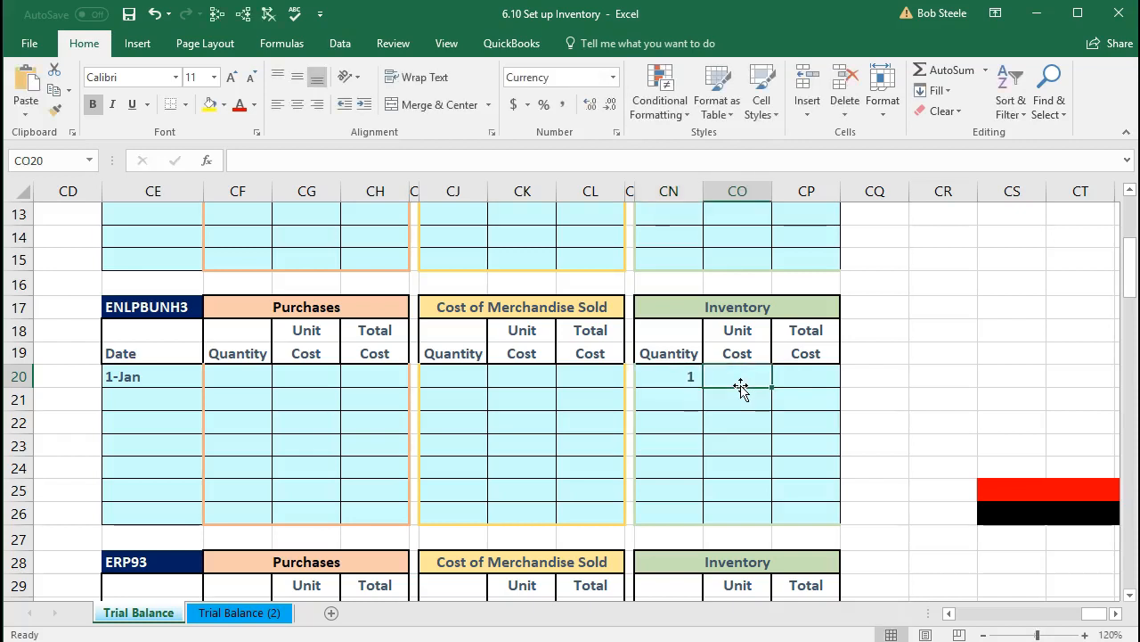
pyautogui.write('480')
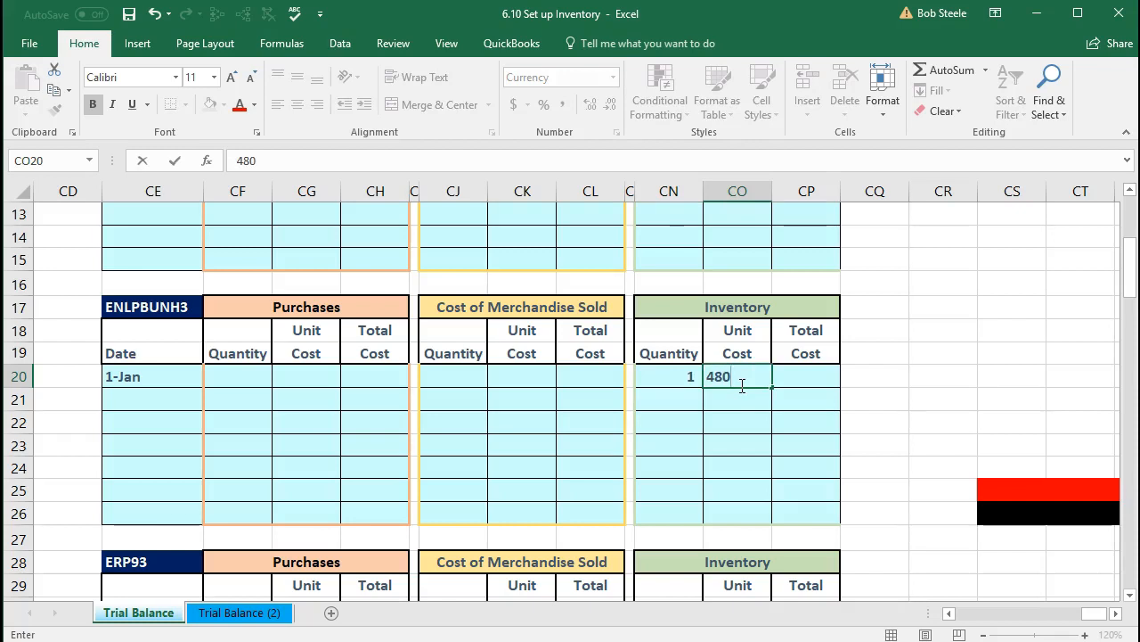
pyautogui.press('Tab')
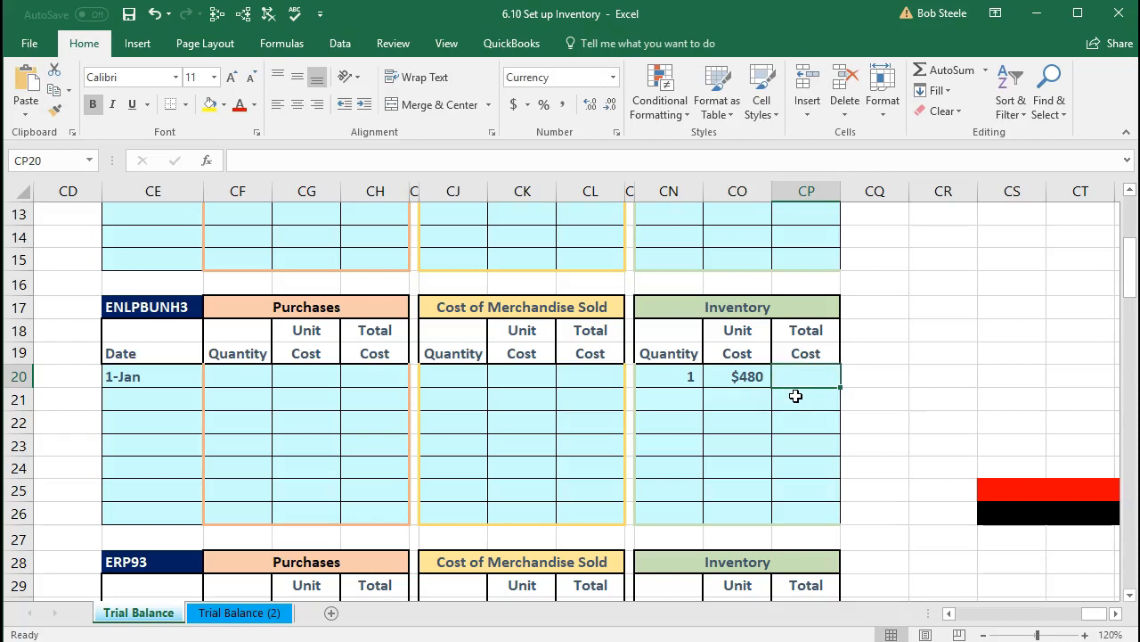
# Step: Calculate the ENLPBUNH3 inventory total cost in CP20 with the formula =CN20*CO20
pyautogui.write('=')
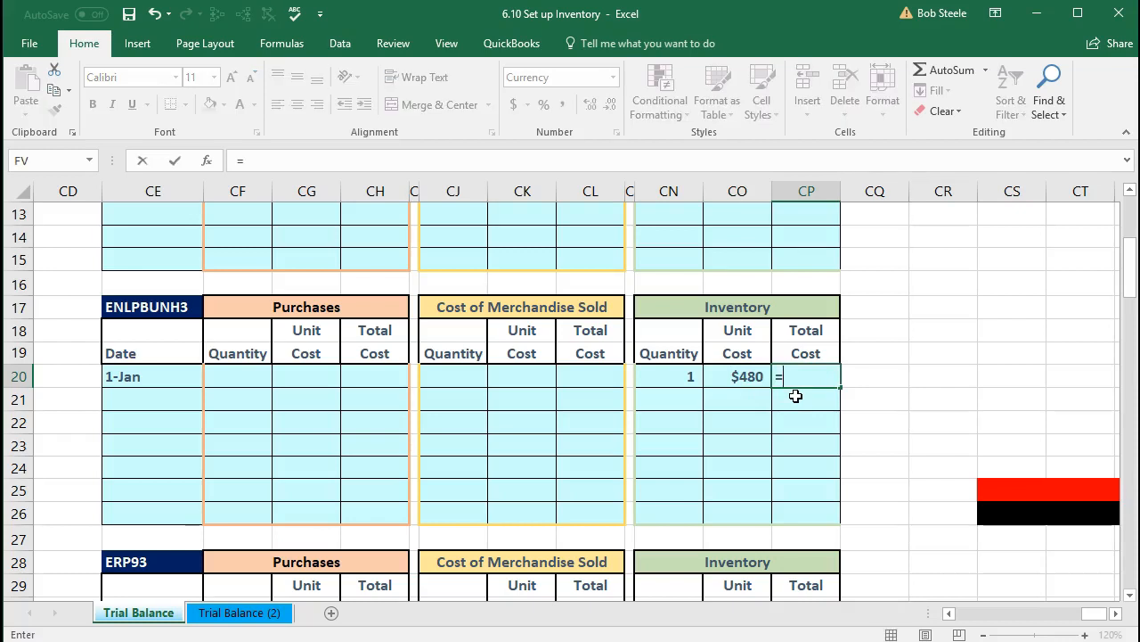
pyautogui.click(682, 378)
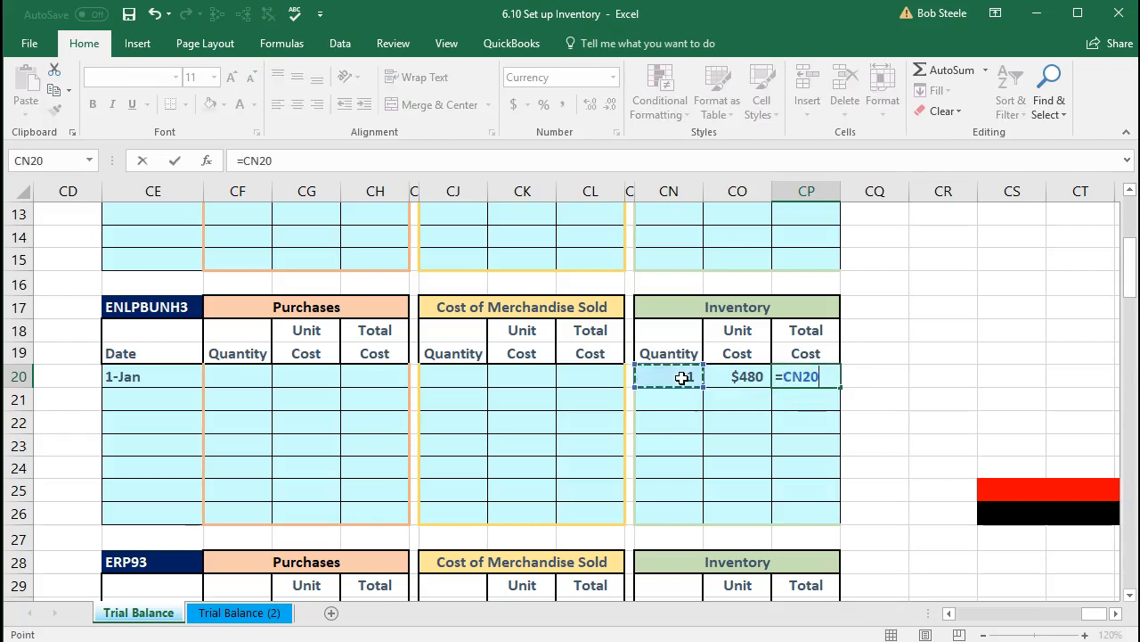
pyautogui.write('*')
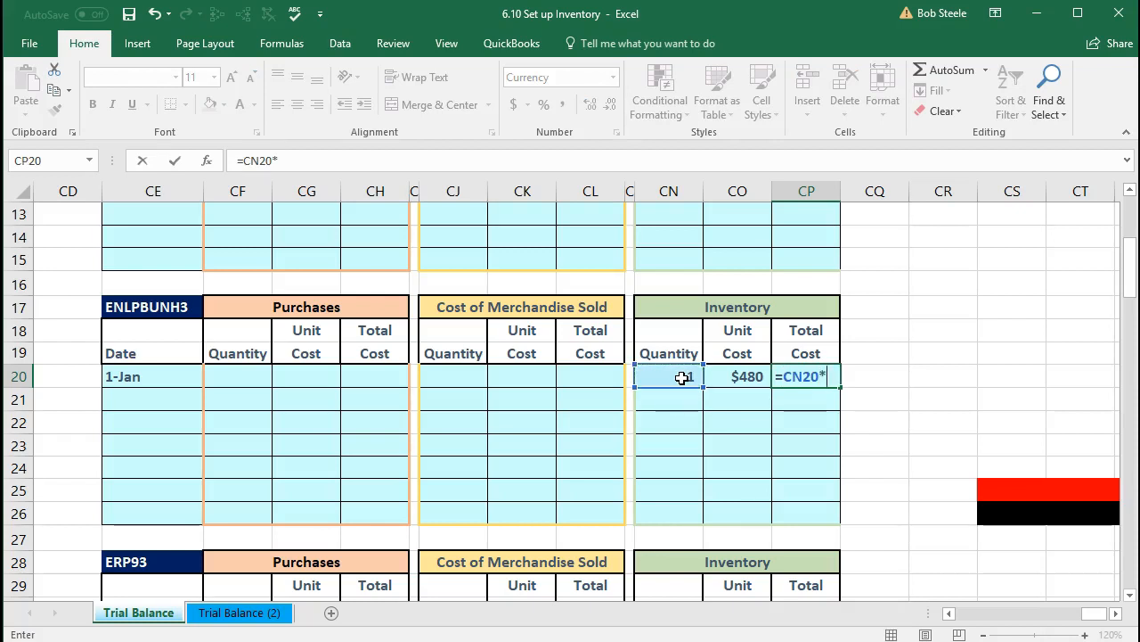
pyautogui.click(733, 378)
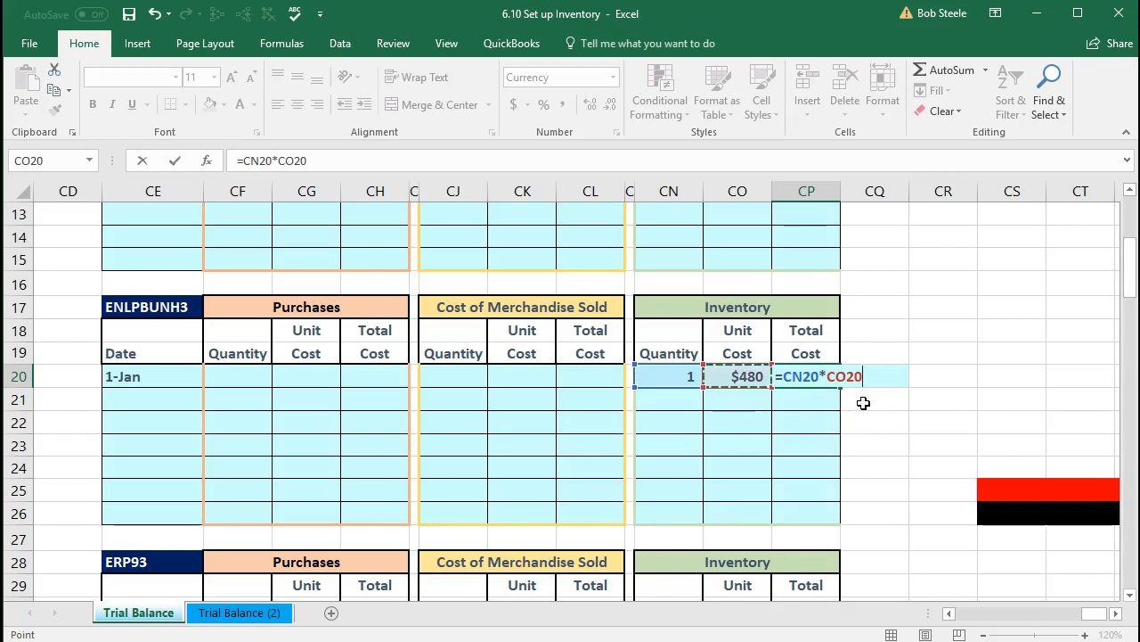
pyautogui.press('Return')
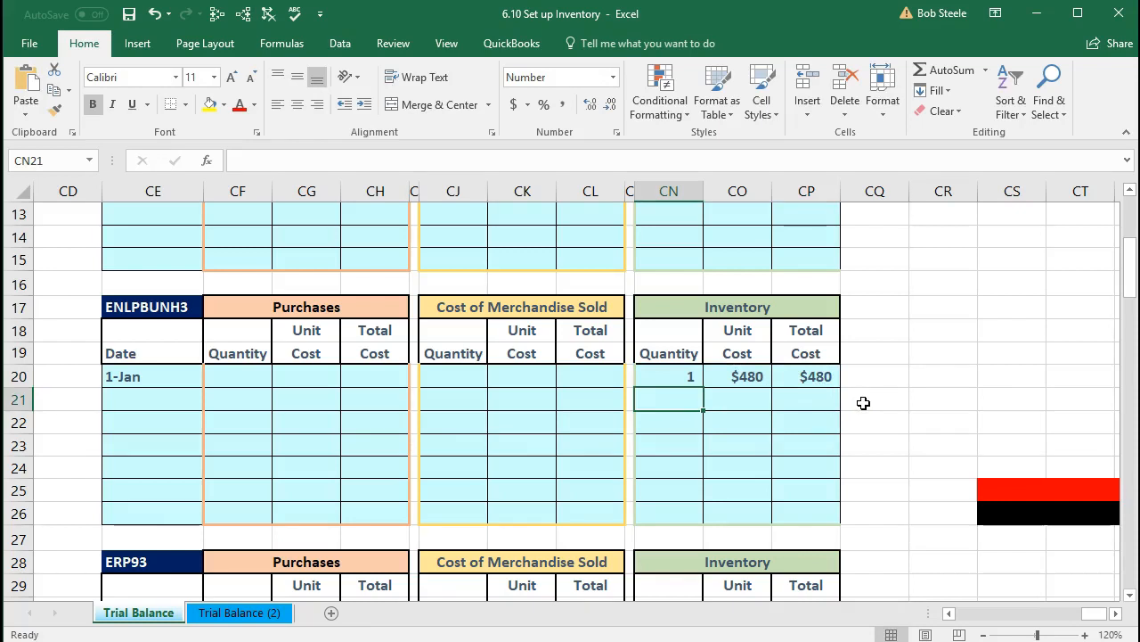
# Step: Review the inventory quantity and unit cost in the ENLPBUNH3 record's 1-Jan row
pyautogui.click(675, 381)
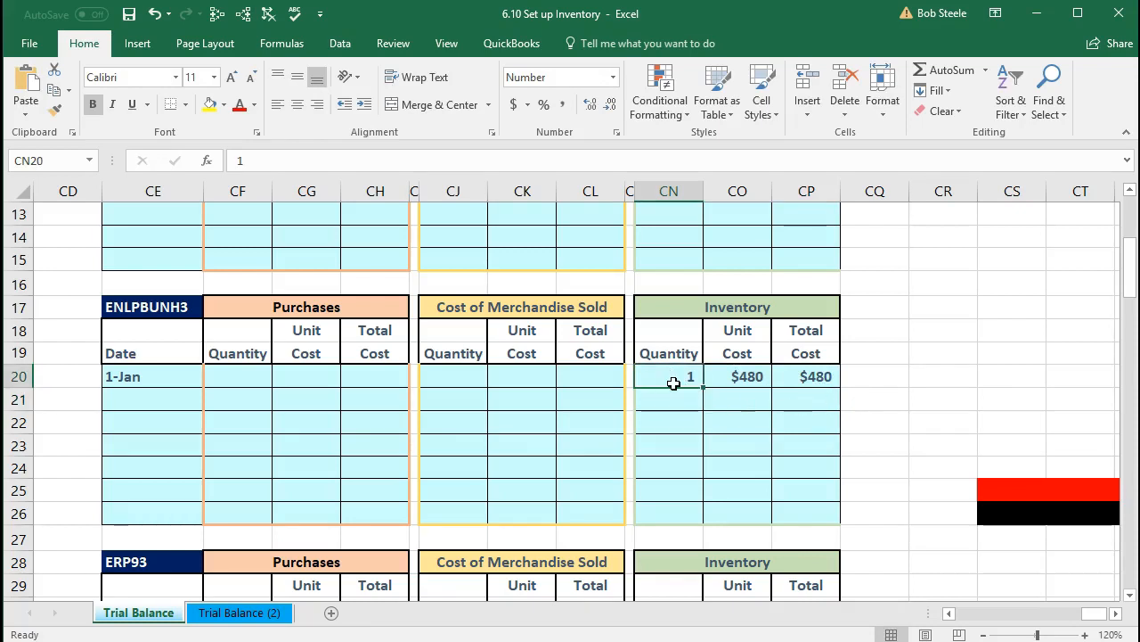
pyautogui.click(719, 378)
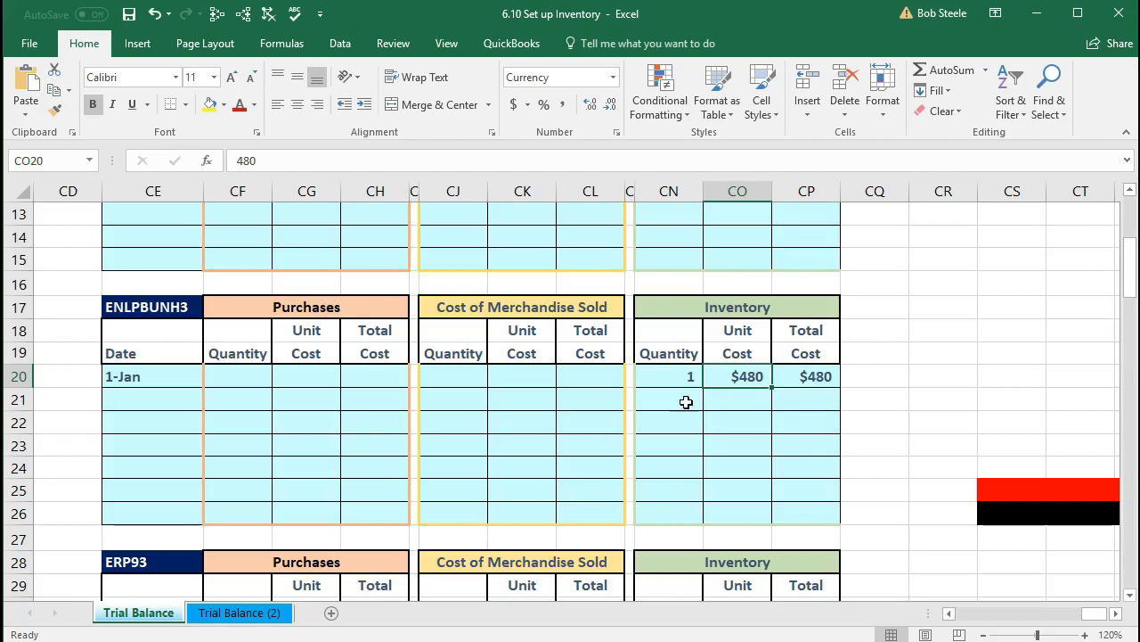
pyautogui.click(669, 381)
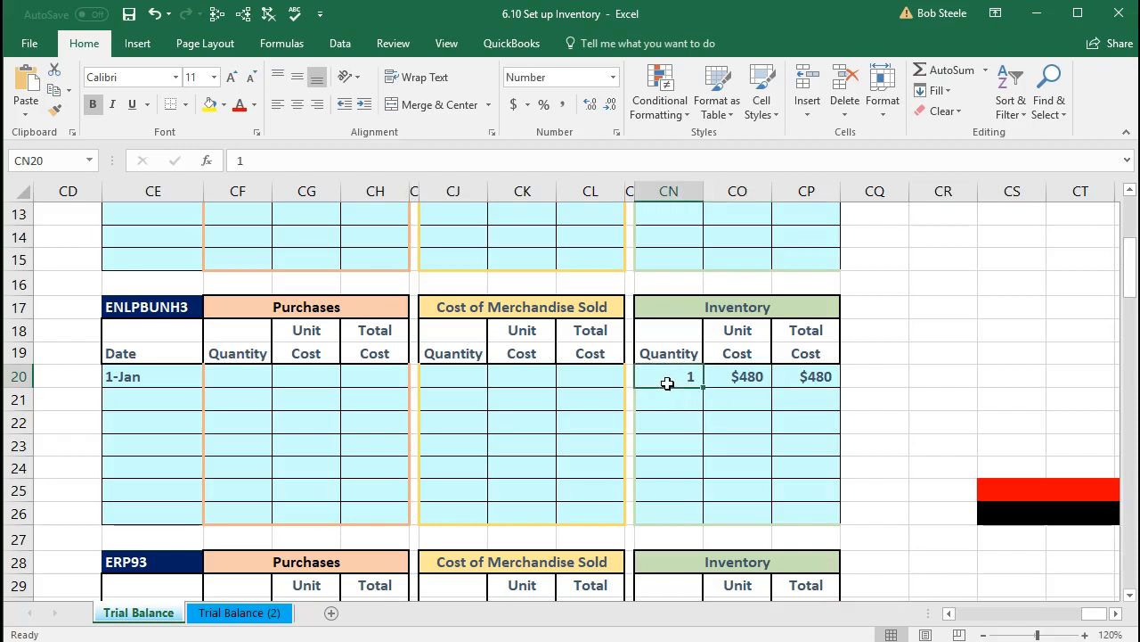
pyautogui.click(723, 393)
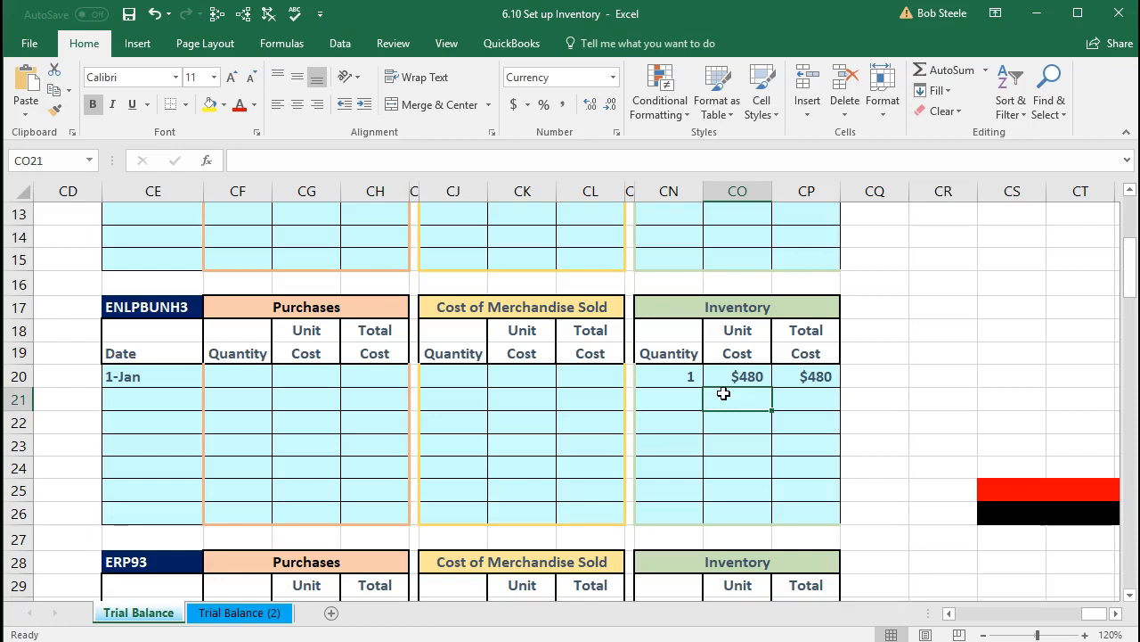
# Step: Enter a quantity of 1 and a unit cost of 440 in the Inventory section of the ERP93 record's 1-Jan row
pyautogui.scroll(-3, 724, 393)
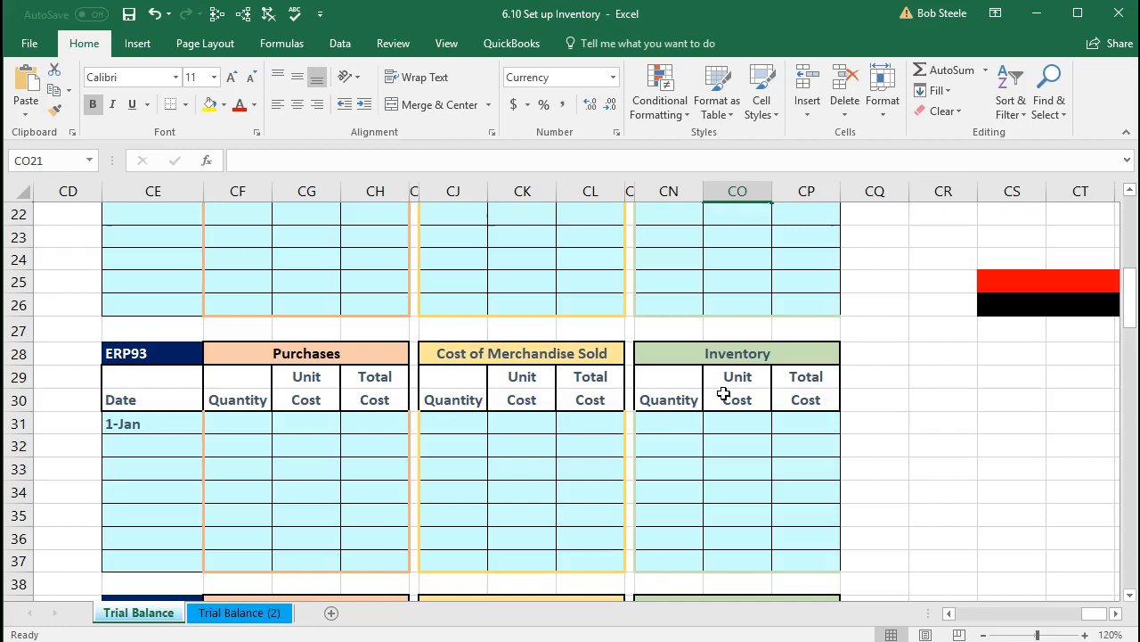
pyautogui.scroll(-1, 723, 393)
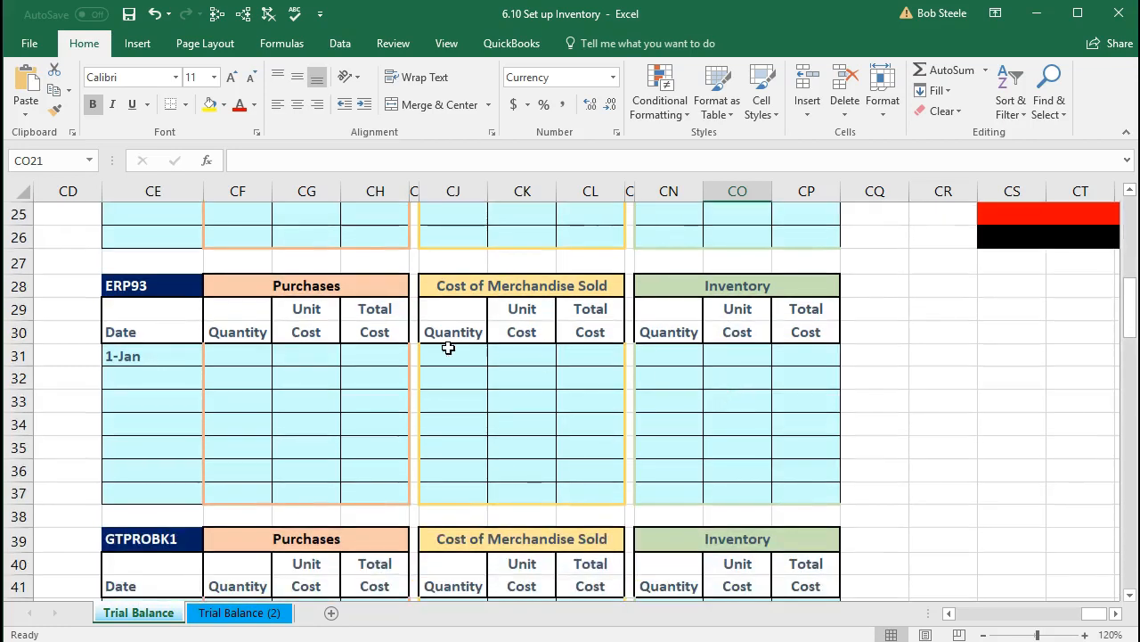
pyautogui.click(174, 286)
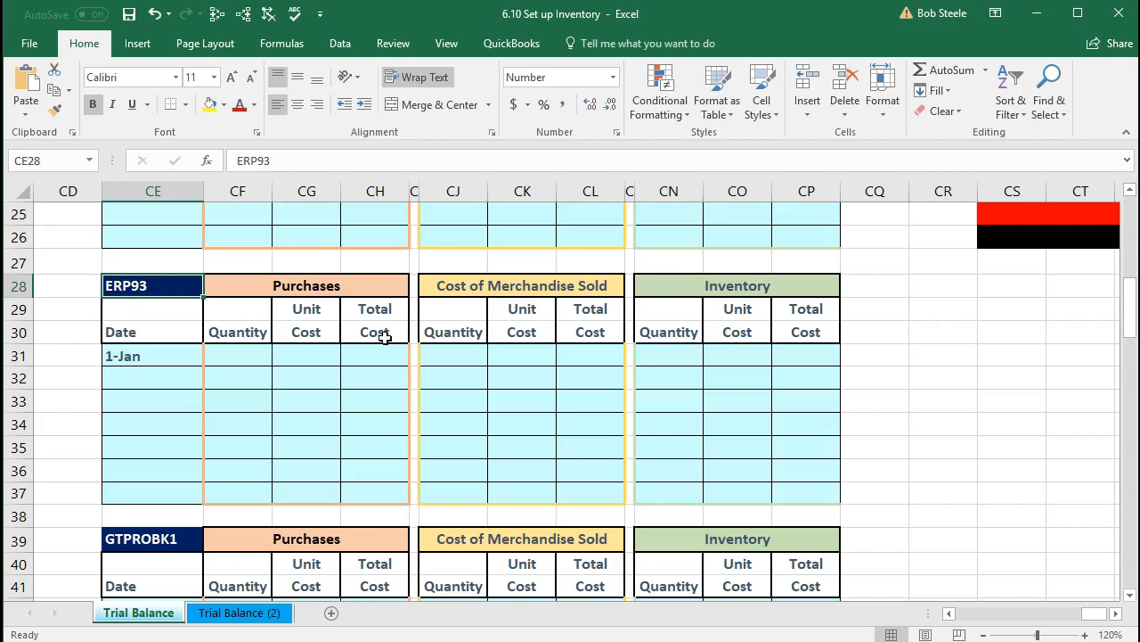
pyautogui.click(660, 357)
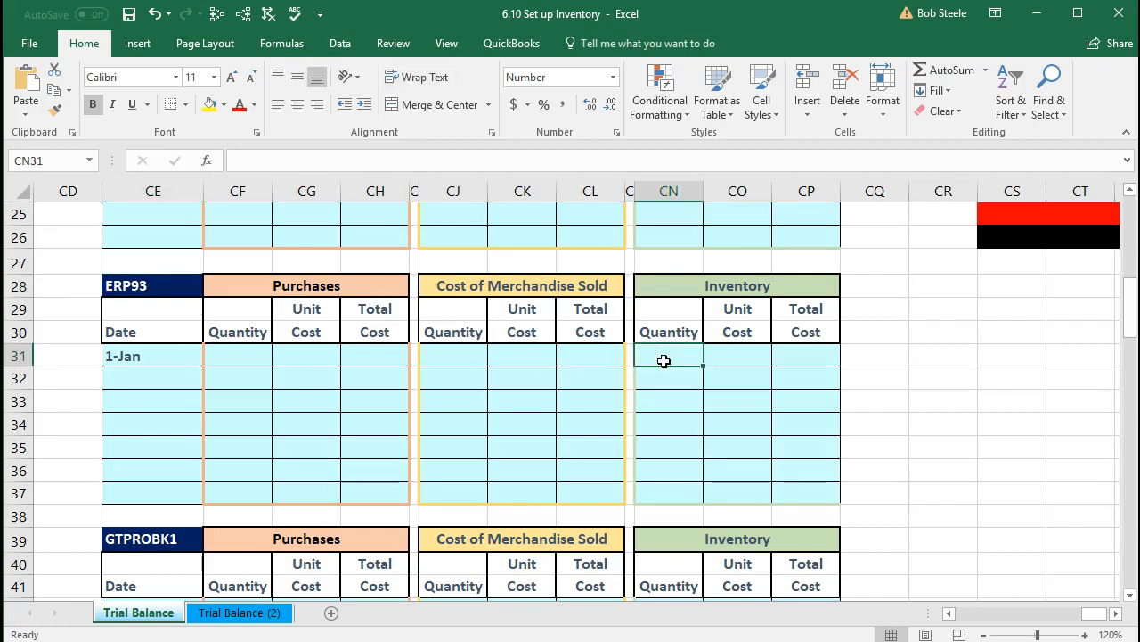
pyautogui.write('1')
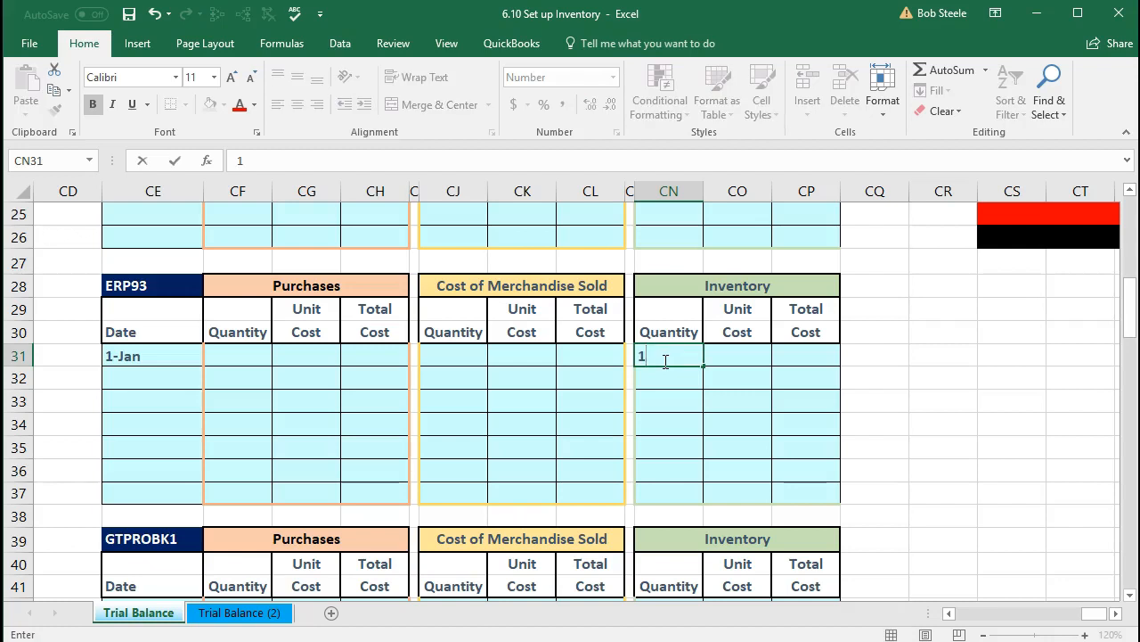
pyautogui.press('Tab')
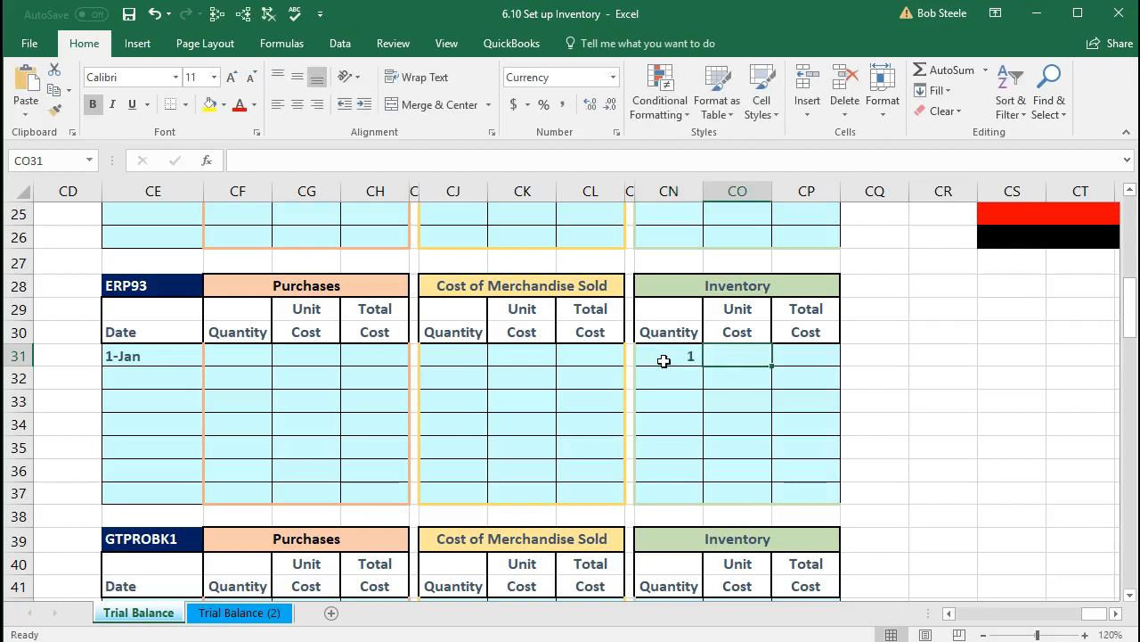
pyautogui.write('440')
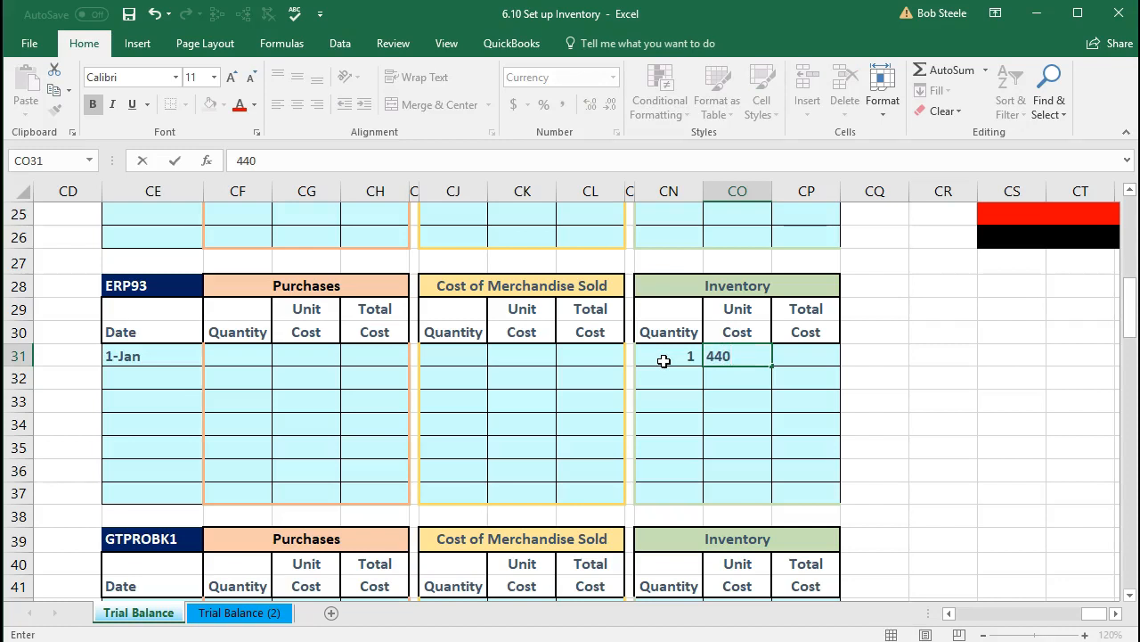
pyautogui.press('Tab')
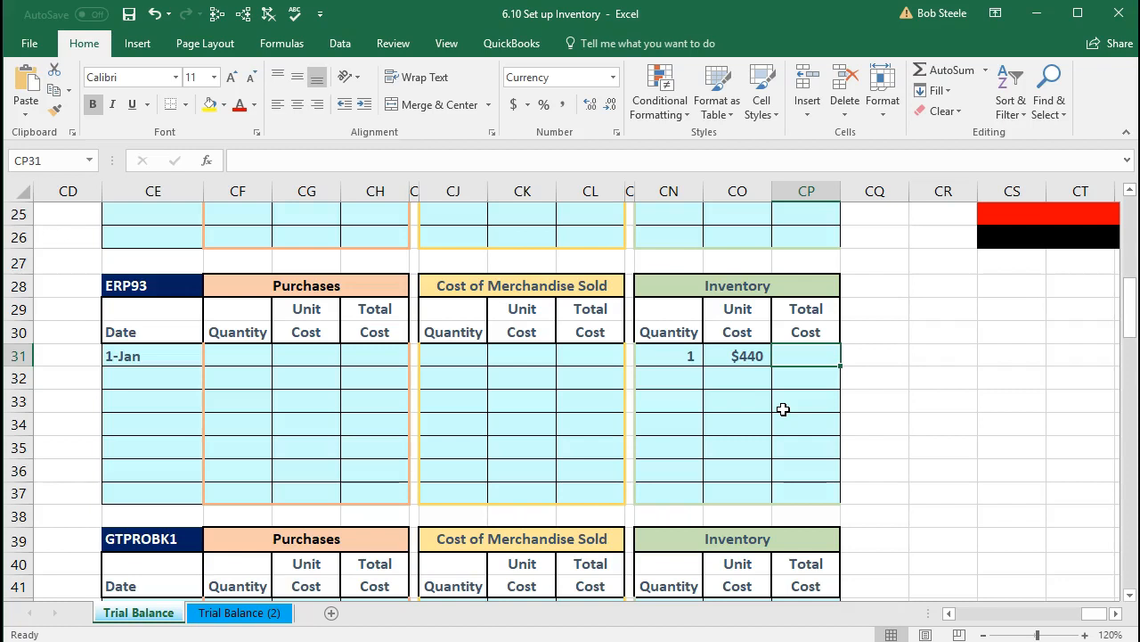
# Step: Calculate the ERP93 inventory total cost in CP31 with the formula =CN31*CO31
pyautogui.write('=')
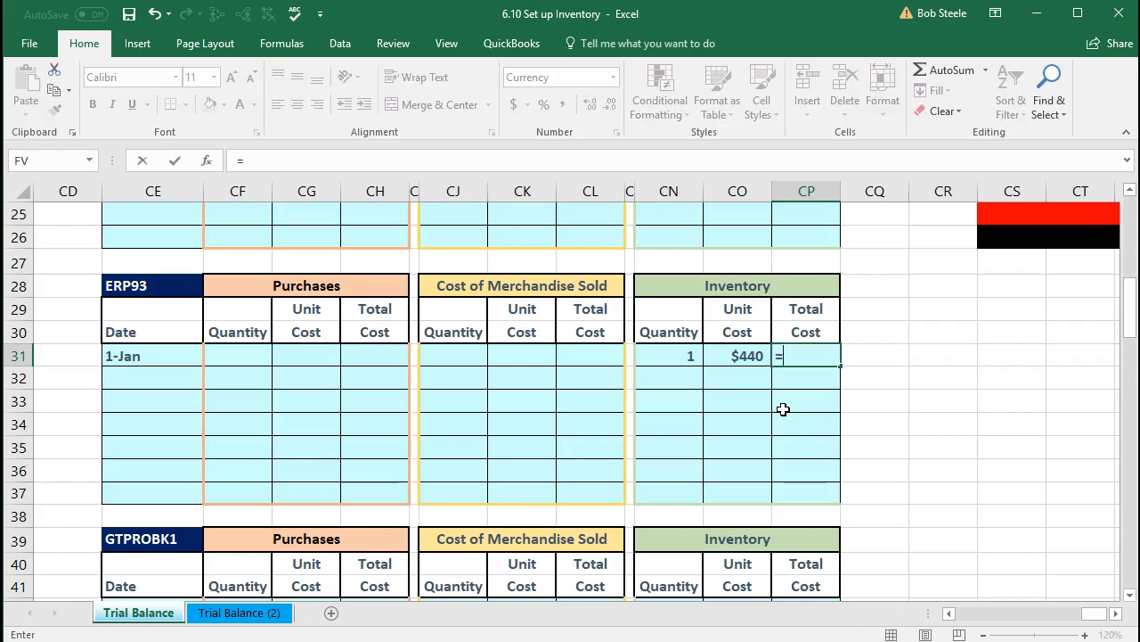
pyautogui.click(683, 356)
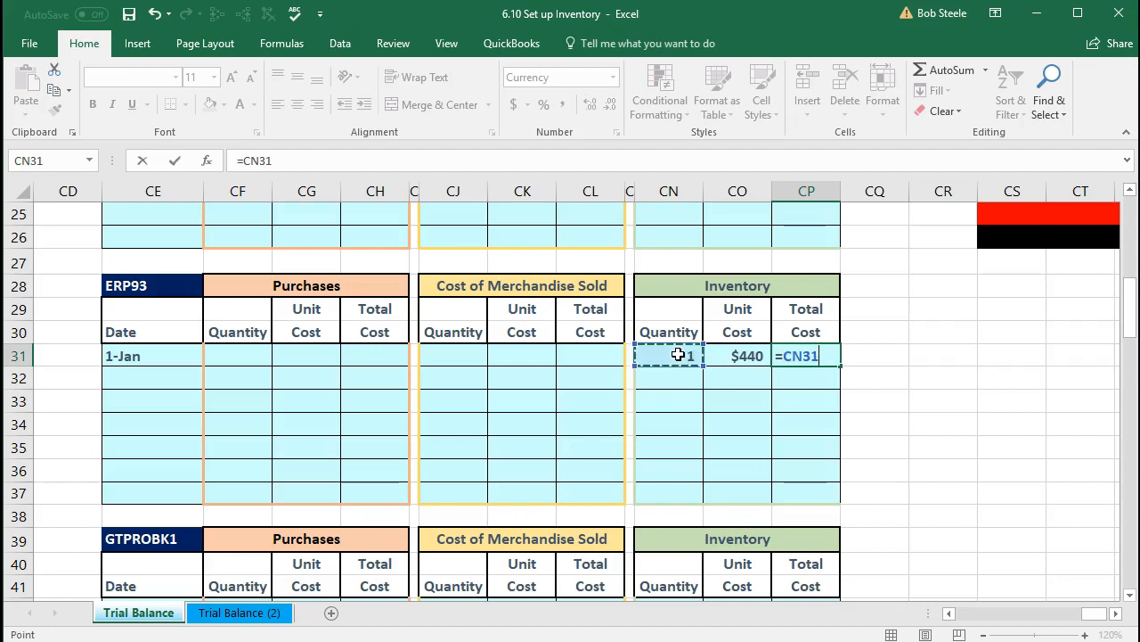
pyautogui.write('*')
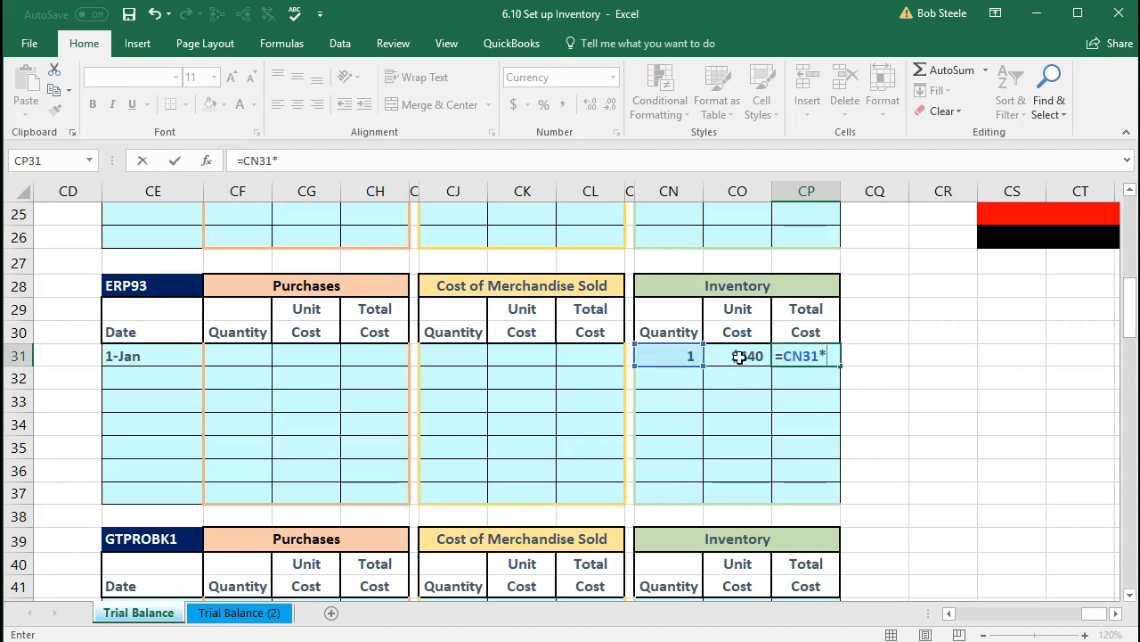
pyautogui.click(736, 354)
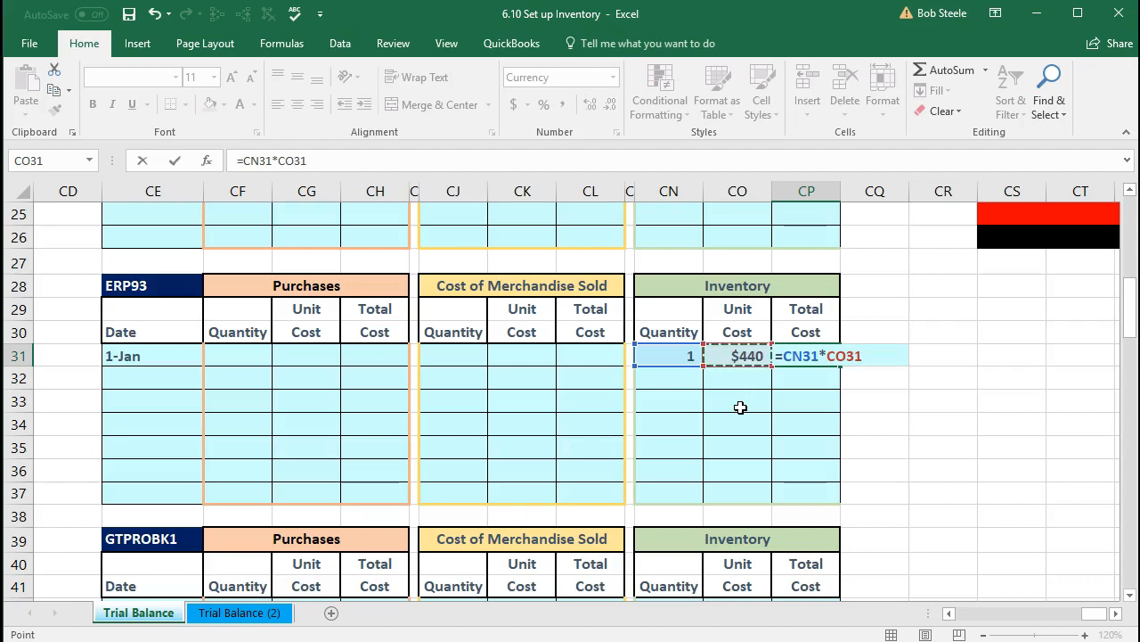
pyautogui.press('Return')
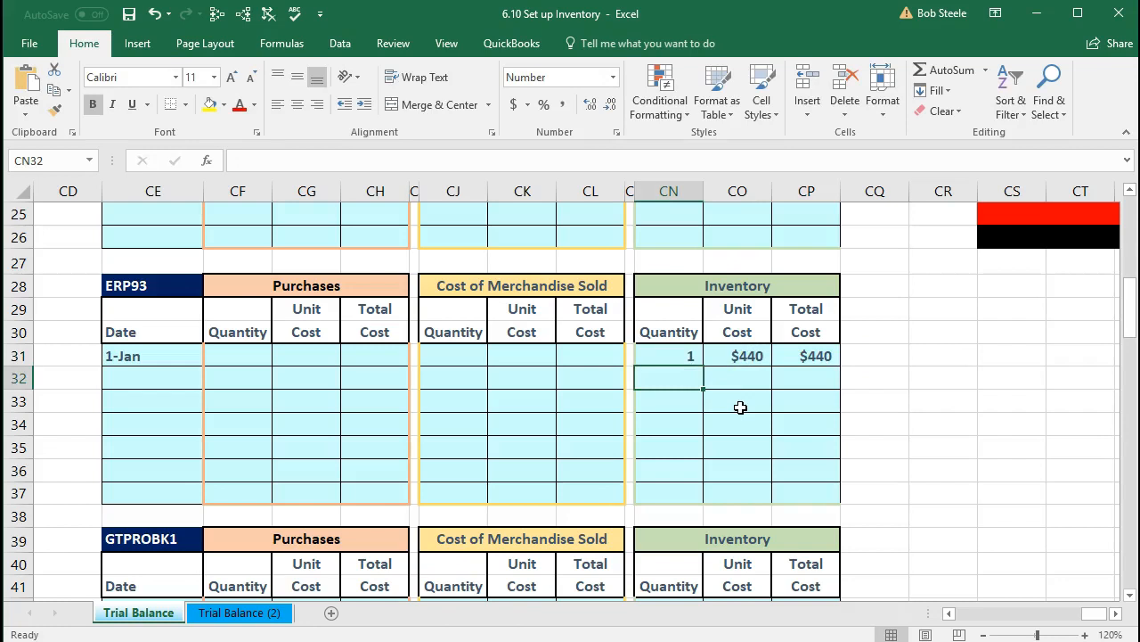
# Step: Enter a quantity of 1 and a unit cost of 328 in the Inventory section of the GTPROBK1 record's 1-Jan row
pyautogui.scroll(-4, 741, 407)
pyautogui.click(153, 267)
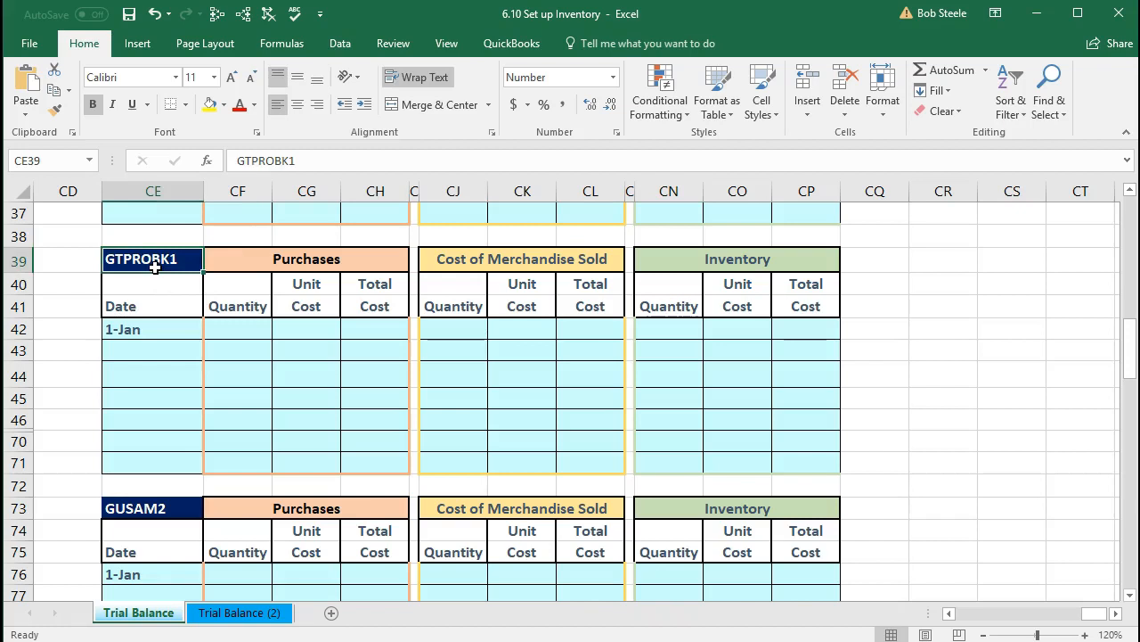
pyautogui.click(671, 332)
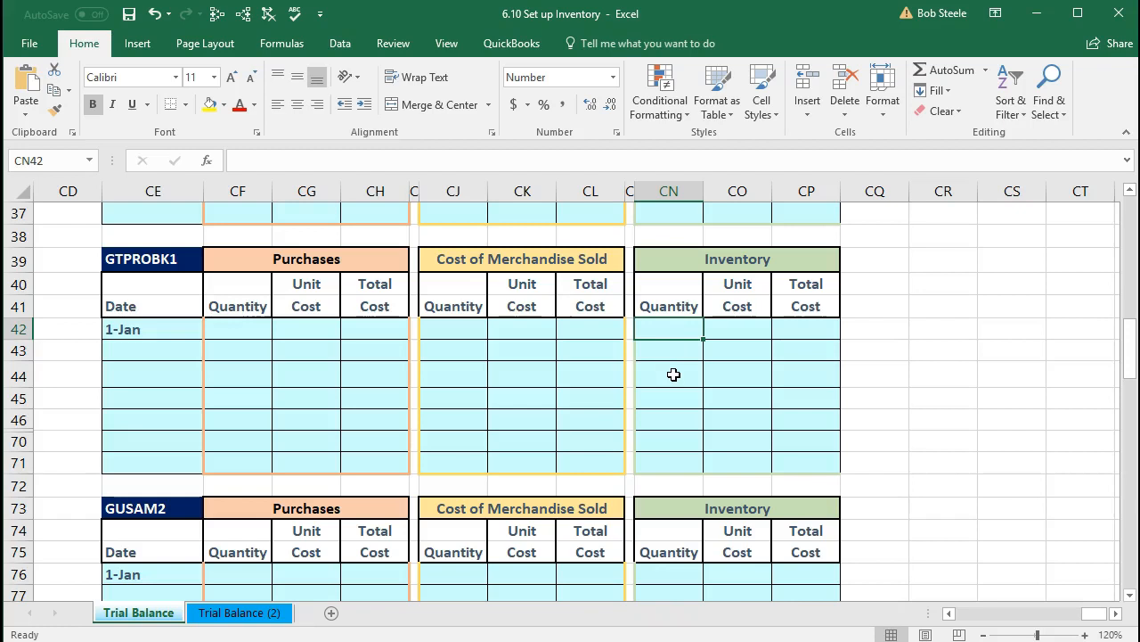
pyautogui.write('1')
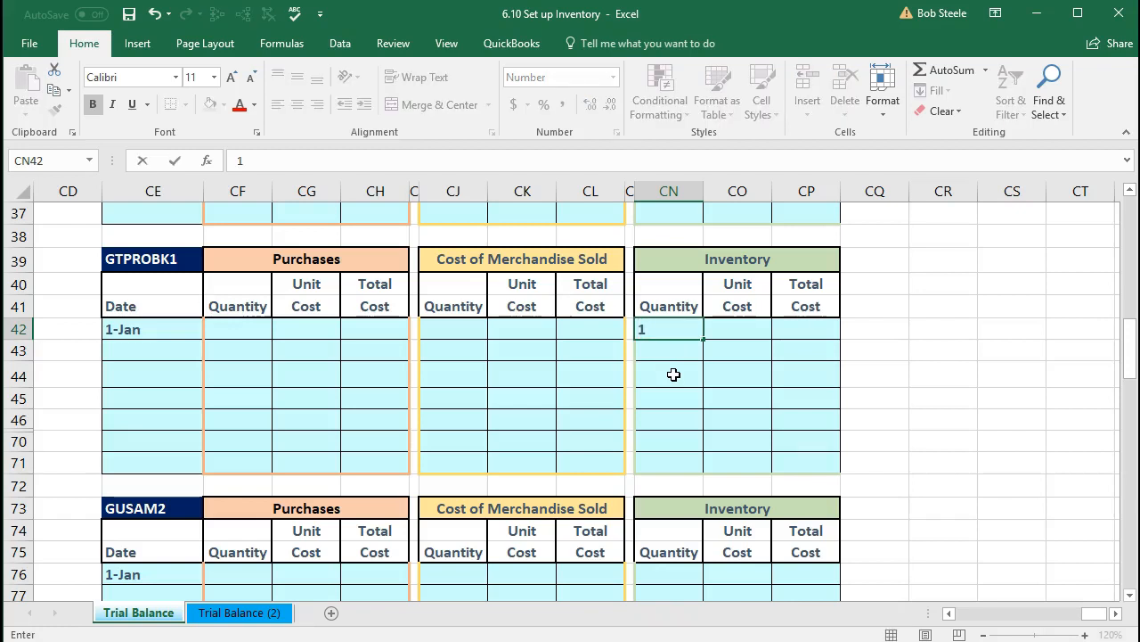
pyautogui.press('Tab')
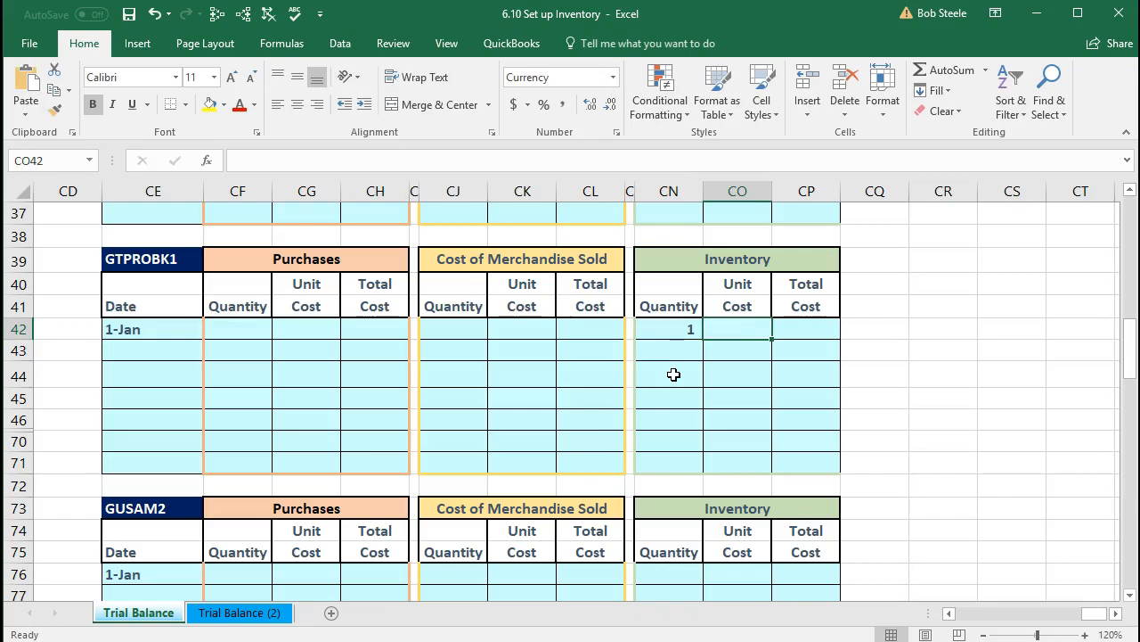
pyautogui.write('328')
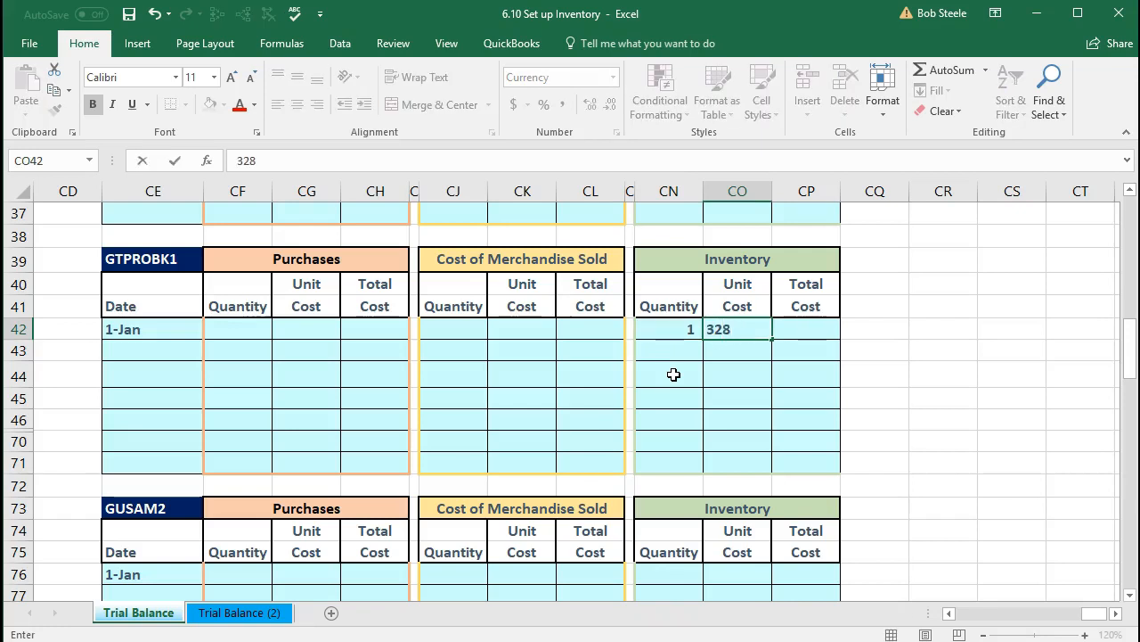
pyautogui.press('Tab')
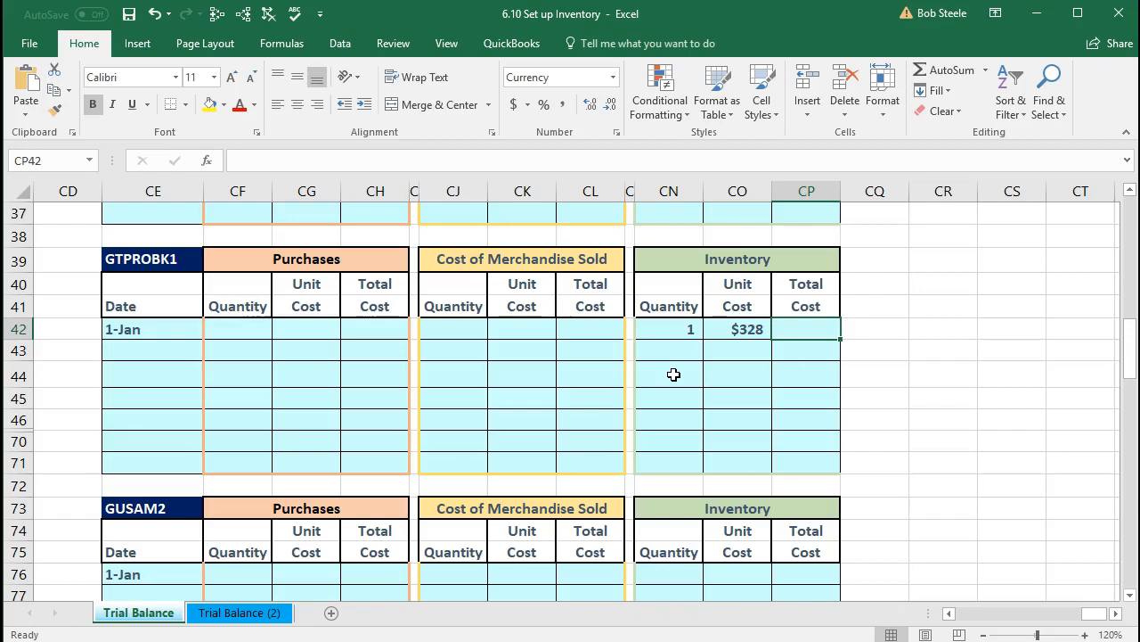
# Step: Calculate the GTPROBK1 inventory total cost in CP42 with the formula =CN42*CO42
pyautogui.write('=')
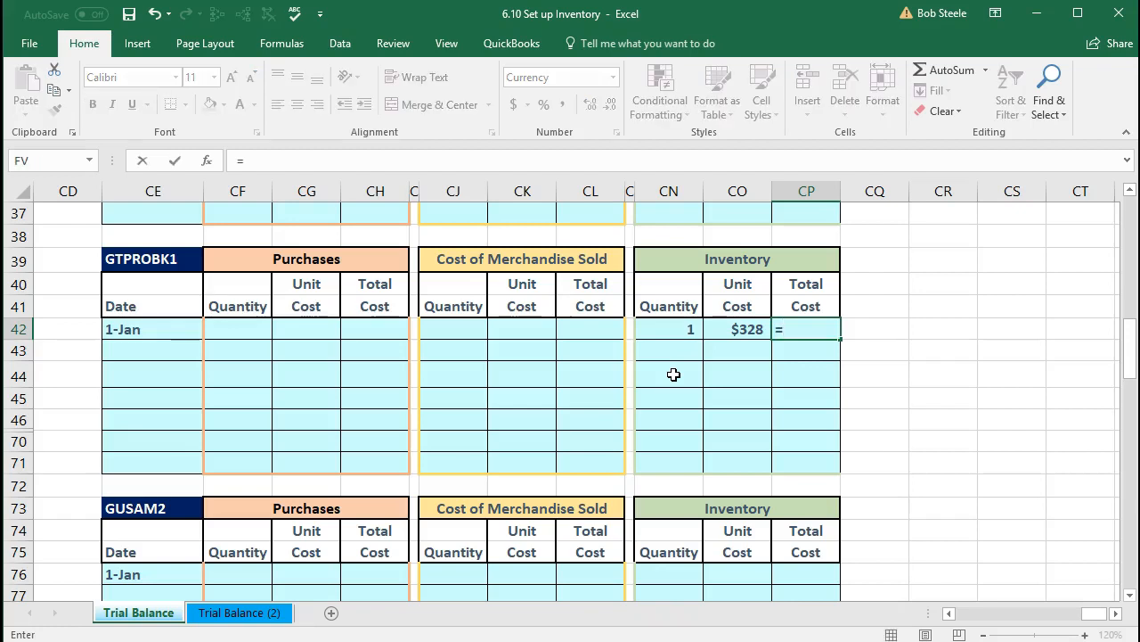
pyautogui.click(670, 329)
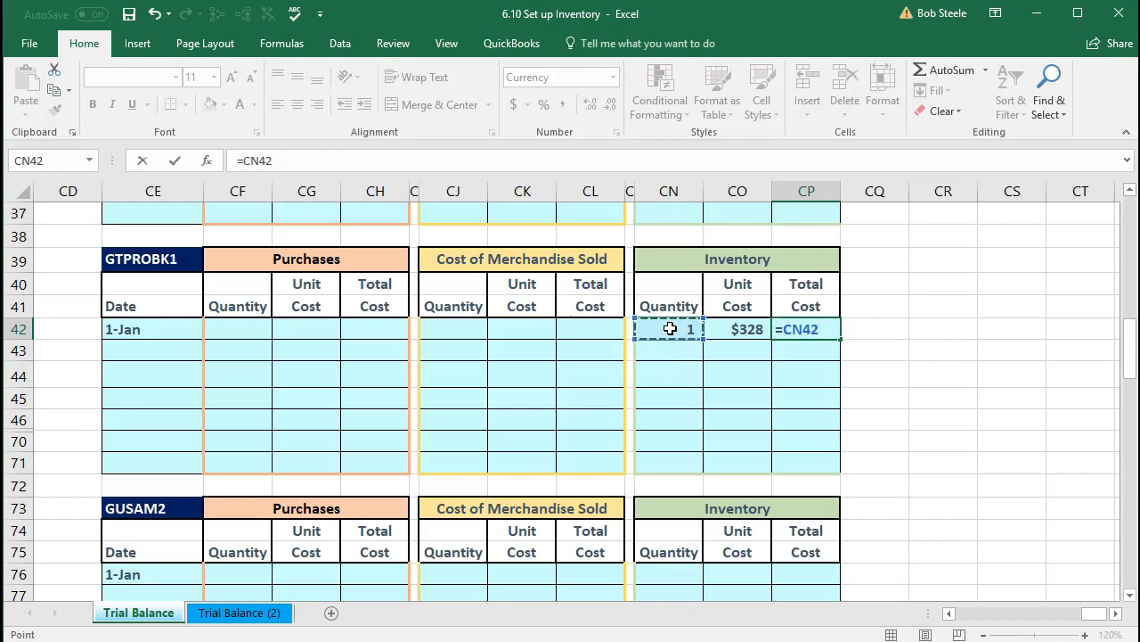
pyautogui.write('*')
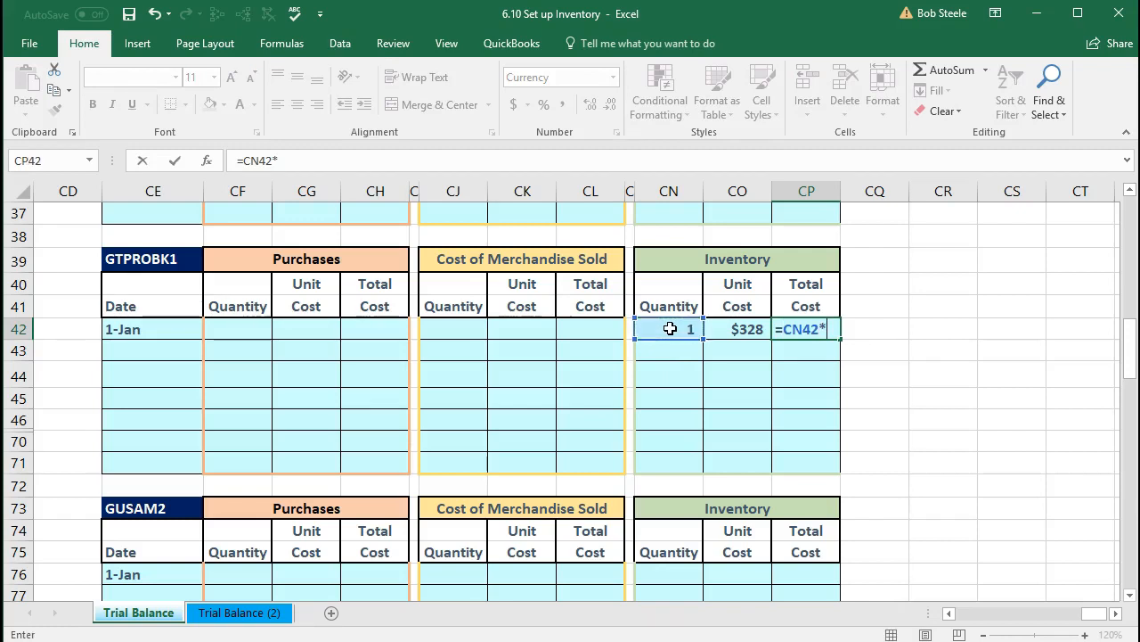
pyautogui.click(732, 337)
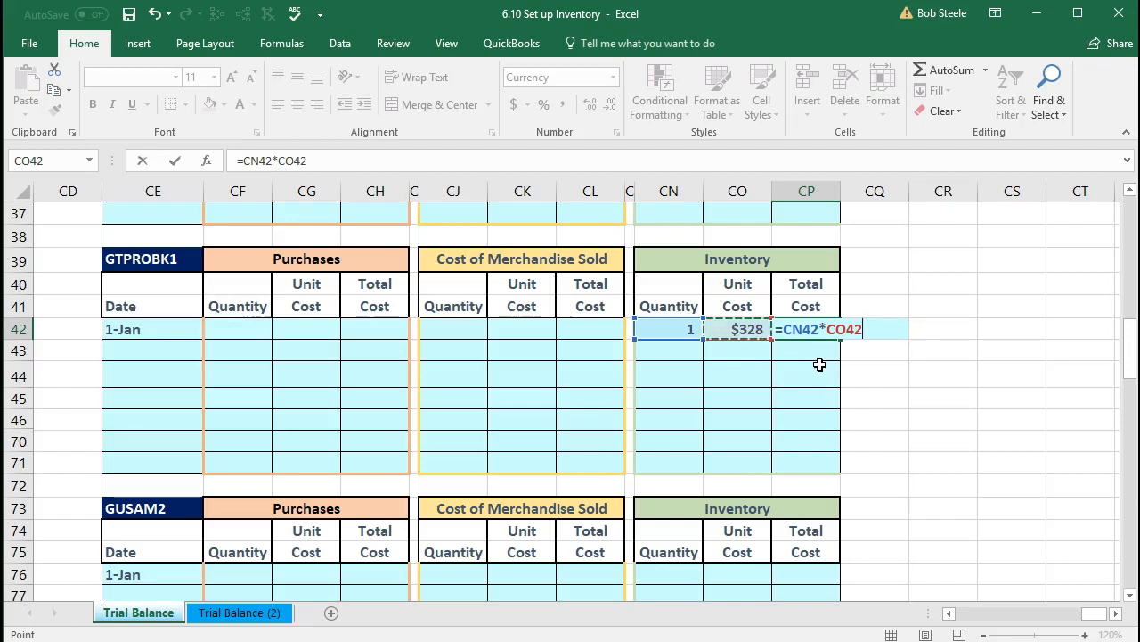
pyautogui.press('Return')
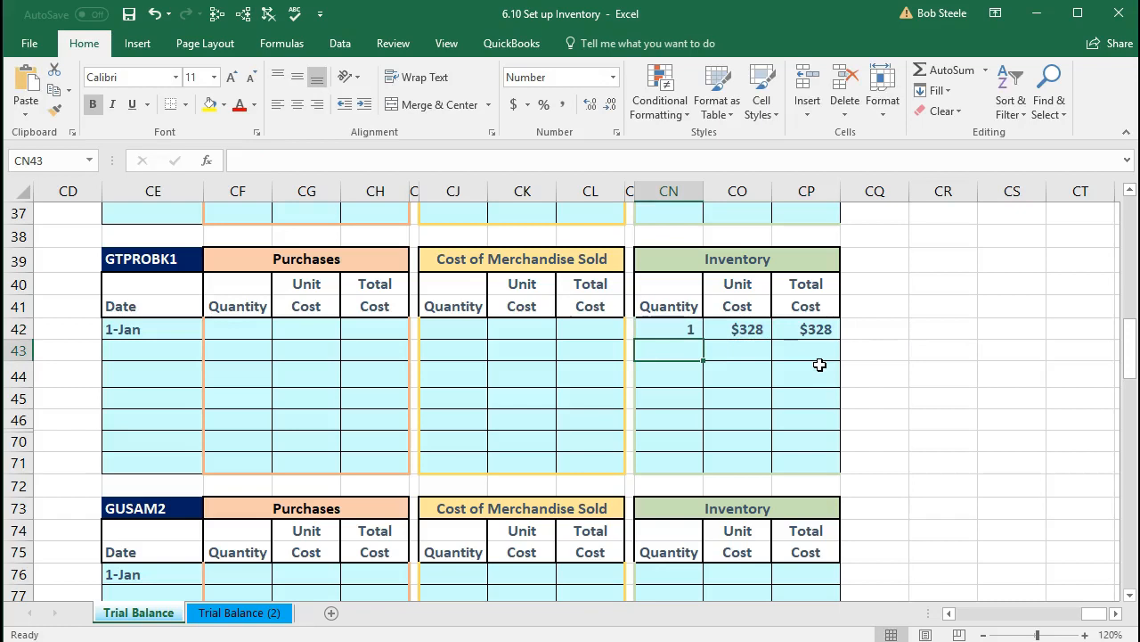
# Step: Enter a quantity of 2 and a unit cost of 304 in the Inventory section of the GUSAM2 record's 1-Jan row
pyautogui.scroll(-3, 820, 362)
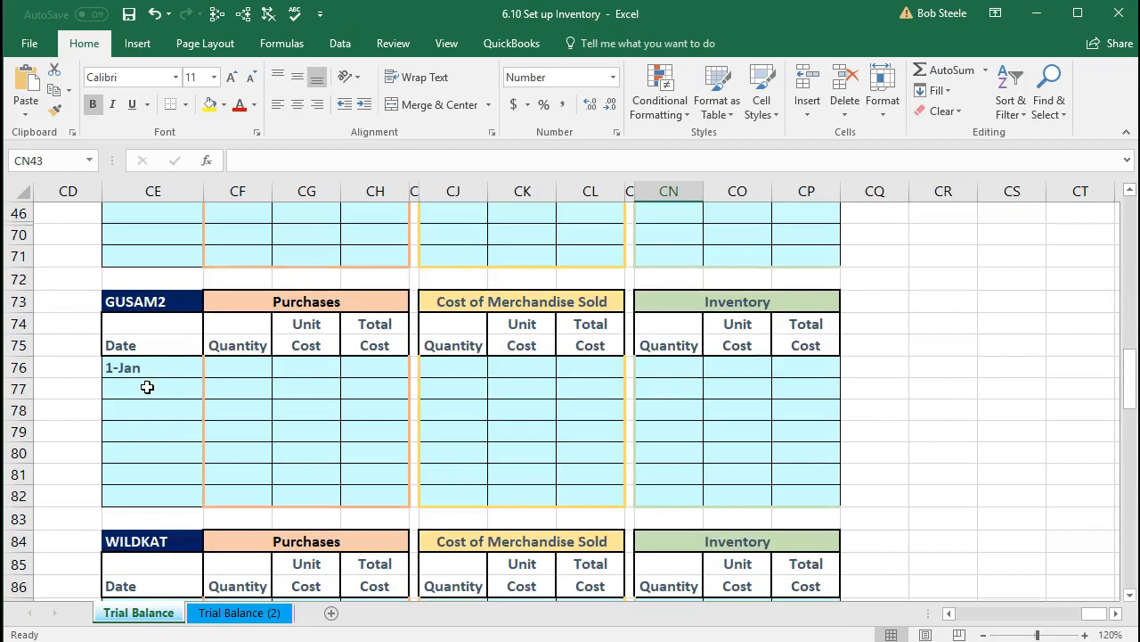
pyautogui.click(647, 365)
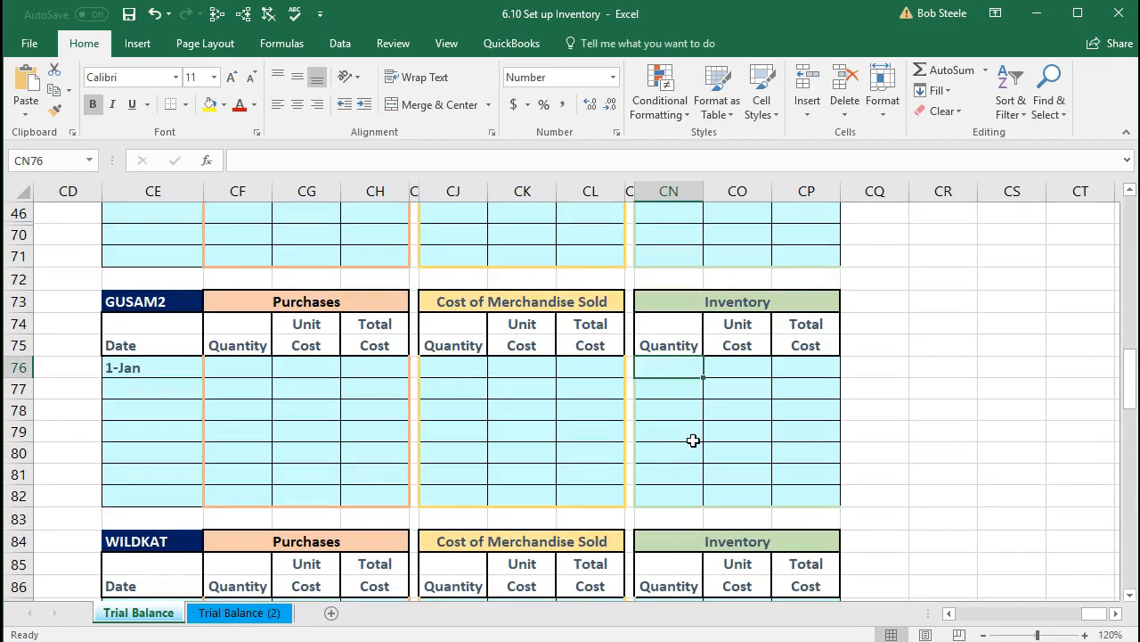
pyautogui.write('2')
pyautogui.press('Tab')
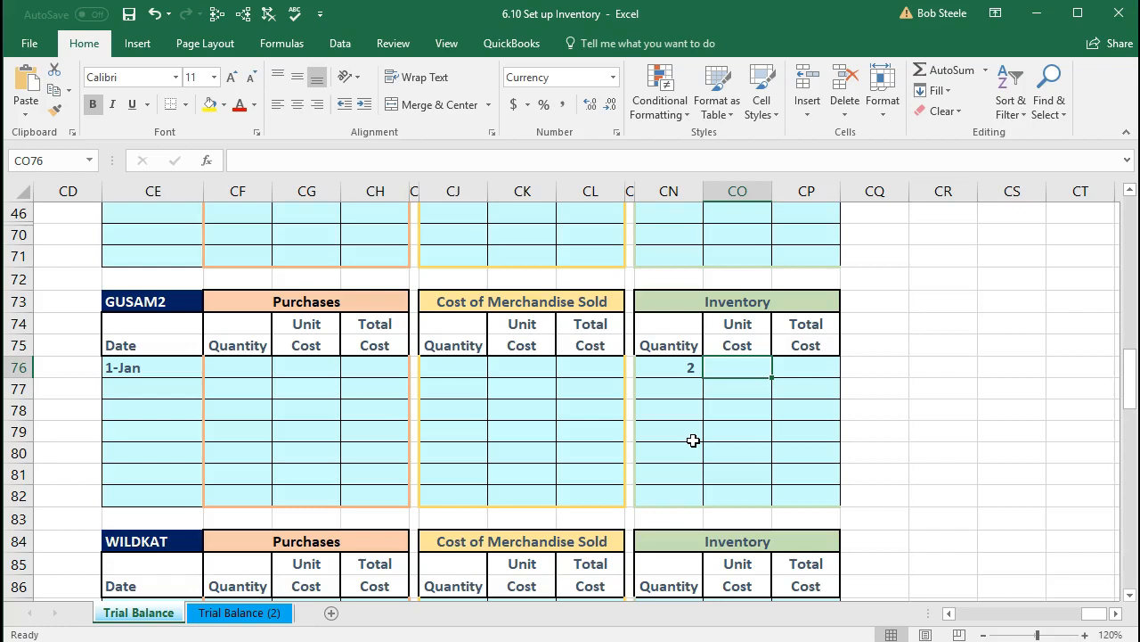
pyautogui.write('304')
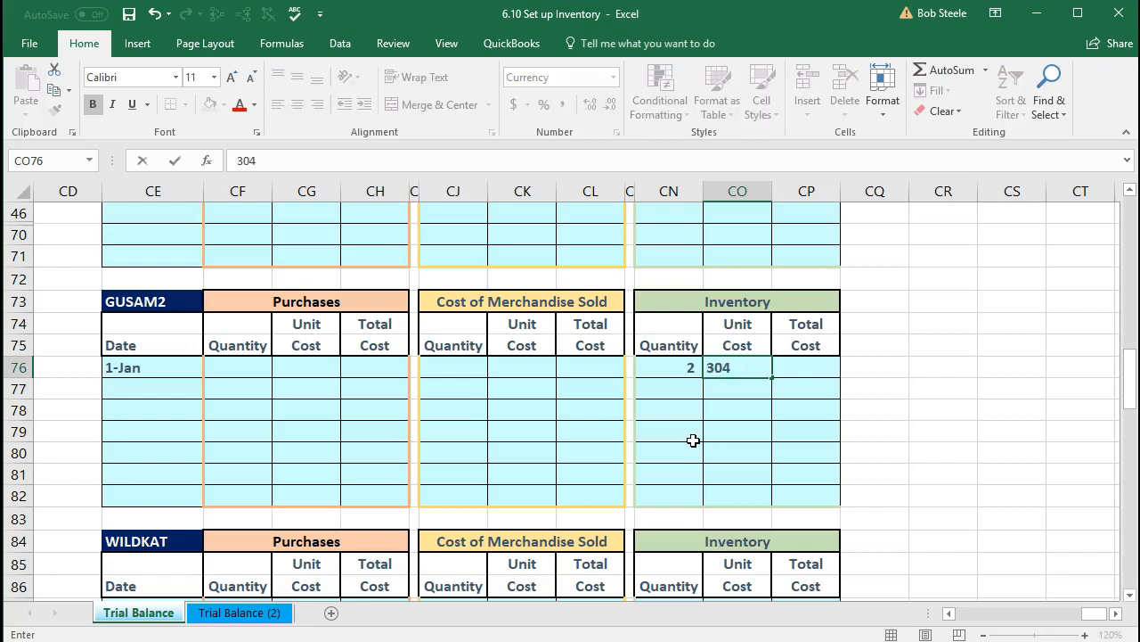
pyautogui.press('Tab')
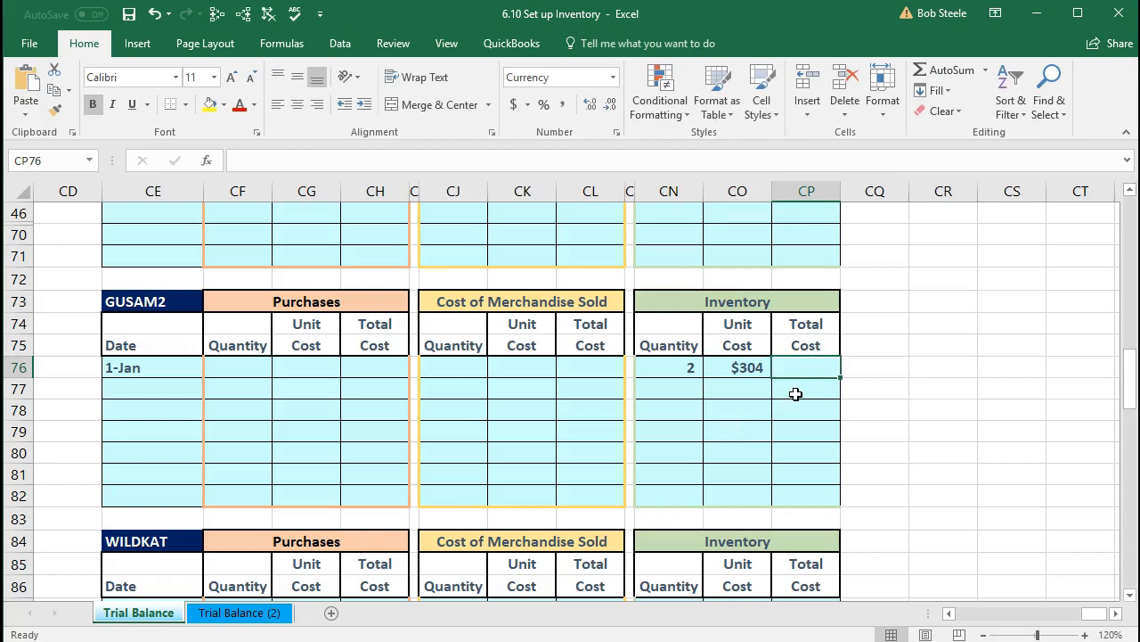
# Step: Calculate the GUSAM2 inventory total cost in CP76 with the formula =CN76*CO76
pyautogui.write('=')
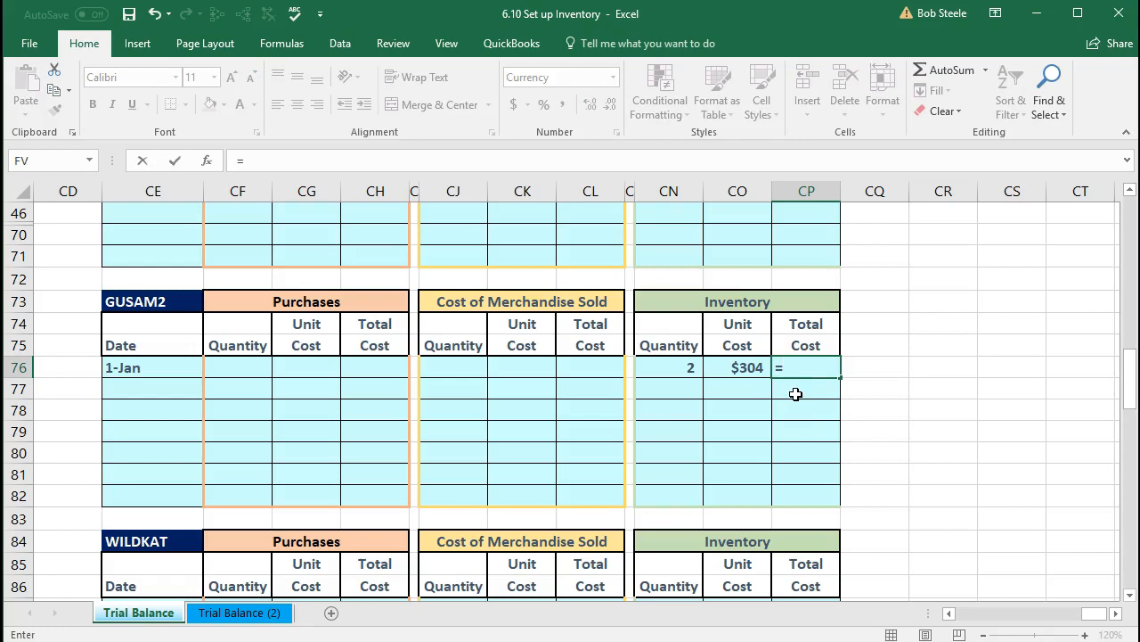
pyautogui.click(679, 368)
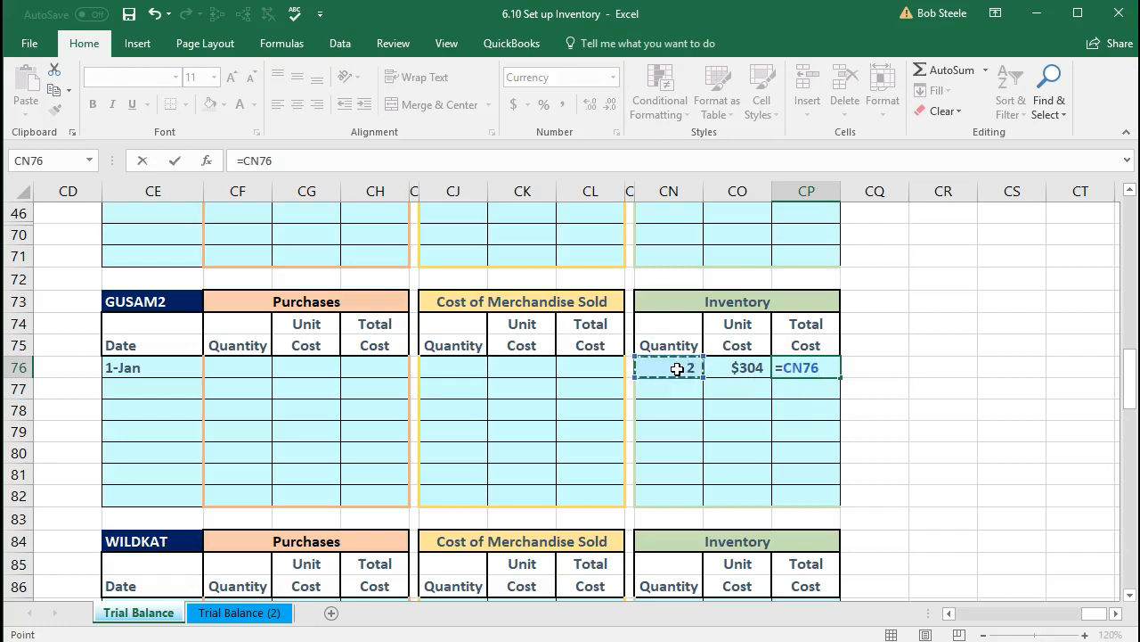
pyautogui.write('*')
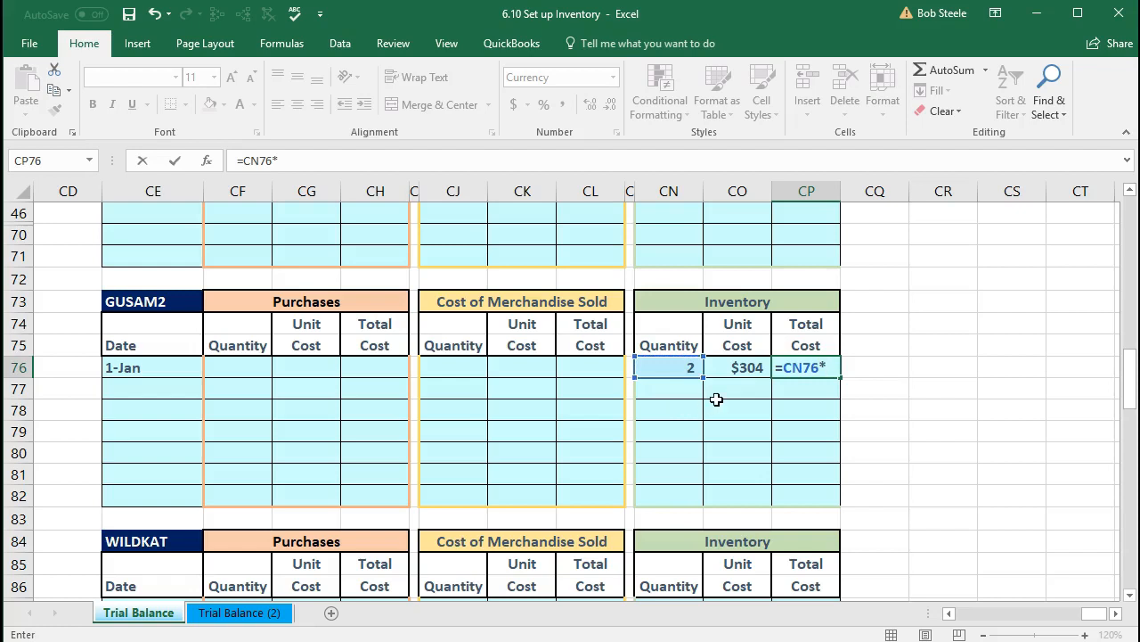
pyautogui.click(746, 370)
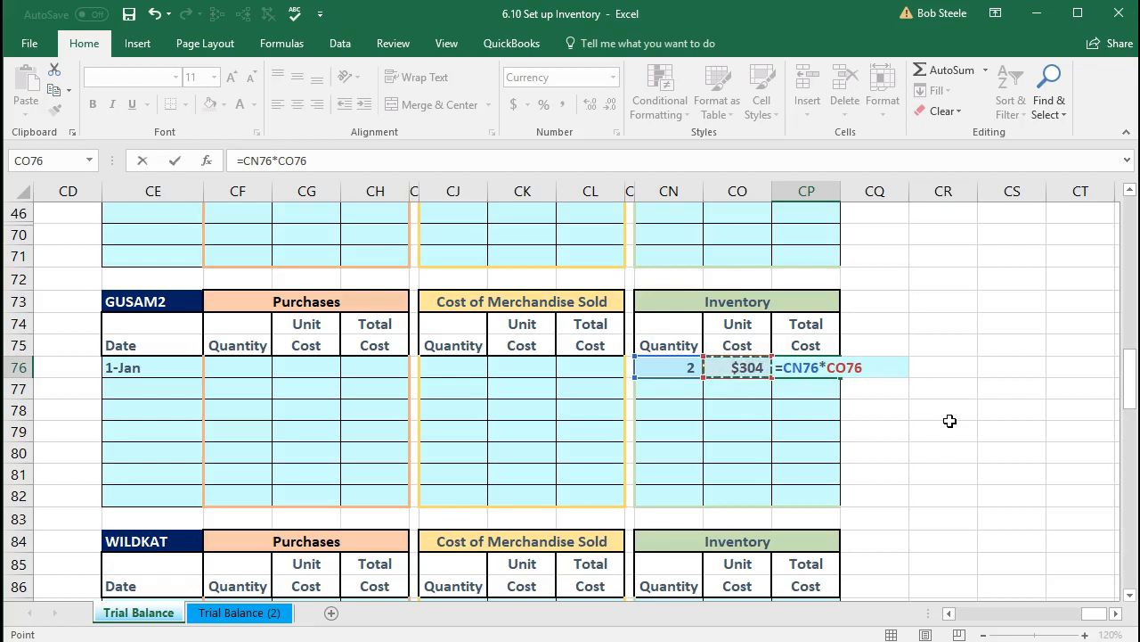
pyautogui.press('Return')
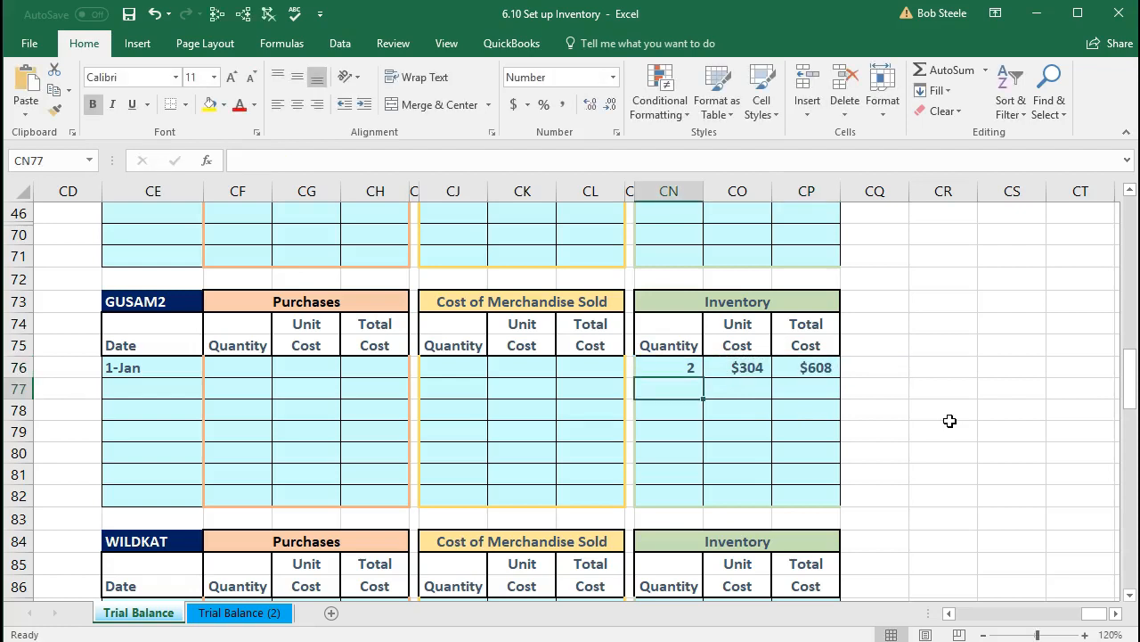
pyautogui.click(836, 368)
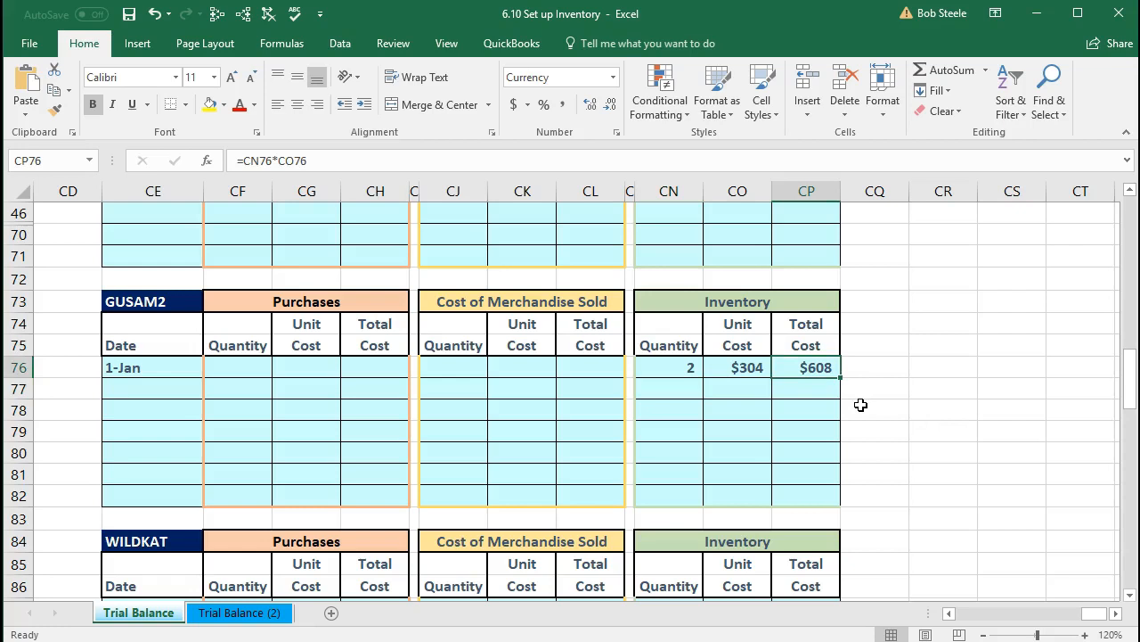
# Step: Enter a quantity of 2 and a unit cost of 320 in the Inventory section of the WILDKAT record's 1-Jan row
pyautogui.scroll(-2, 860, 404)
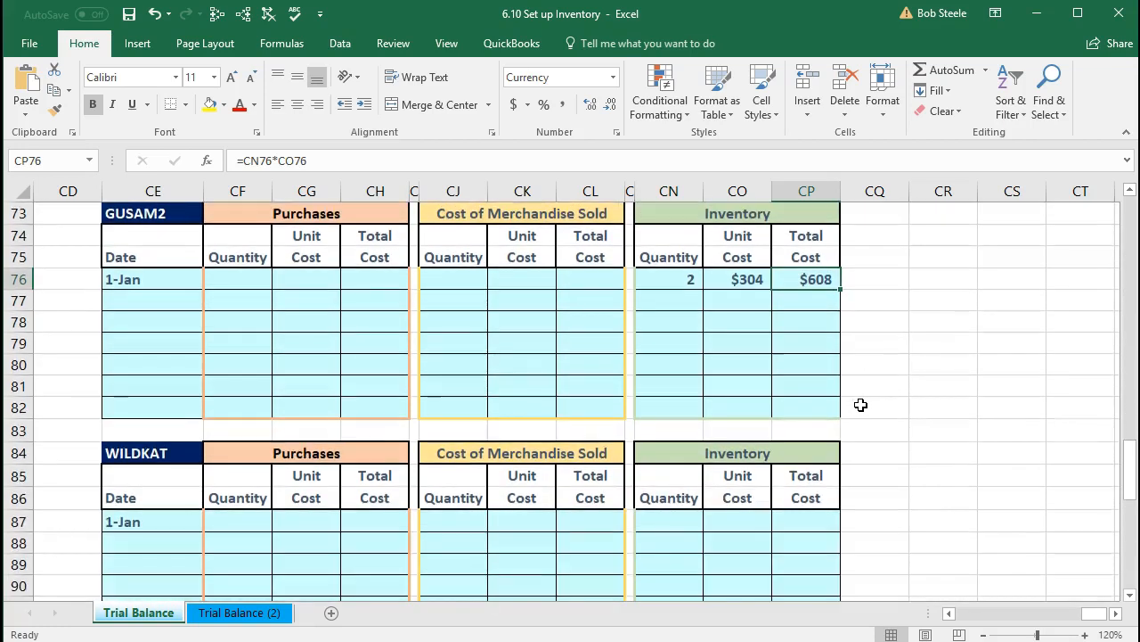
pyautogui.scroll(-1, 860, 405)
pyautogui.click(155, 394)
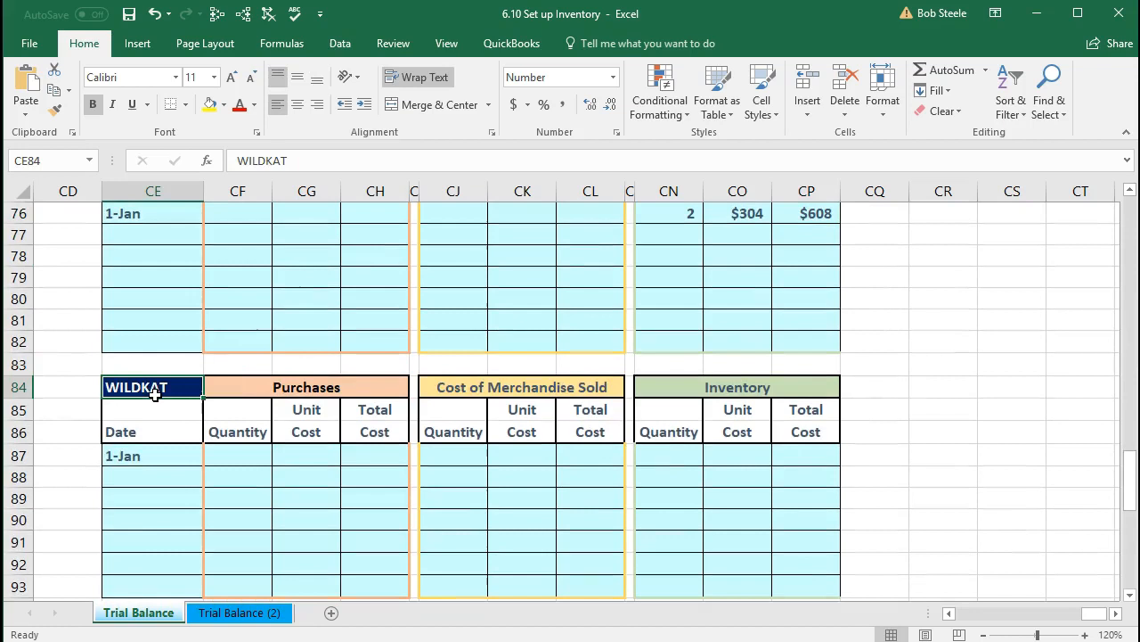
pyautogui.click(650, 459)
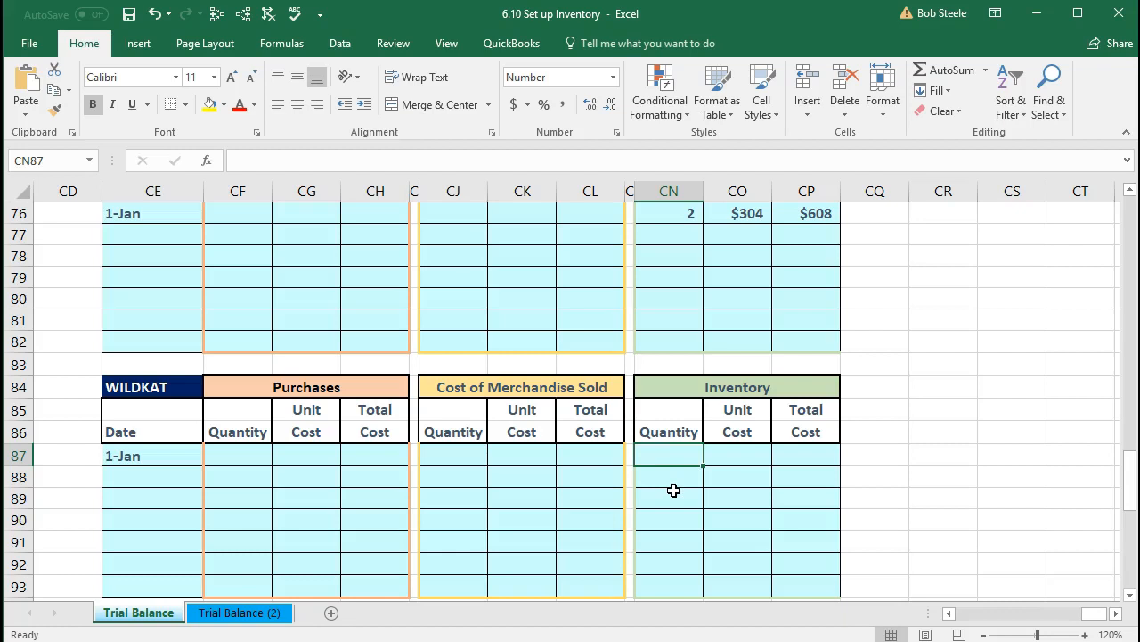
pyautogui.write('2')
pyautogui.press('Tab')
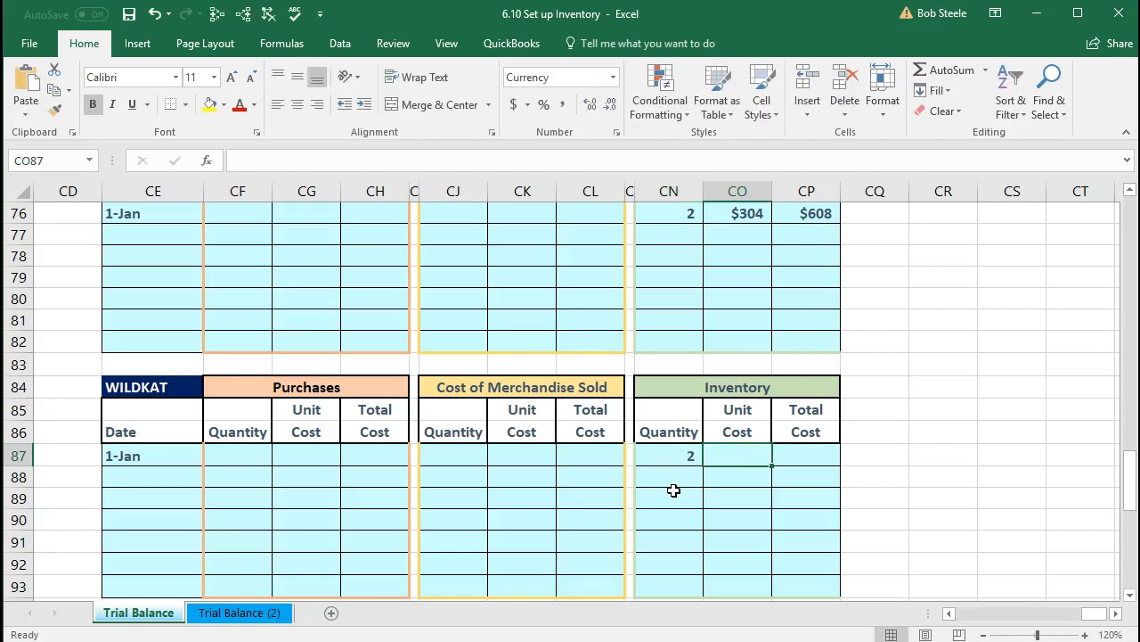
pyautogui.write('320')
pyautogui.press('Tab')
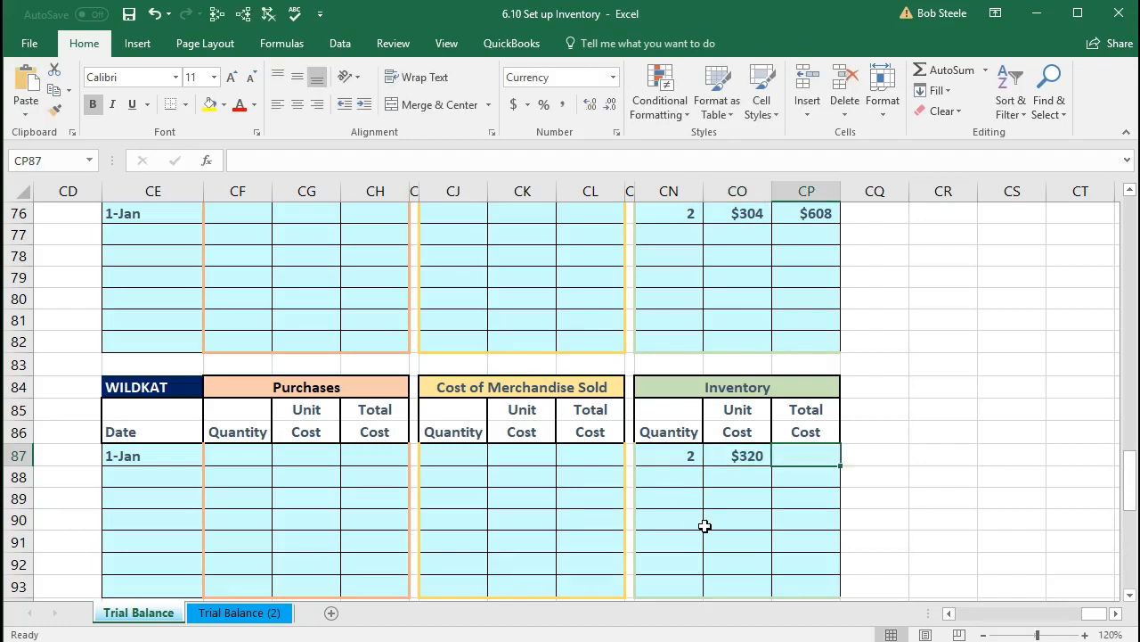
# Step: Calculate the WILDKAT inventory total cost in CP87 with the formula =CN87*CO87
pyautogui.write('=')
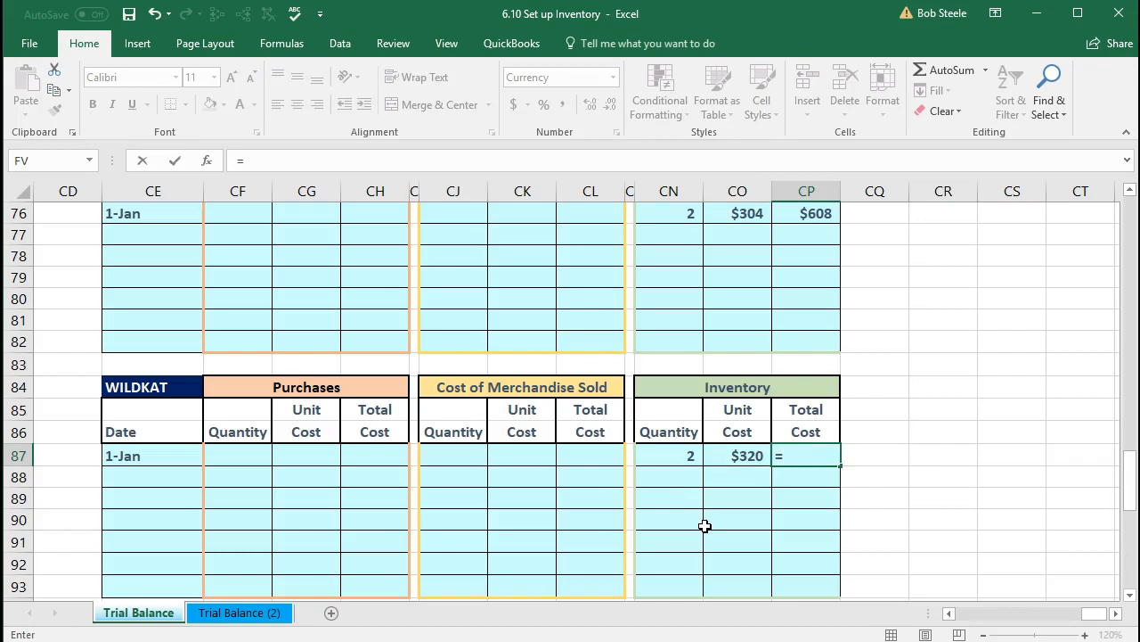
pyautogui.click(674, 457)
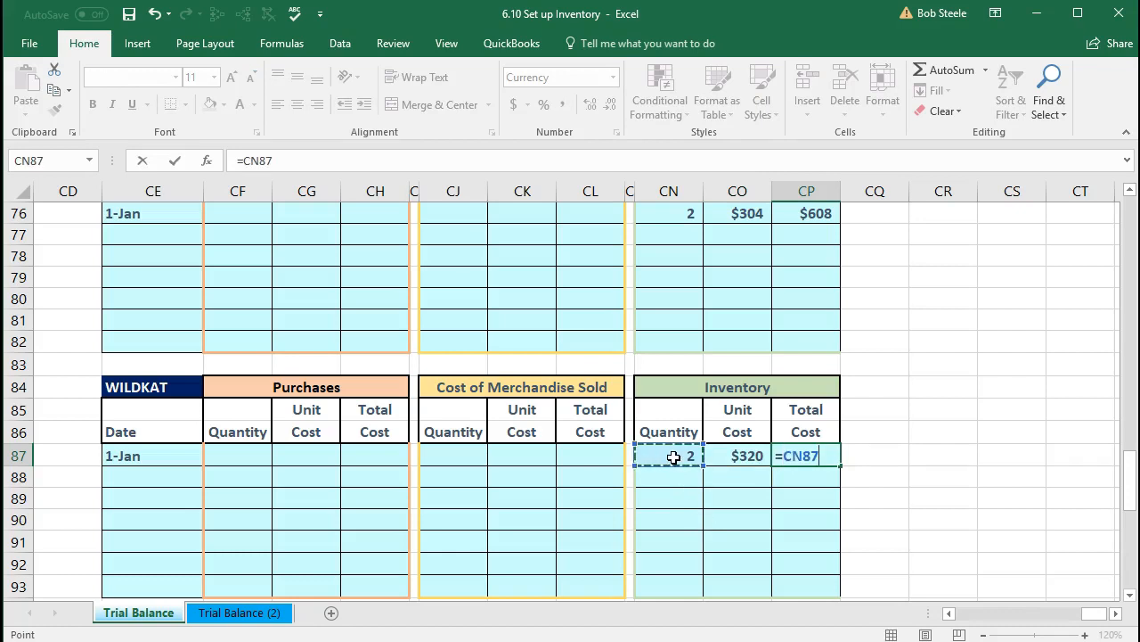
pyautogui.write('*')
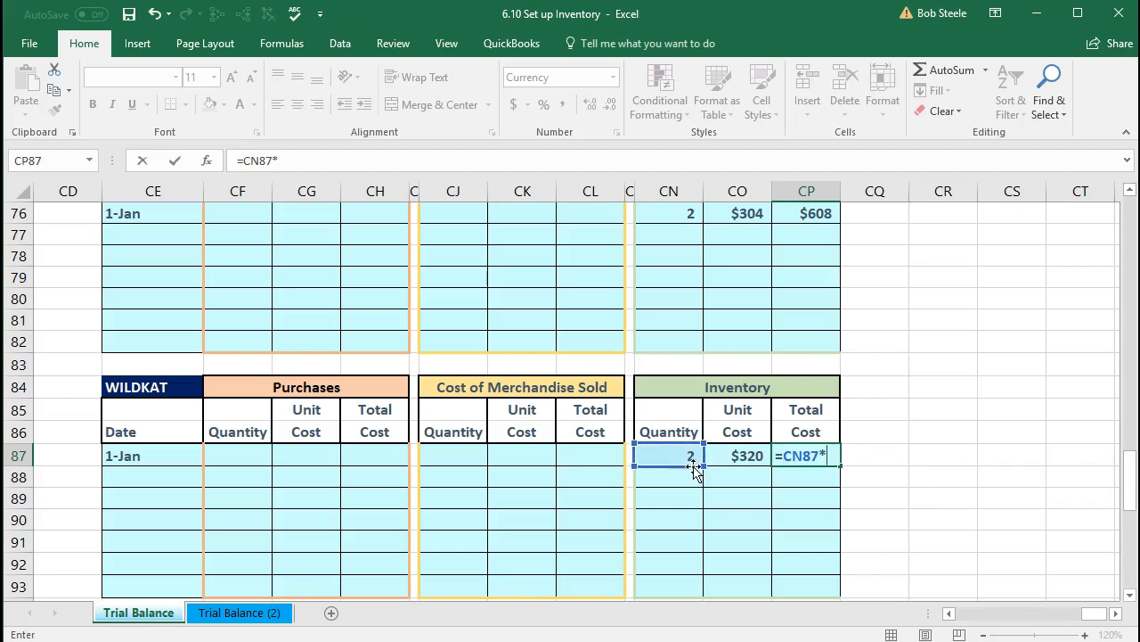
pyautogui.click(740, 459)
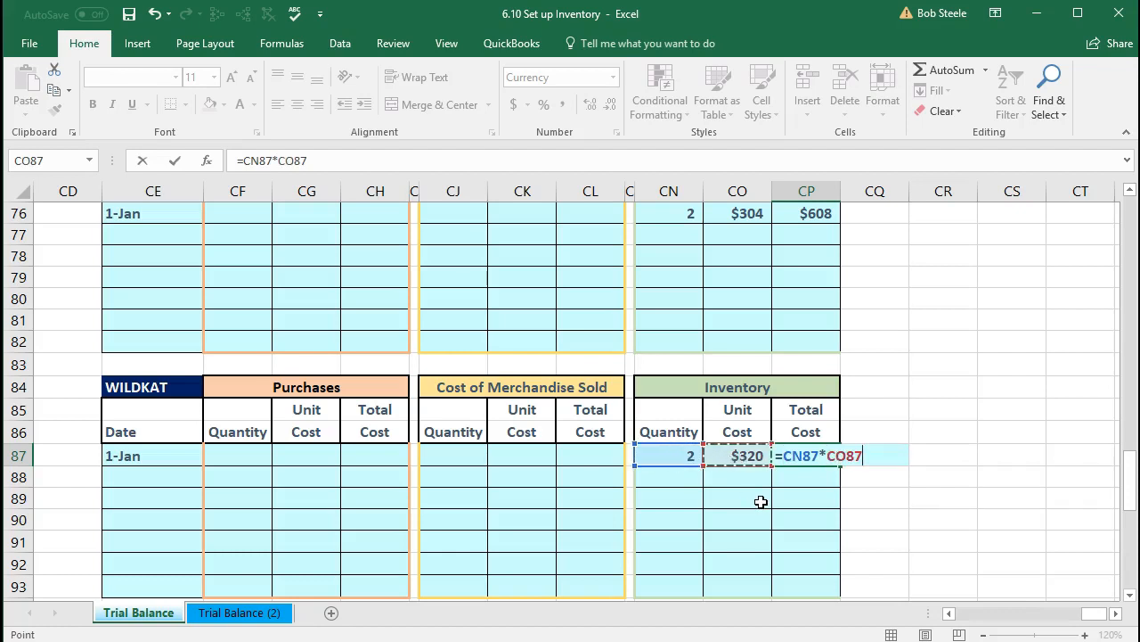
pyautogui.press('Return')
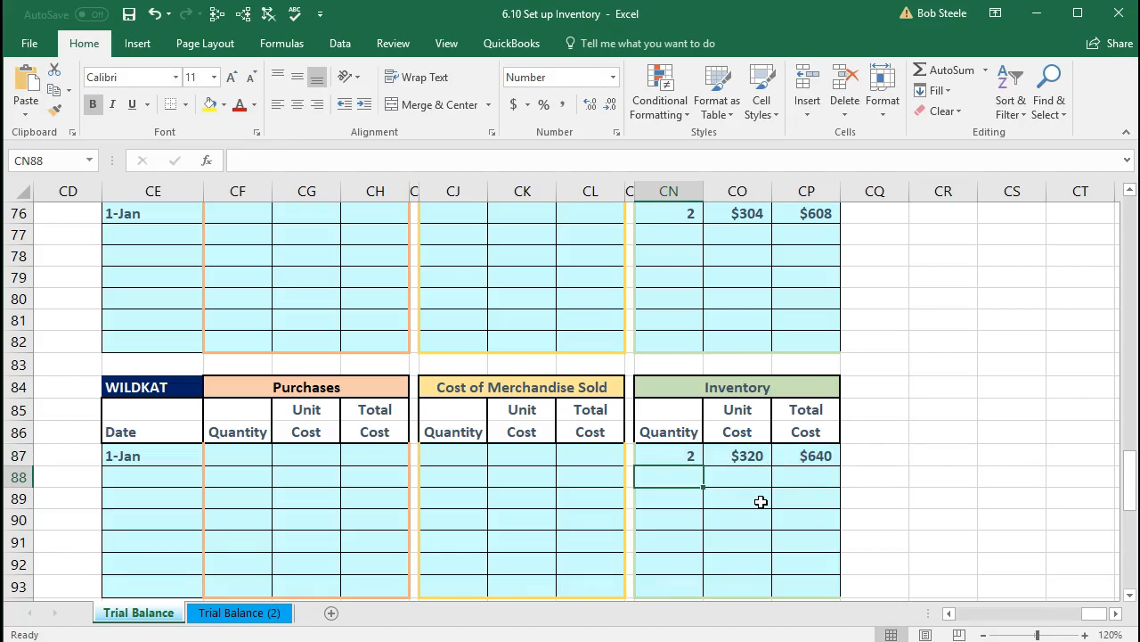
# Step: Examine the total inventory cost formula in CP95 and trace each item record's 1-Jan total cost that it adds
pyautogui.scroll(-2, 761, 502)
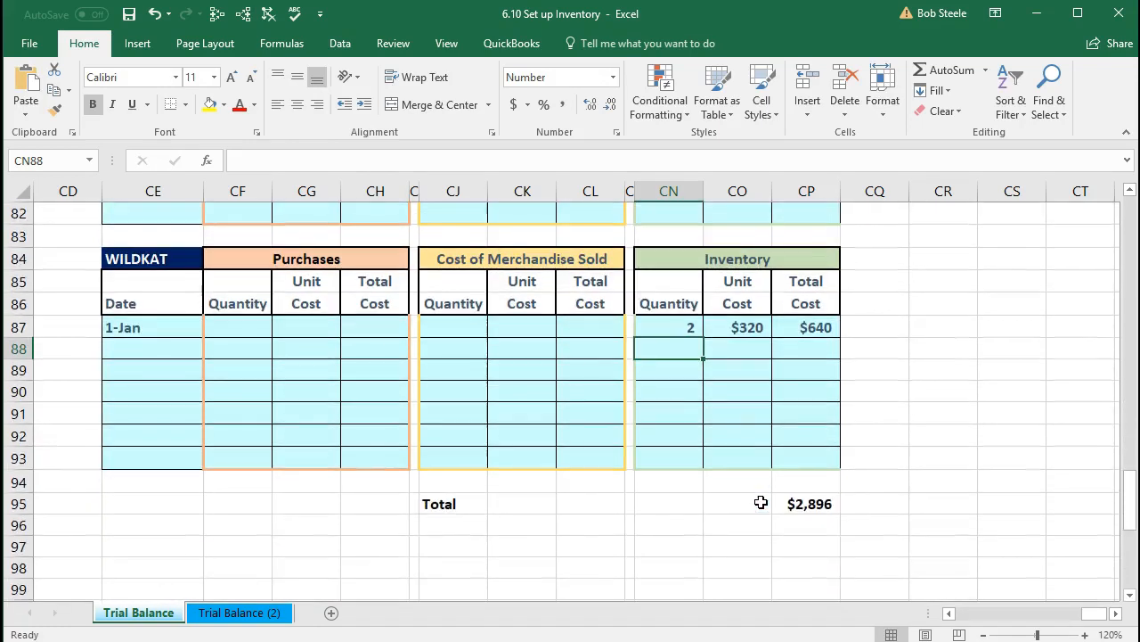
pyautogui.click(809, 505)
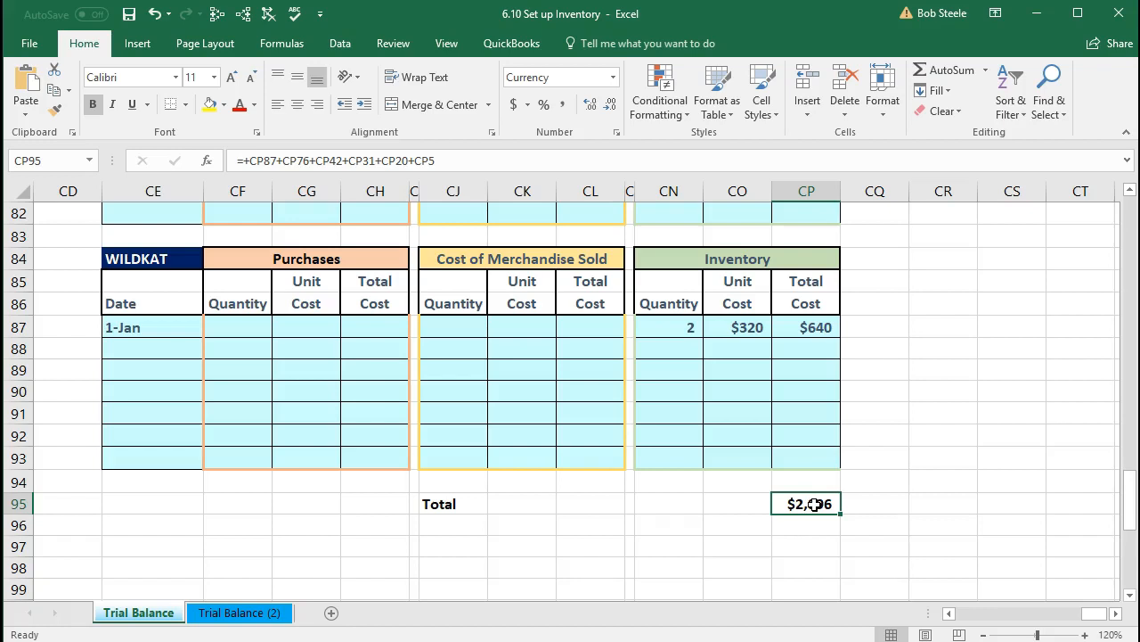
pyautogui.doubleClick(813, 504)
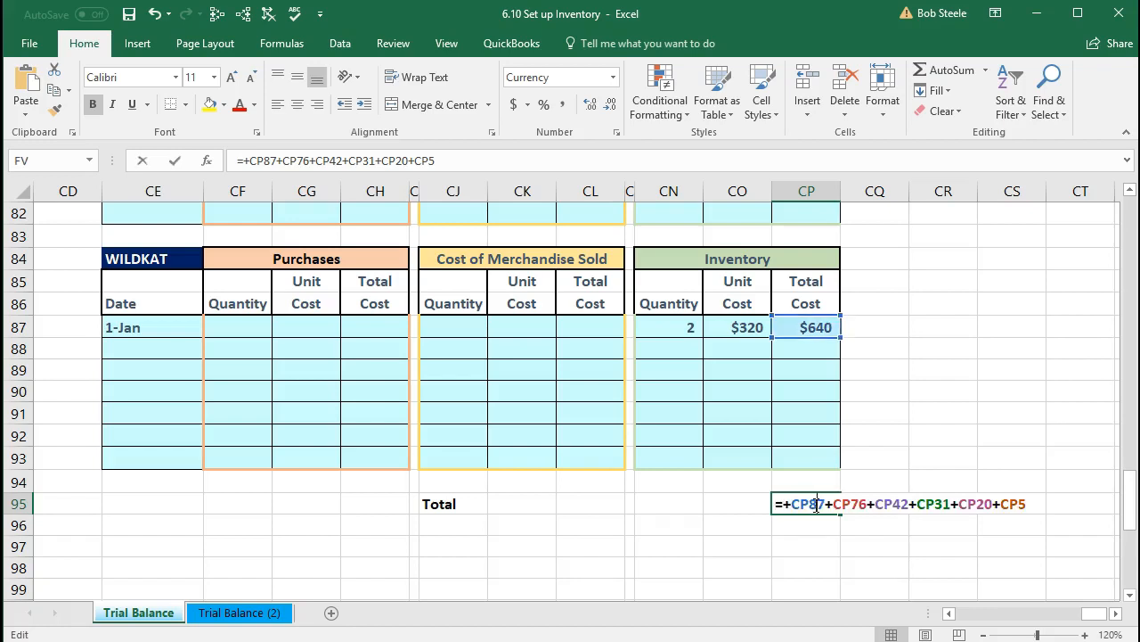
pyautogui.scroll(18, 790, 557)
pyautogui.scroll(9, 788, 551)
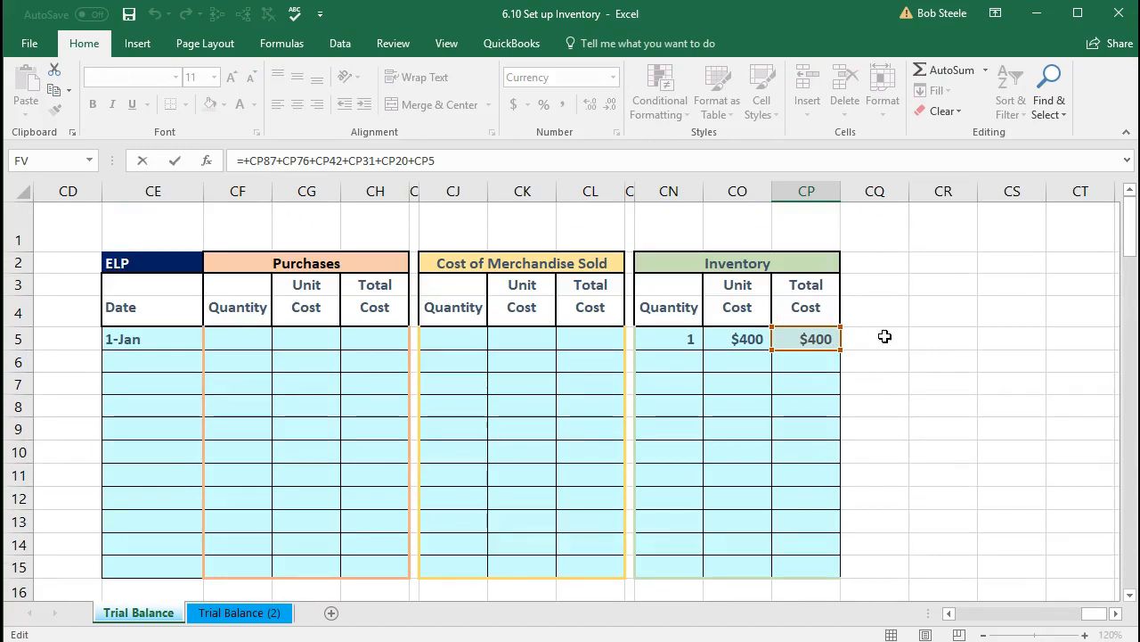
pyautogui.scroll(-3, 885, 335)
pyautogui.scroll(-4, 887, 440)
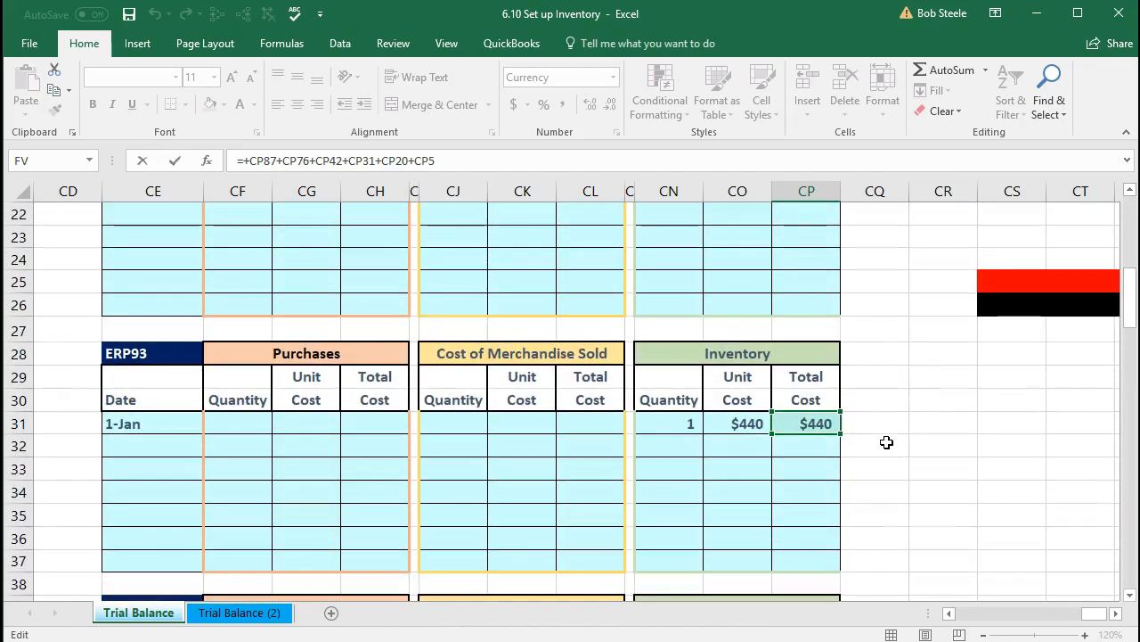
pyautogui.scroll(-4, 887, 442)
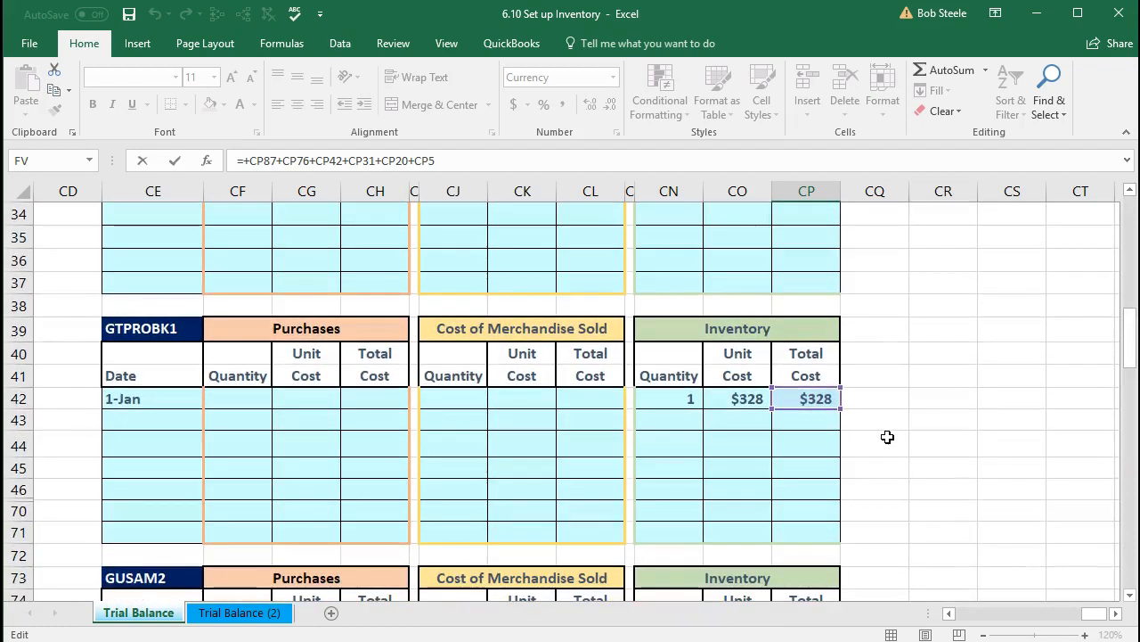
pyautogui.scroll(-3, 887, 432)
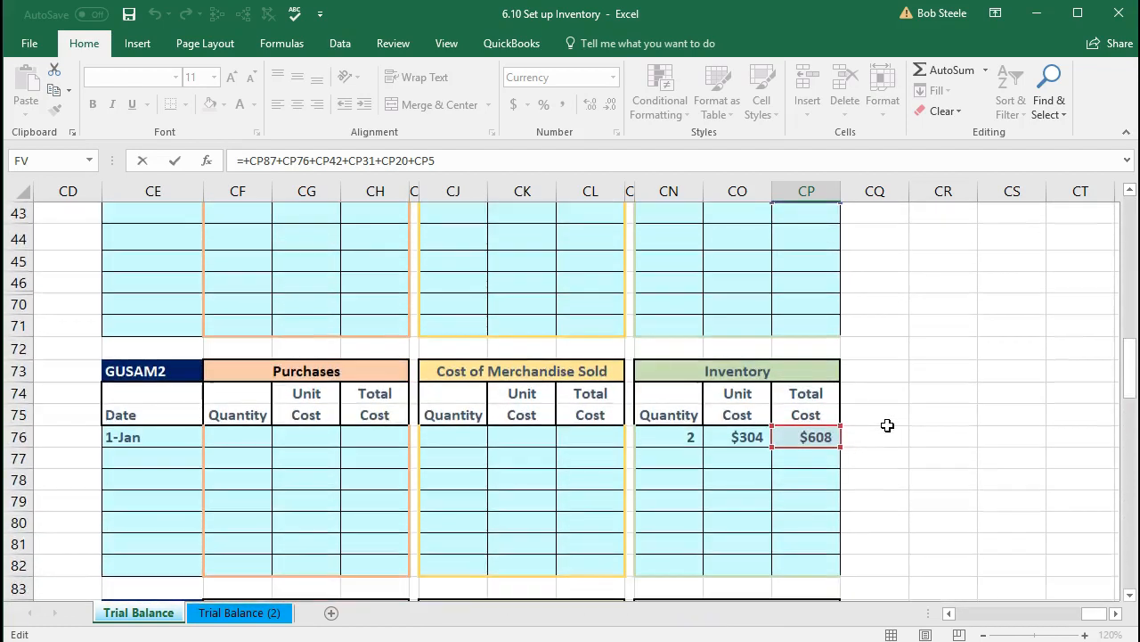
pyautogui.scroll(-5, 887, 425)
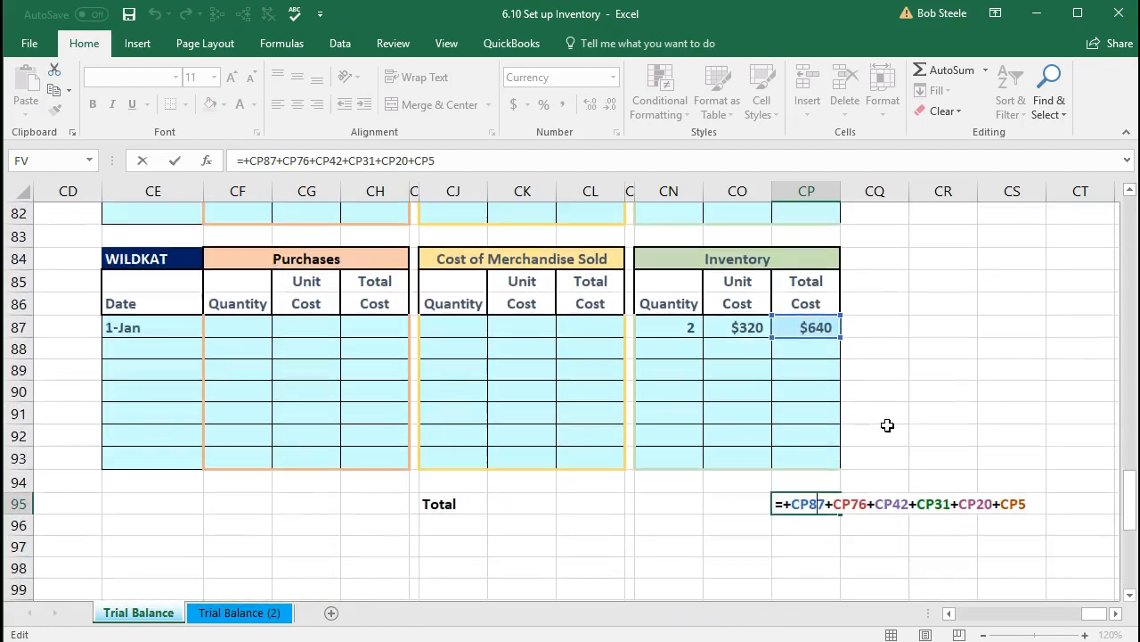
pyautogui.press('Return')
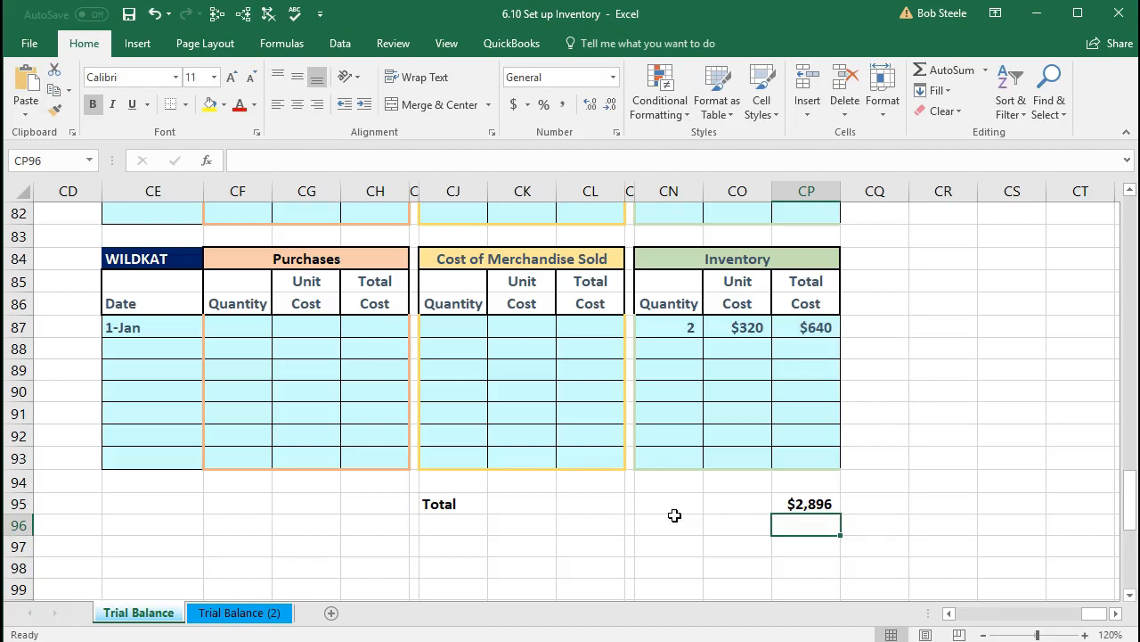
pyautogui.click(785, 507)
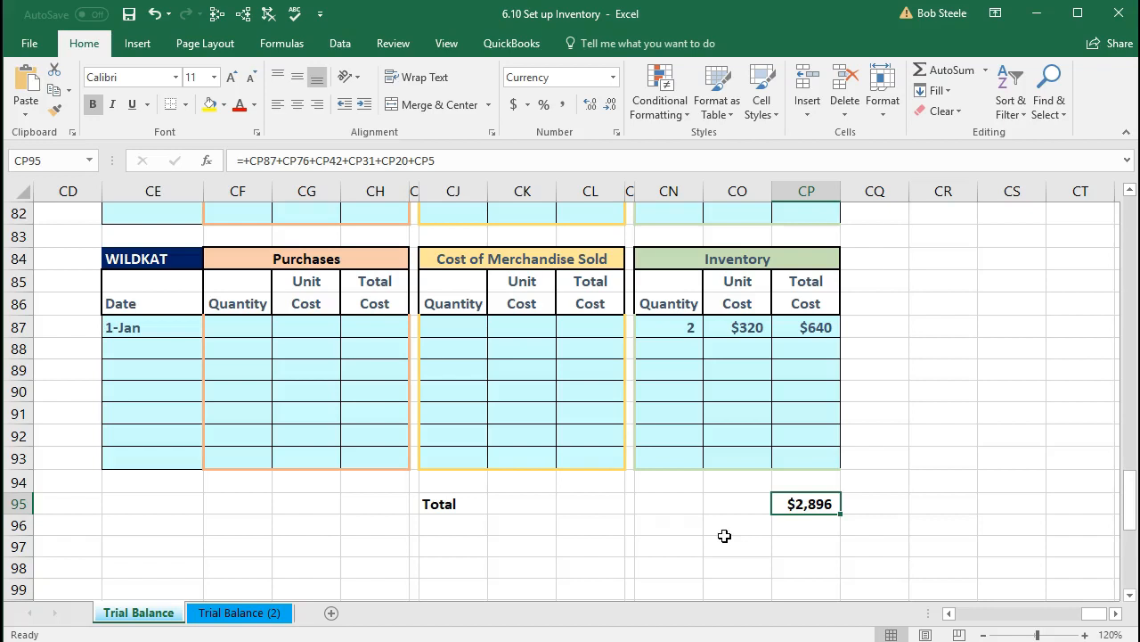
# Step: Enter the date 1/1 in the first row of the General Journal, cell A5
pyautogui.press('Up')
pyautogui.press('Up')
pyautogui.press('Up')
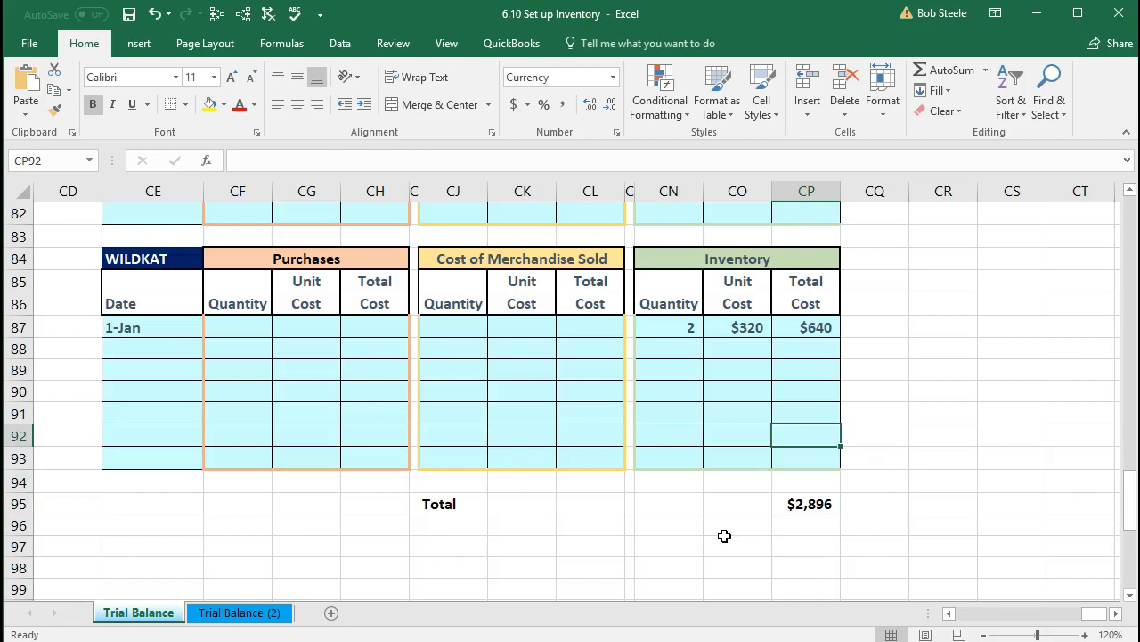
pyautogui.press('Left')
pyautogui.press('Left')
pyautogui.press('Left')
pyautogui.press('Left')
pyautogui.press('Left')
pyautogui.press('Left')
pyautogui.press('Left')
pyautogui.press('Left')
pyautogui.press('Left')
pyautogui.press('Left')
pyautogui.press('Left')
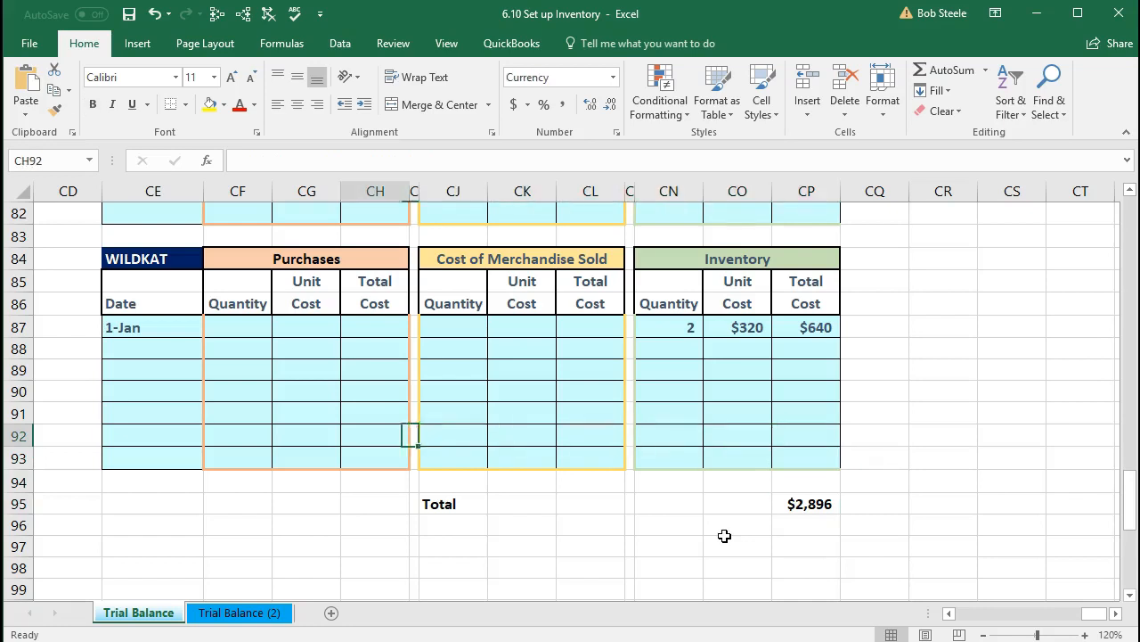
pyautogui.press('Left')
pyautogui.press('Left')
pyautogui.press('Left')
pyautogui.press('Left')
pyautogui.press('Left')
pyautogui.press('Left')
pyautogui.press('Left')
pyautogui.press('Left')
pyautogui.press('Left')
pyautogui.press('Left')
pyautogui.press('Left')
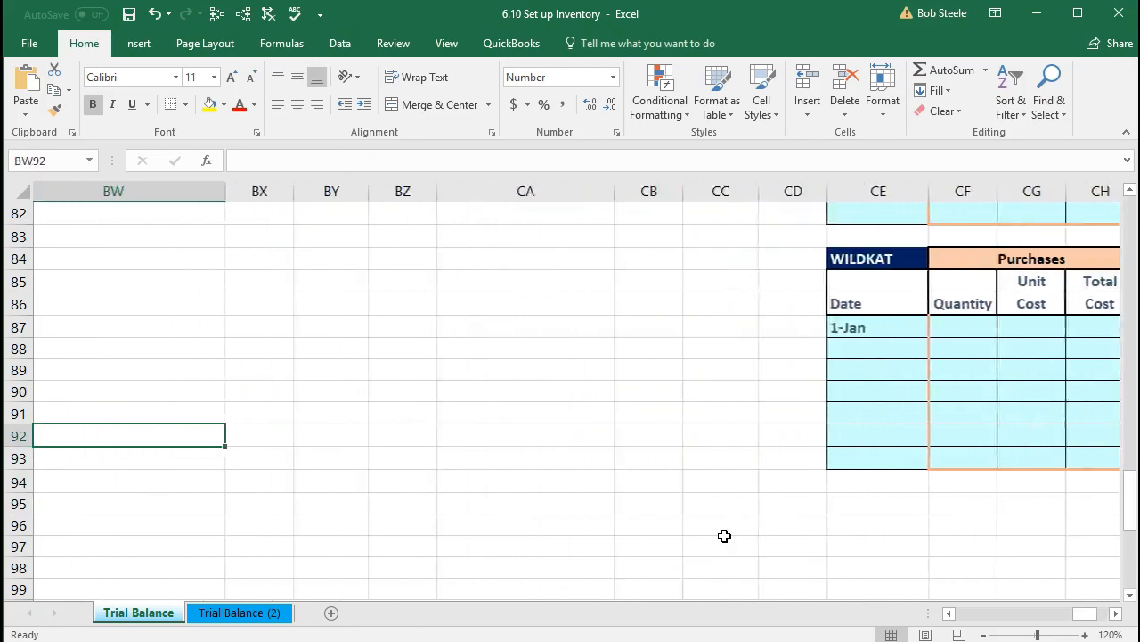
pyautogui.press('Left')
pyautogui.press('Left')
pyautogui.press('Left')
pyautogui.press('Left')
pyautogui.press('Left')
pyautogui.press('Left')
pyautogui.press('Left')
pyautogui.press('Left')
pyautogui.press('Left')
pyautogui.press('Left')
pyautogui.press('Left')
pyautogui.press('Left')
pyautogui.press('Left')
pyautogui.press('Left')
pyautogui.press('Left')
pyautogui.press('Left')
pyautogui.press('Left')
pyautogui.press('Left')
pyautogui.press('Left')
pyautogui.press('Left')
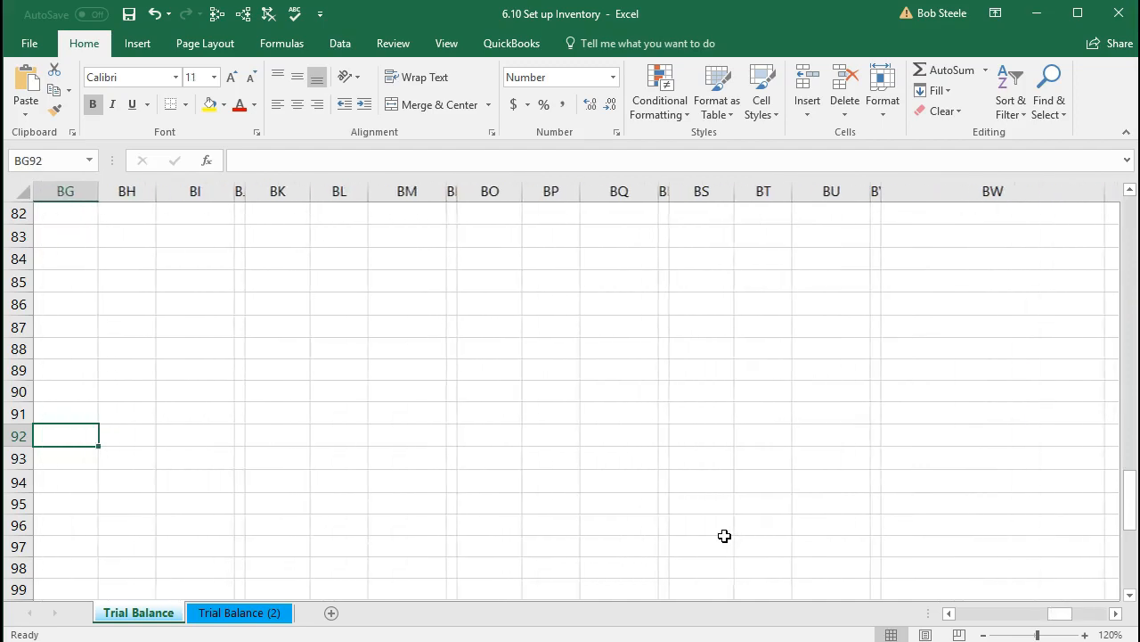
pyautogui.press('Left')
pyautogui.press('Left')
pyautogui.press('Left')
pyautogui.press('Left')
pyautogui.press('Left')
pyautogui.press('Left')
pyautogui.press('Left')
pyautogui.press('Left')
pyautogui.press('Left')
pyautogui.press('Left')
pyautogui.press('Left')
pyautogui.press('Left')
pyautogui.press('Left')
pyautogui.press('Left')
pyautogui.press('Left')
pyautogui.press('Left')
pyautogui.press('Left')
pyautogui.press('Left')
pyautogui.press('Left')
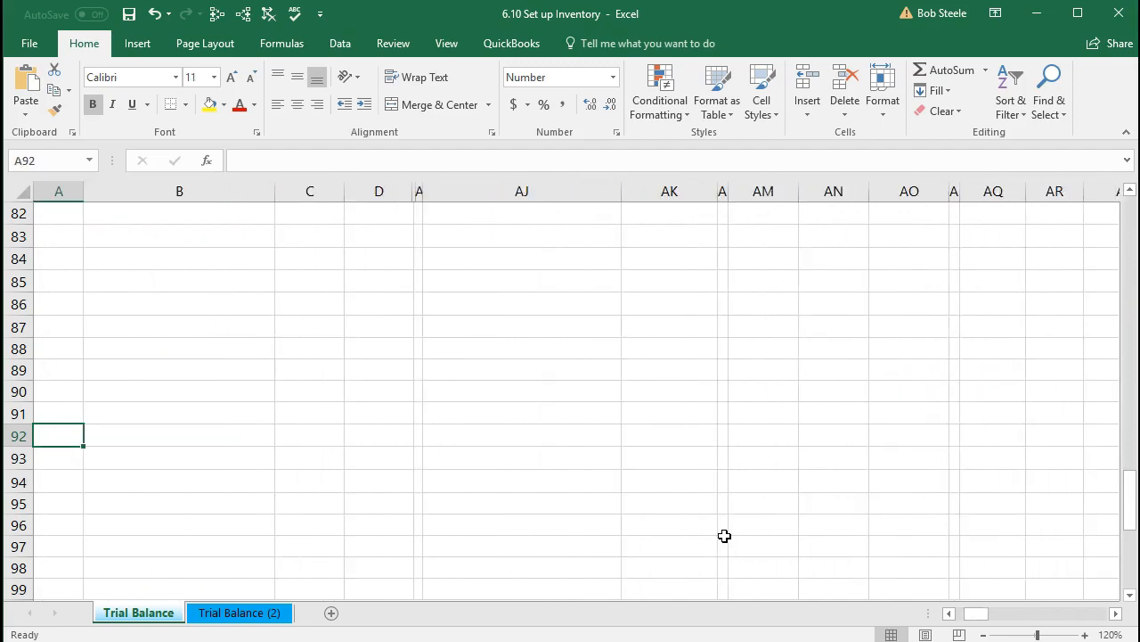
pyautogui.press('Up')
pyautogui.press('Up')
pyautogui.press('Up')
pyautogui.press('Up')
pyautogui.press('Up')
pyautogui.press('Up')
pyautogui.press('Up')
pyautogui.press('Up')
pyautogui.press('Up')
pyautogui.press('Up')
pyautogui.press('Up')
pyautogui.press('Up')
pyautogui.press('Up')
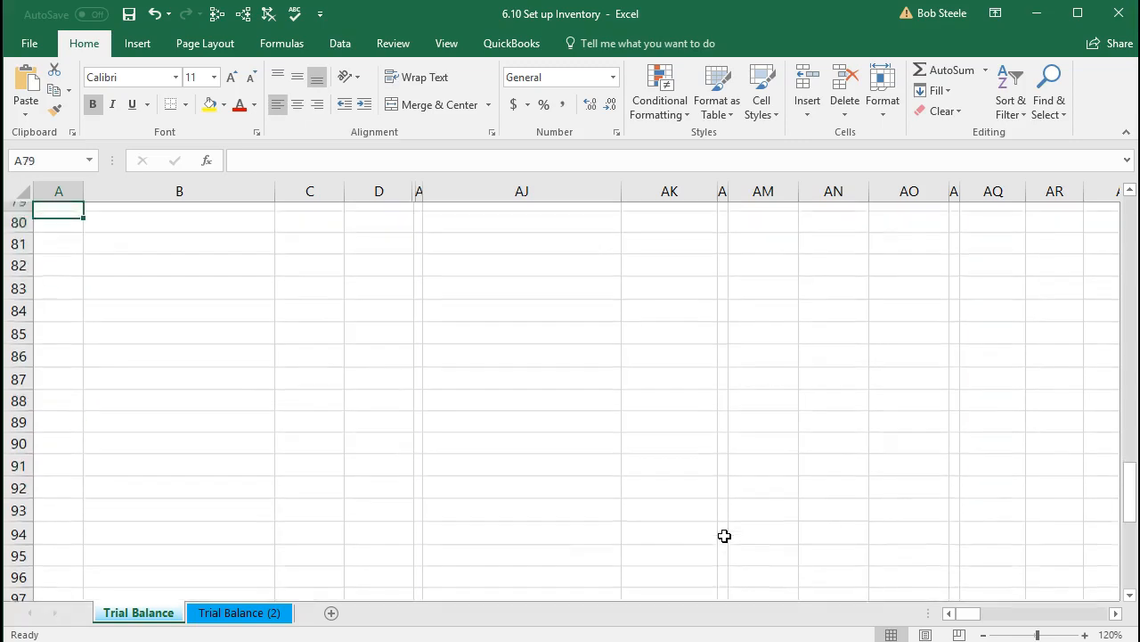
pyautogui.press('Up')
pyautogui.press('Up')
pyautogui.press('Up')
pyautogui.press('Up')
pyautogui.press('Up')
pyautogui.press('Up')
pyautogui.press('Up')
pyautogui.press('Up')
pyautogui.press('Up')
pyautogui.press('Up')
pyautogui.press('Up')
pyautogui.press('Up')
pyautogui.press('Up')
pyautogui.press('Up')
pyautogui.press('Up')
pyautogui.press('Up')
pyautogui.press('Up')
pyautogui.press('Up')
pyautogui.press('Up')
pyautogui.press('Up')
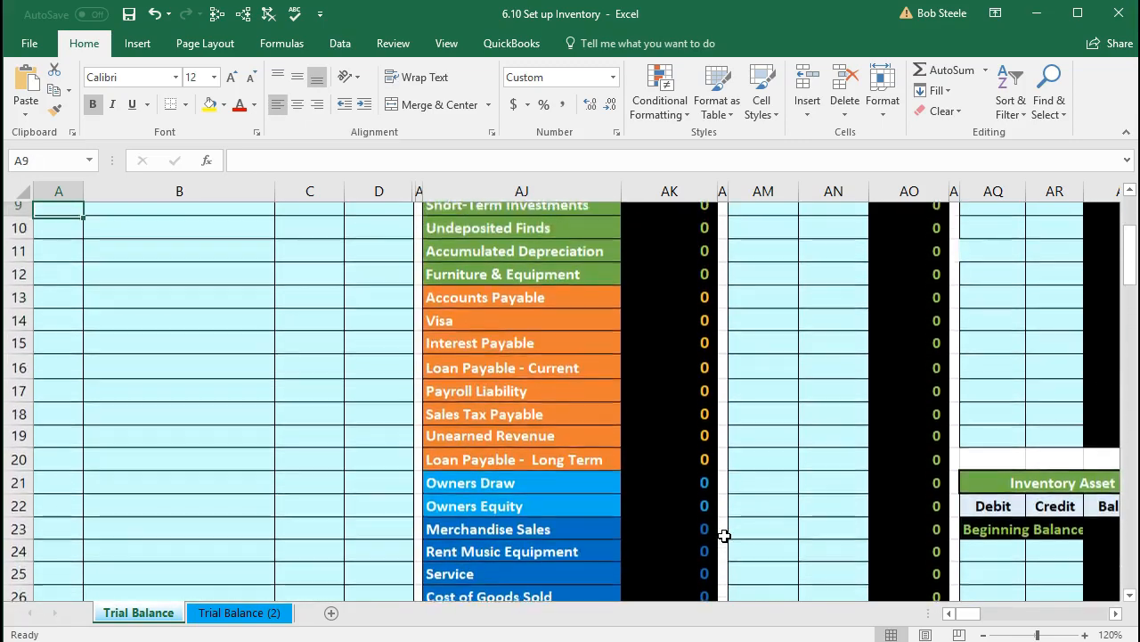
pyautogui.press('Up')
pyautogui.press('Up')
pyautogui.press('Up')
pyautogui.press('Up')
pyautogui.press('Up')
pyautogui.press('Up')
pyautogui.press('Up')
pyautogui.press('Up')
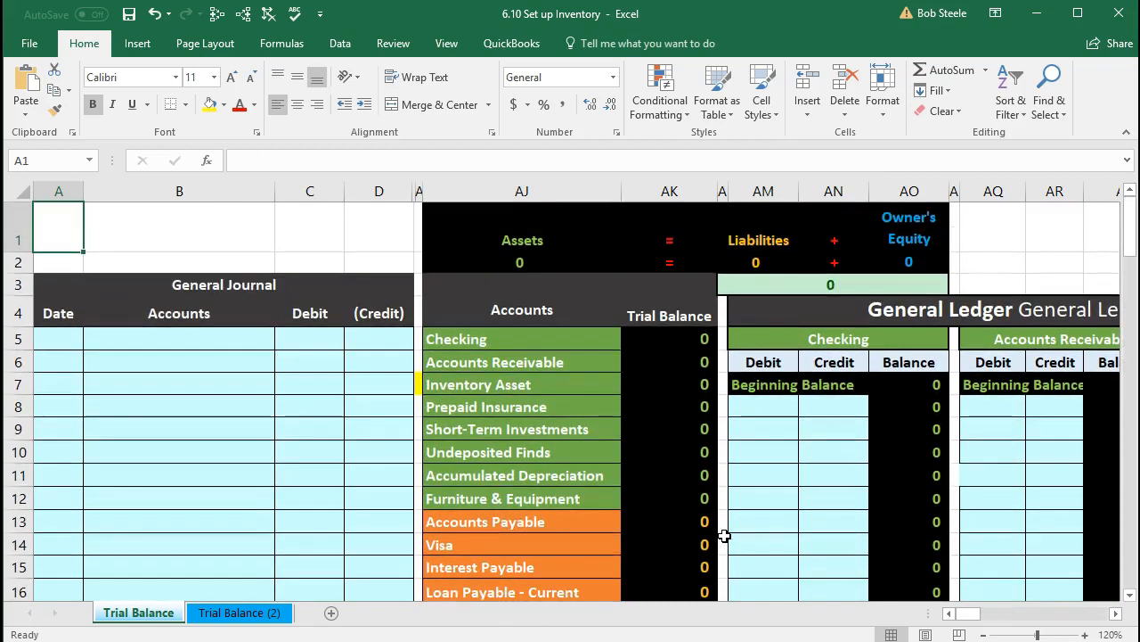
pyautogui.click(70, 345)
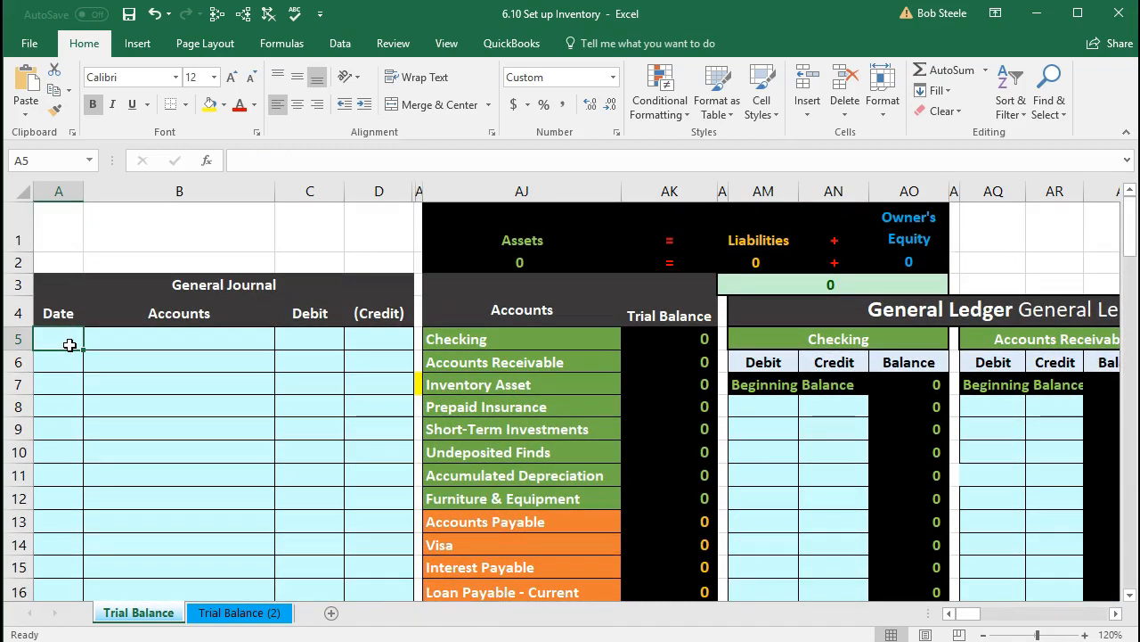
pyautogui.click(514, 385)
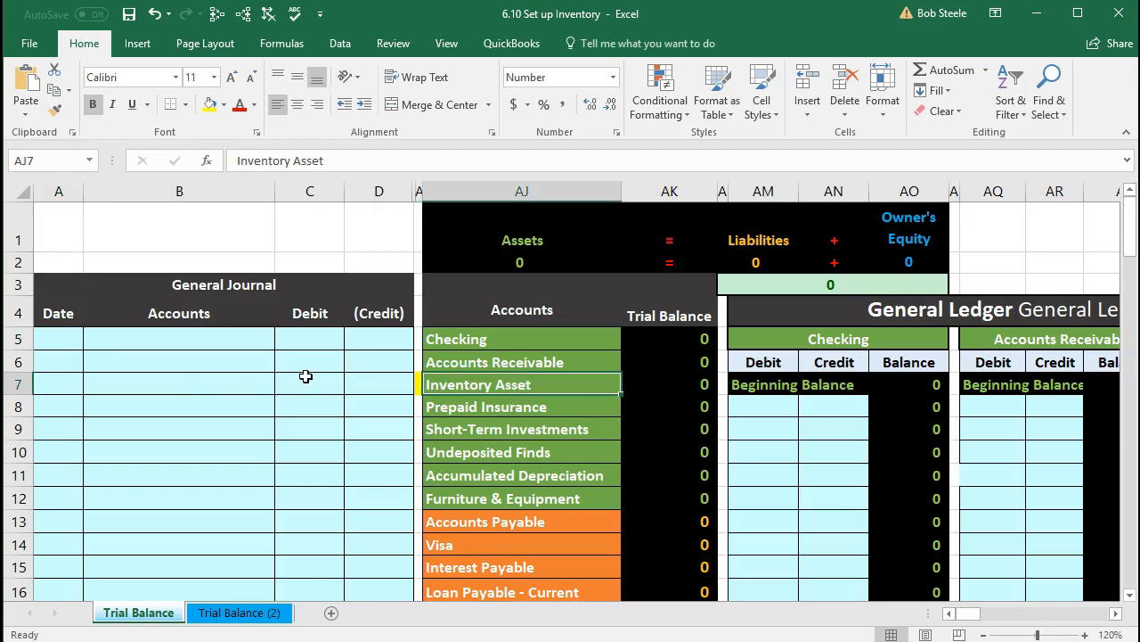
pyautogui.click(71, 347)
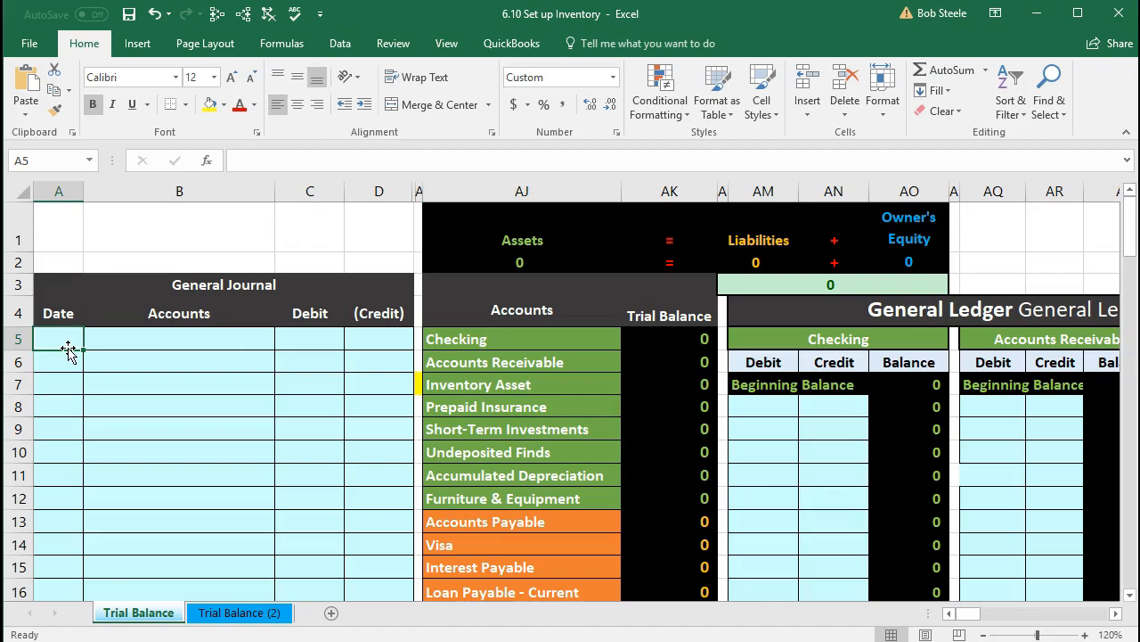
pyautogui.write('1/1')
pyautogui.press('Return')
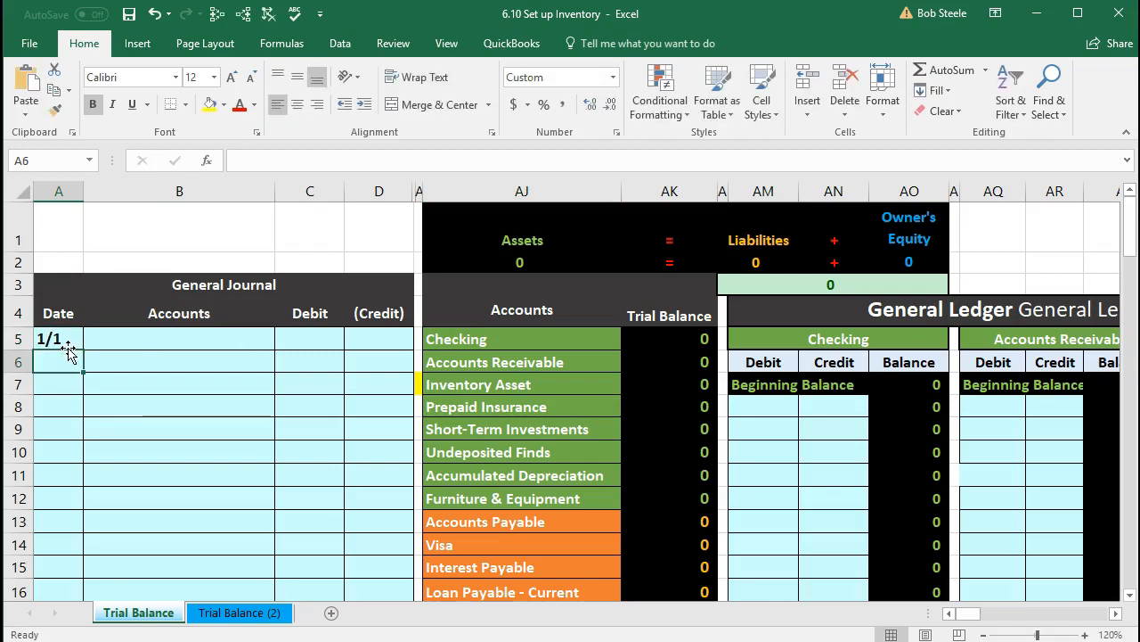
pyautogui.press('Up')
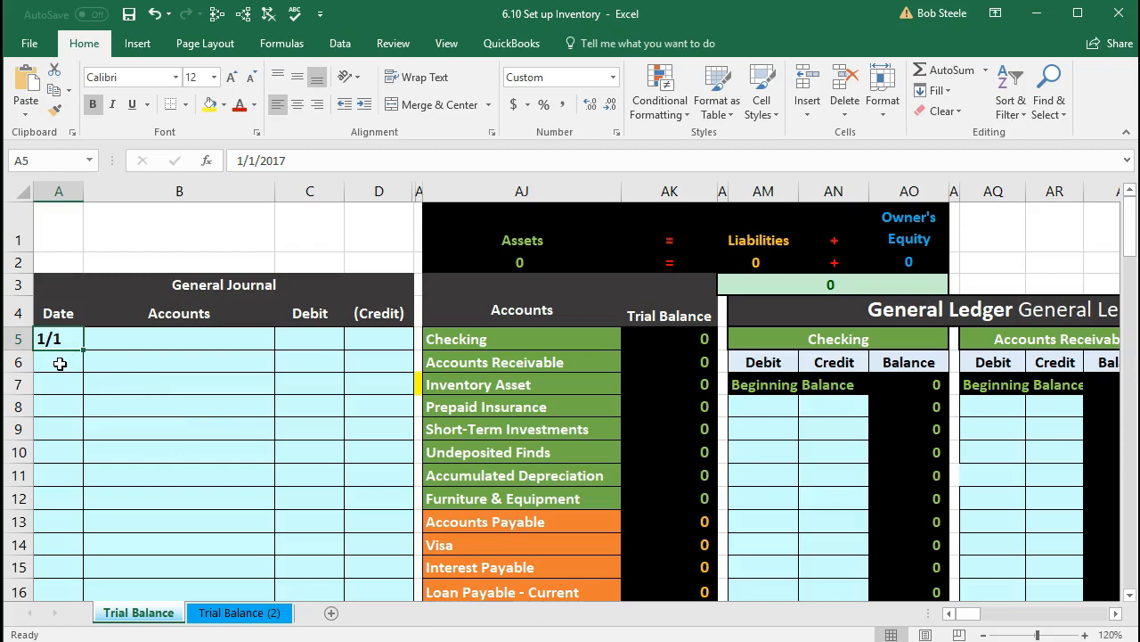
# Step: Copy the Inventory Asset account name from the trial balance into the General Journal's cell B5, pasting values only
pyautogui.click(116, 344)
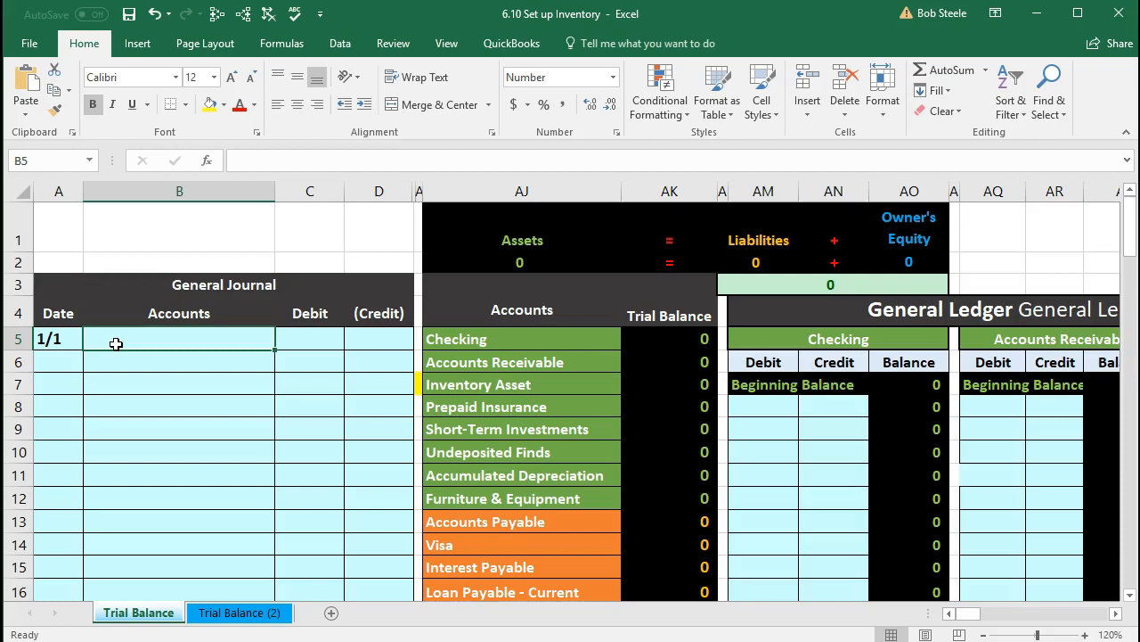
pyautogui.click(455, 390)
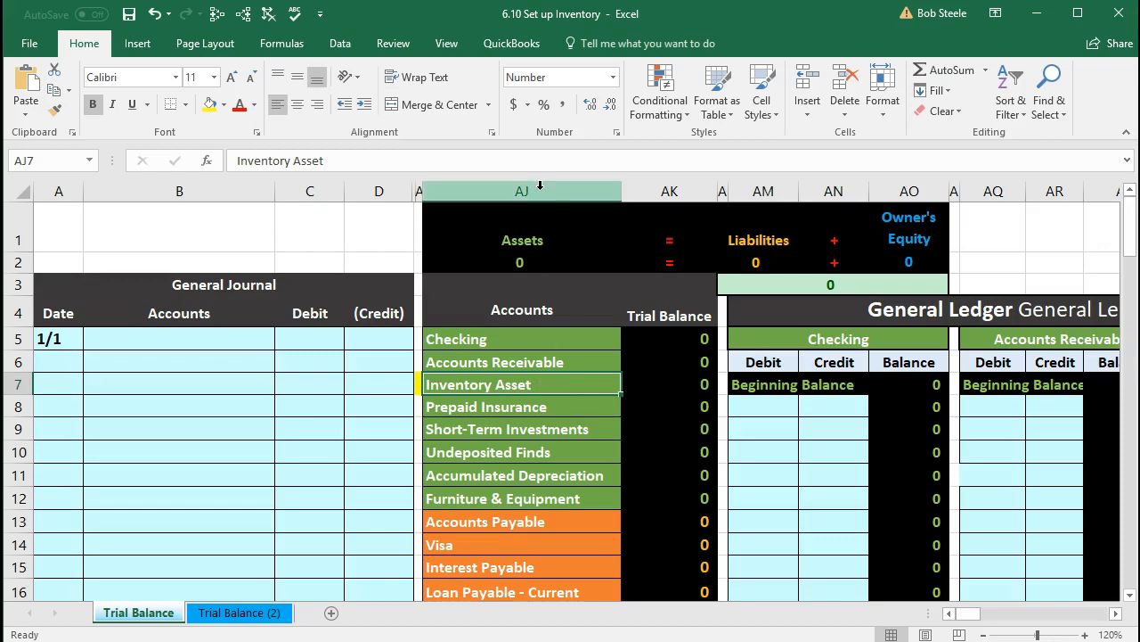
pyautogui.rightClick(577, 382)
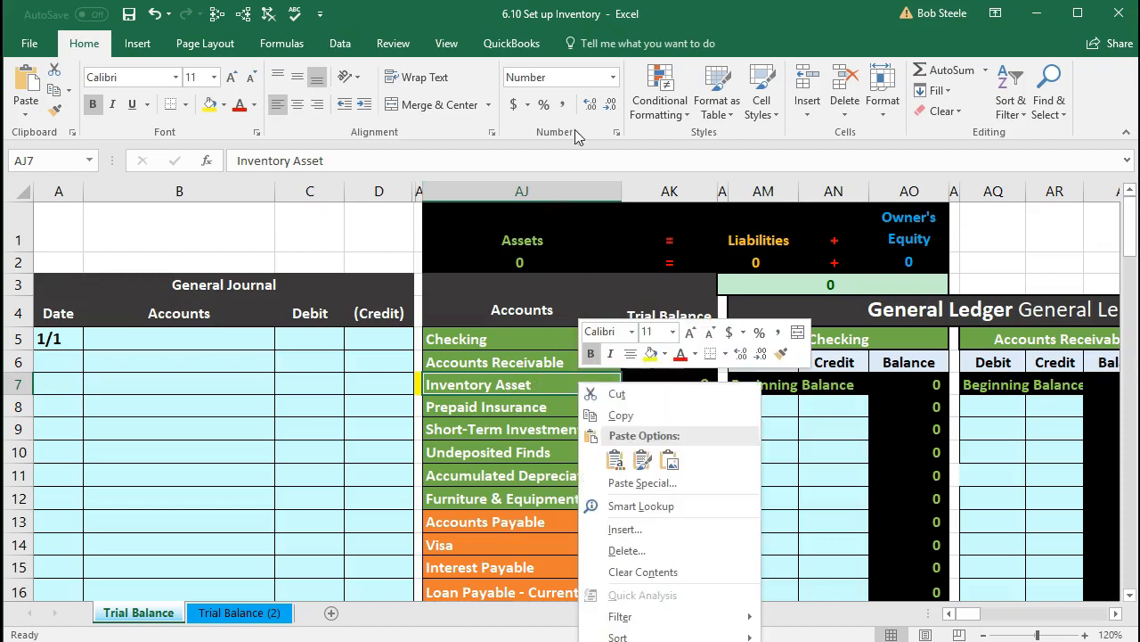
pyautogui.click(615, 415)
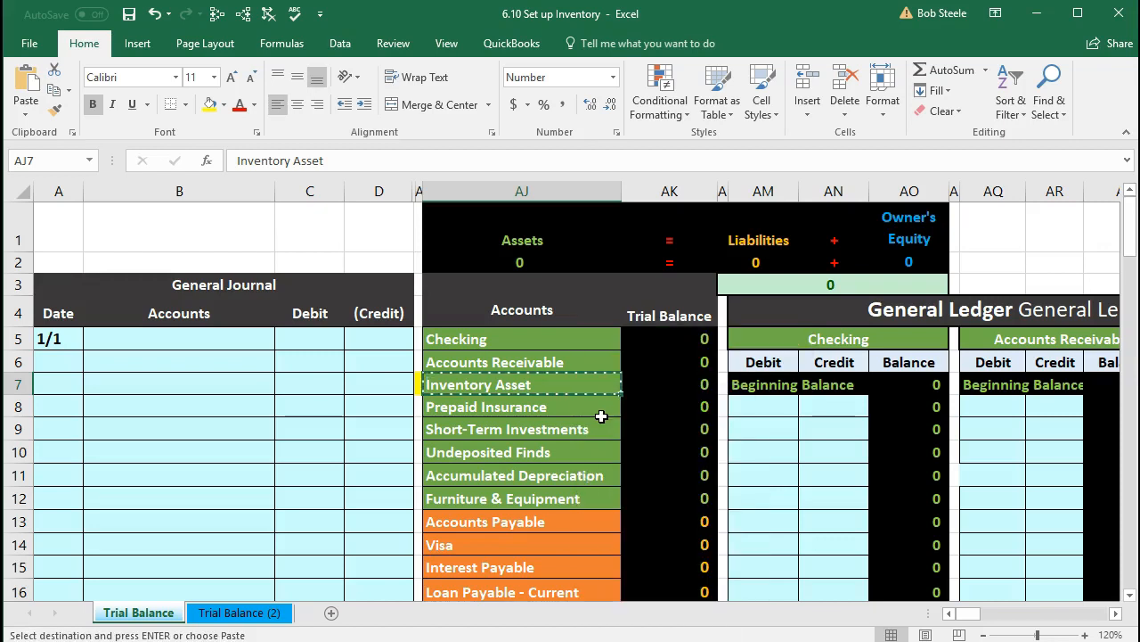
pyautogui.click(159, 337)
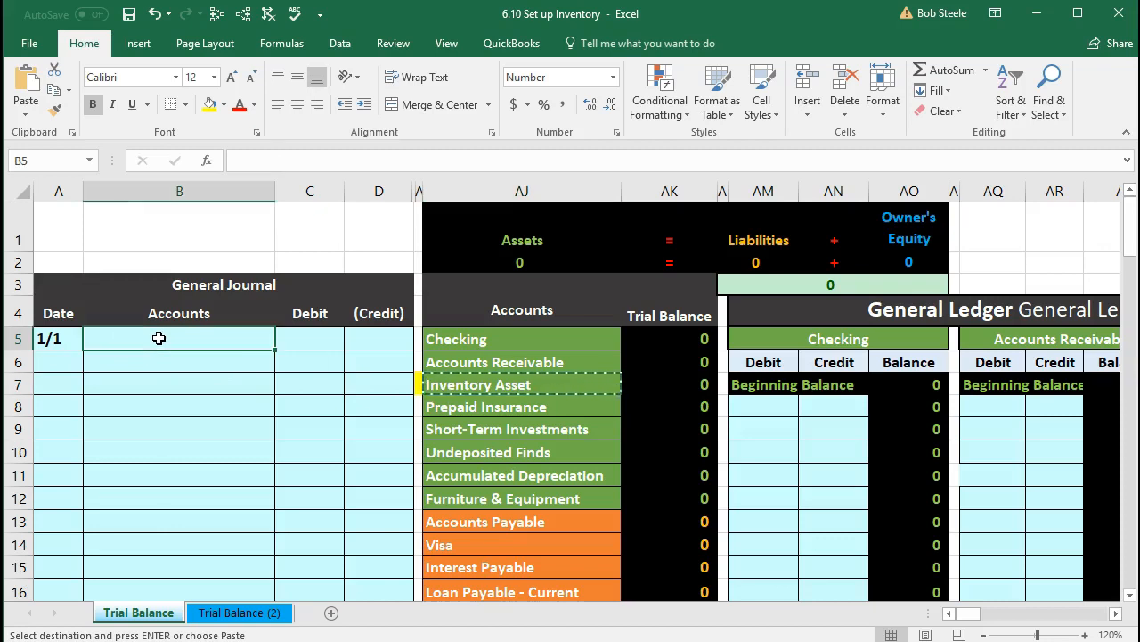
pyautogui.rightClick(158, 338)
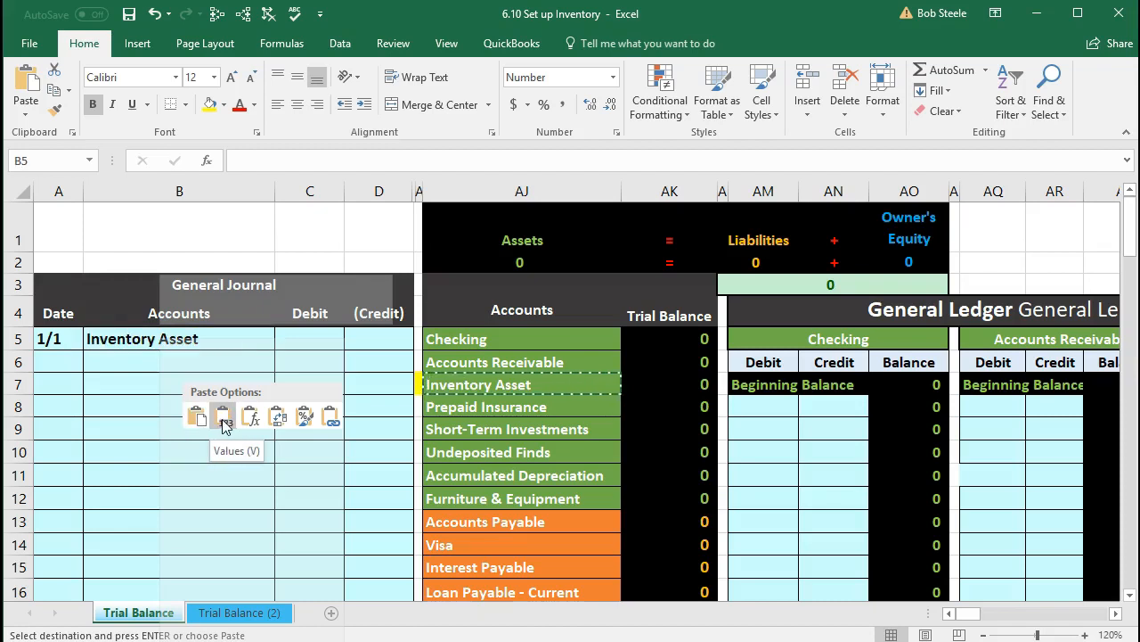
pyautogui.click(225, 424)
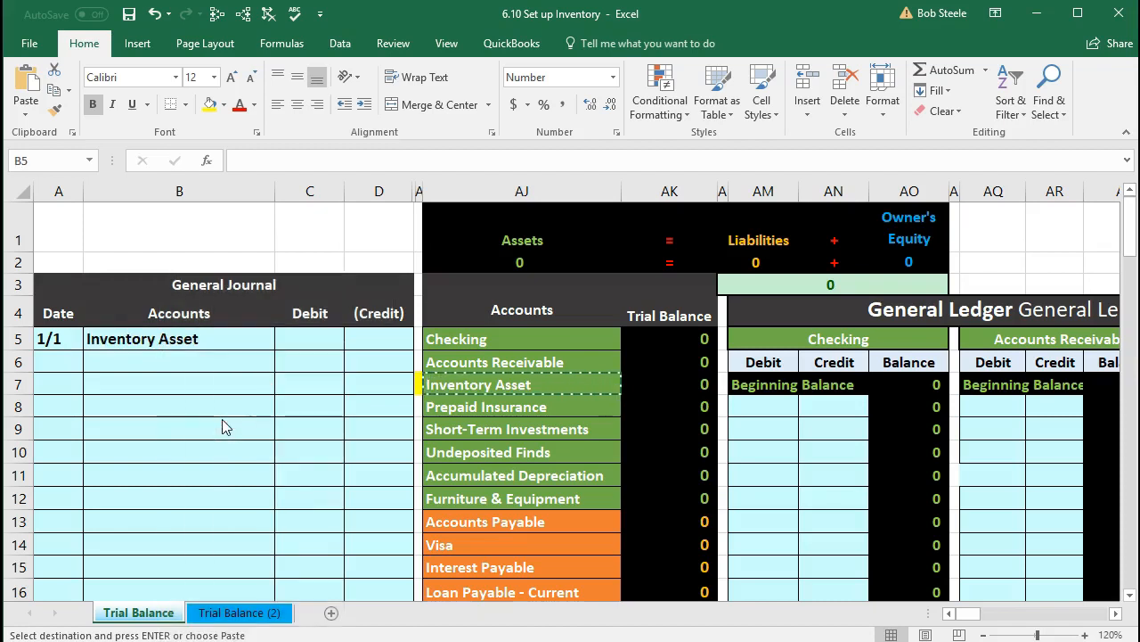
# Step: Enter a debit of 2897 for Inventory Asset in C5 and a matching credit of -2897 in D6
pyautogui.click(307, 347)
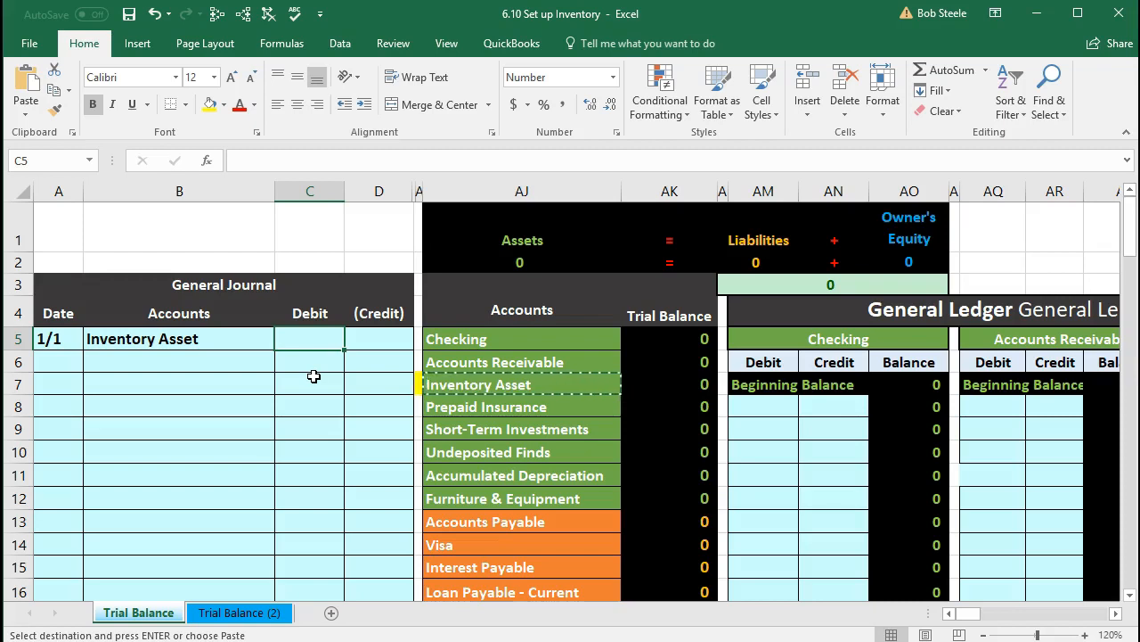
pyautogui.write('2897')
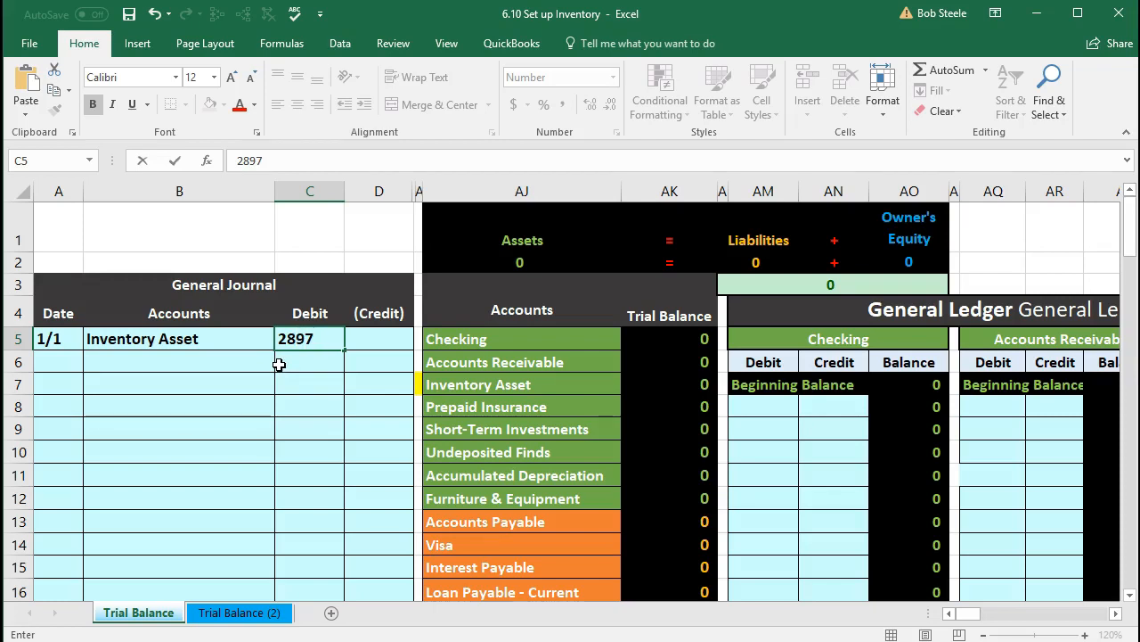
pyautogui.press('Return')
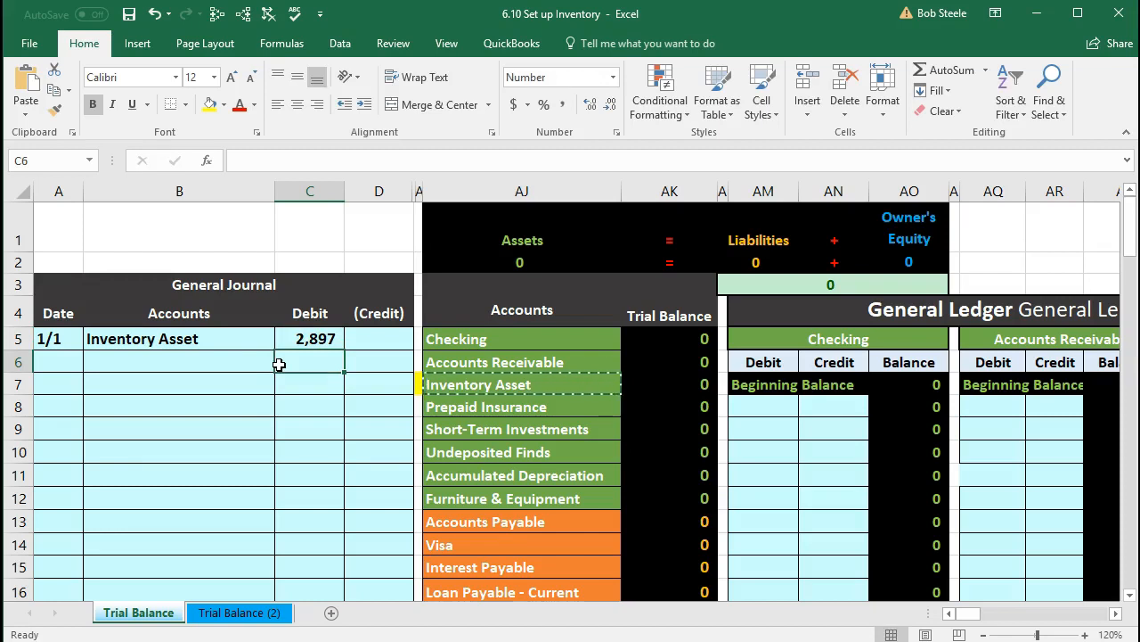
pyautogui.press('Right')
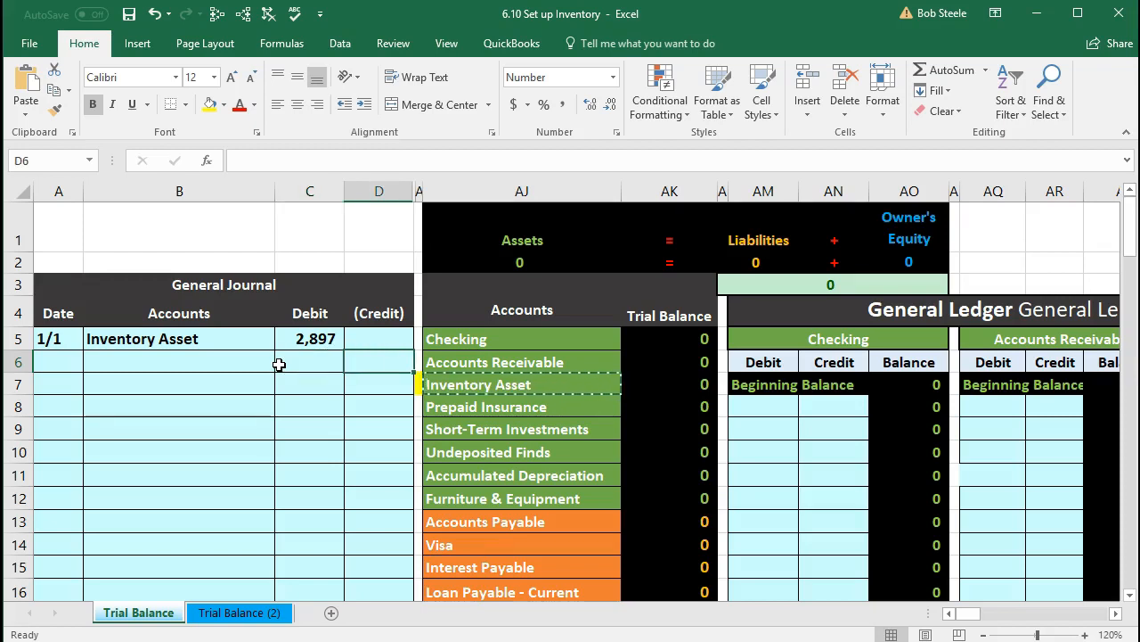
pyautogui.write('-2897')
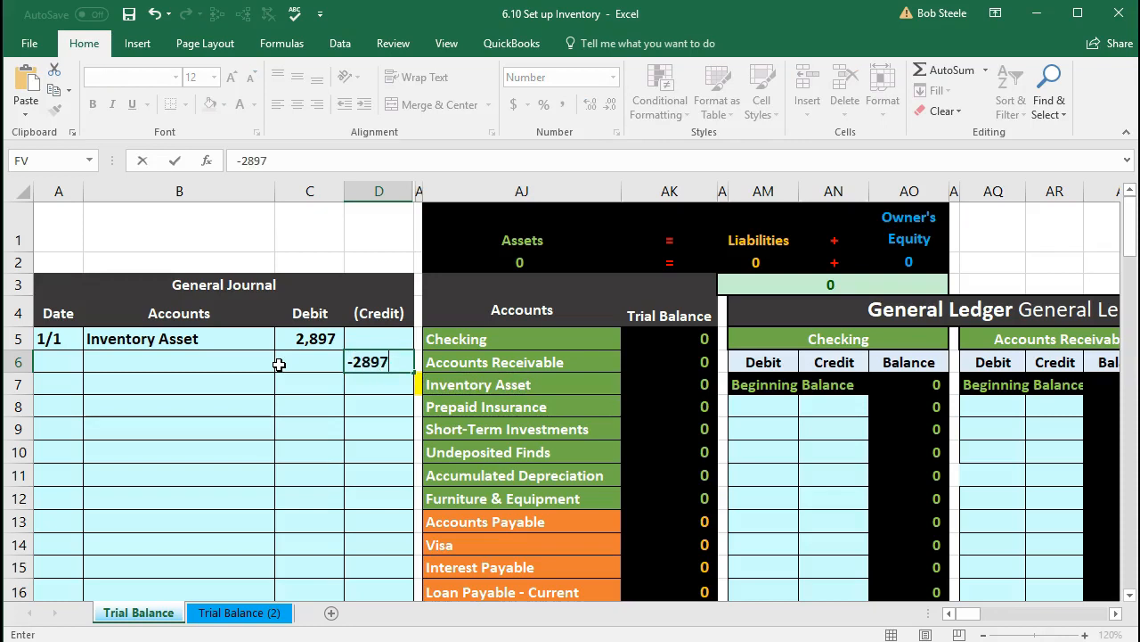
pyautogui.press('Return')
pyautogui.press('Up')
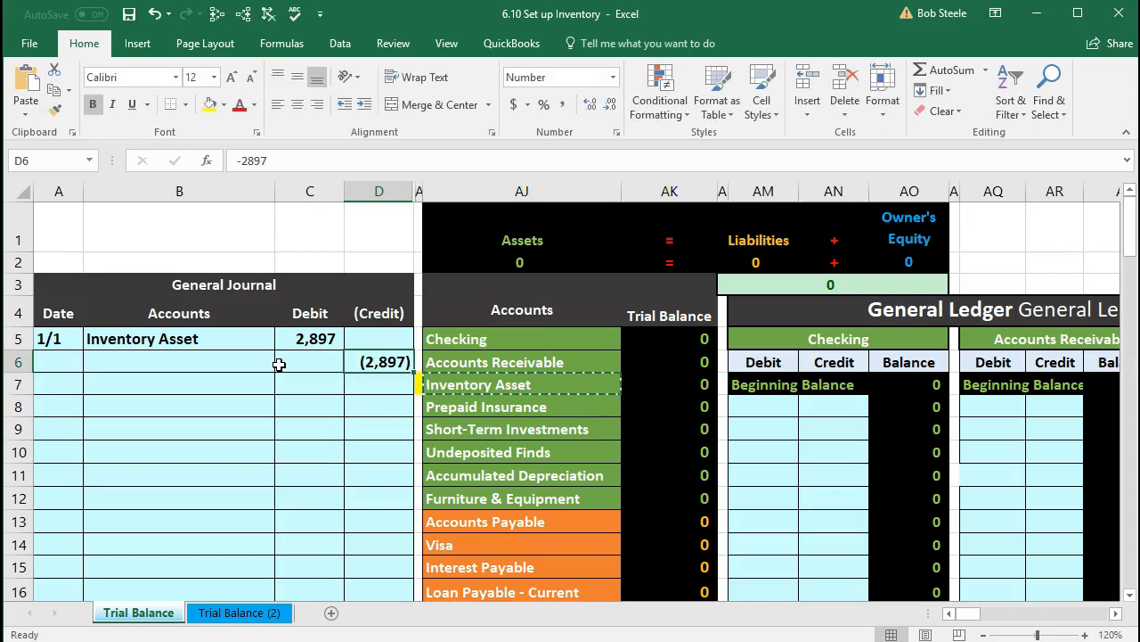
pyautogui.write('-289')
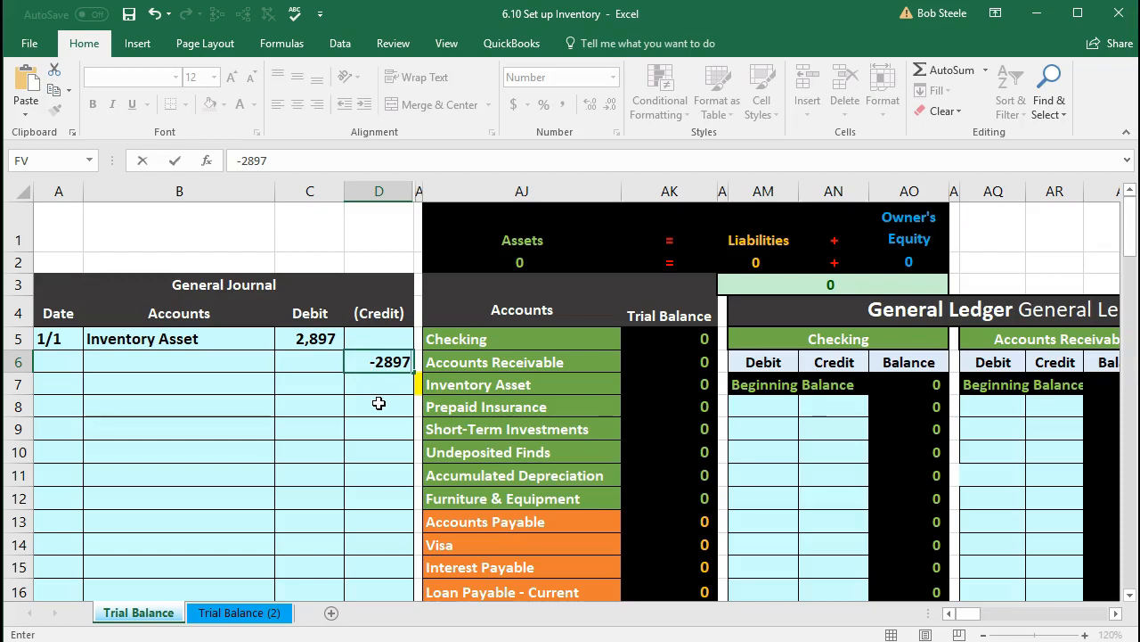
pyautogui.press('Return')
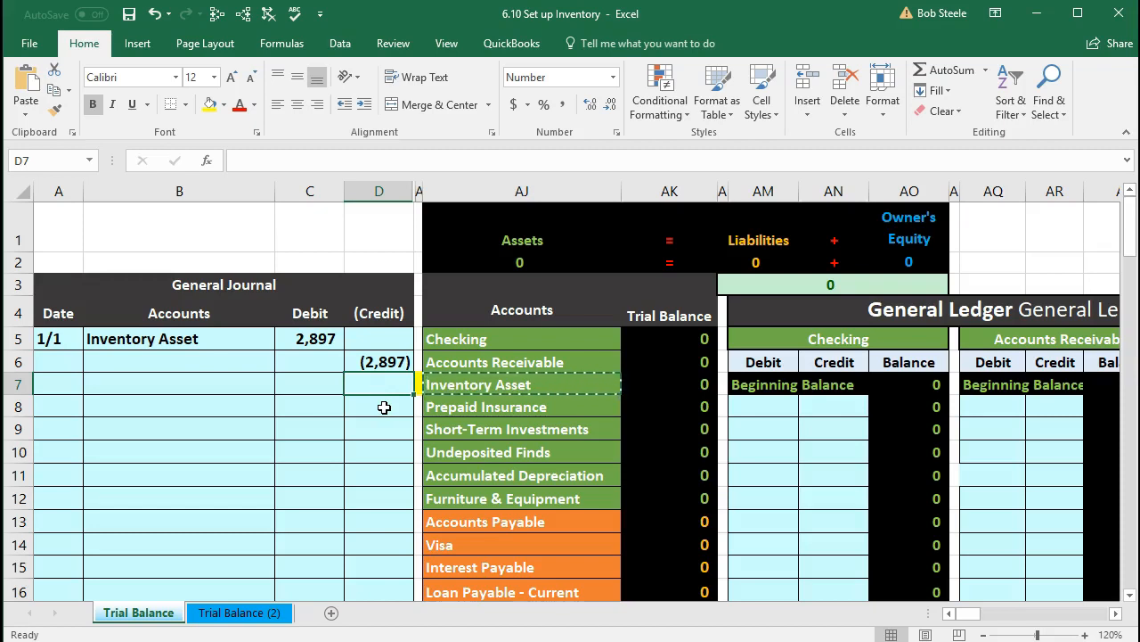
# Step: Examine the Owners Equity and Accounts Payable rows in the trial balance as possible accounts for the credit side
pyautogui.scroll(-1, 384, 407)
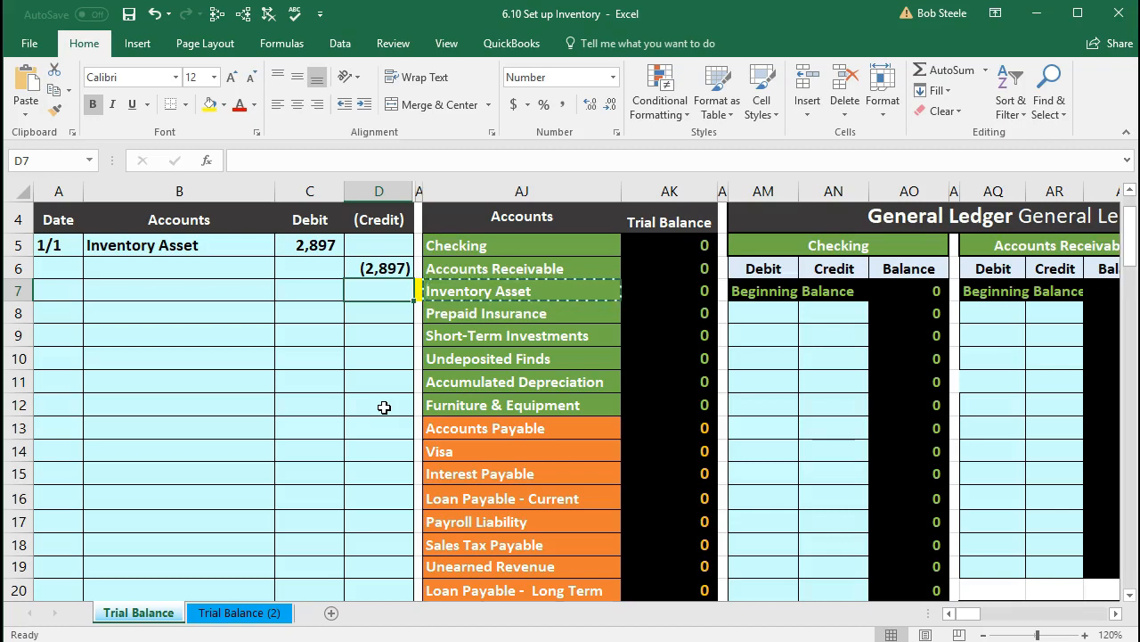
pyautogui.scroll(-2, 384, 407)
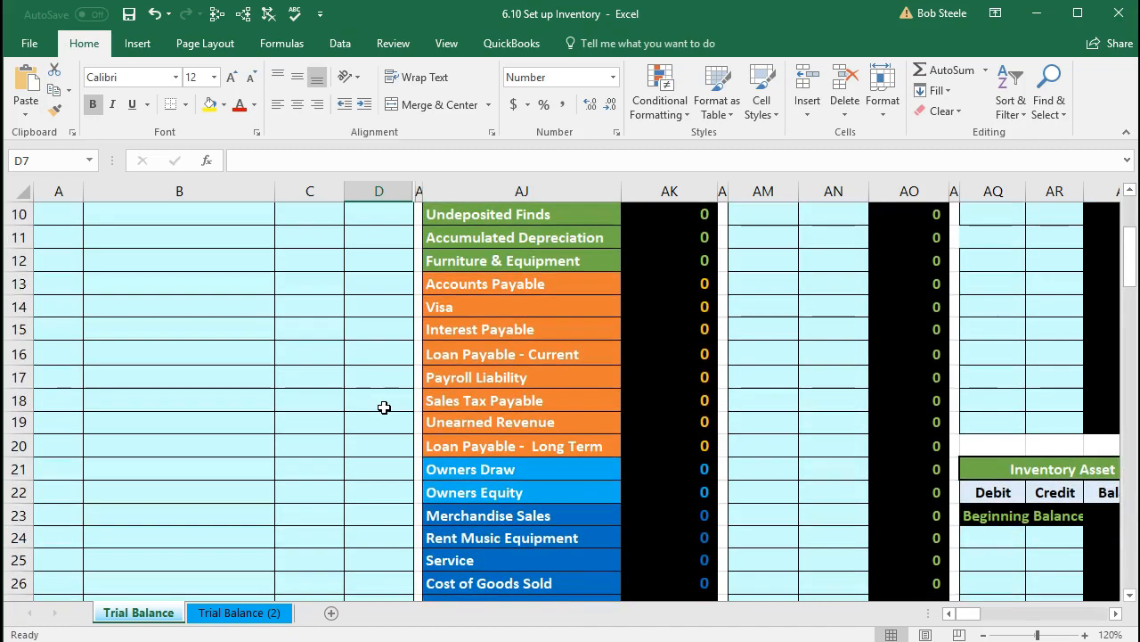
pyautogui.click(463, 495)
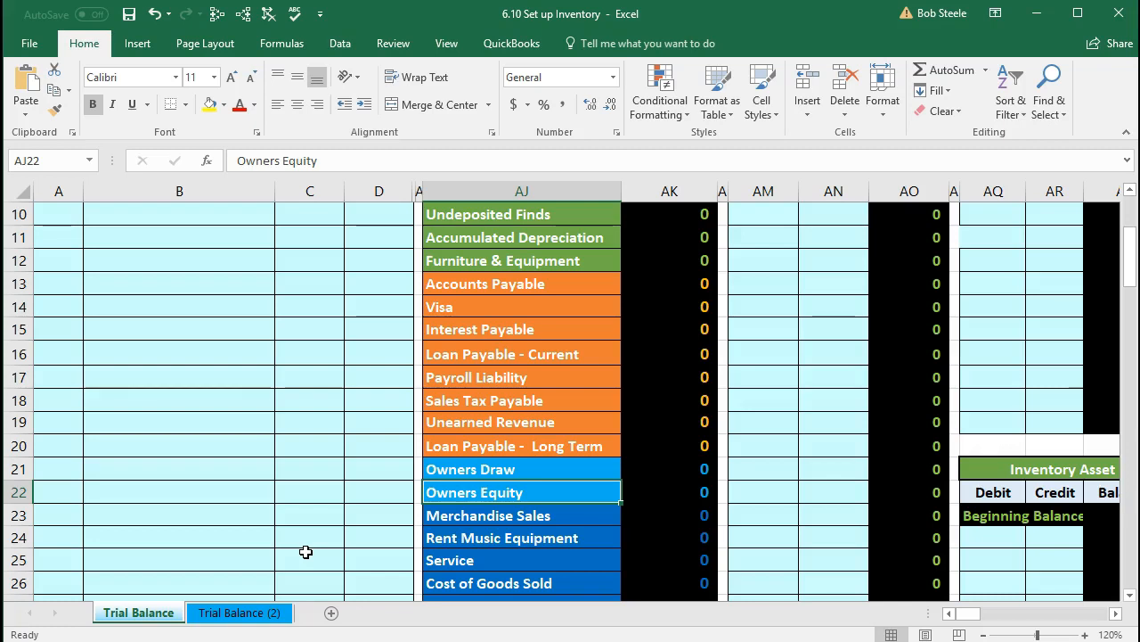
pyautogui.click(477, 286)
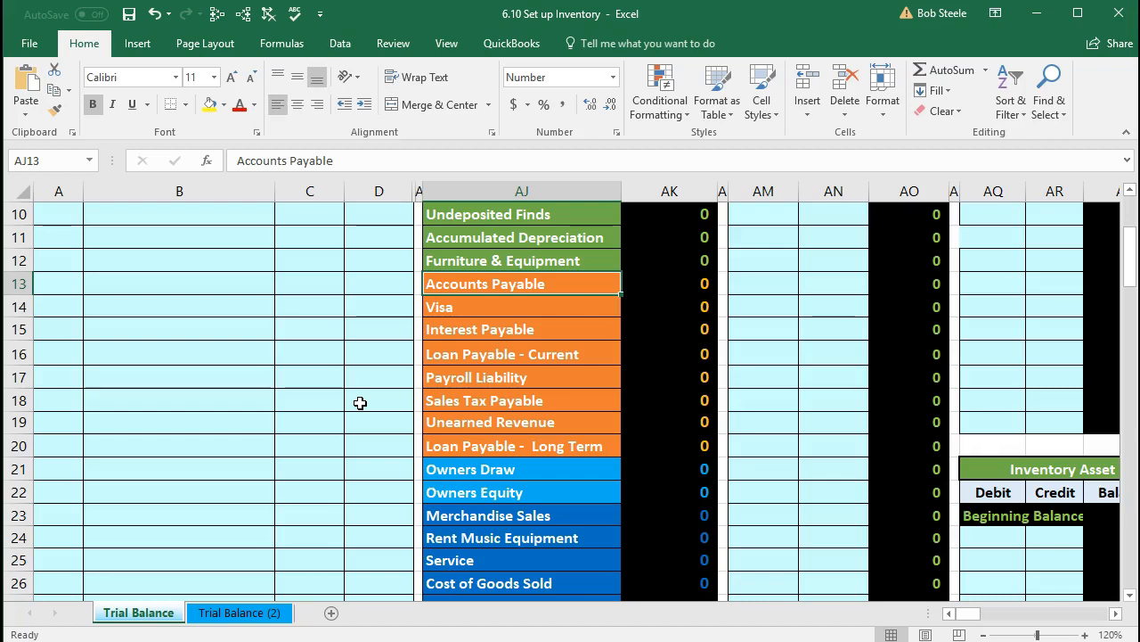
pyautogui.scroll(2, 341, 422)
pyautogui.scroll(1, 341, 422)
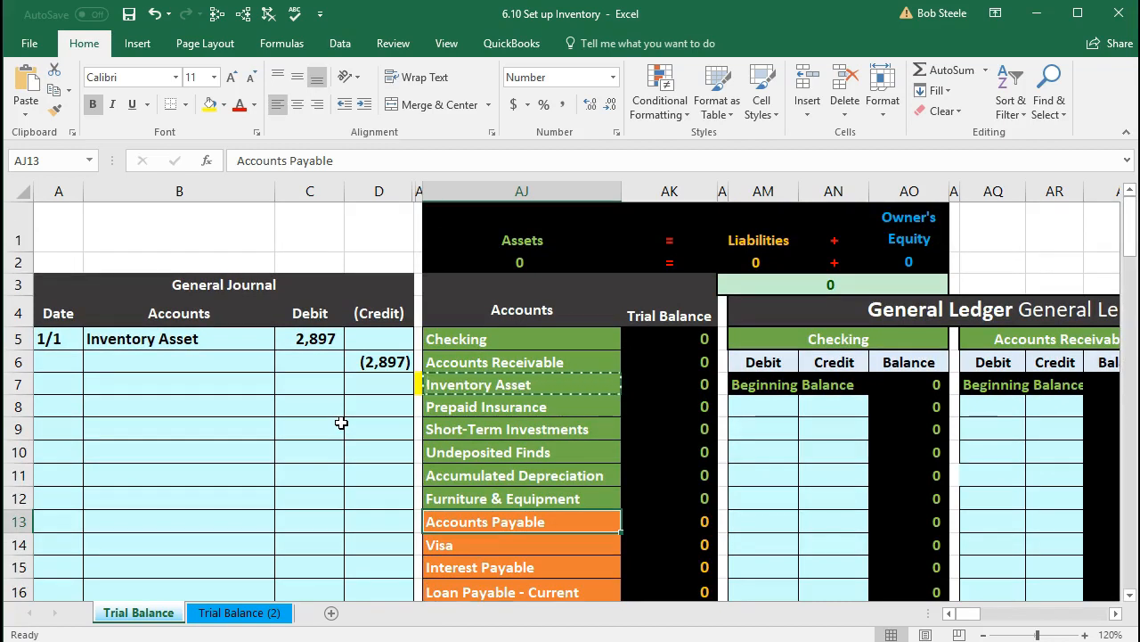
pyautogui.scroll(-2, 341, 422)
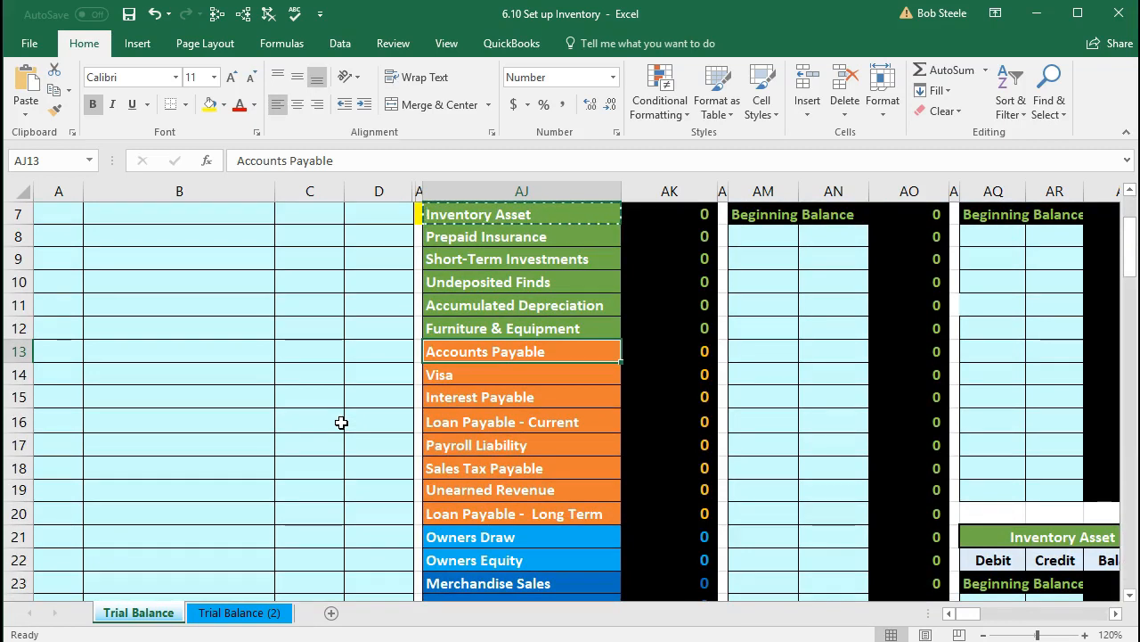
pyautogui.click(434, 562)
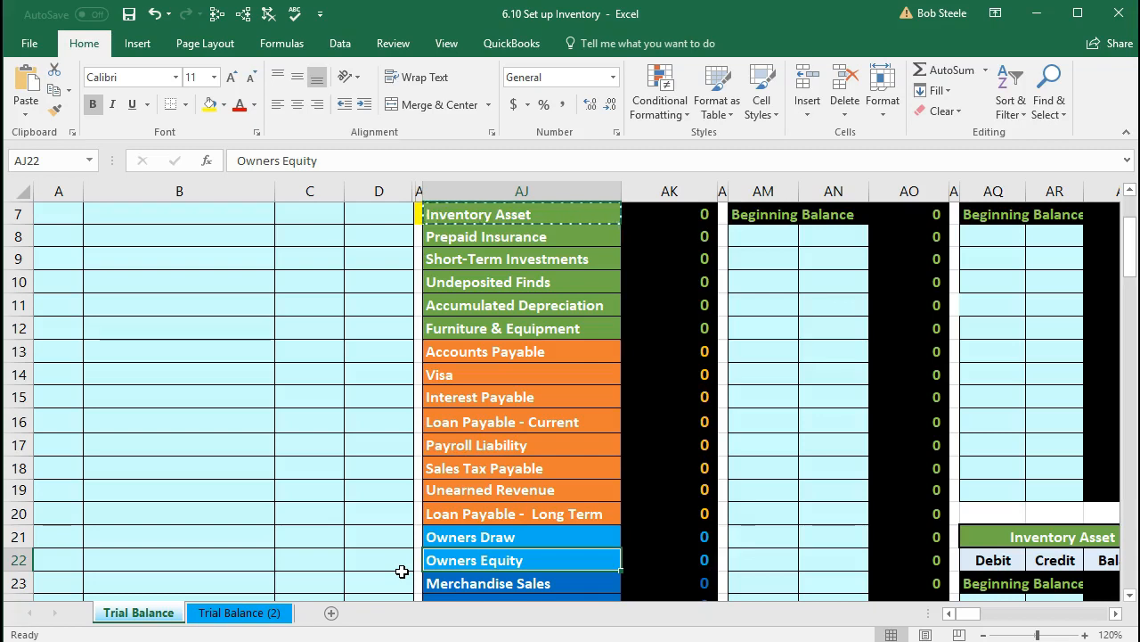
pyautogui.click(487, 351)
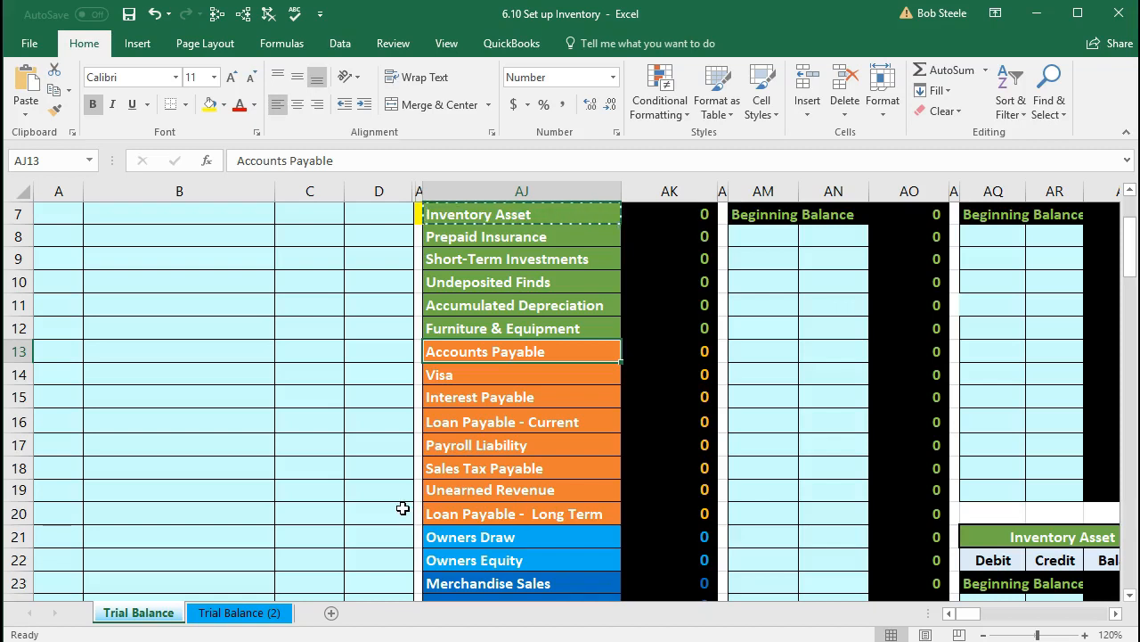
pyautogui.scroll(-1, 402, 507)
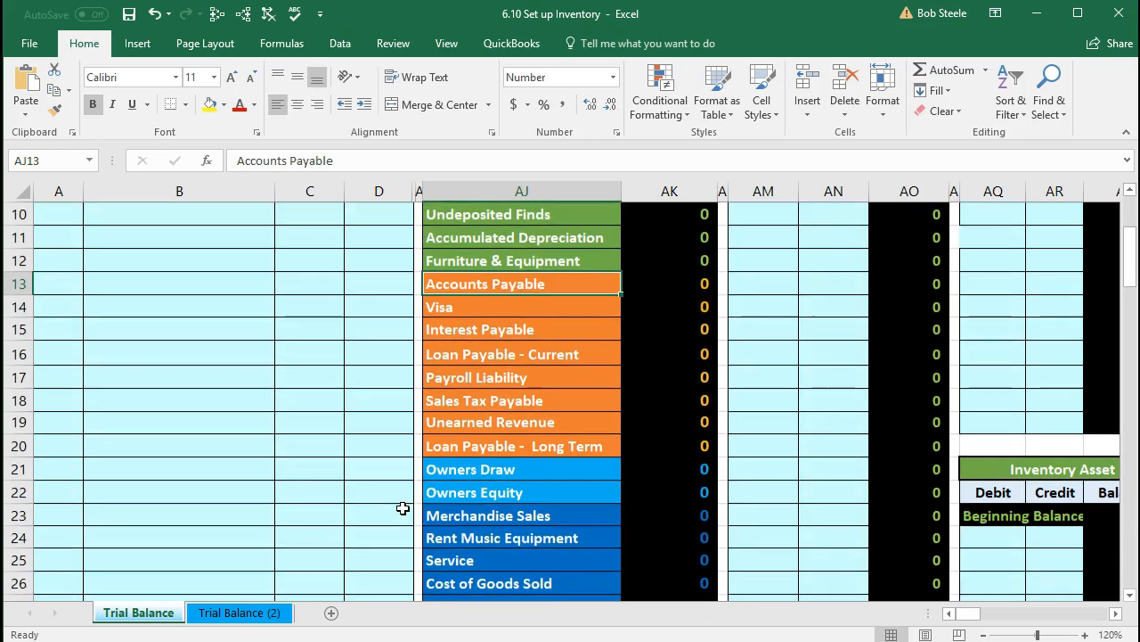
# Step: Copy the Owners Equity account name from the trial balance into the General Journal's cell B6, pasting values only
pyautogui.click(467, 493)
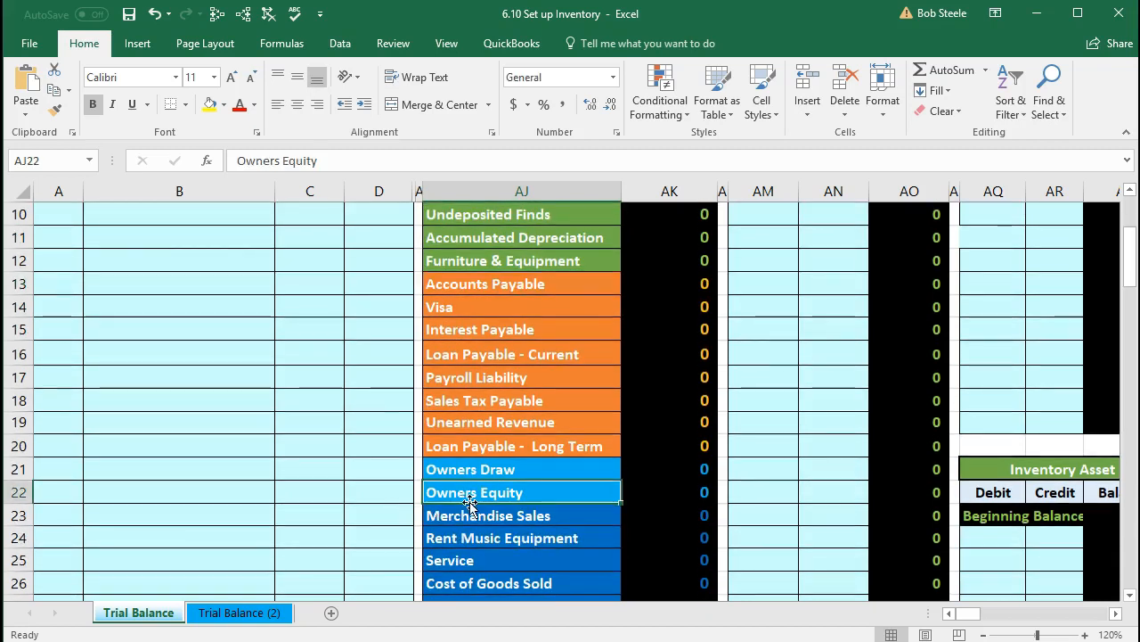
pyautogui.rightClick(468, 491)
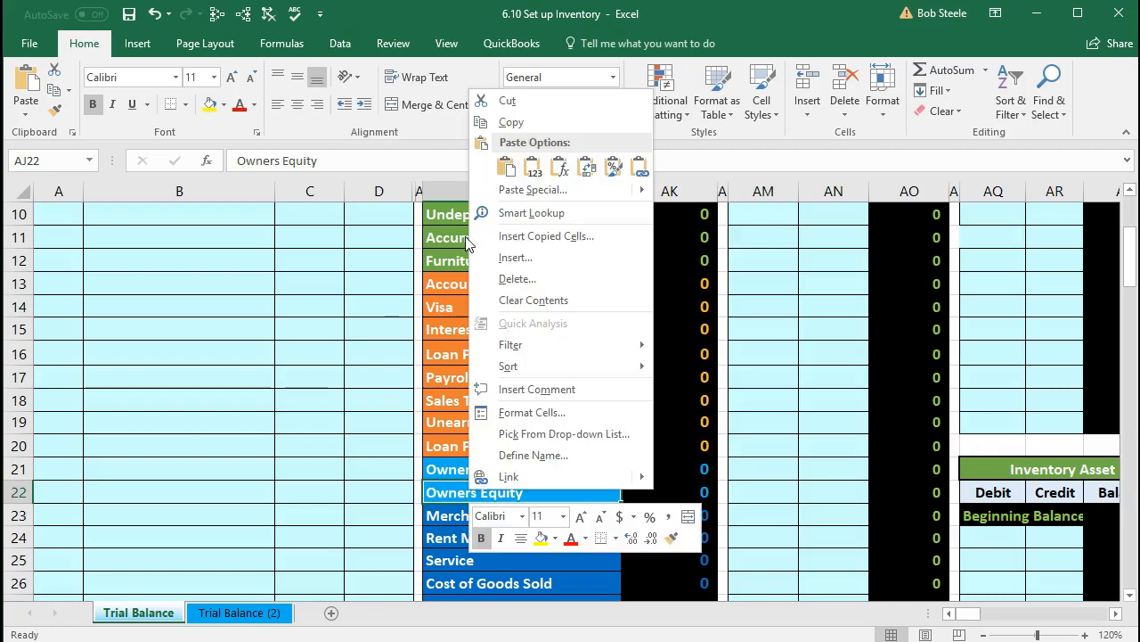
pyautogui.press('Escape')
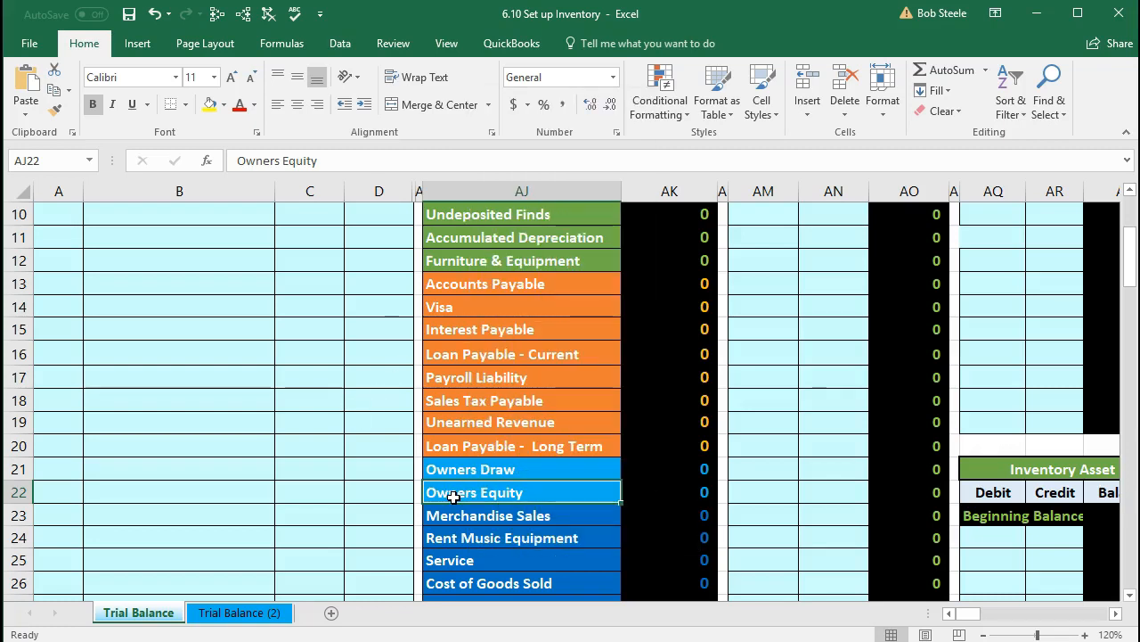
pyautogui.rightClick(454, 496)
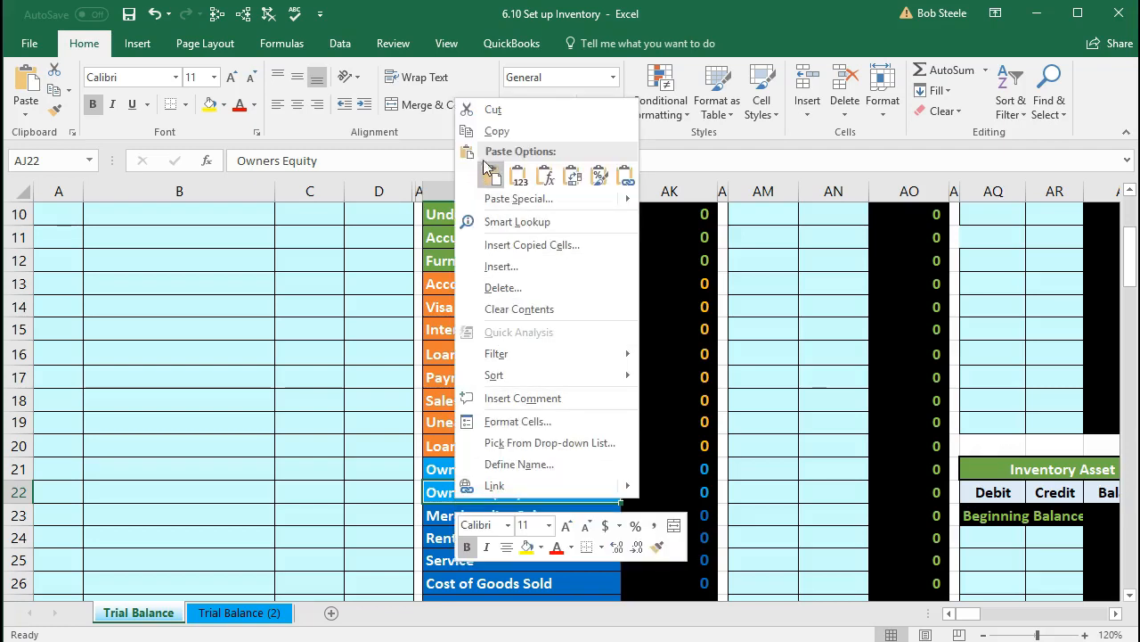
pyautogui.click(496, 131)
pyautogui.scroll(3, 247, 343)
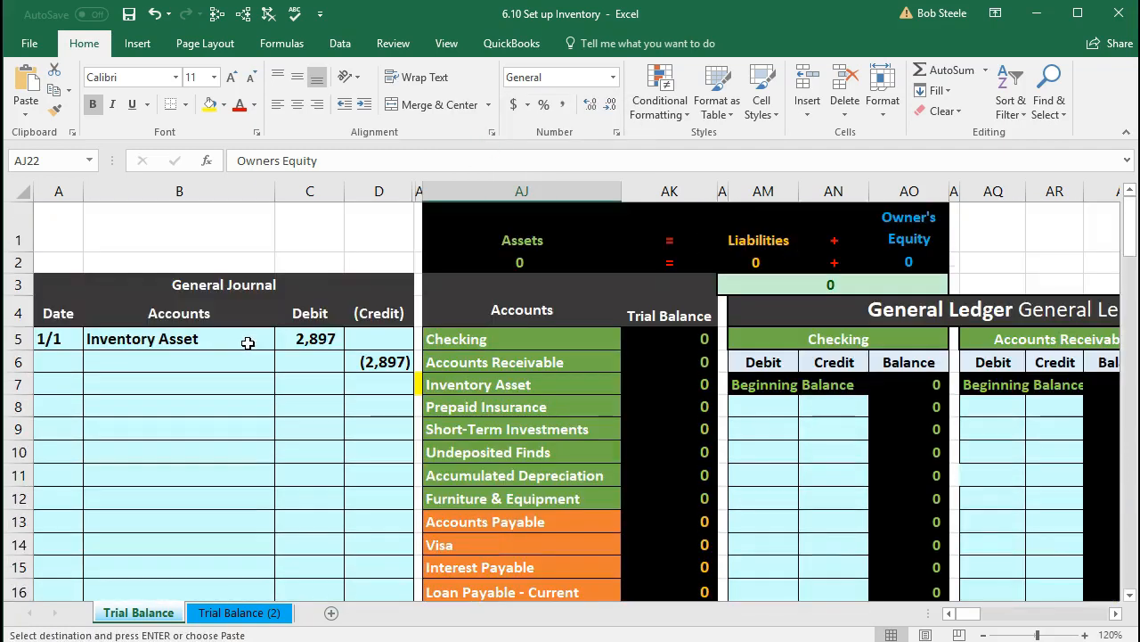
pyautogui.click(197, 358)
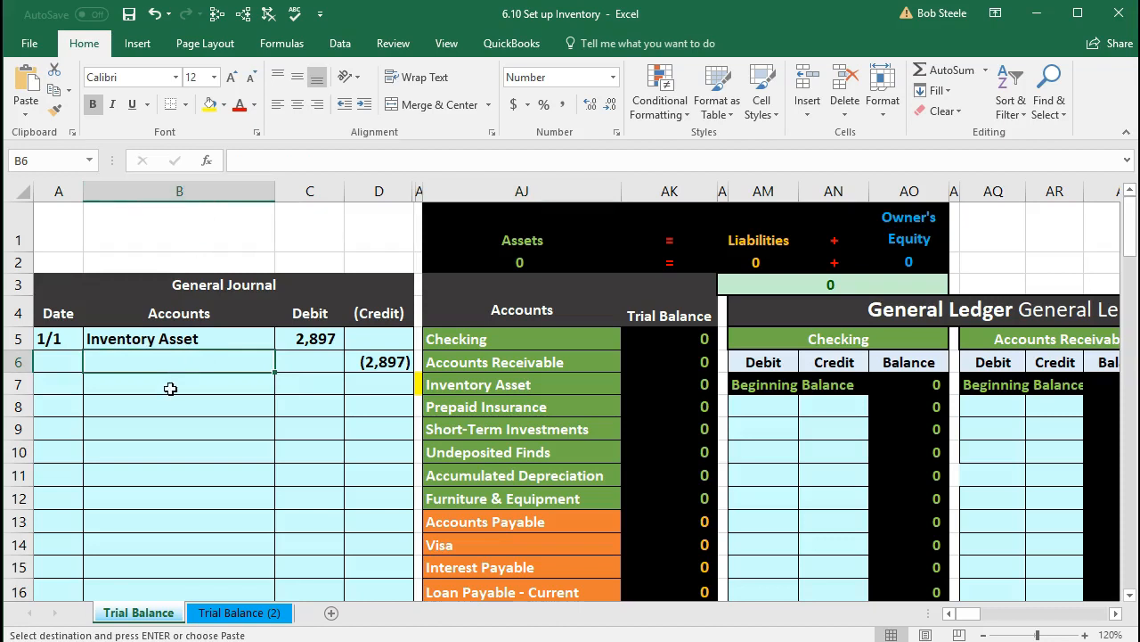
pyautogui.rightClick(171, 362)
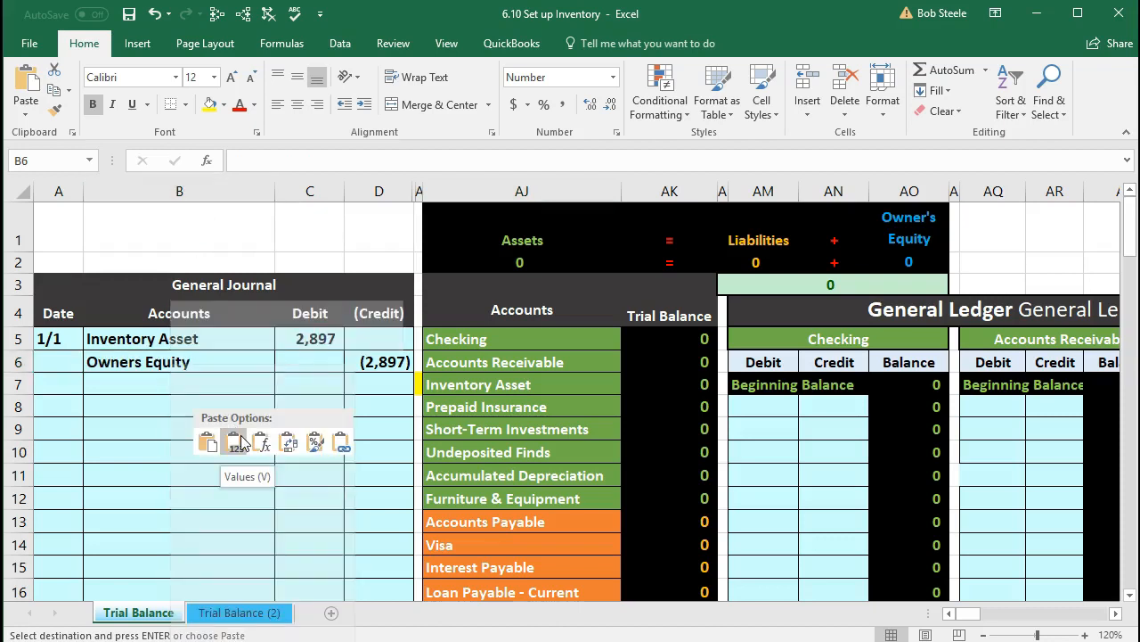
pyautogui.click(236, 441)
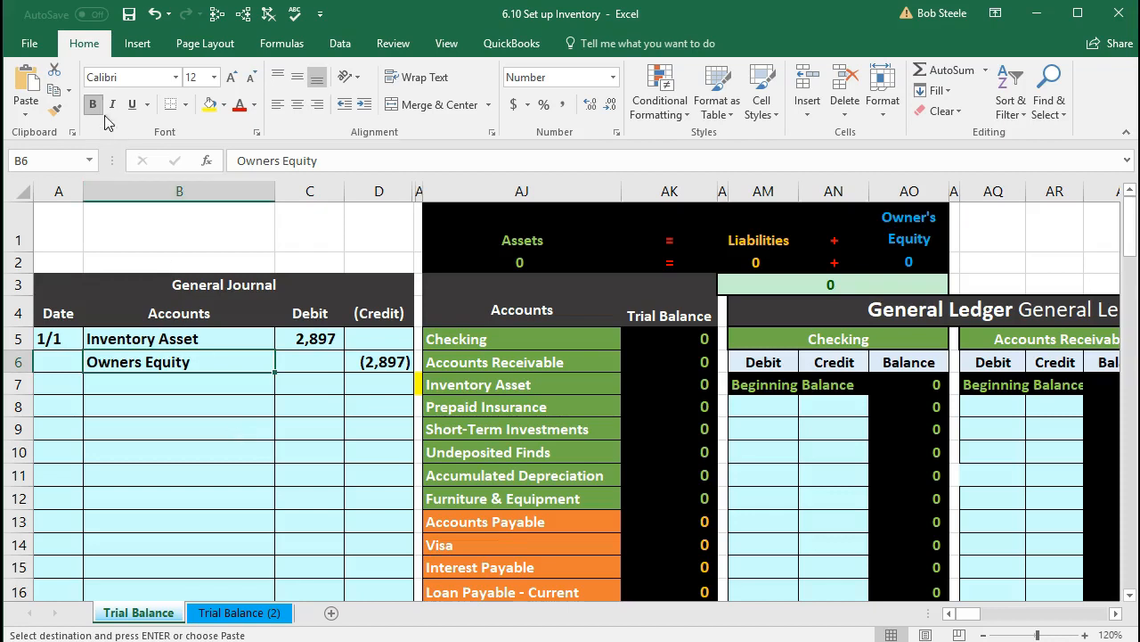
# Step: Indent the Owners Equity entry in B6 one level and remove that indent again
pyautogui.click(364, 106)
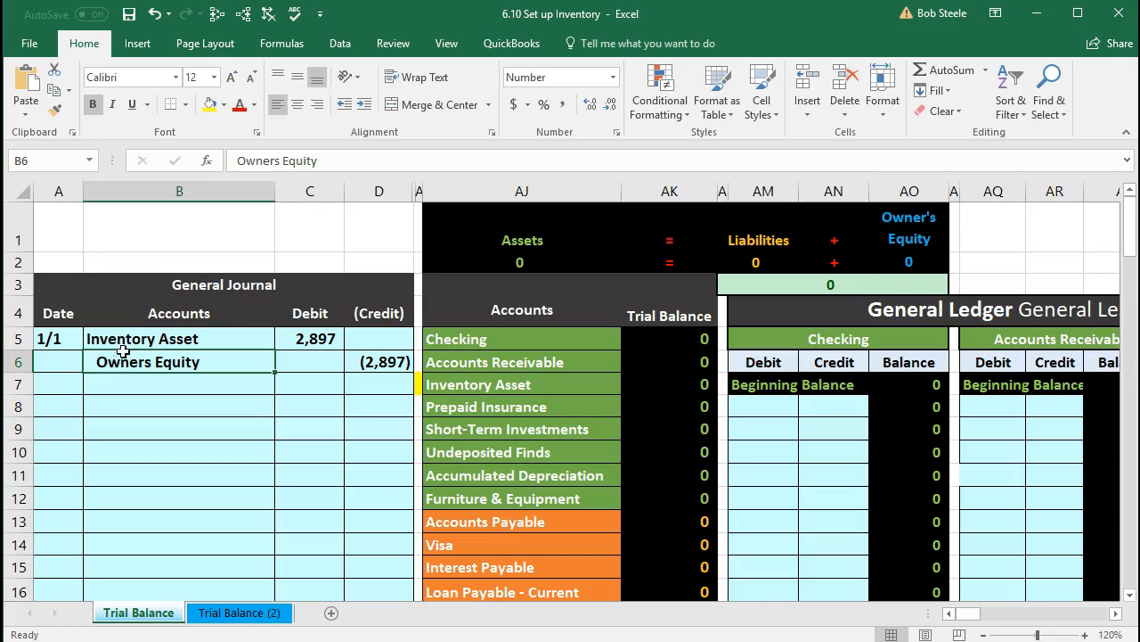
pyautogui.click(345, 105)
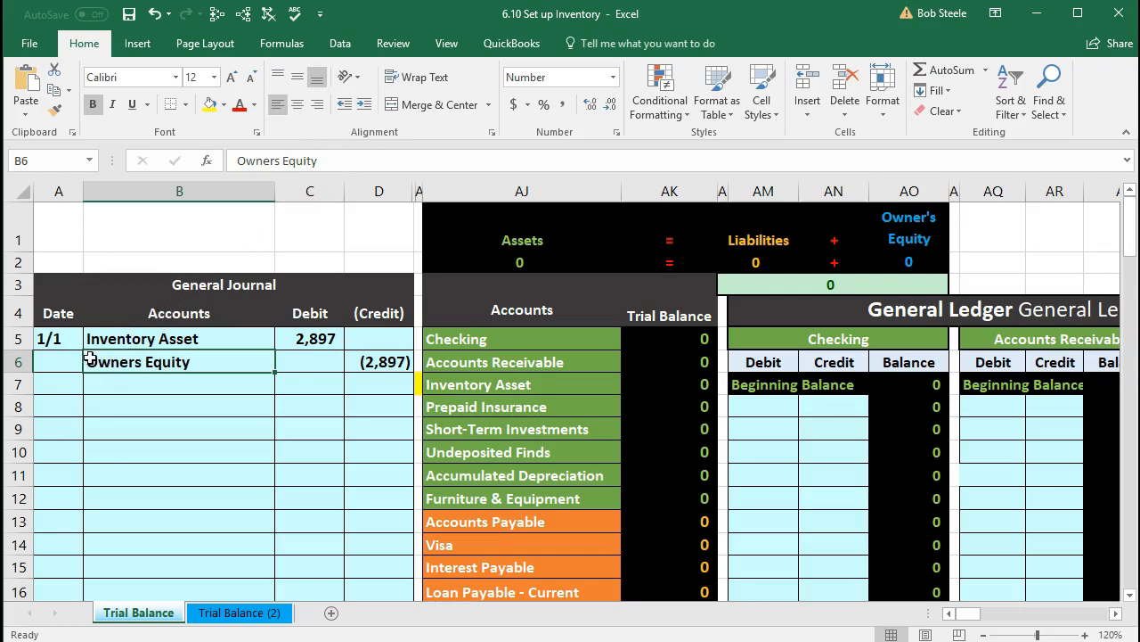
# Step: Indent the Owners Equity account name in B6 of the General Journal to set it off as the credit line
pyautogui.press('F2')
pyautogui.press('Home')
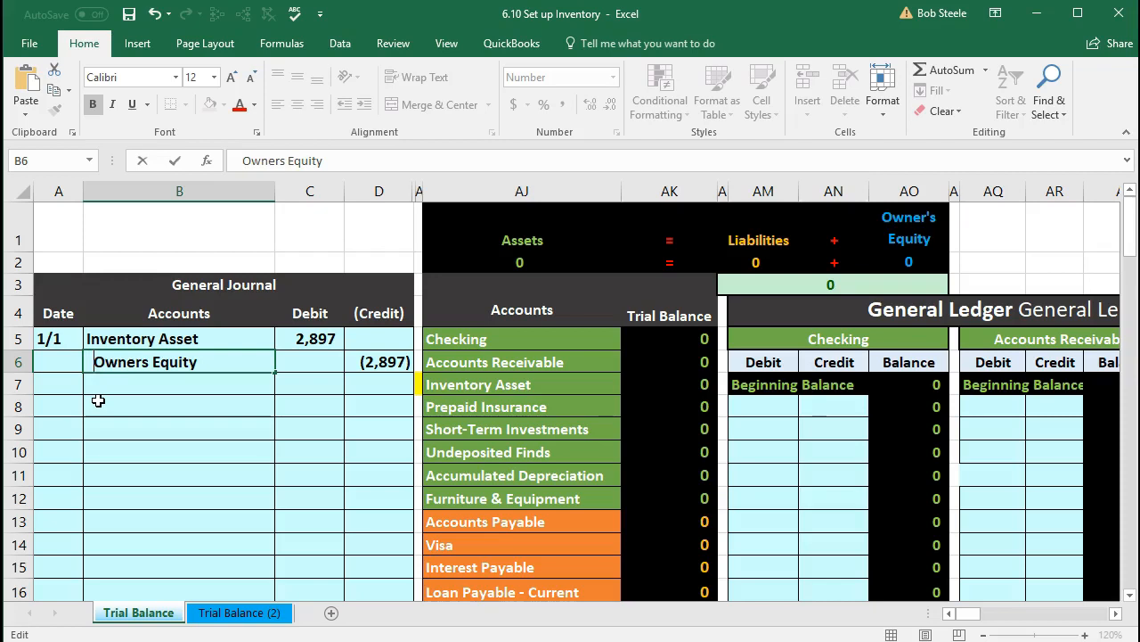
pyautogui.press('Return')
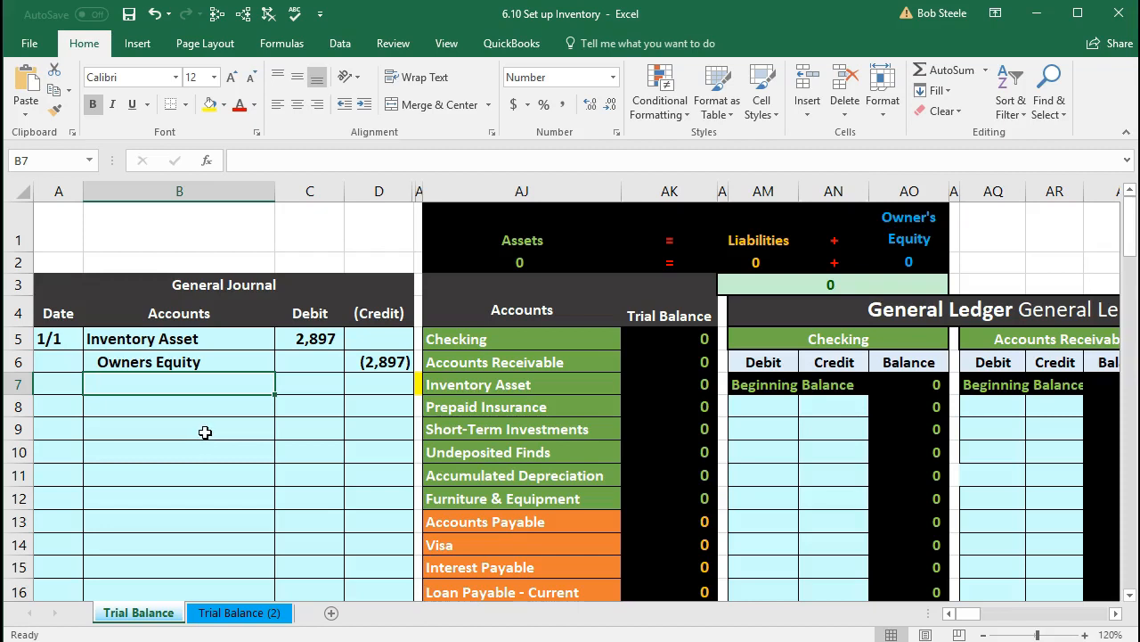
pyautogui.click(152, 364)
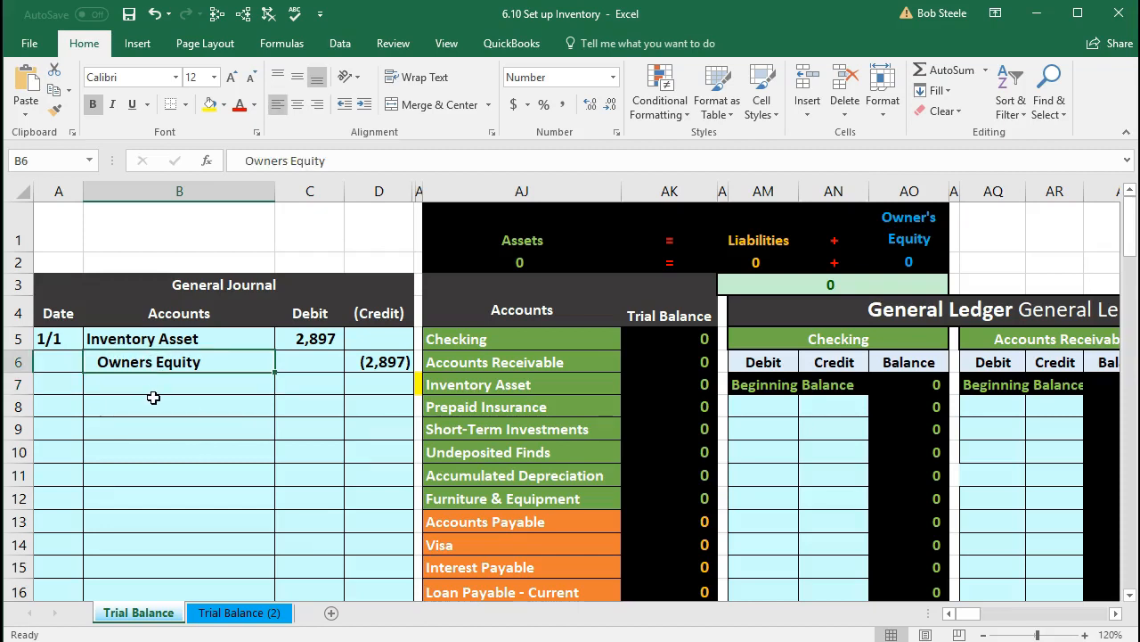
pyautogui.click(363, 361)
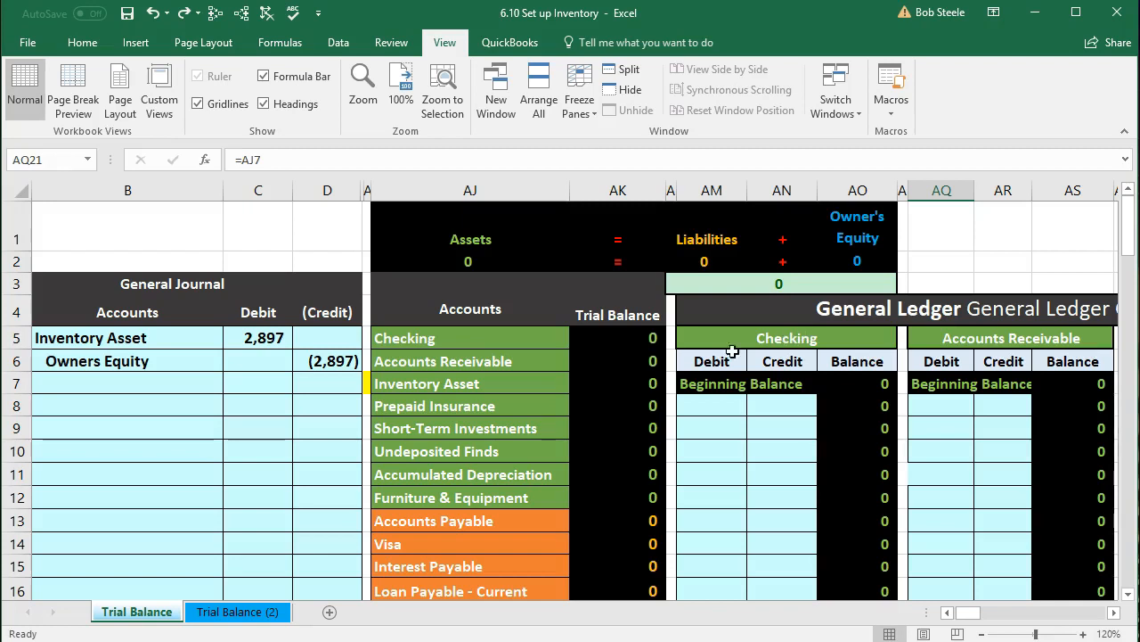
# Step: Review the journal entry in B5:D6 and trace Inventory Asset from the trial balance to its account in the General Ledger
pyautogui.moveTo(143, 343); pyautogui.dragTo(309, 363)
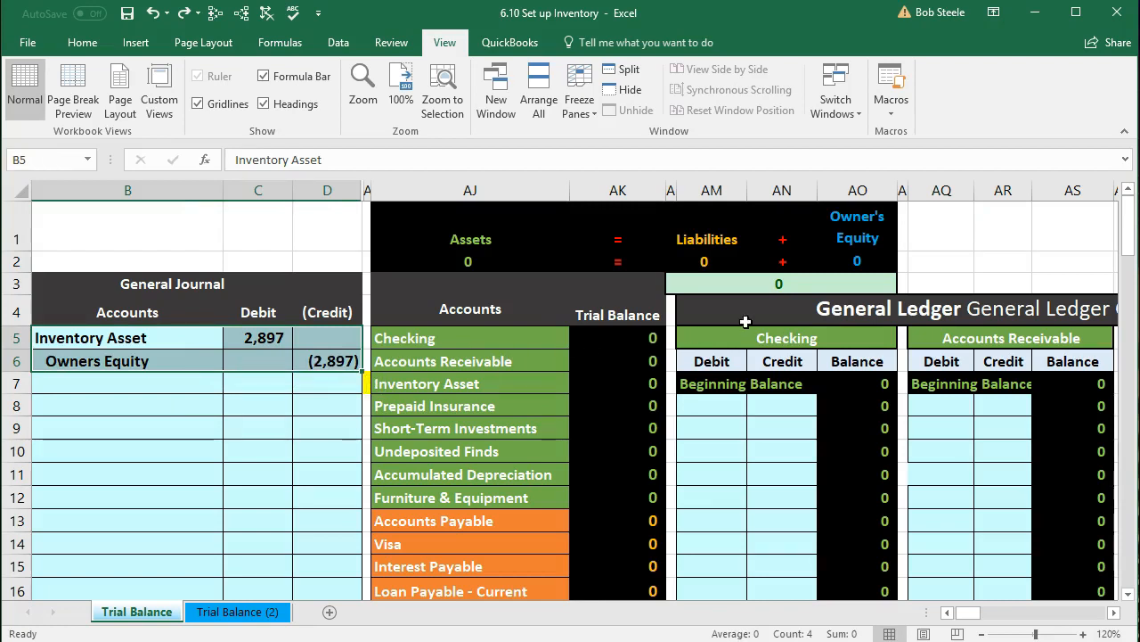
pyautogui.moveTo(186, 340); pyautogui.dragTo(231, 336)
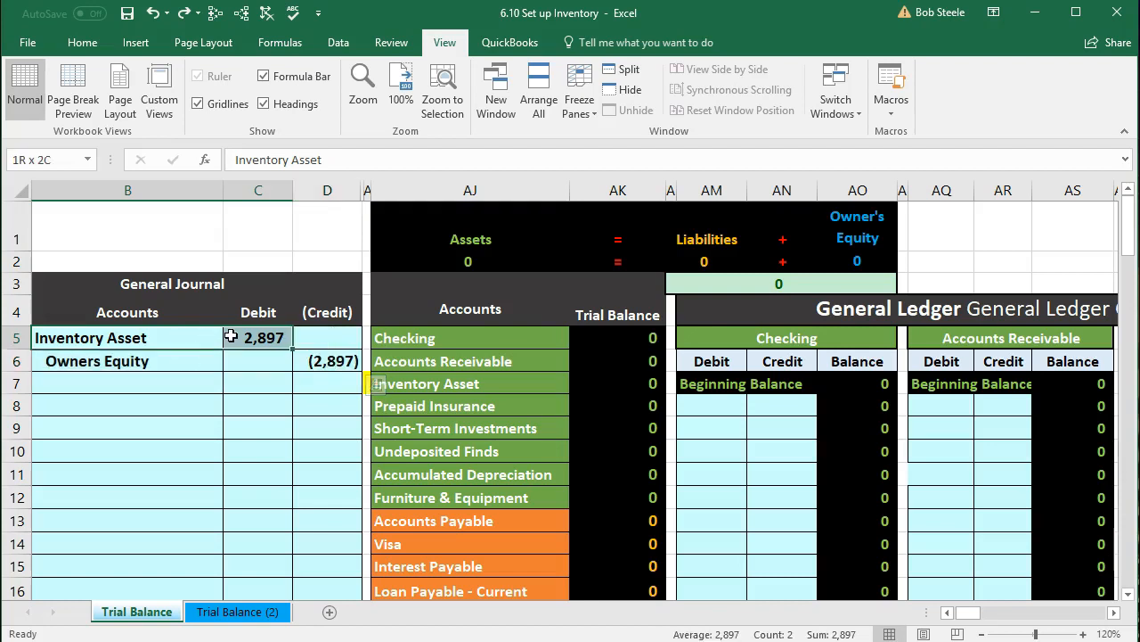
pyautogui.moveTo(392, 339); pyautogui.dragTo(408, 383)
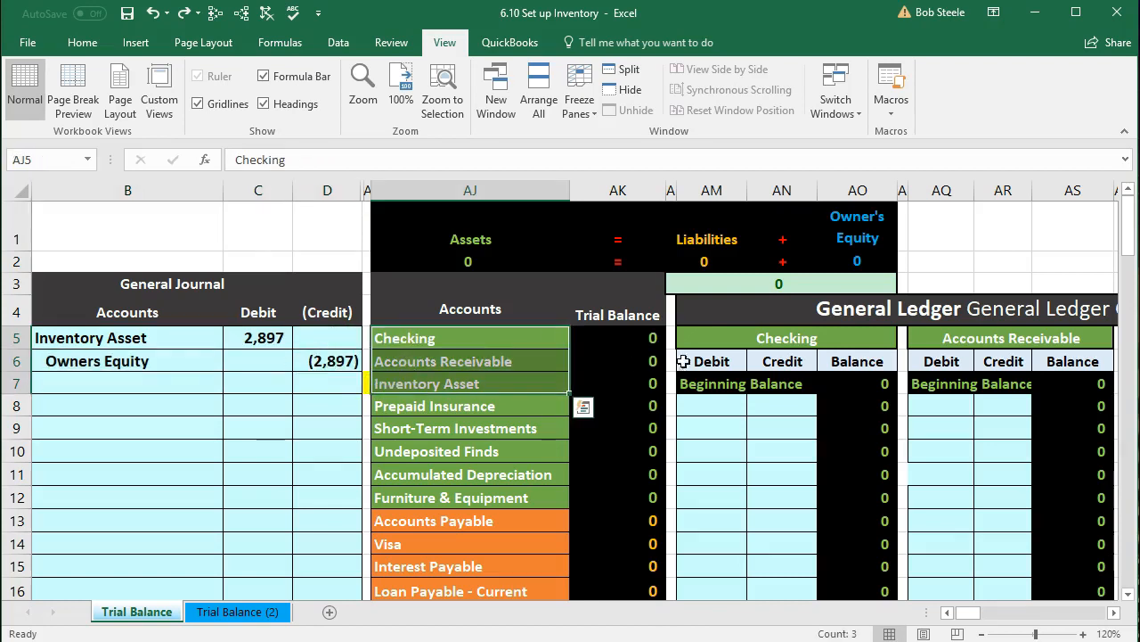
pyautogui.click(720, 337)
pyautogui.click(947, 337)
pyautogui.scroll(-3, 950, 369)
pyautogui.click(955, 458)
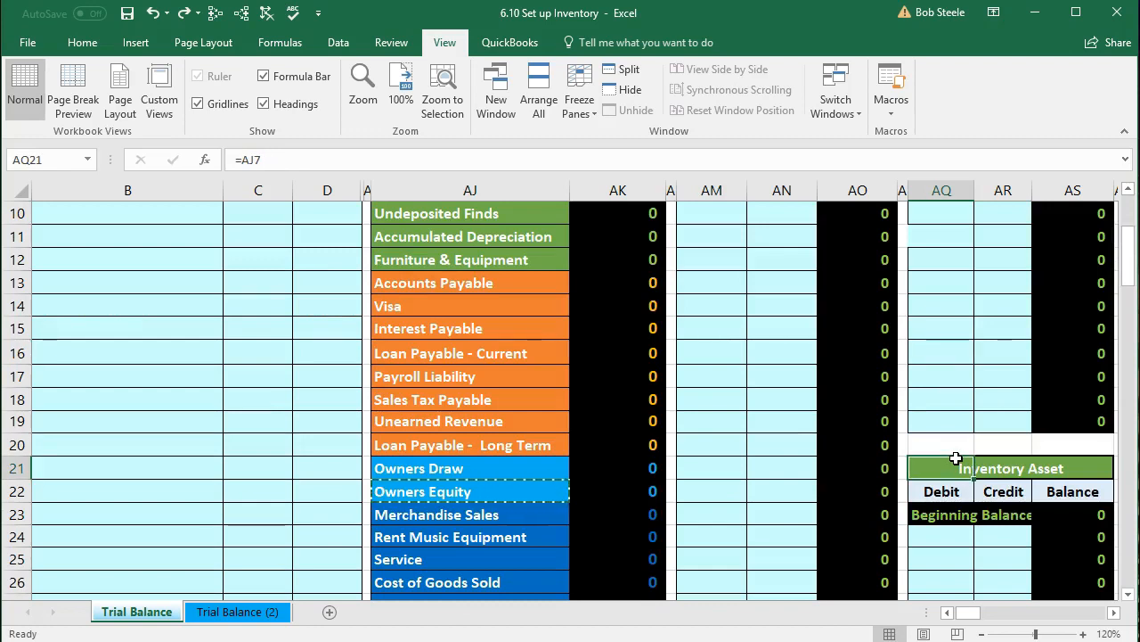
pyautogui.scroll(3, 639, 453)
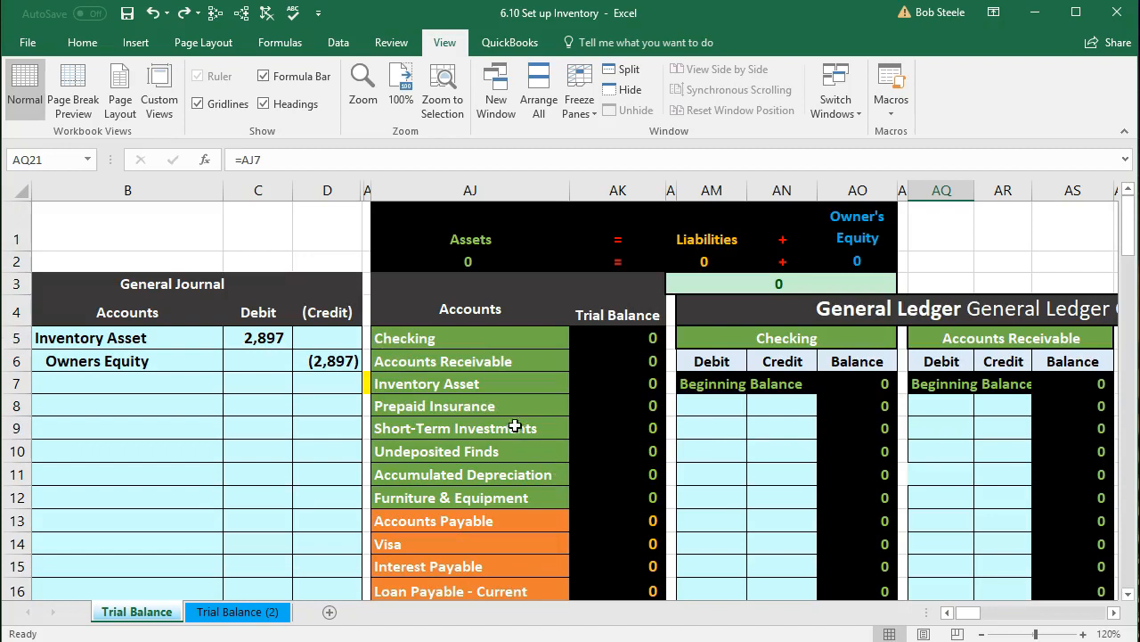
# Step: Freeze the panes at cell AJ1 so the General Journal columns stay in view
pyautogui.click(407, 230)
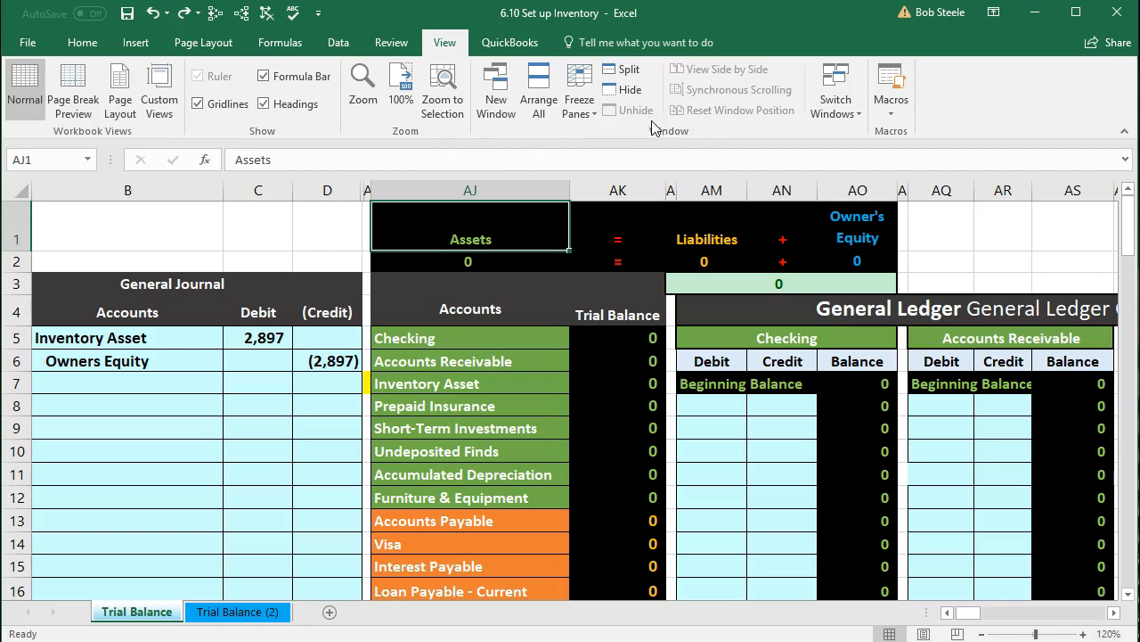
pyautogui.click(577, 115)
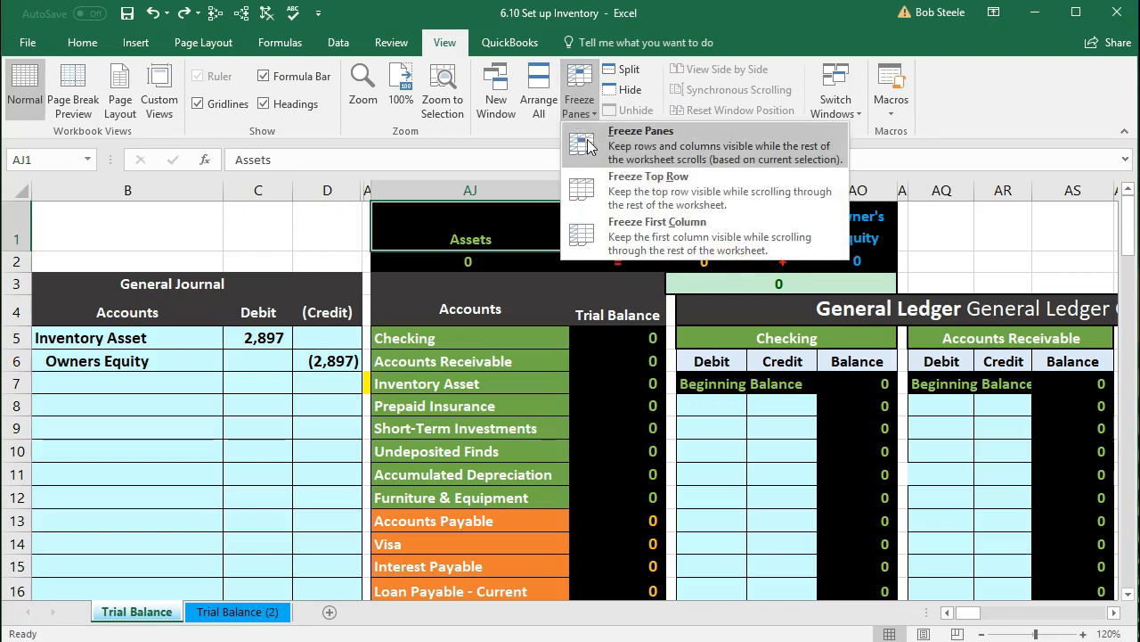
pyautogui.click(587, 140)
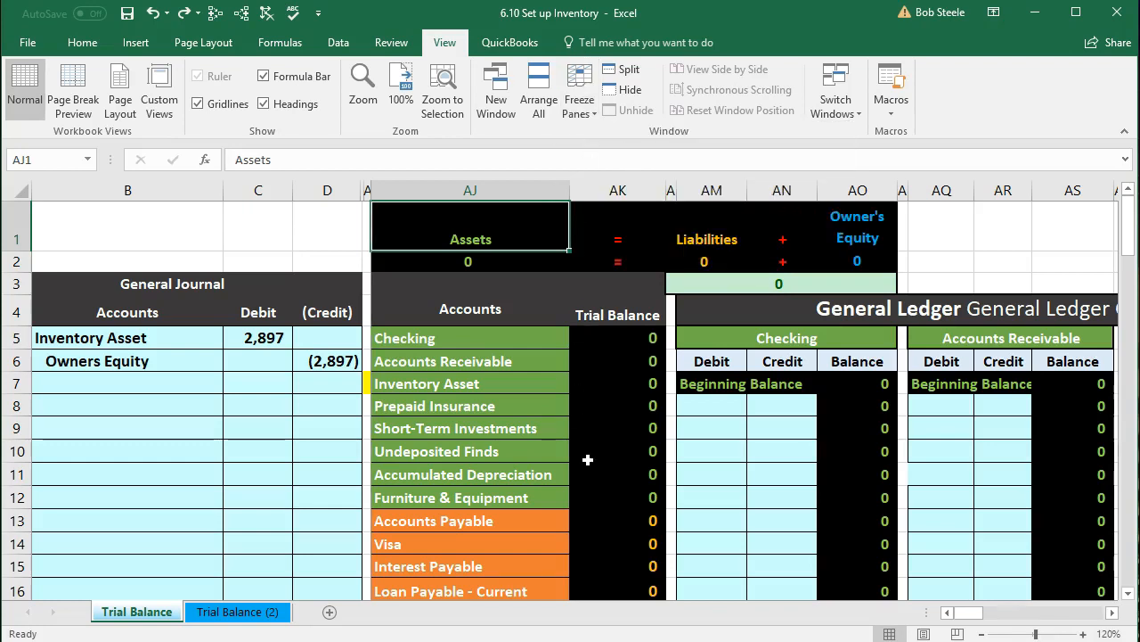
# Step: Move across the General Ledger accounts and back to check how the sheet scrolls beside the frozen General Journal
pyautogui.press('Right')
pyautogui.press('Right')
pyautogui.press('Right')
pyautogui.press('Right')
pyautogui.press('Right')
pyautogui.press('Right')
pyautogui.press('Right')
pyautogui.press('Right')
pyautogui.press('Right')
pyautogui.press('Right')
pyautogui.press('Right')
pyautogui.press('Right')
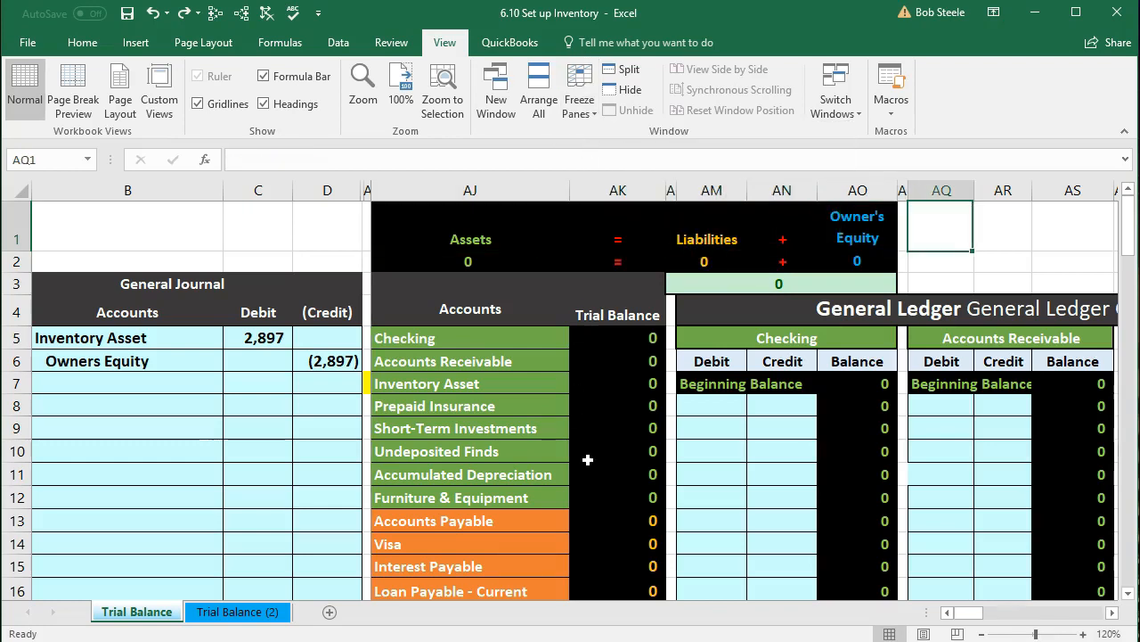
pyautogui.press('Right')
pyautogui.press('Right')
pyautogui.press('Right')
pyautogui.press('Right')
pyautogui.press('Right')
pyautogui.press('Right')
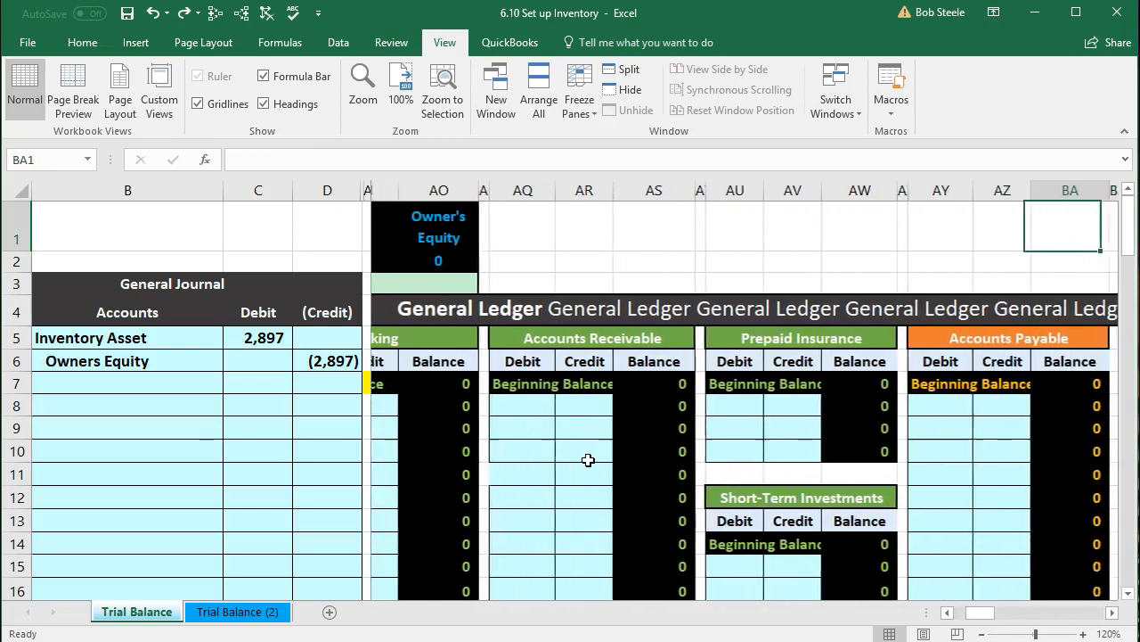
pyautogui.press('Right')
pyautogui.press('Right')
pyautogui.press('Right')
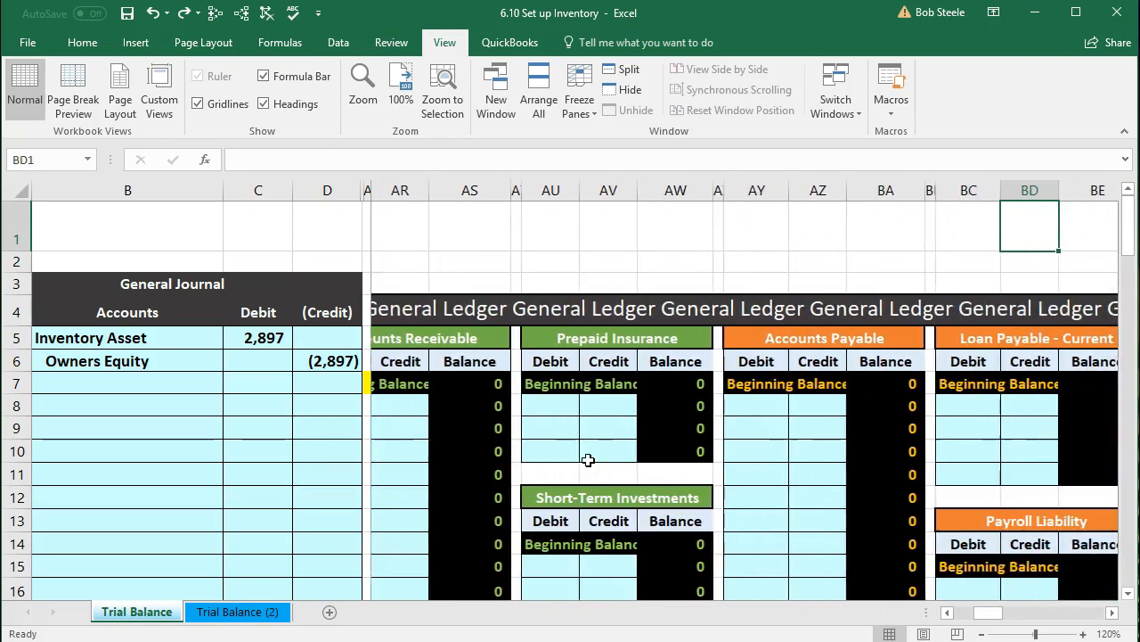
pyautogui.press('Left')
pyautogui.press('Left')
pyautogui.press('Left')
pyautogui.press('Left')
pyautogui.press('Left')
pyautogui.press('Left')
pyautogui.press('Left')
pyautogui.press('Left')
pyautogui.press('Left')
pyautogui.press('Left')
pyautogui.press('Left')
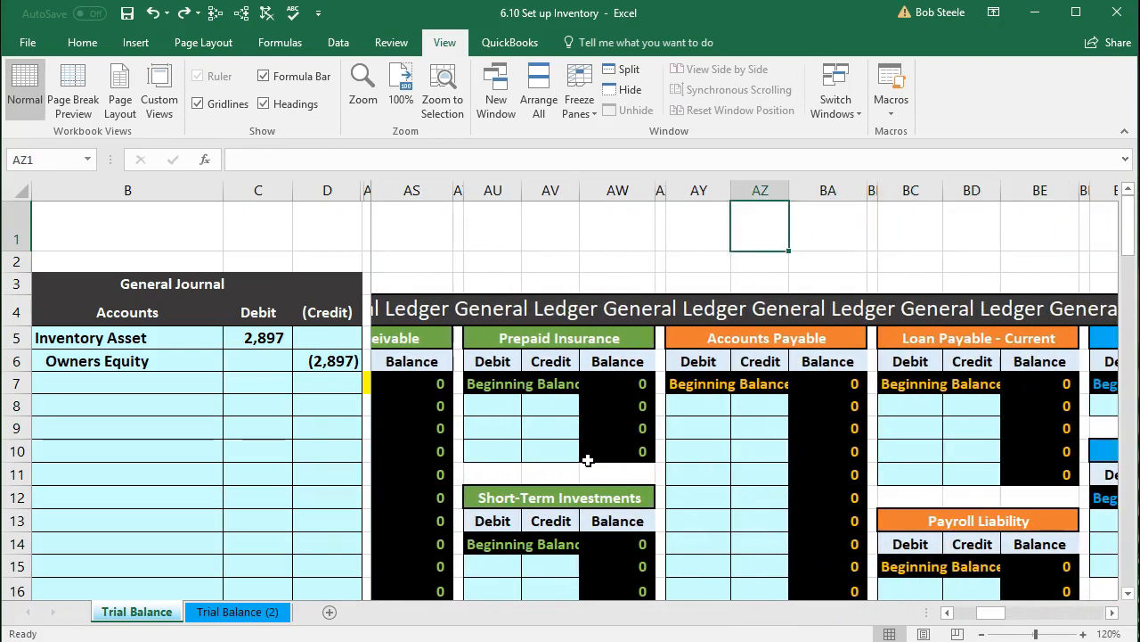
pyautogui.press('Left')
pyautogui.press('Left')
pyautogui.press('Left')
pyautogui.press('Left')
pyautogui.press('Left')
pyautogui.press('Left')
pyautogui.press('Left')
pyautogui.press('Left')
pyautogui.press('Left')
pyautogui.press('Left')
pyautogui.press('Left')
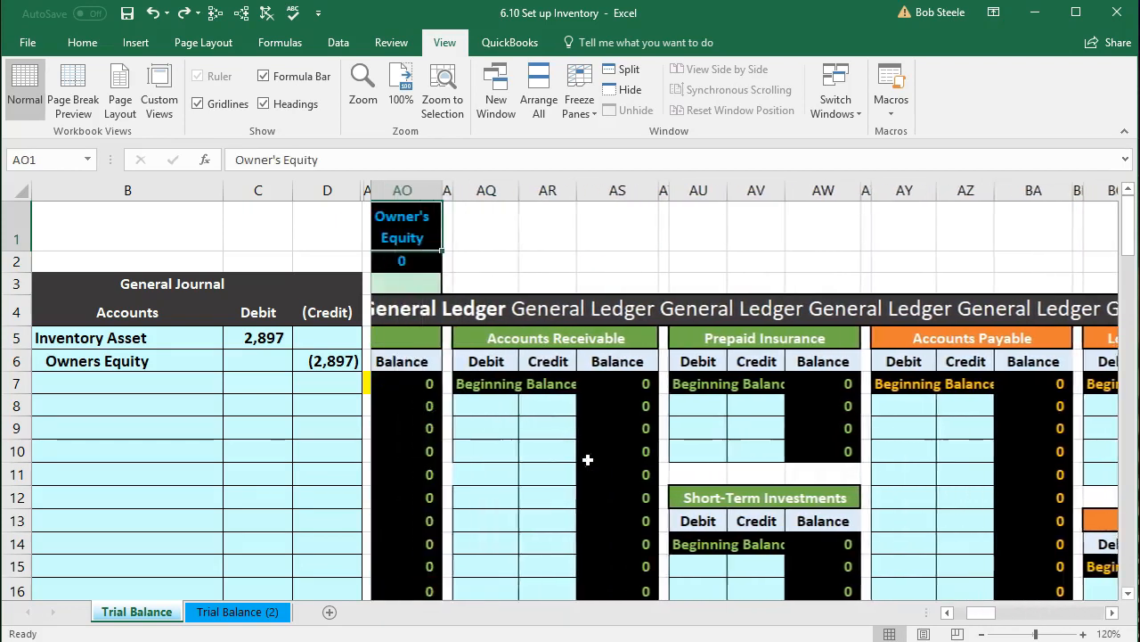
pyautogui.press('Left')
pyautogui.press('Left')
pyautogui.press('Right')
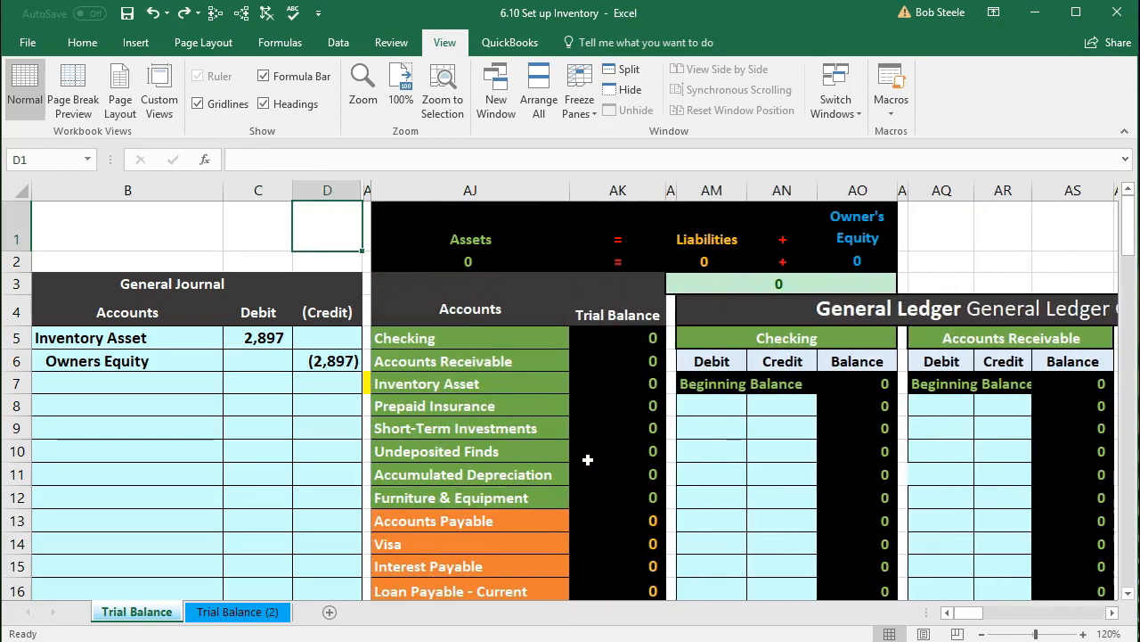
# Step: Post the General Journal's Inventory Asset debit to AQ24 in the Inventory Asset ledger account with the formula =C5
pyautogui.click(256, 356)
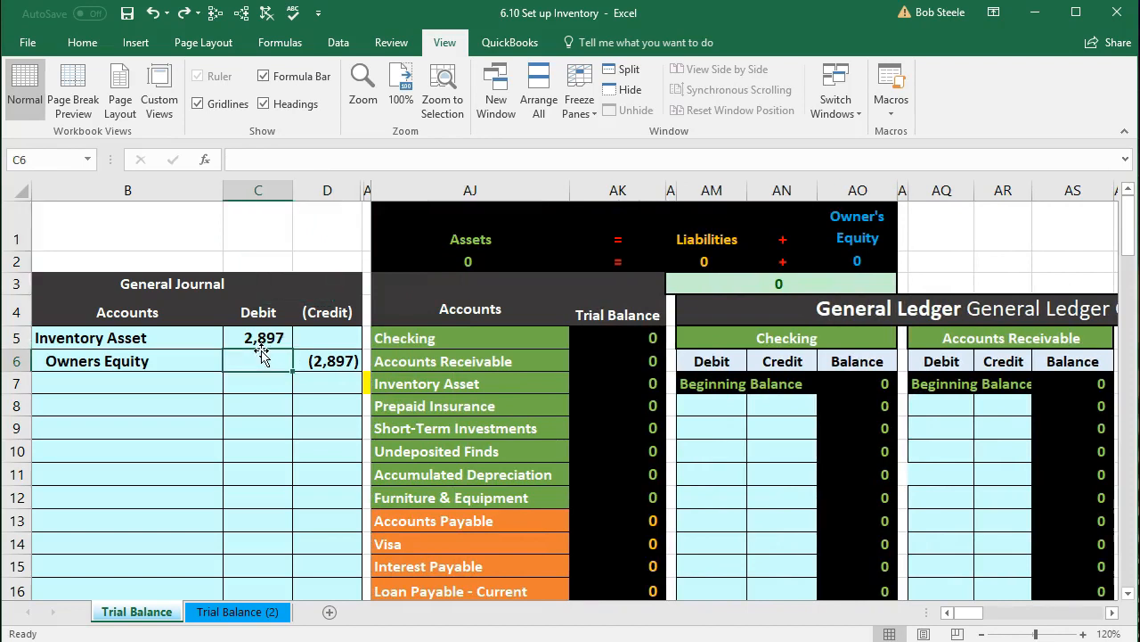
pyautogui.click(954, 472)
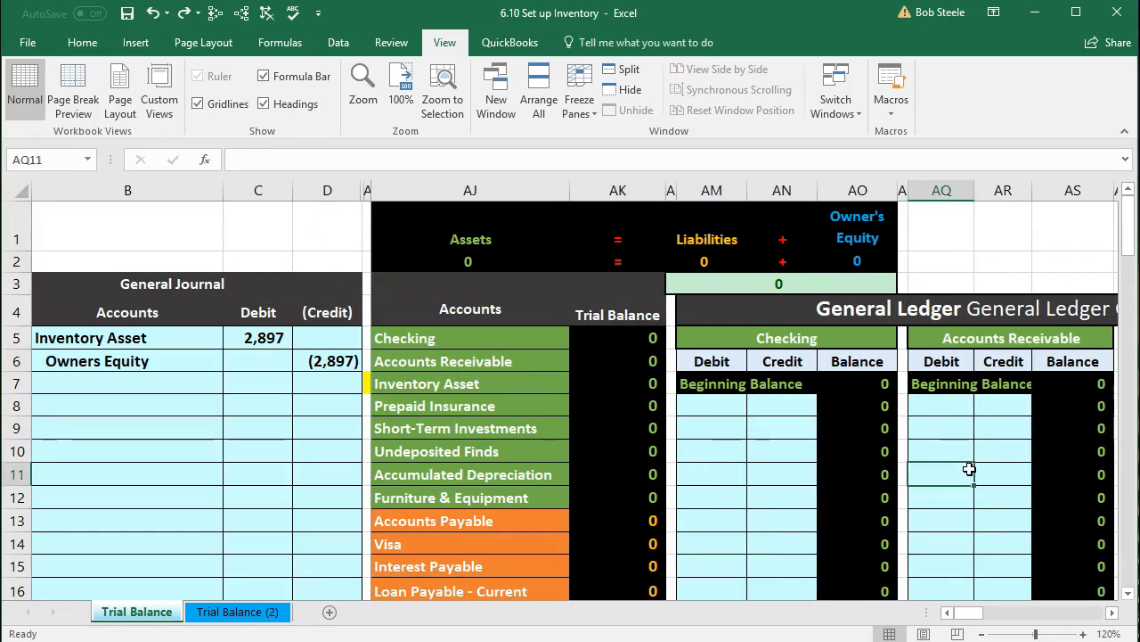
pyautogui.scroll(-1, 969, 469)
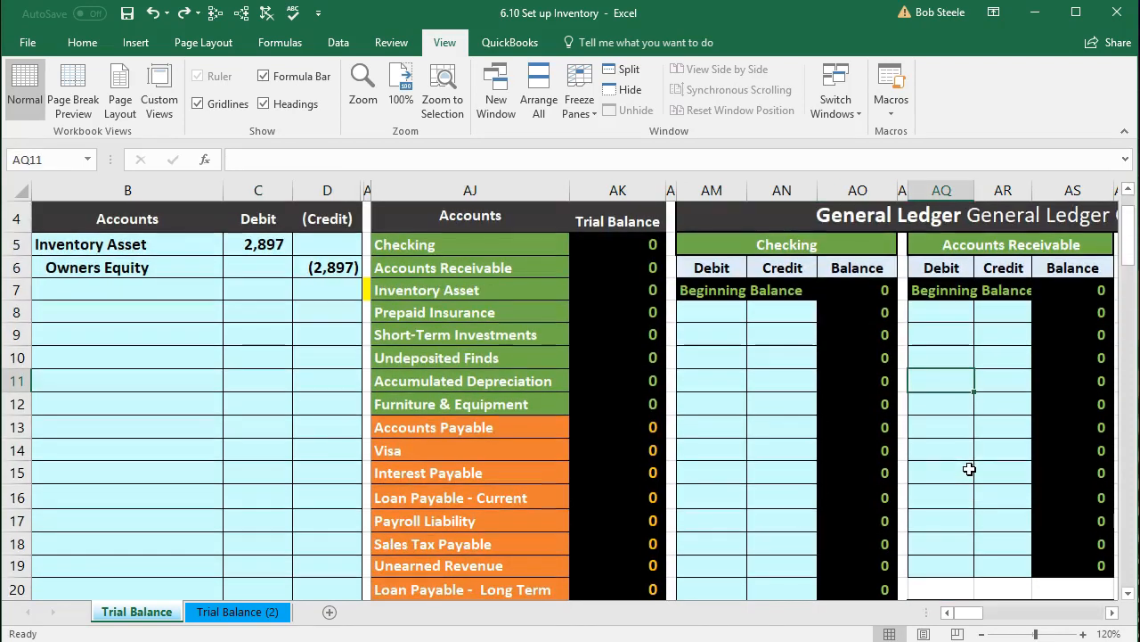
pyautogui.scroll(-1, 969, 468)
pyautogui.scroll(-2, 969, 469)
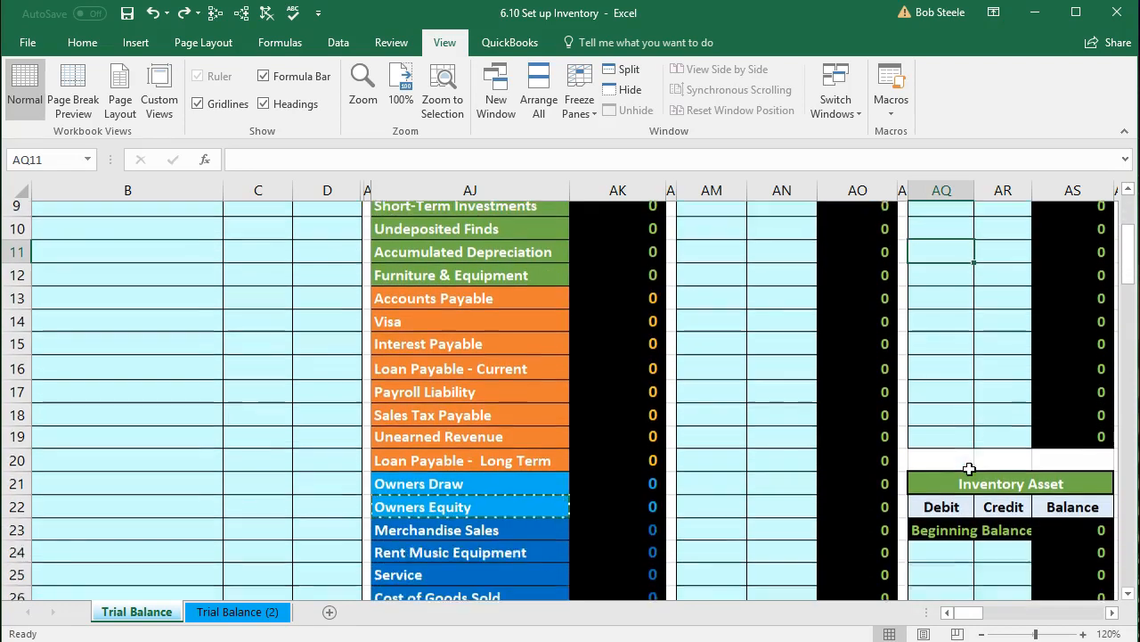
pyautogui.click(959, 469)
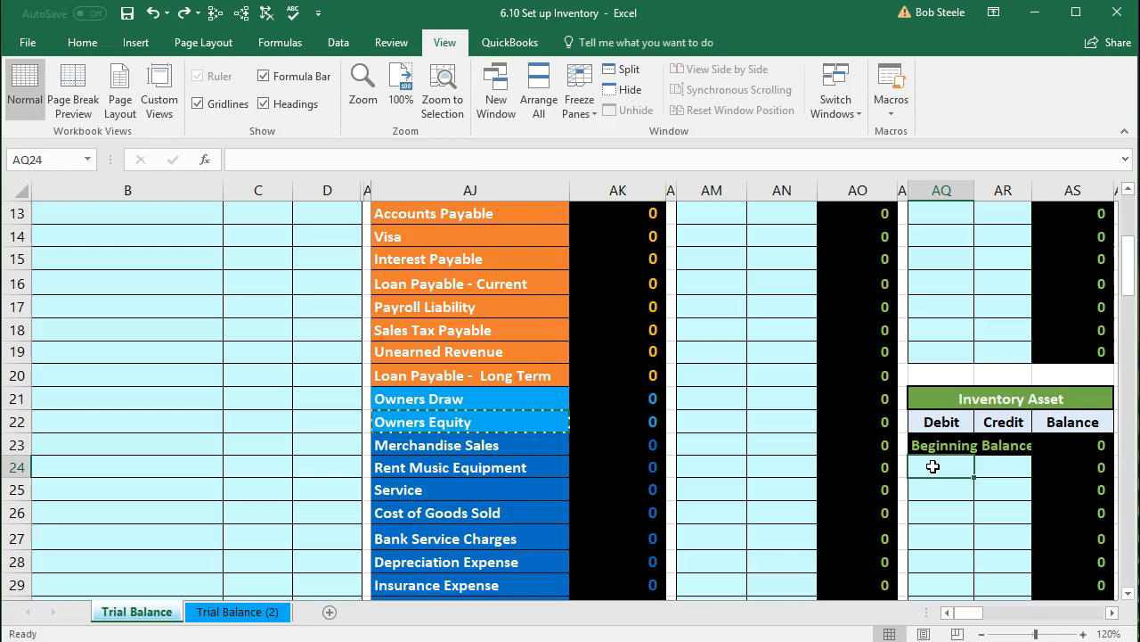
pyautogui.scroll(1, 933, 466)
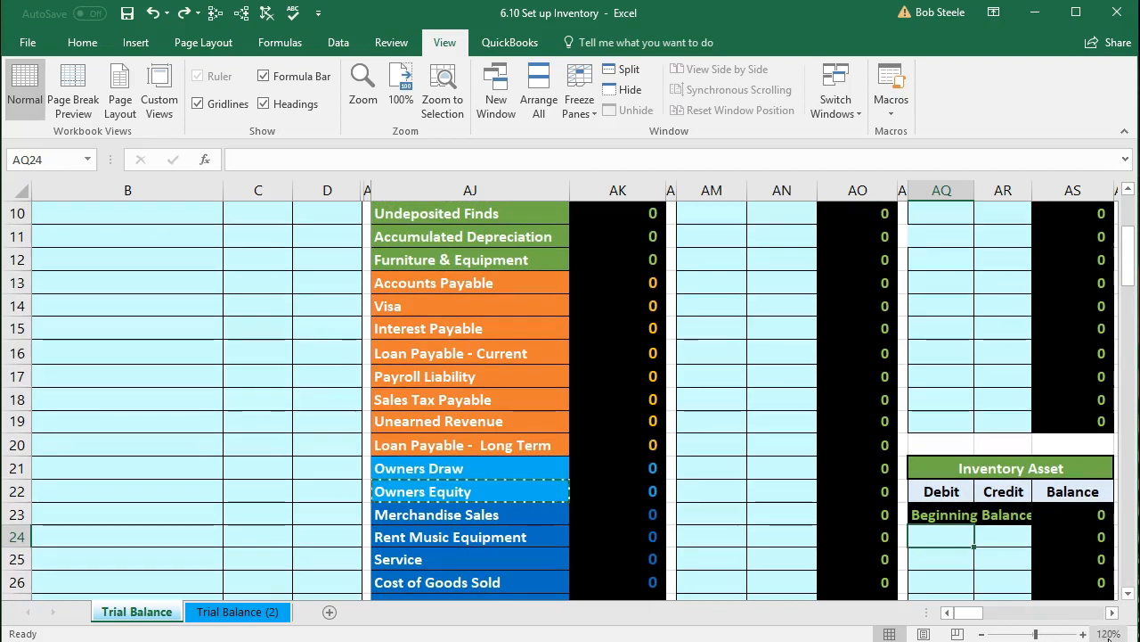
pyautogui.click(981, 634)
pyautogui.click(981, 634)
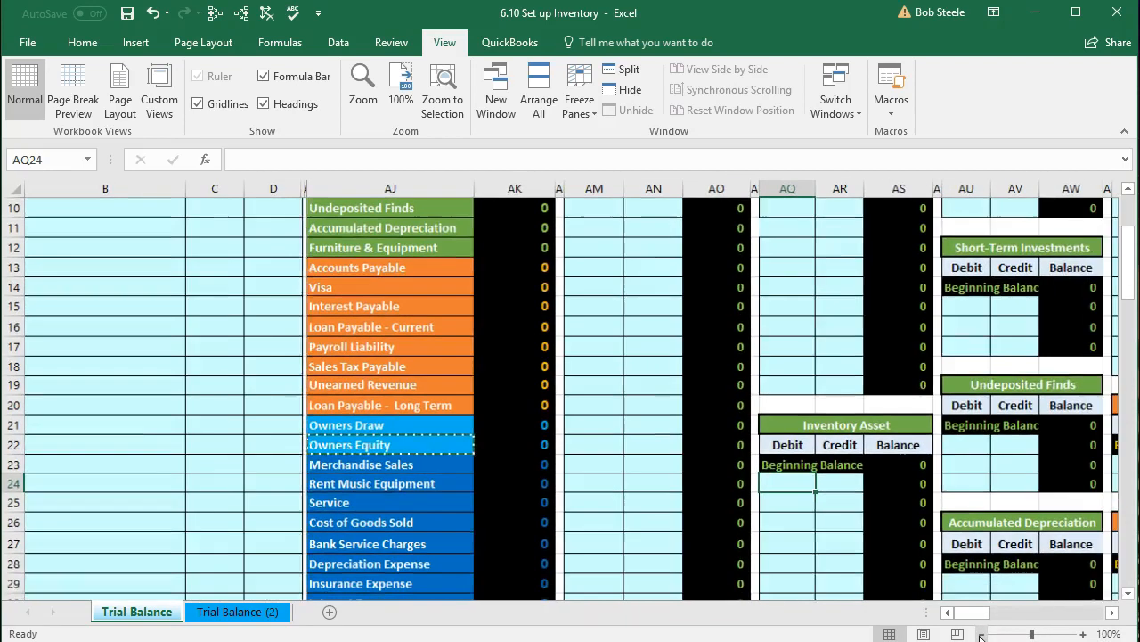
pyautogui.scroll(2, 545, 541)
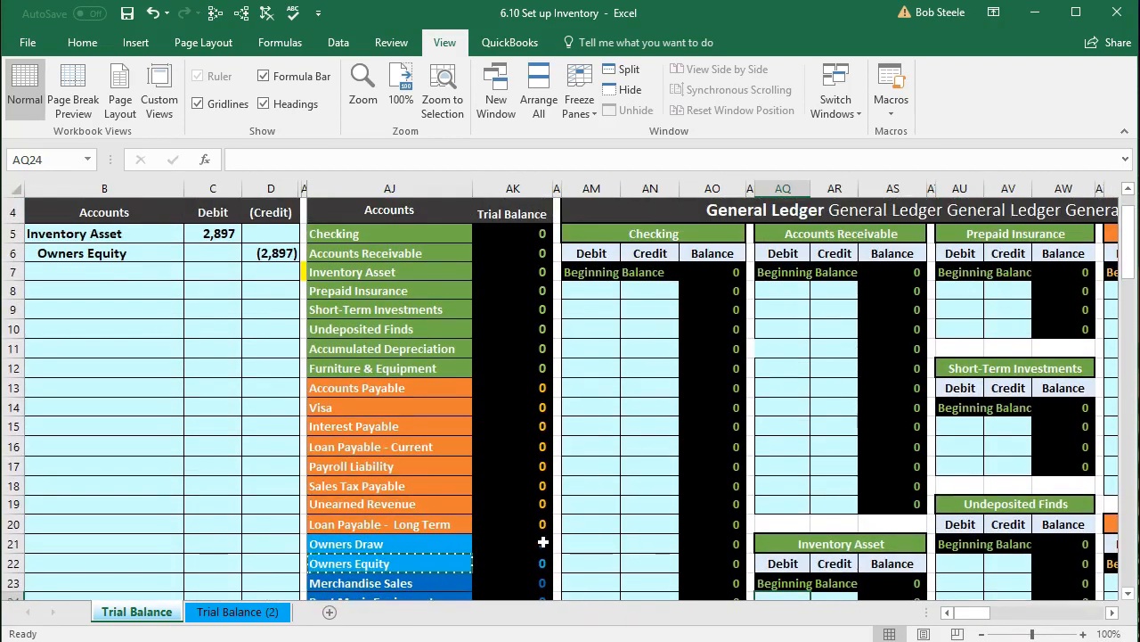
pyautogui.scroll(-1, 559, 544)
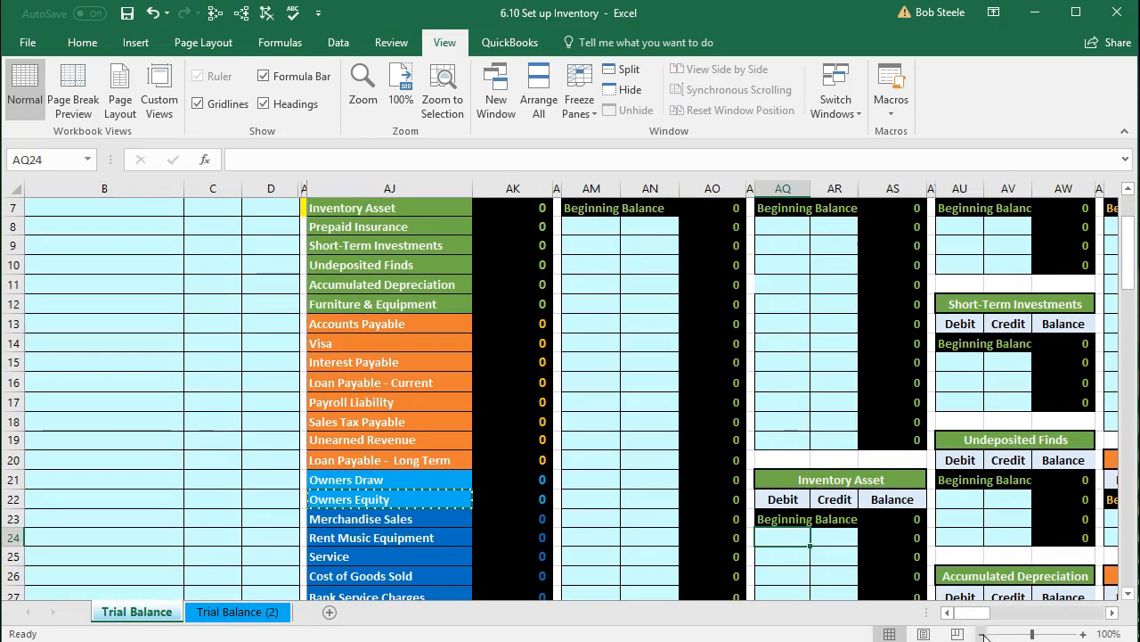
pyautogui.keyDown('ctrl'); pyautogui.scroll(-1, 800, 584); pyautogui.keyUp('ctrl')
pyautogui.scroll(1, 584, 566)
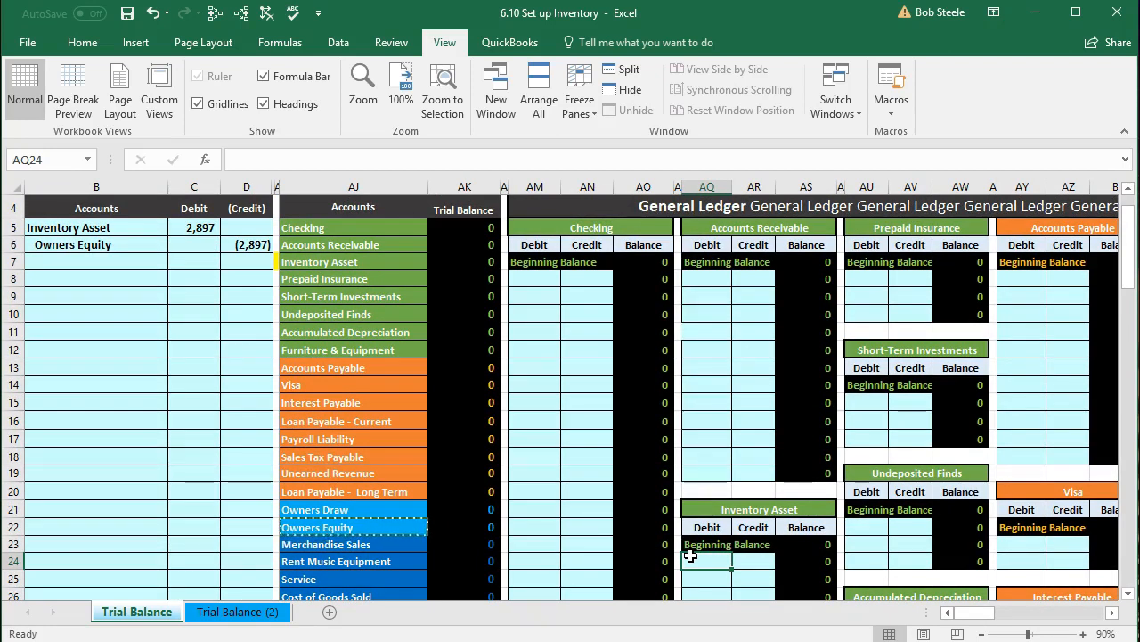
pyautogui.write('=')
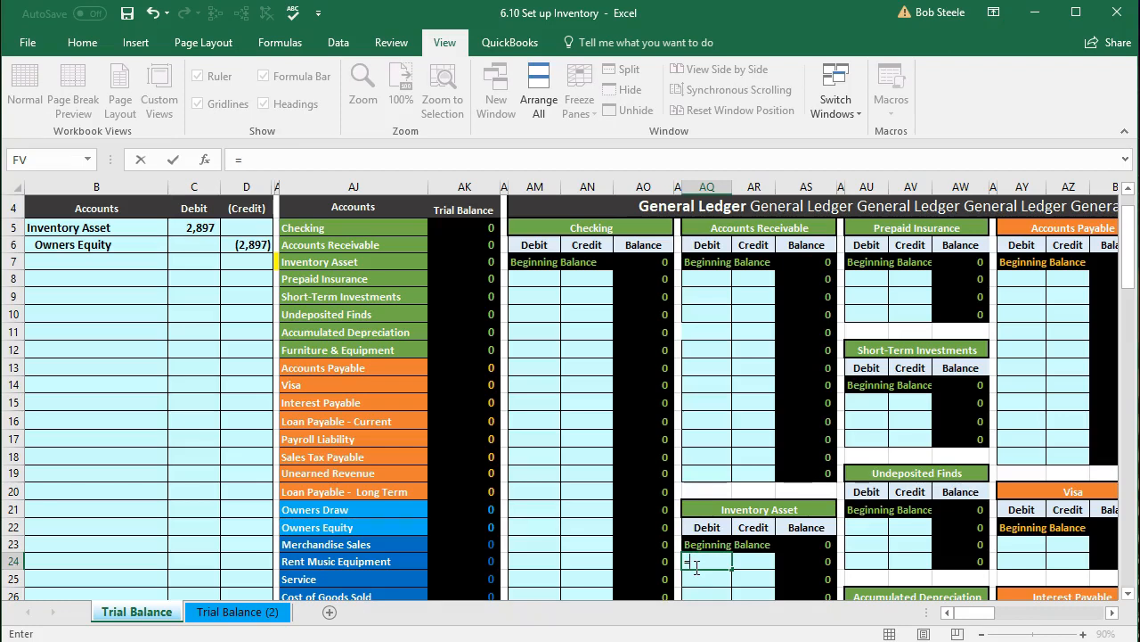
pyautogui.click(204, 227)
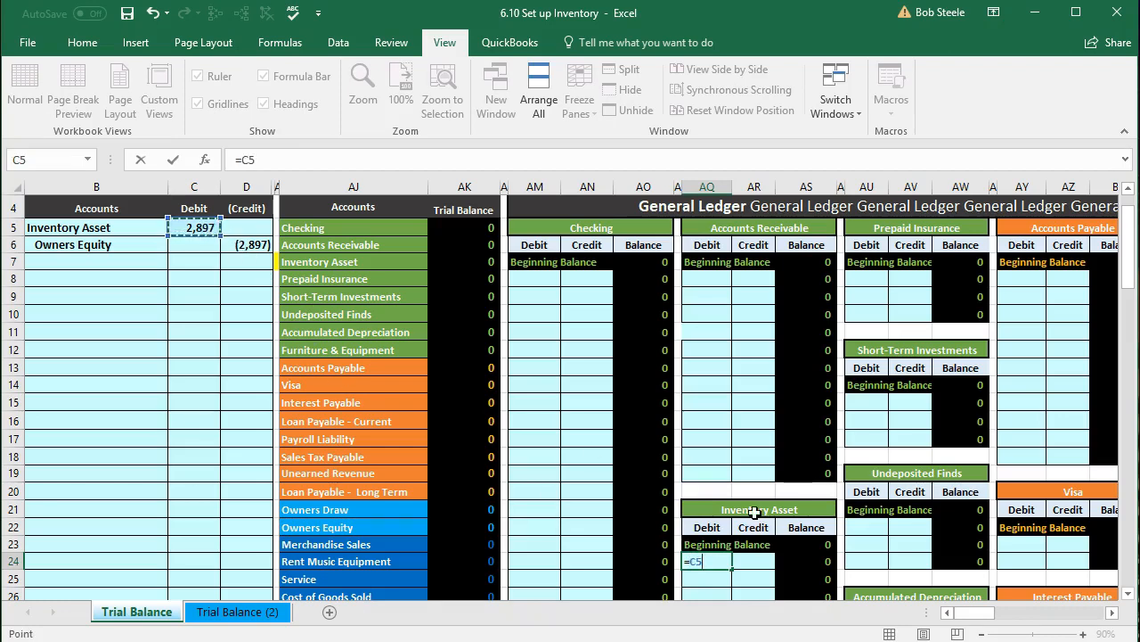
pyautogui.press('Return')
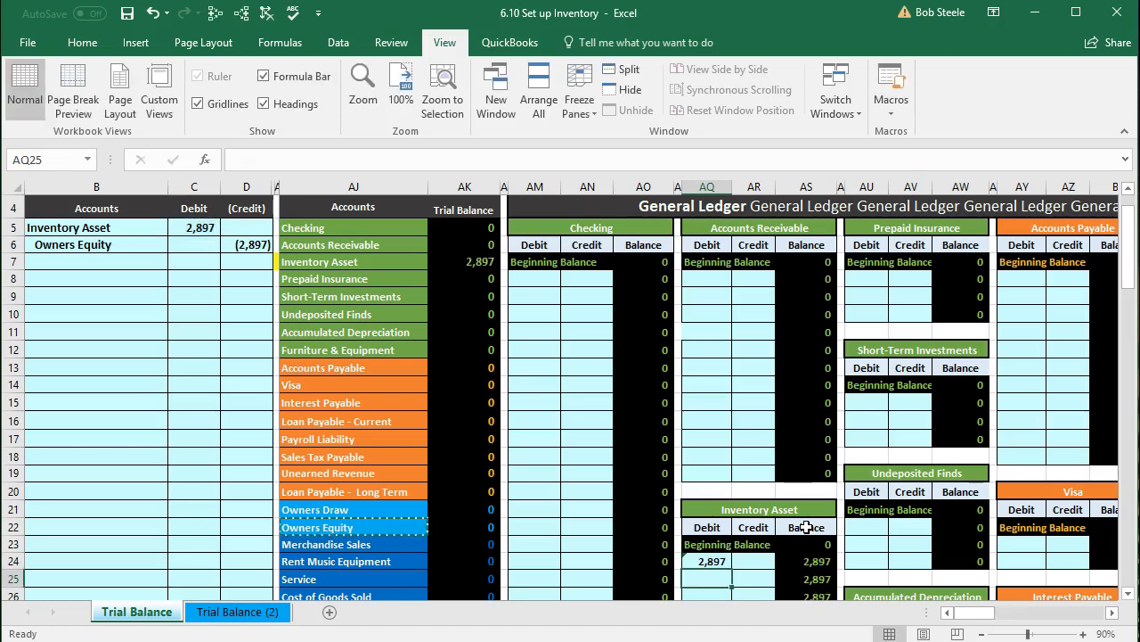
# Step: Re-enter the formula =C5 in AQ24, the first debit cell of the Inventory Asset ledger account
pyautogui.click(1083, 633)
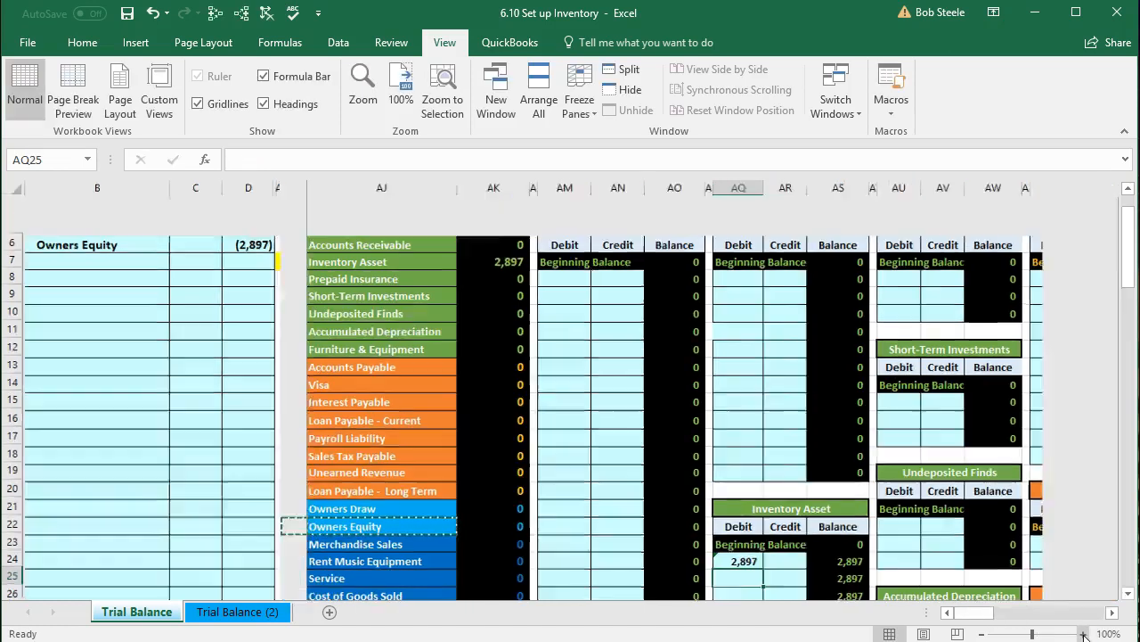
pyautogui.click(1083, 633)
pyautogui.click(1084, 634)
pyautogui.scroll(-2, 1046, 537)
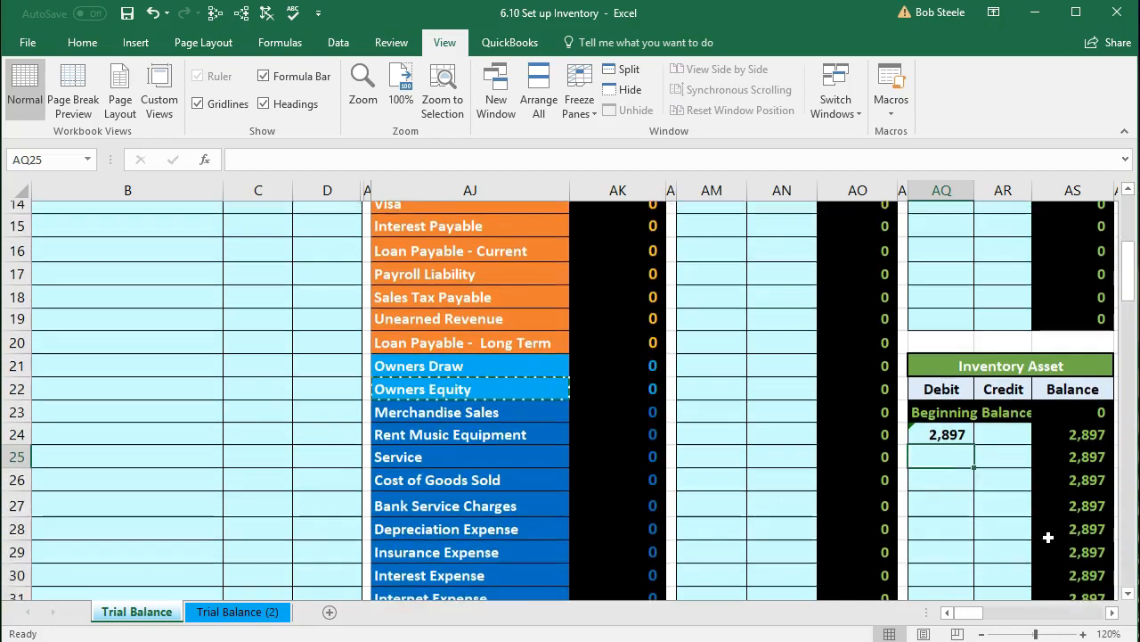
pyautogui.click(941, 419)
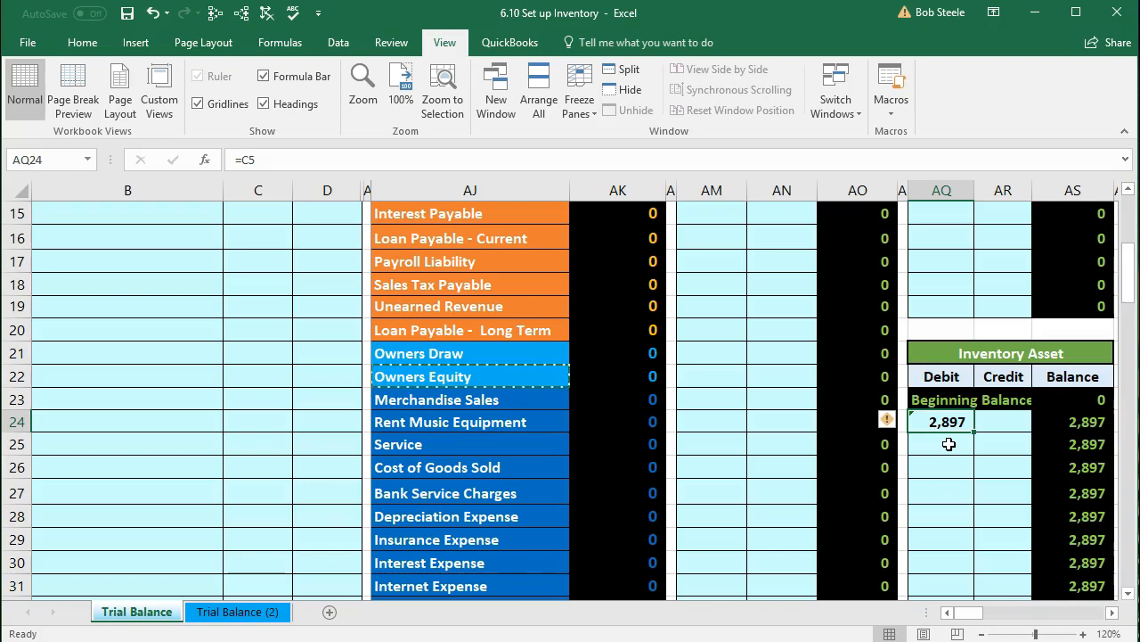
pyautogui.press('F2')
pyautogui.press('Escape')
pyautogui.write('=c5')
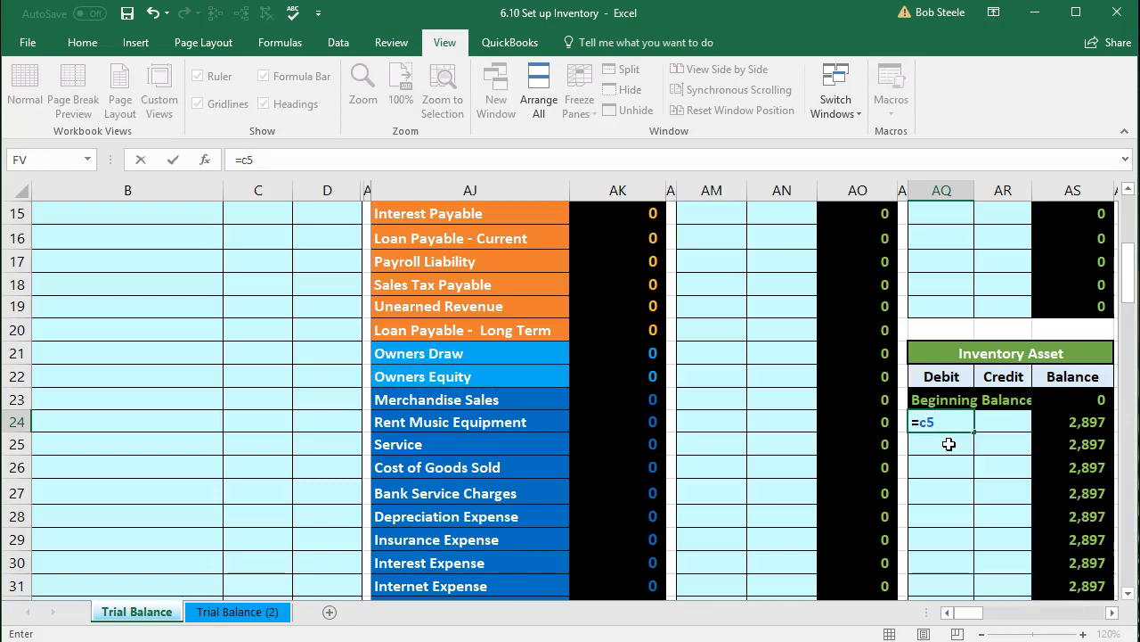
pyautogui.press('Return')
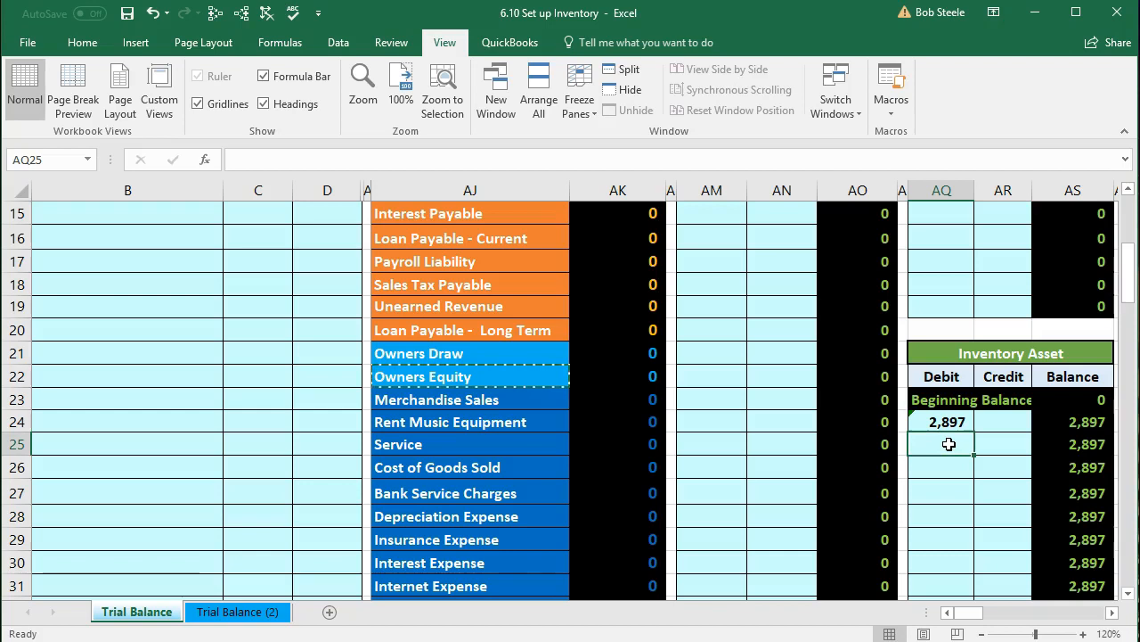
# Step: Trace the dependents of the Inventory Asset debit in C5 to the General Ledger and display the formula auditing commands
pyautogui.scroll(4, 282, 446)
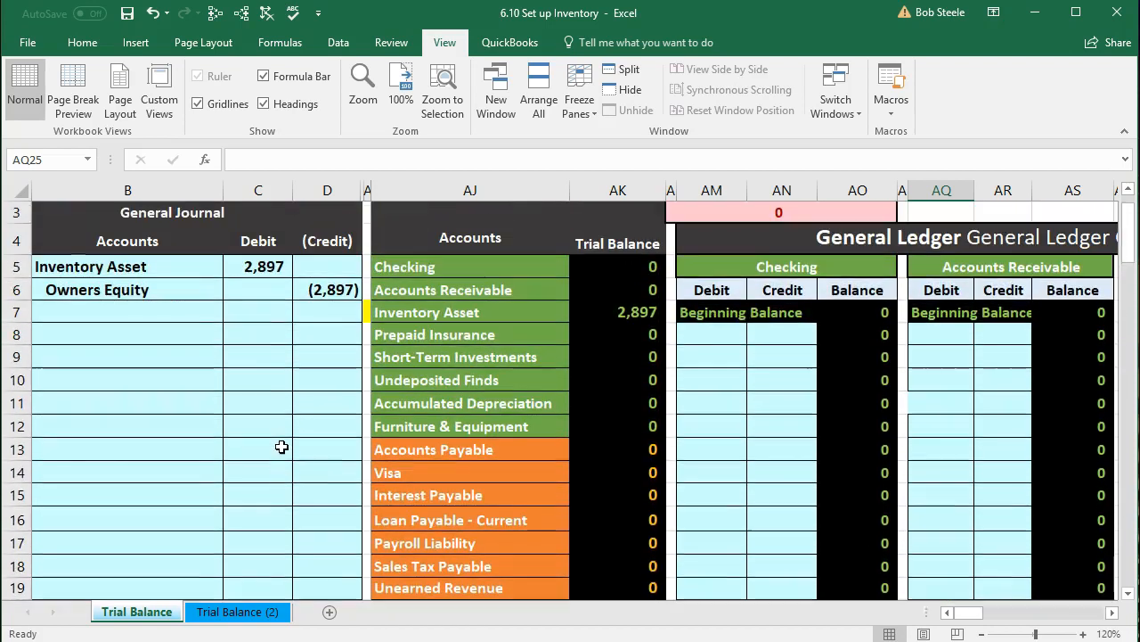
pyautogui.click(252, 267)
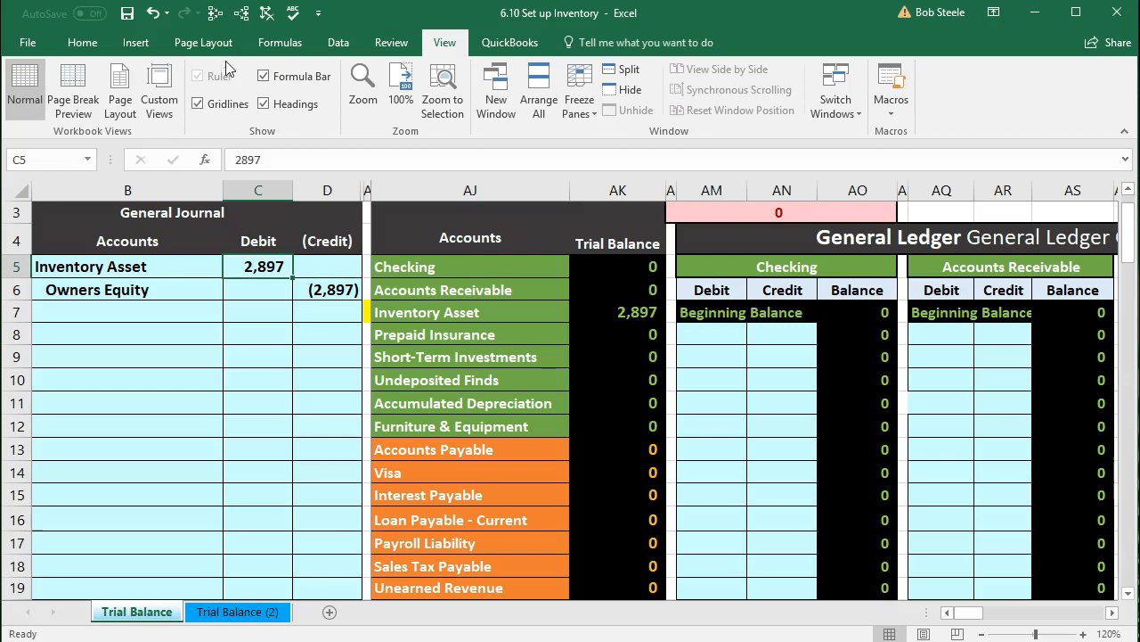
pyautogui.click(216, 14)
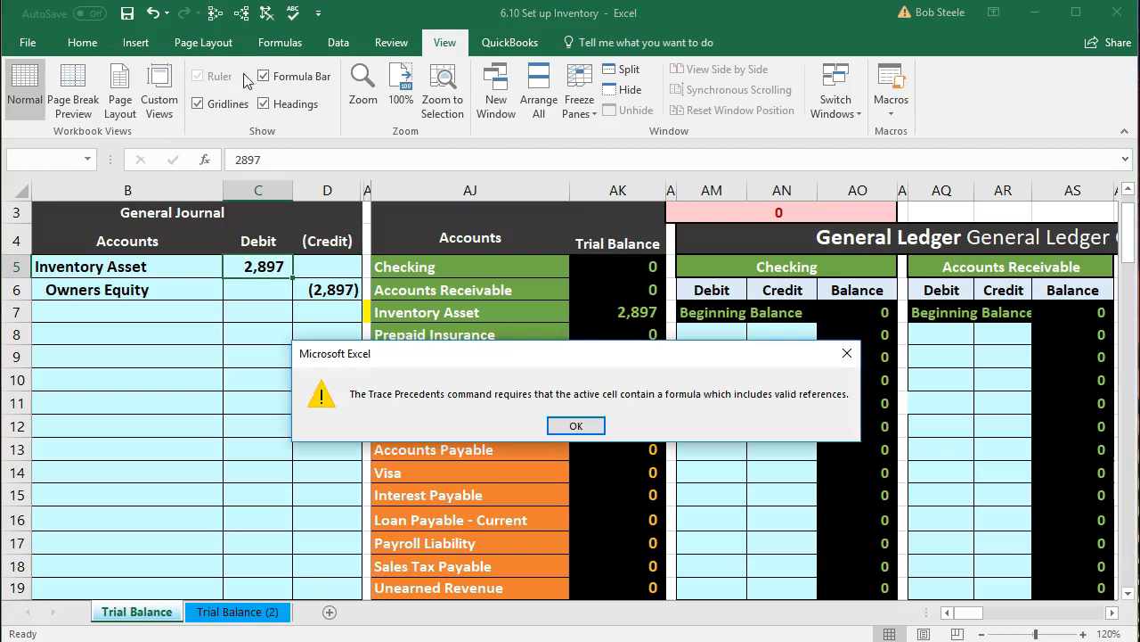
pyautogui.click(545, 425)
pyautogui.click(241, 14)
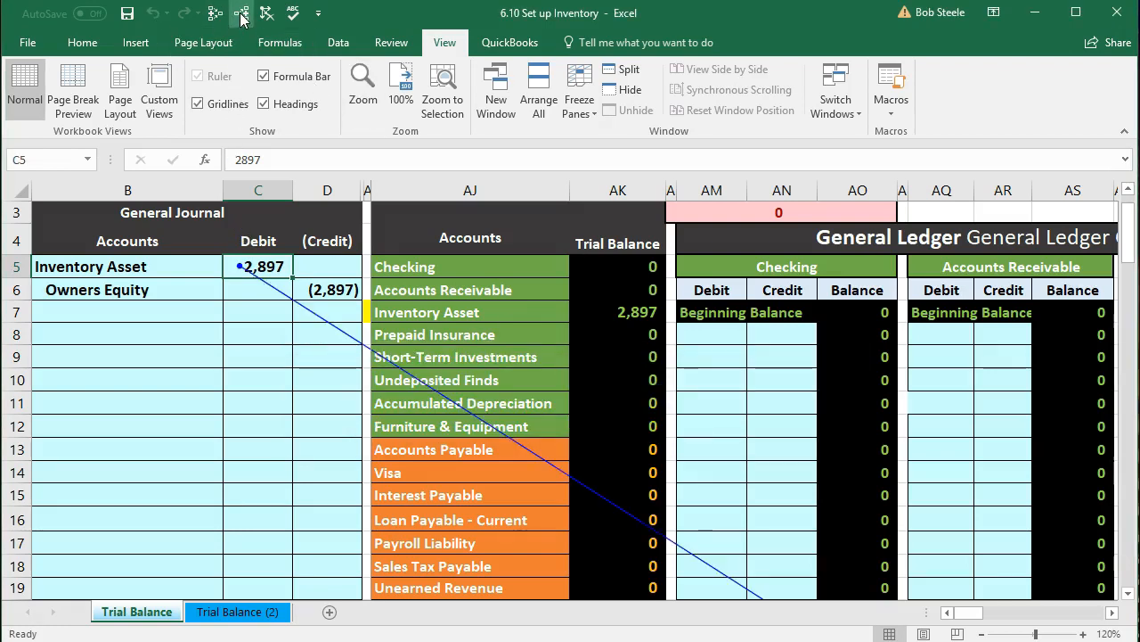
pyautogui.scroll(-3, 940, 482)
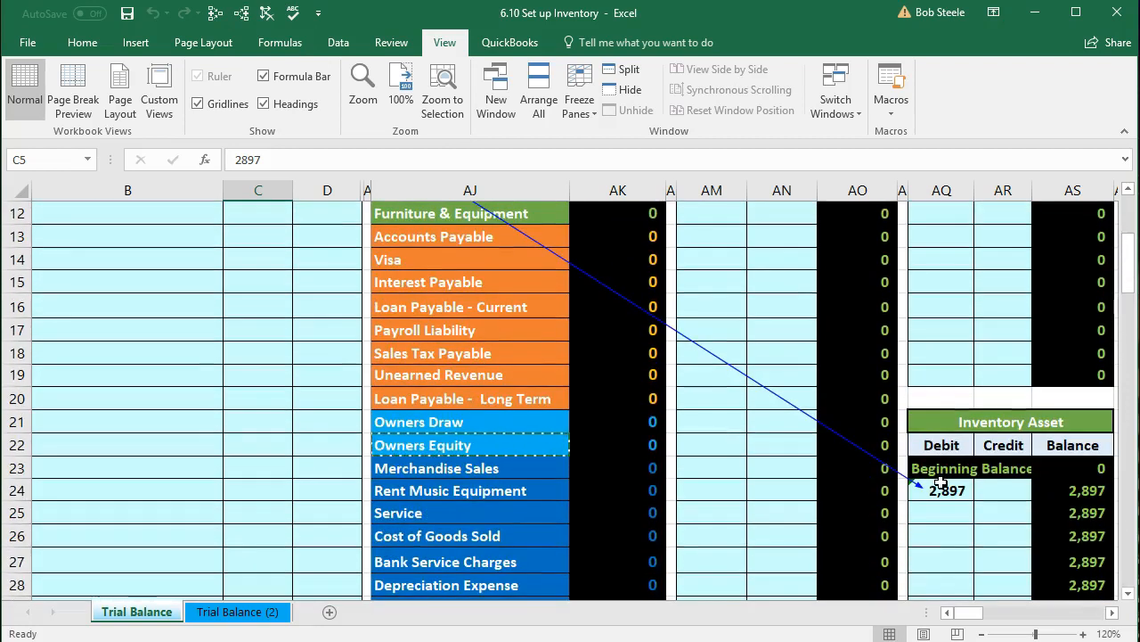
pyautogui.scroll(4, 940, 482)
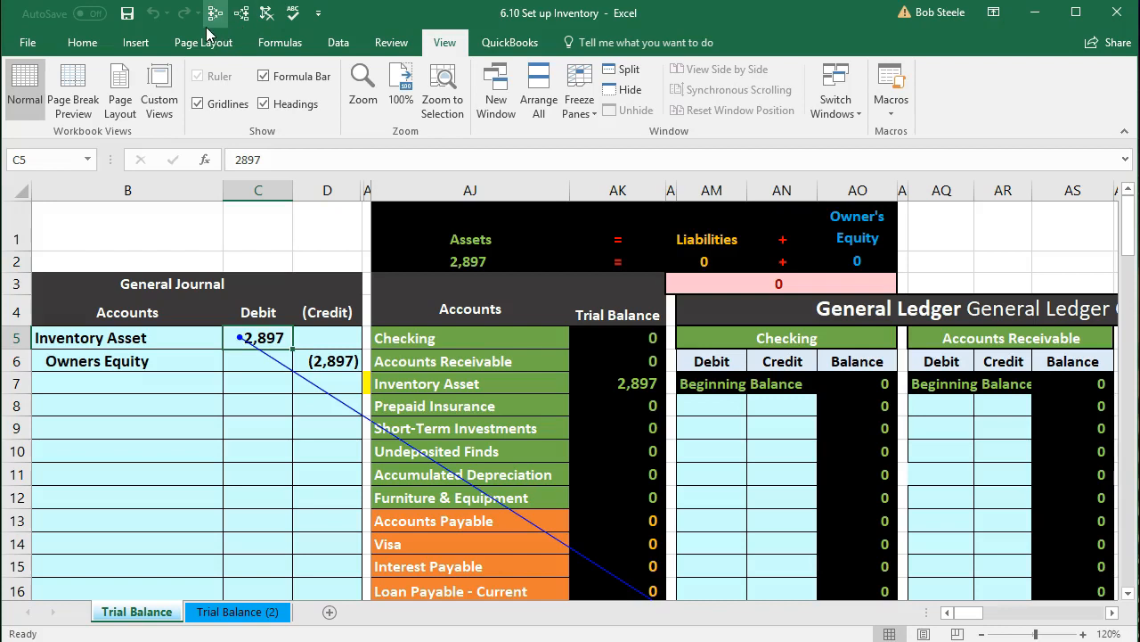
pyautogui.click(266, 47)
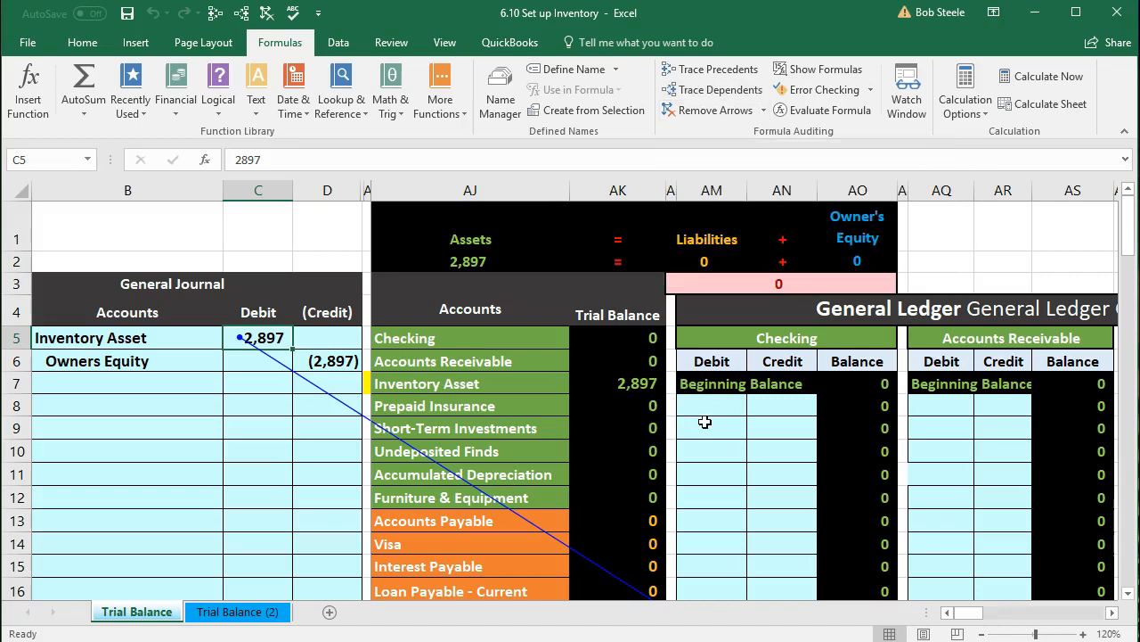
pyautogui.scroll(-1, 705, 421)
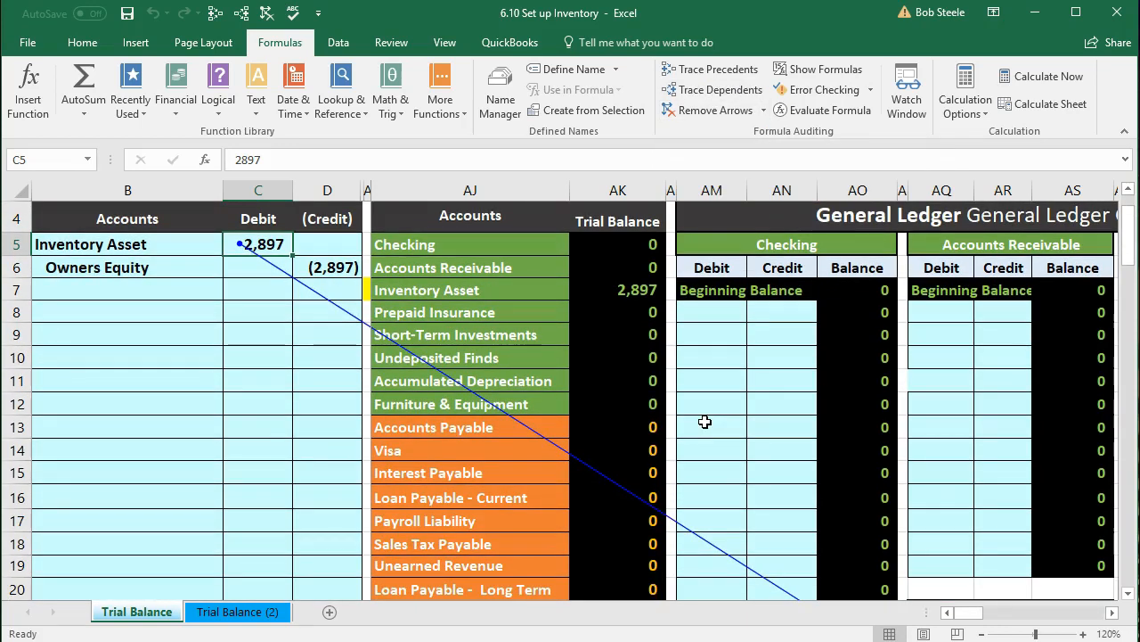
# Step: Remove the trace arrows and locate Owners Equity among the trial balance accounts for the credit in D6
pyautogui.click(331, 273)
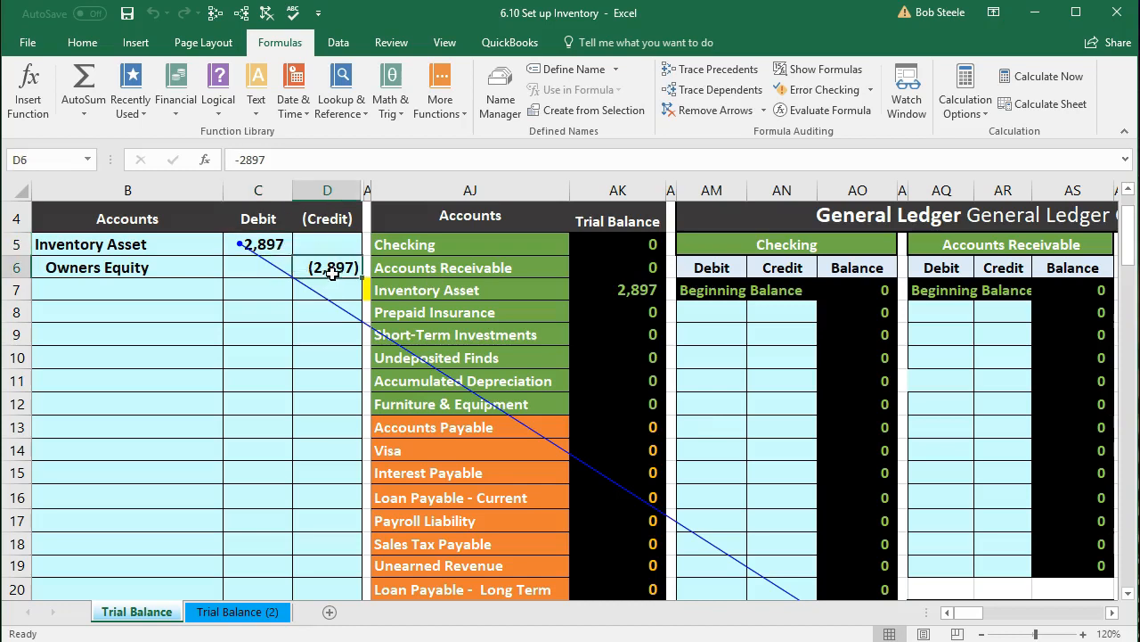
pyautogui.click(266, 17)
pyautogui.moveTo(419, 244); pyautogui.dragTo(437, 403)
pyautogui.scroll(-2, 580, 303)
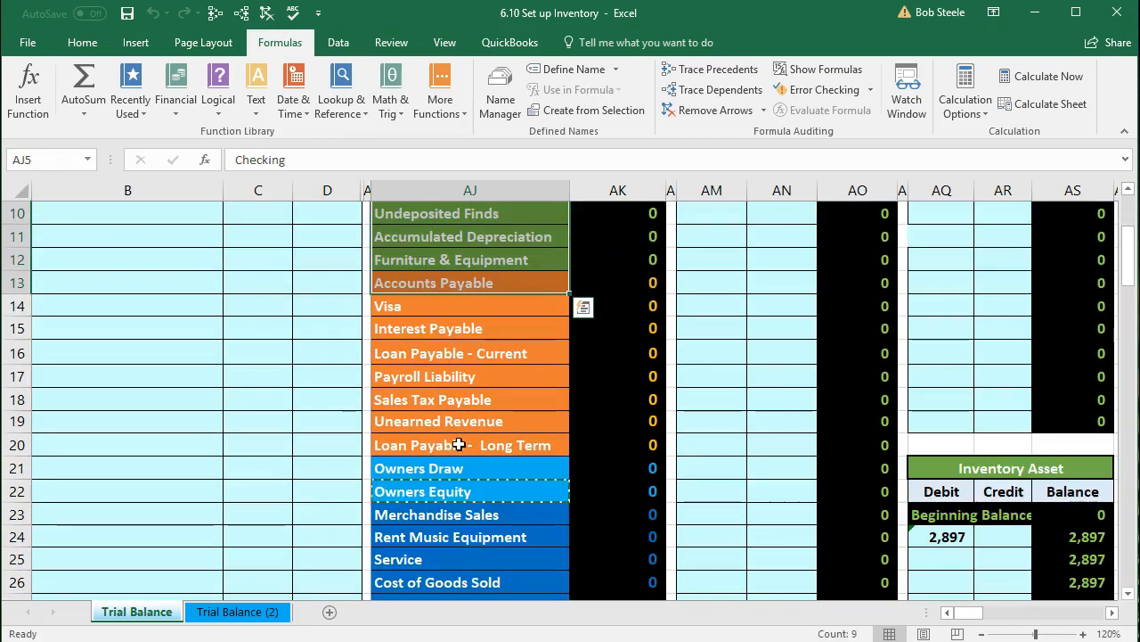
pyautogui.click(457, 464)
pyautogui.click(469, 495)
pyautogui.scroll(2, 475, 410)
pyautogui.click(463, 381)
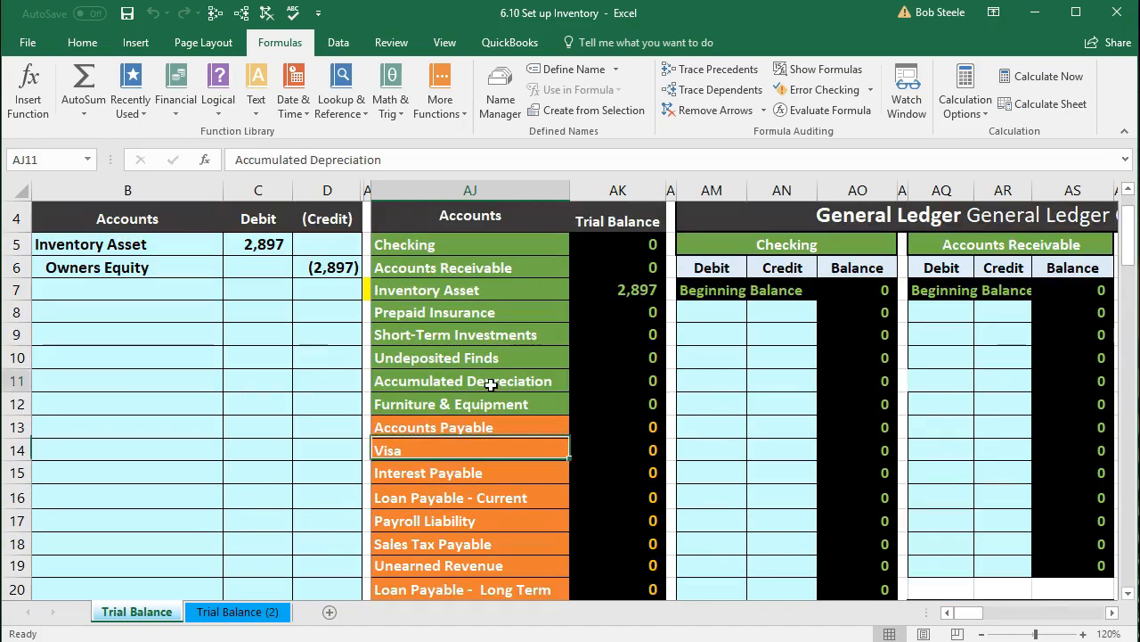
# Step: Post the General Journal's Owners Equity credit to BH13 in the Owners Equity ledger account with the formula =D6
pyautogui.press('Right')
pyautogui.press('Right')
pyautogui.press('Right')
pyautogui.press('Right')
pyautogui.press('Right')
pyautogui.press('Right')
pyautogui.press('Right')
pyautogui.press('Right')
pyautogui.press('Right')
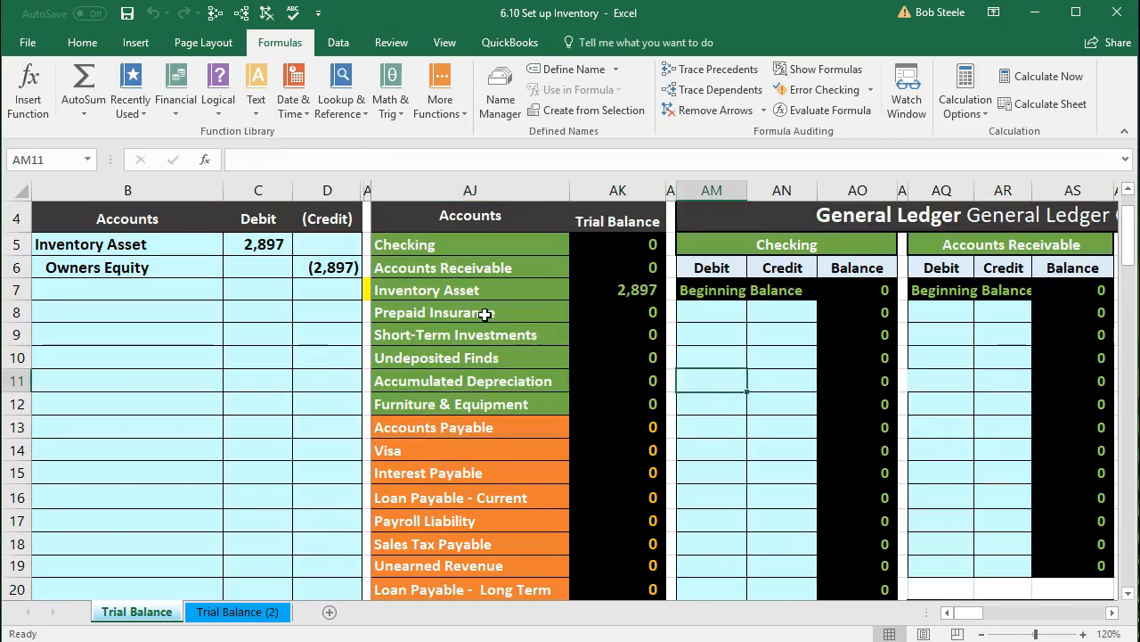
pyautogui.press('Right')
pyautogui.press('Right')
pyautogui.press('Right')
pyautogui.press('Right')
pyautogui.press('Right')
pyautogui.press('Right')
pyautogui.press('Right')
pyautogui.press('Right')
pyautogui.press('Right')
pyautogui.press('Right')
pyautogui.press('Right')
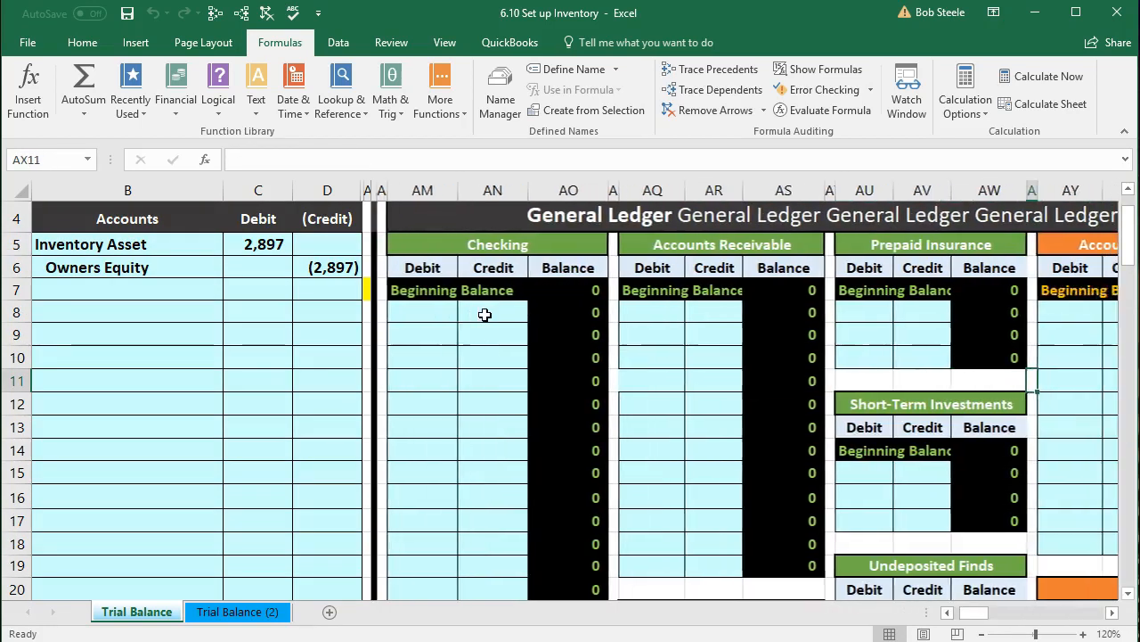
pyautogui.press('Right')
pyautogui.press('Right')
pyautogui.press('Right')
pyautogui.press('Right')
pyautogui.press('Right')
pyautogui.press('Right')
pyautogui.press('Right')
pyautogui.press('Right')
pyautogui.press('Right')
pyautogui.press('Right')
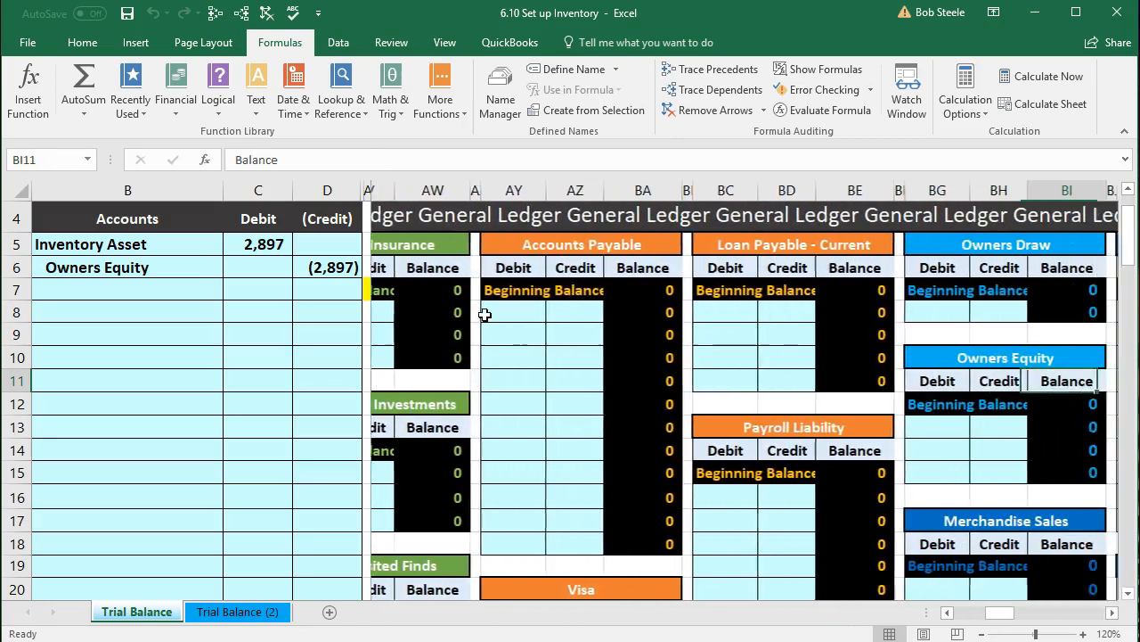
pyautogui.press('Right')
pyautogui.press('Right')
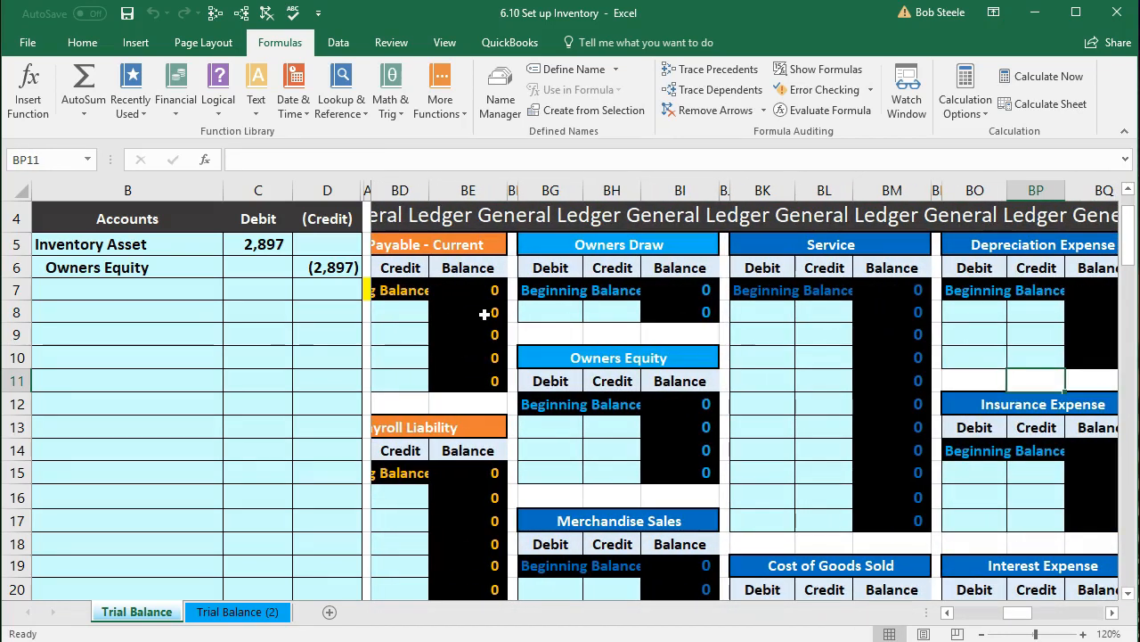
pyautogui.click(598, 311)
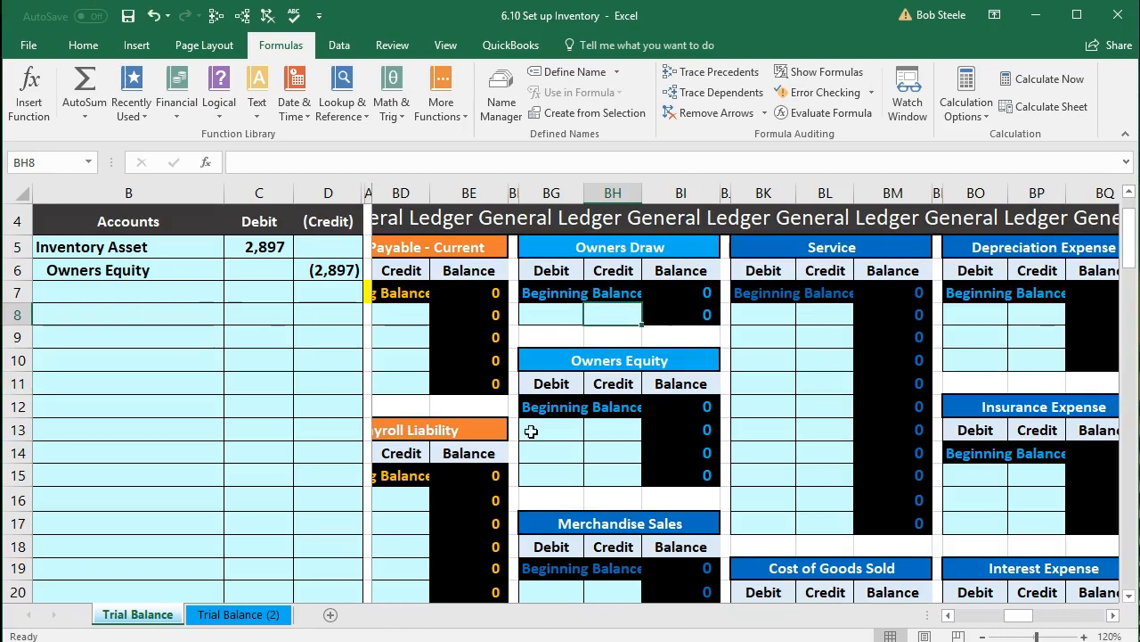
pyautogui.click(613, 432)
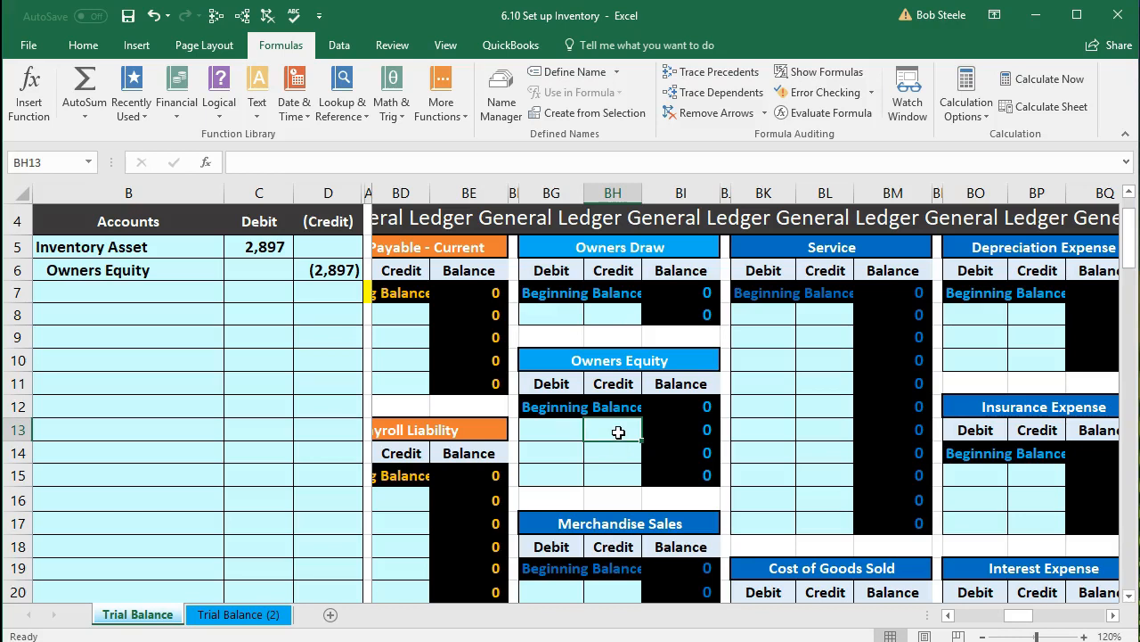
pyautogui.write('=')
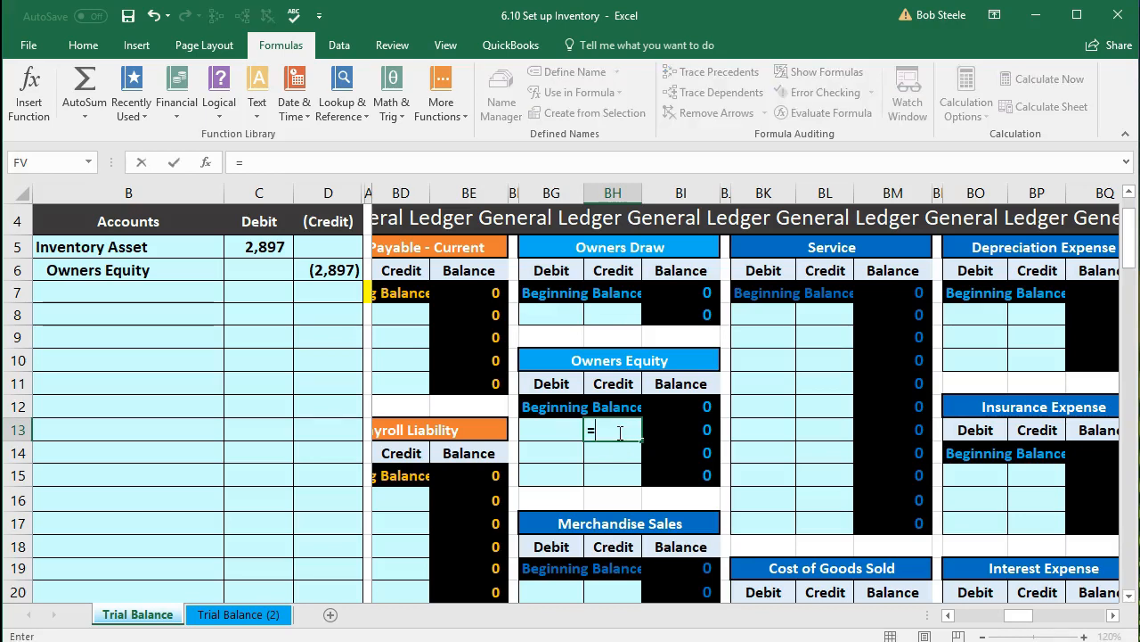
pyautogui.click(335, 272)
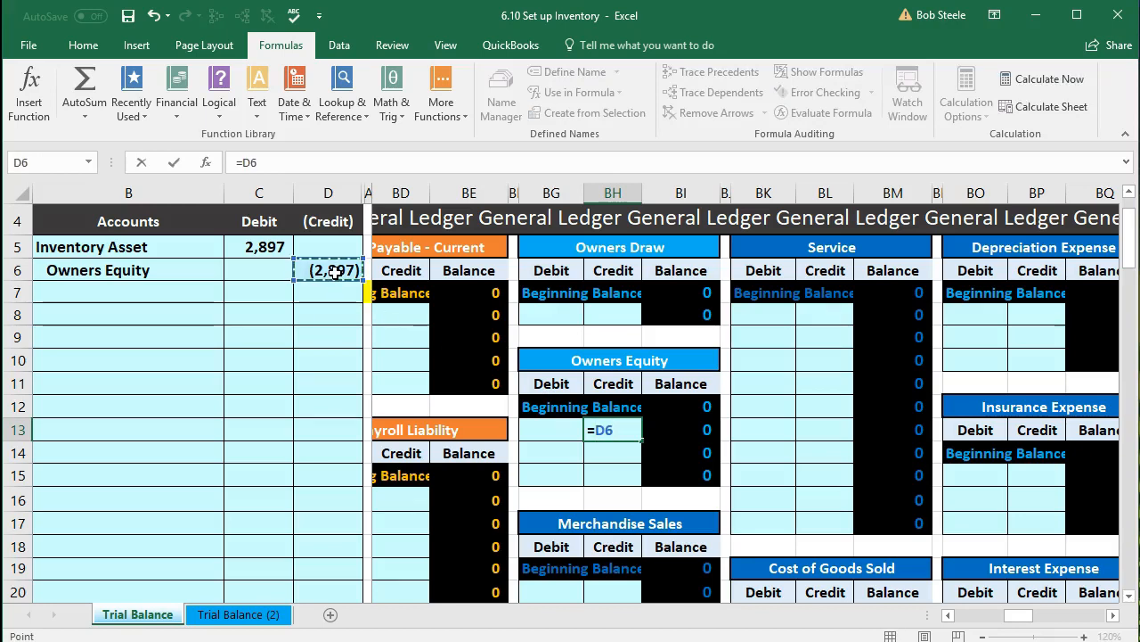
pyautogui.press('Return')
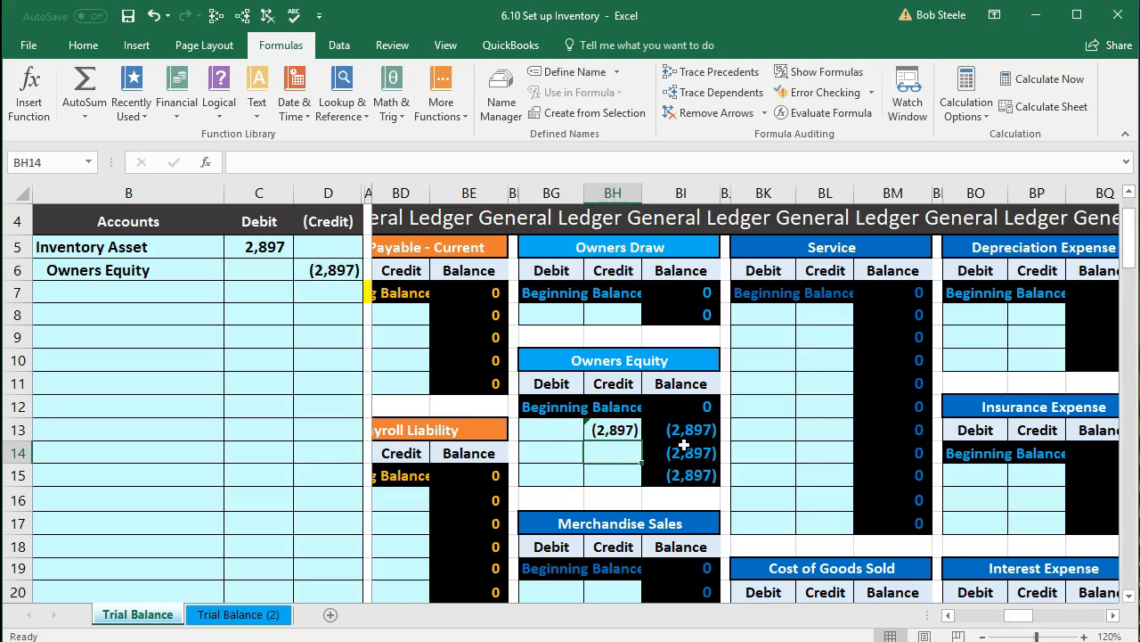
# Step: Clear the posted Owners Equity credit in BH13 and re-enter the formula =D6 there
pyautogui.click(617, 429)
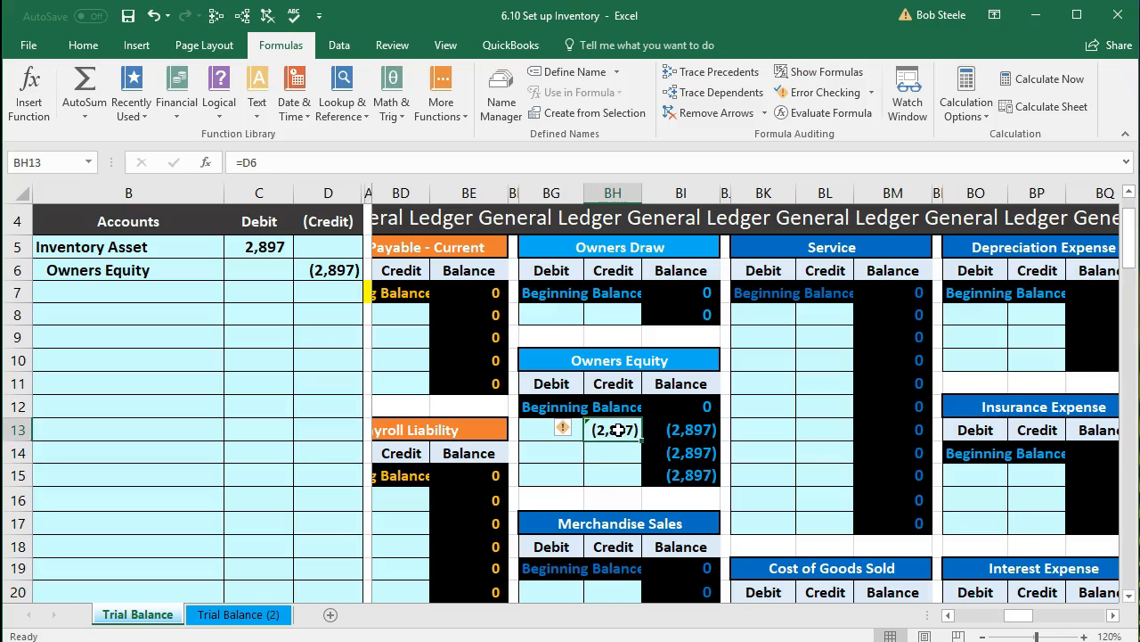
pyautogui.press('Delete')
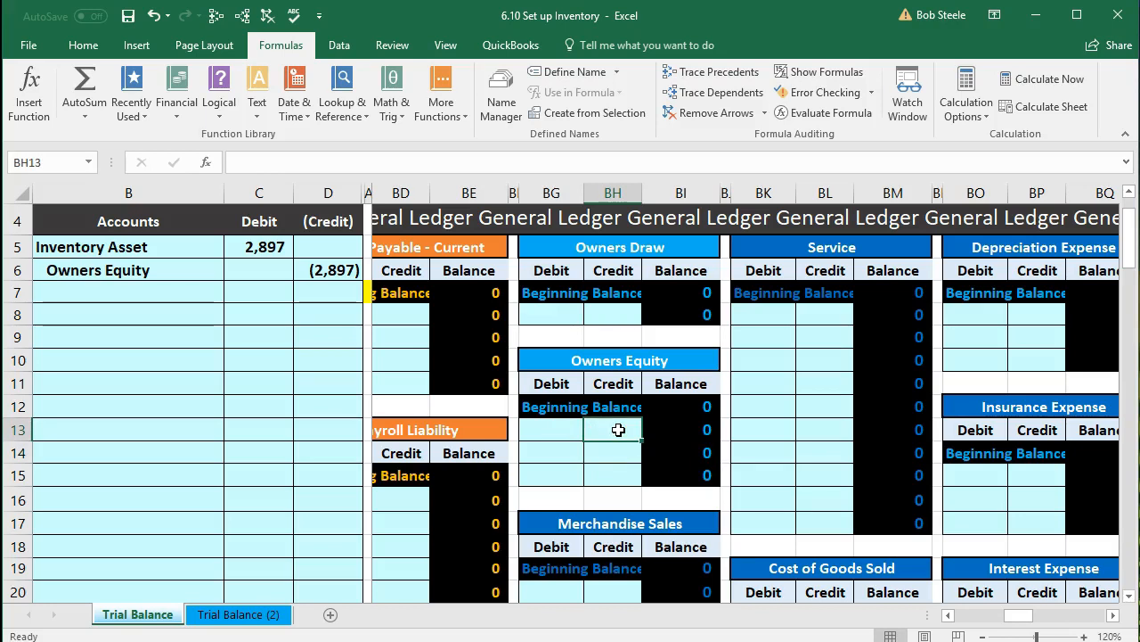
pyautogui.write('d')
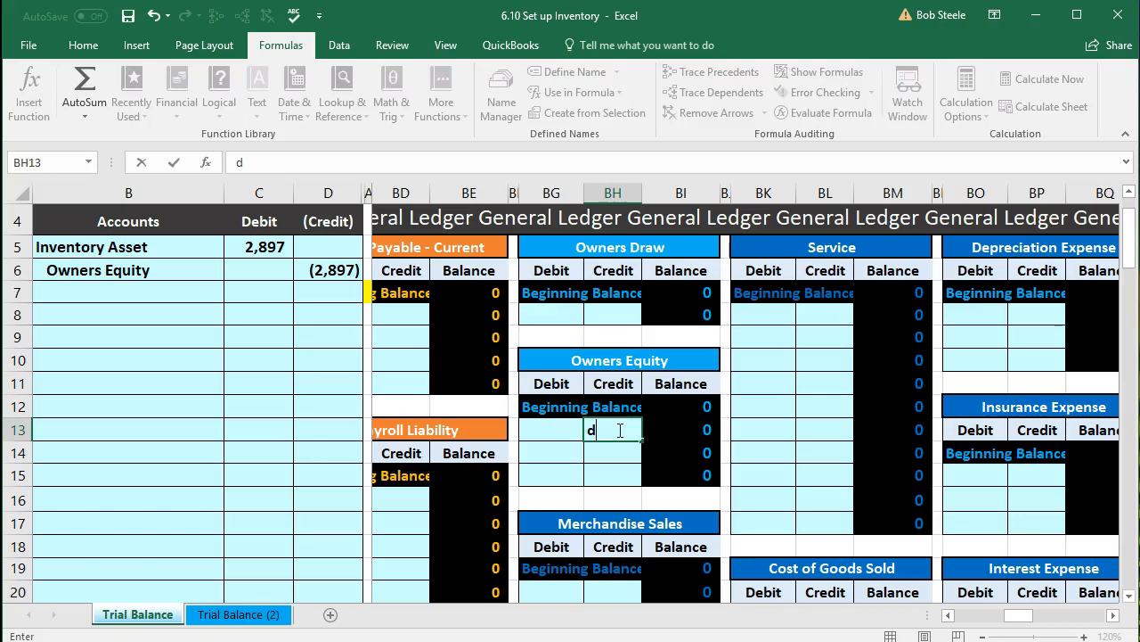
pyautogui.write('6')
pyautogui.press('BackSpace')
pyautogui.press('BackSpace')
pyautogui.write('=d')
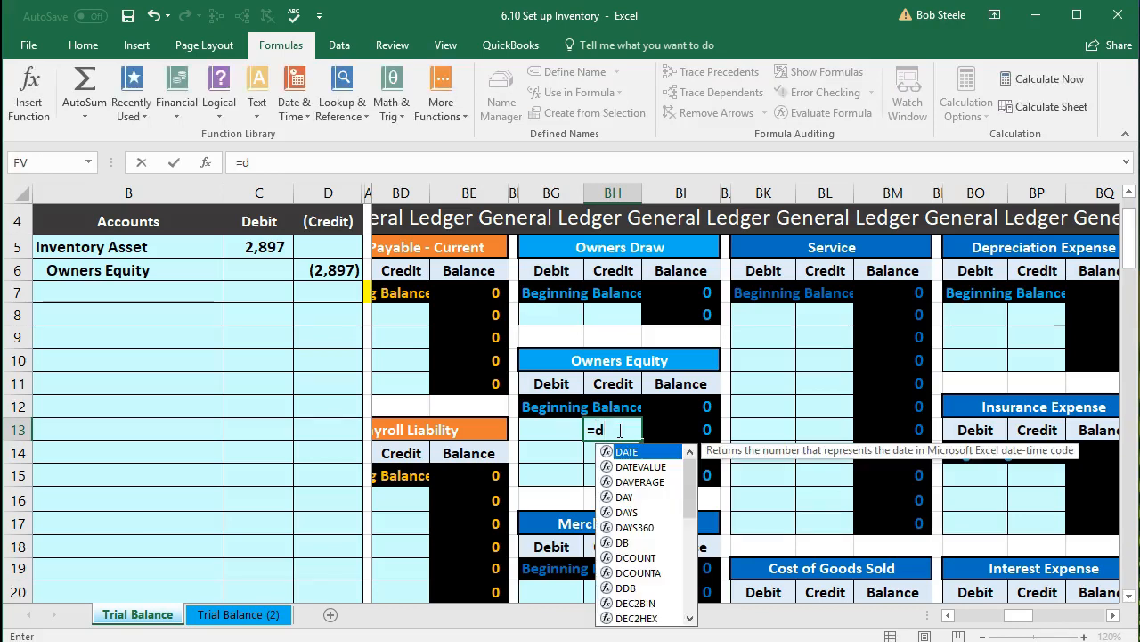
pyautogui.write('6')
pyautogui.press('Return')
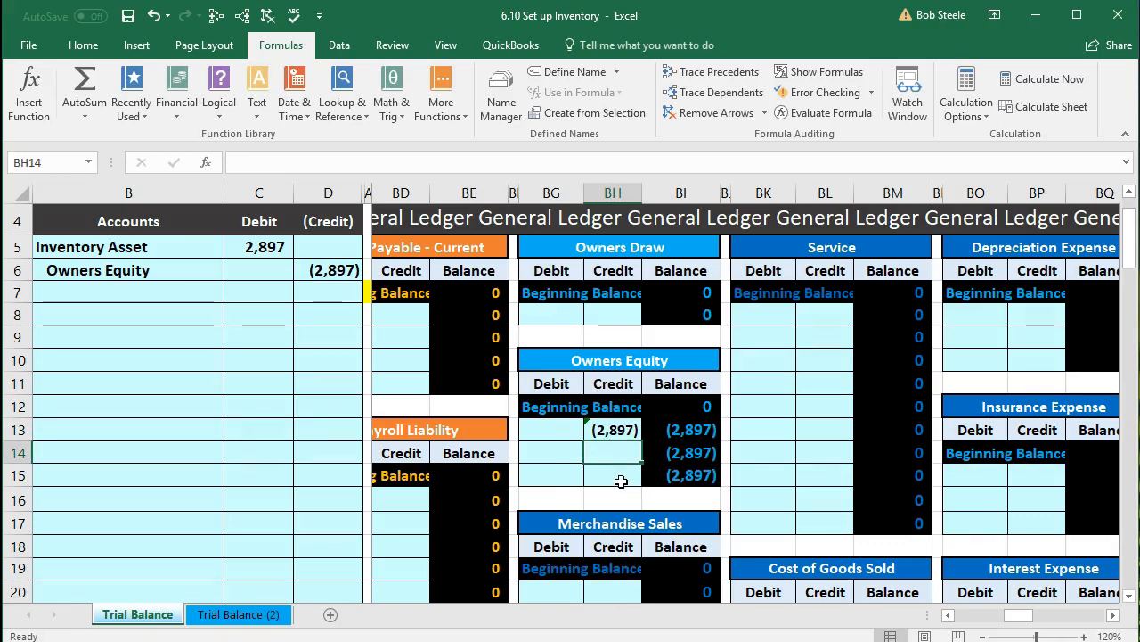
# Step: Return to the trial balance and trace the precedents of the Inventory Asset amount in AK7 to its ledger account
pyautogui.press('Left')
pyautogui.press('Left')
pyautogui.press('Left')
pyautogui.press('Left')
pyautogui.press('Left')
pyautogui.press('Left')
pyautogui.press('Left')
pyautogui.press('Left')
pyautogui.press('Left')
pyautogui.press('Left')
pyautogui.press('Left')
pyautogui.press('Left')
pyautogui.press('Left')
pyautogui.press('Left')
pyautogui.press('Left')
pyautogui.press('Left')
pyautogui.press('Left')
pyautogui.press('Left')
pyautogui.press('Left')
pyautogui.press('Left')
pyautogui.press('Left')
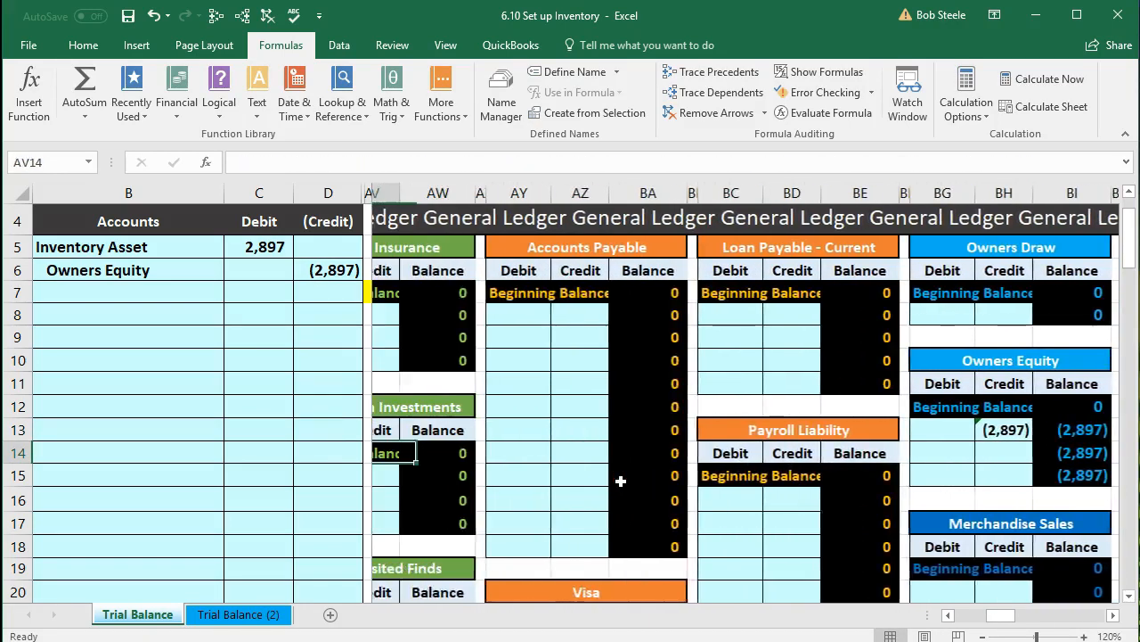
pyautogui.press('Left')
pyautogui.press('Left')
pyautogui.press('Left')
pyautogui.press('Left')
pyautogui.press('Left')
pyautogui.press('Left')
pyautogui.press('Left')
pyautogui.press('Left')
pyautogui.press('Left')
pyautogui.press('Left')
pyautogui.press('Left')
pyautogui.press('Left')
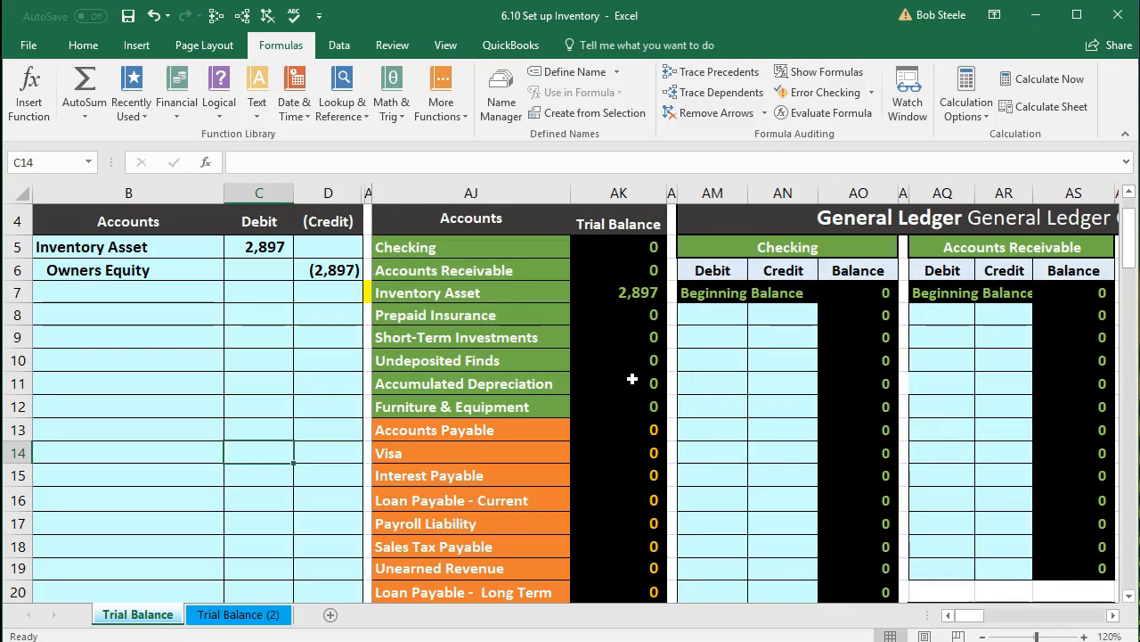
pyautogui.click(610, 299)
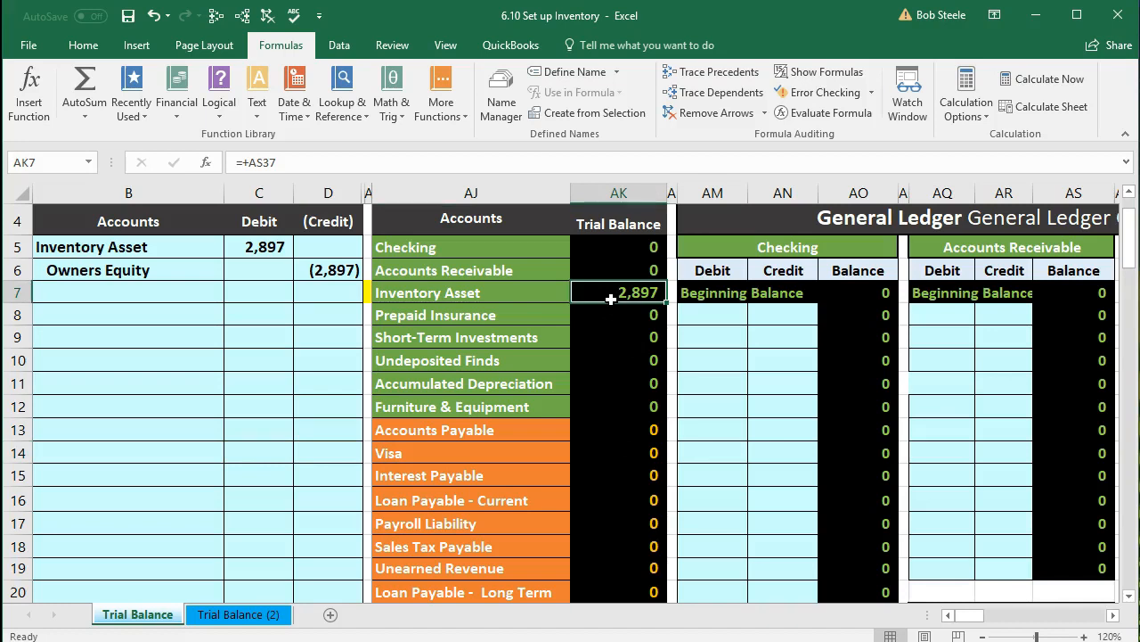
pyautogui.click(216, 17)
pyautogui.scroll(-7, 978, 333)
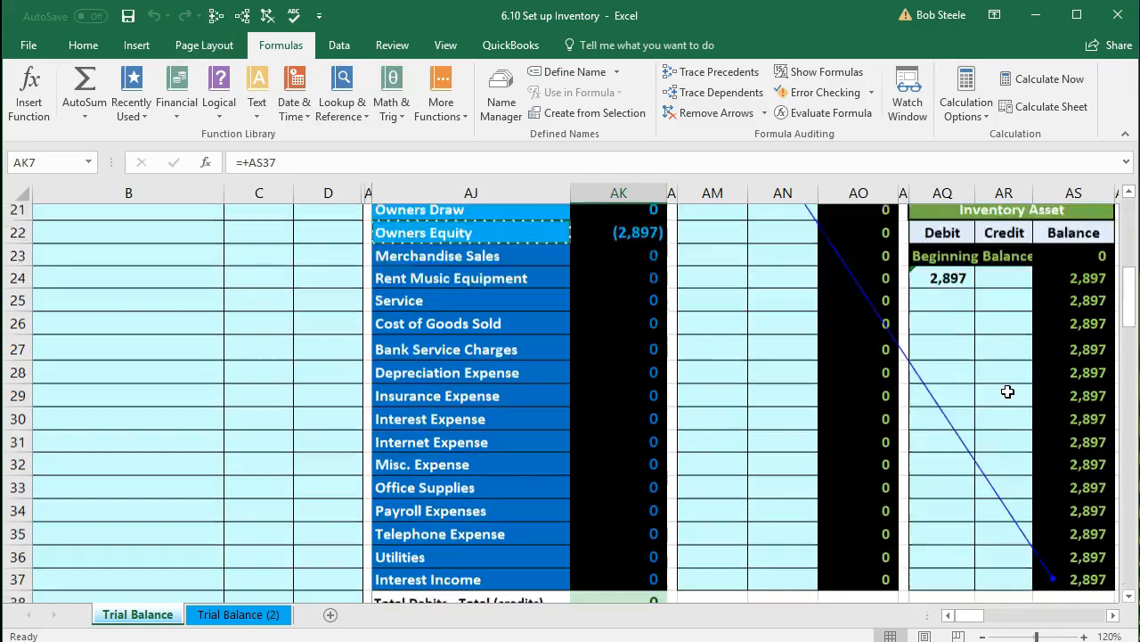
# Step: Trace the precedents of the Owners Equity amount in AK22 of the trial balance
pyautogui.scroll(3, 840, 466)
pyautogui.click(656, 356)
pyautogui.click(214, 20)
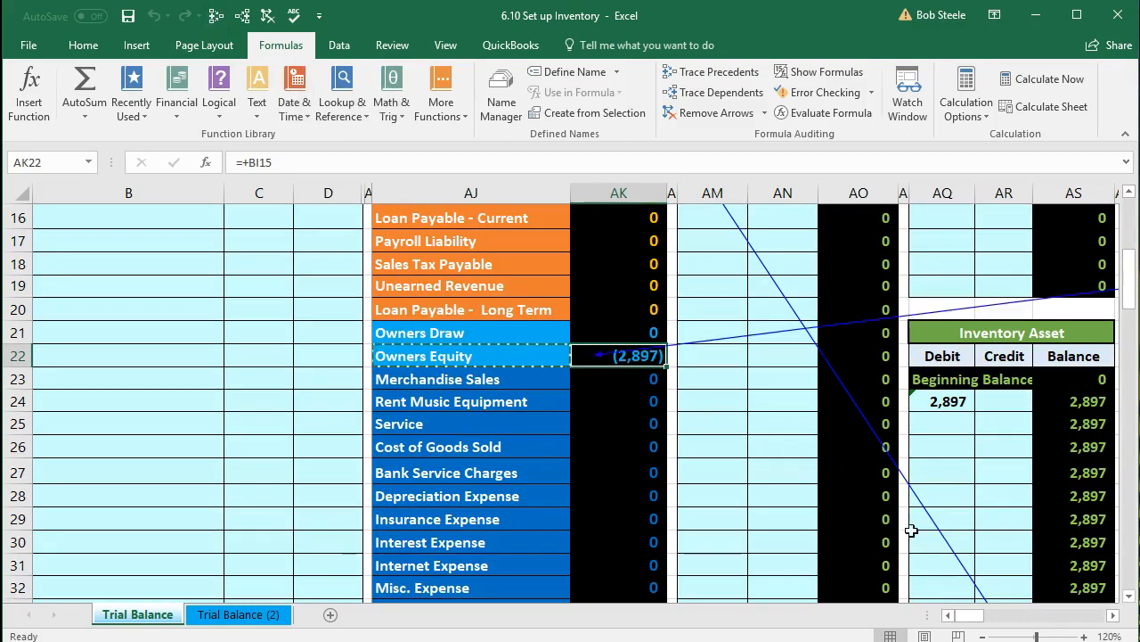
# Step: Compare the Inventory Asset amount in AK7 with the Owners Equity amount in AK22 on the trial balance, and remove the tracing arrows
pyautogui.scroll(5, 912, 530)
pyautogui.moveTo(974, 622)
pyautogui.mouseDown()
pyautogui.moveTo(1025, 622)
pyautogui.moveTo(961, 625)
pyautogui.mouseUp()
pyautogui.scroll(-1, 807, 576)
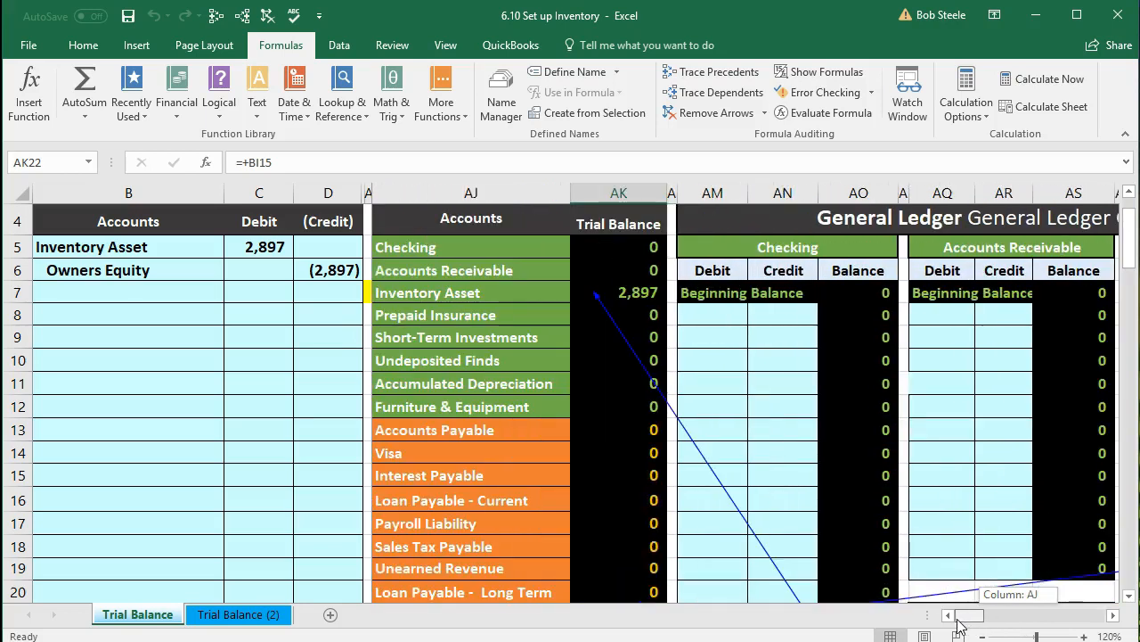
pyautogui.scroll(-3, 508, 440)
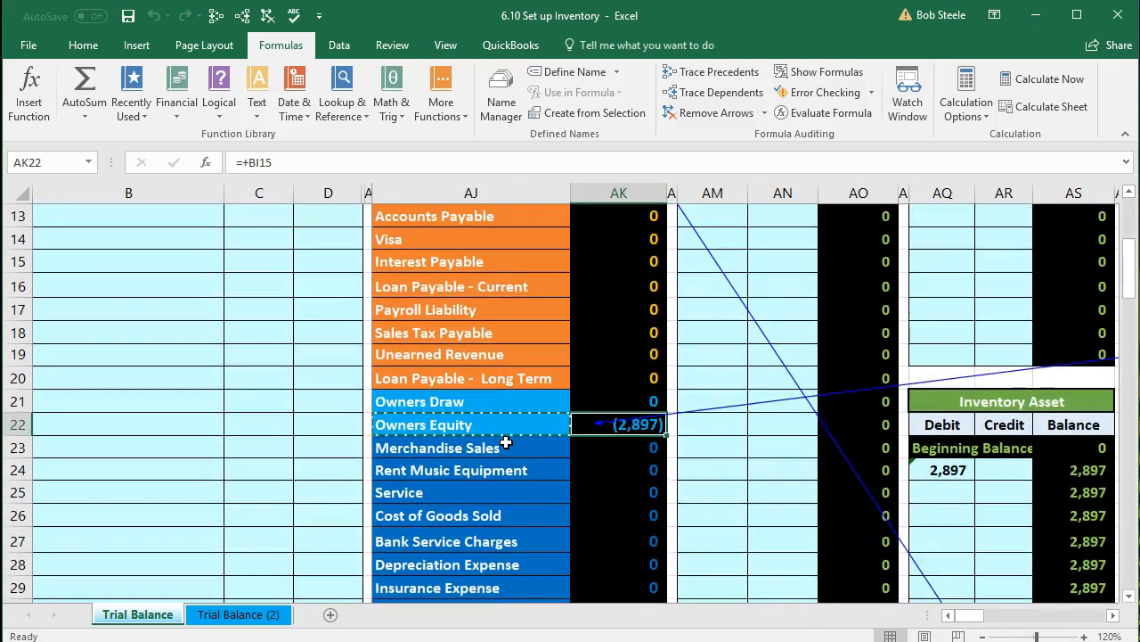
pyautogui.scroll(3, 505, 442)
pyautogui.click(638, 298)
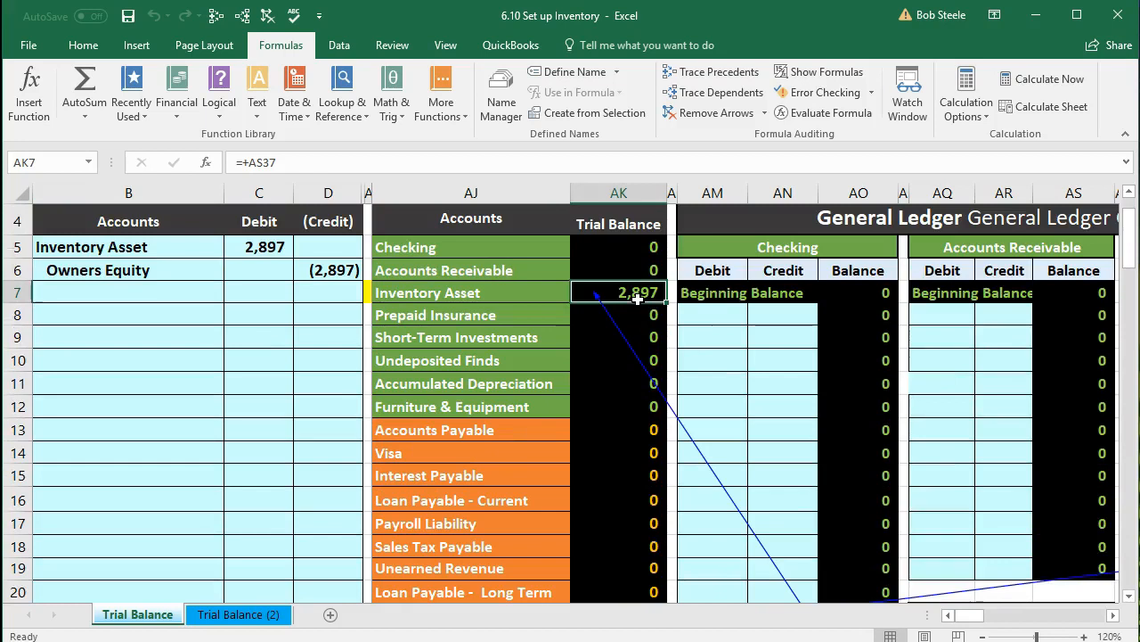
pyautogui.scroll(-2, 651, 331)
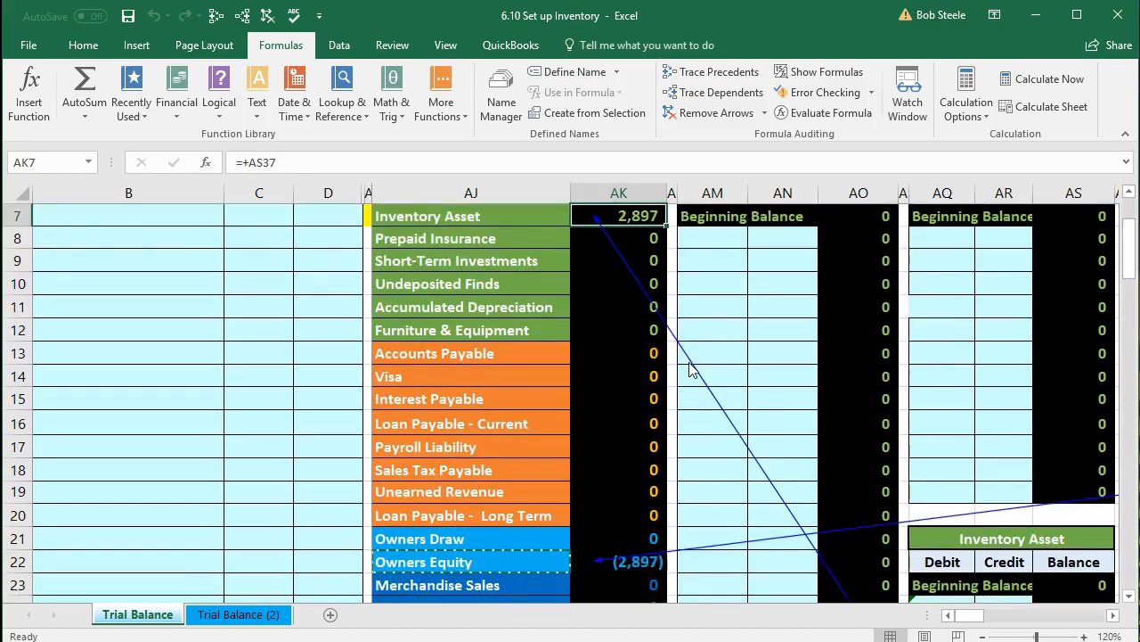
pyautogui.click(643, 495)
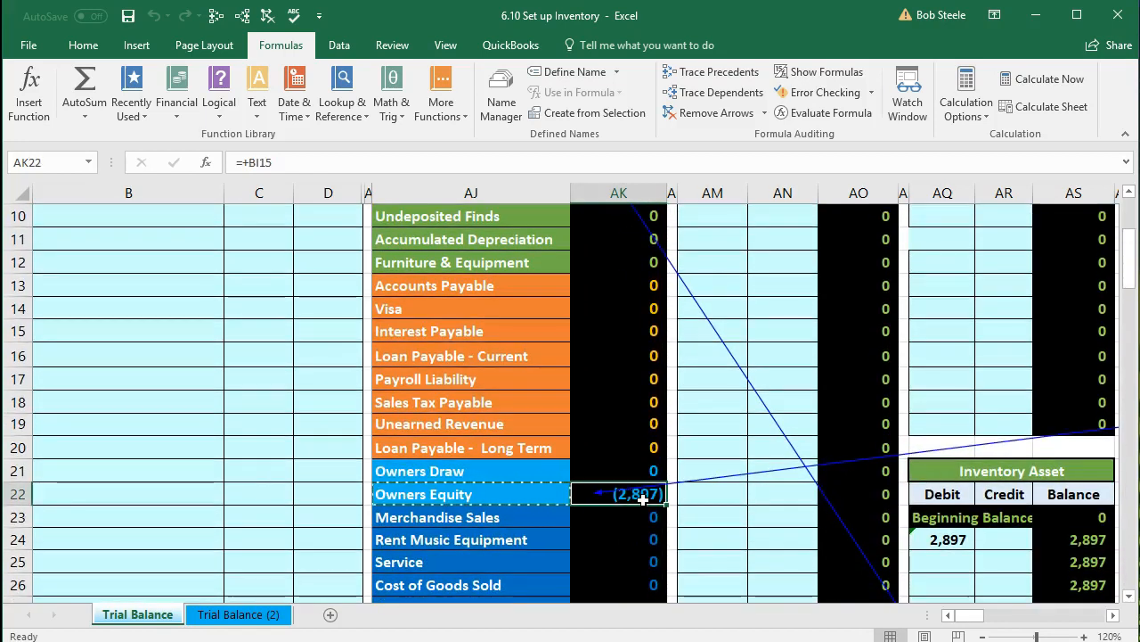
pyautogui.click(268, 17)
# Step: Check the Total Debits - Total (credits) formula in AK38, the accounting equation and the Net Income line of the trial balance
pyautogui.scroll(-4, 591, 522)
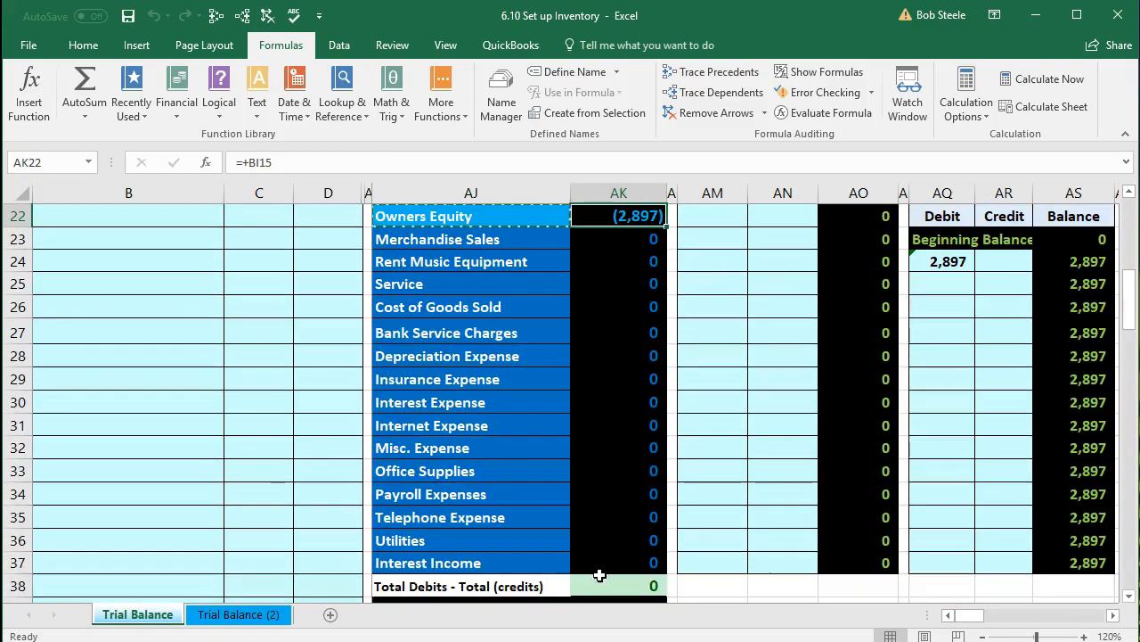
pyautogui.doubleClick(600, 584)
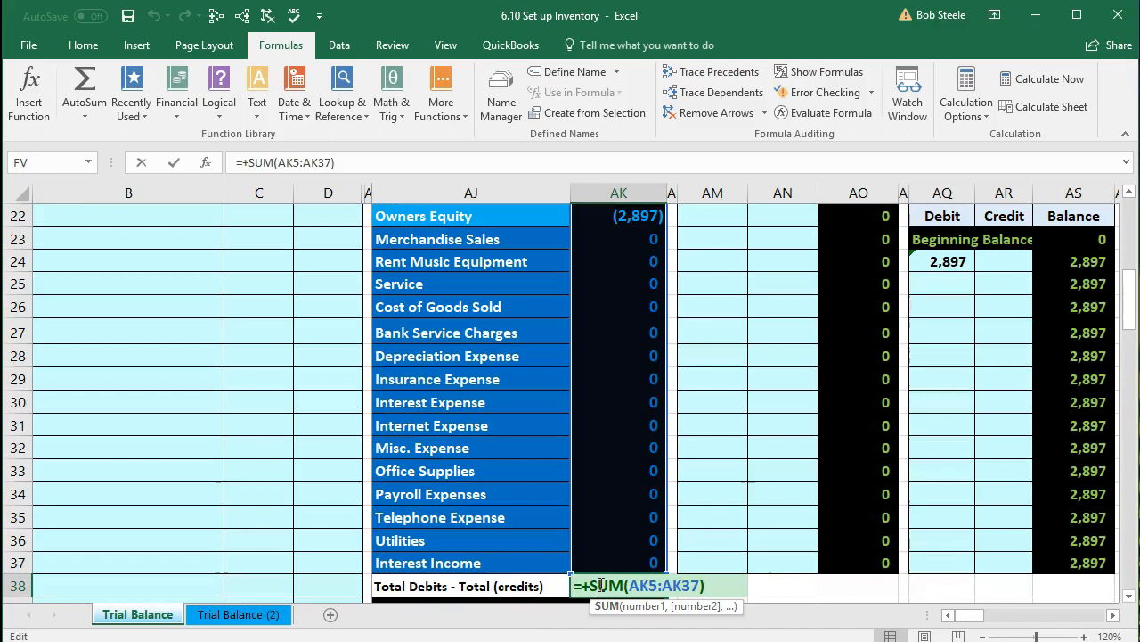
pyautogui.press('Return')
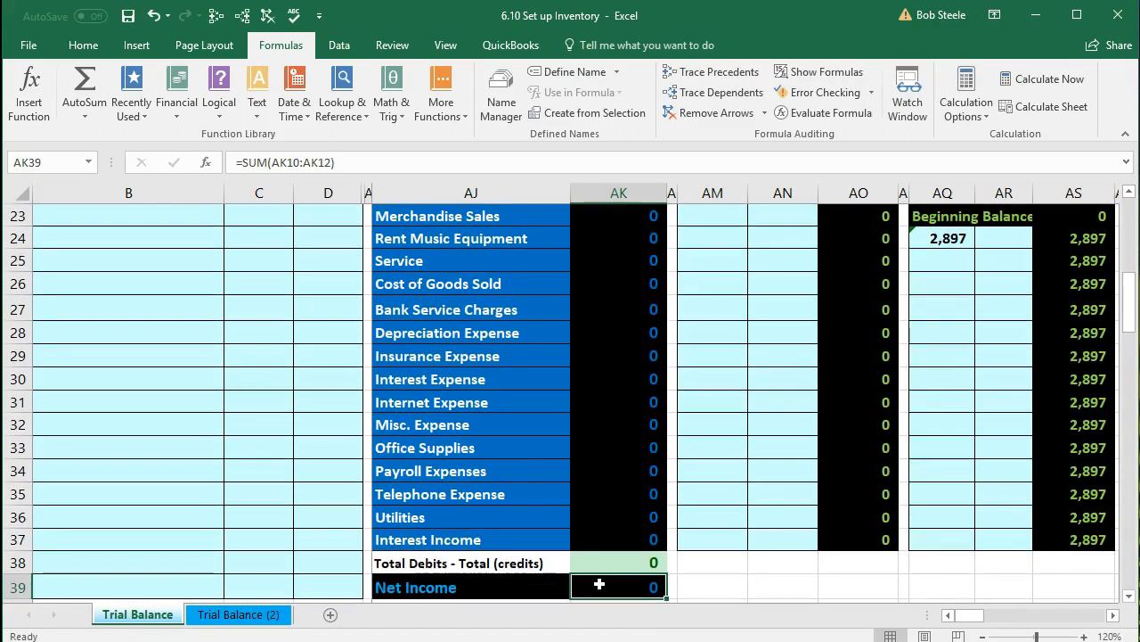
pyautogui.scroll(8, 599, 584)
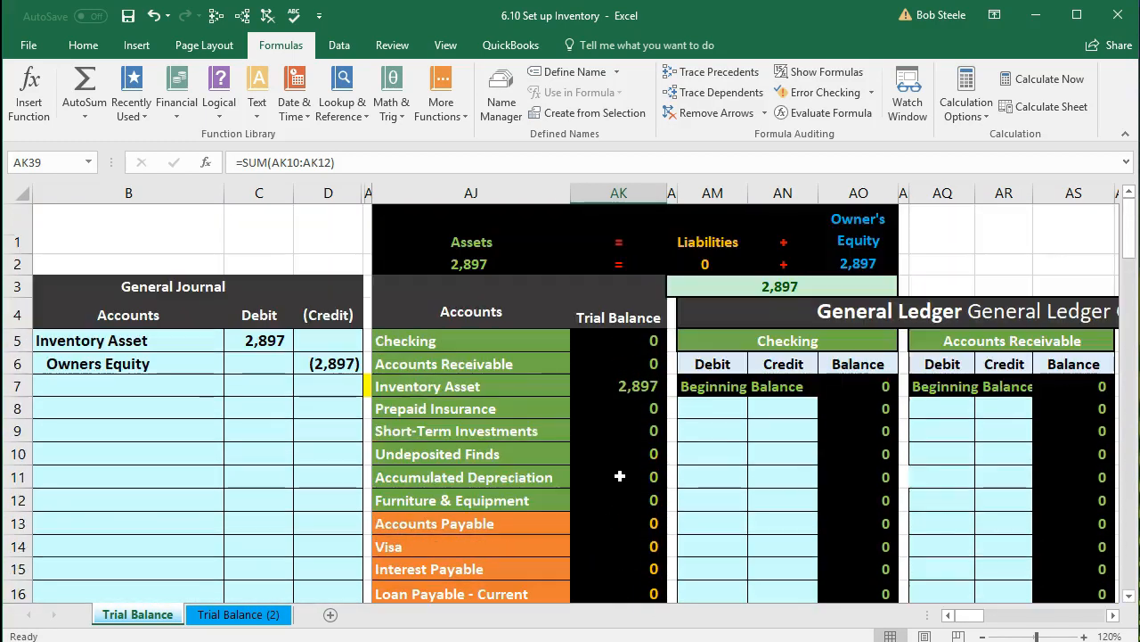
pyautogui.scroll(-2, 619, 475)
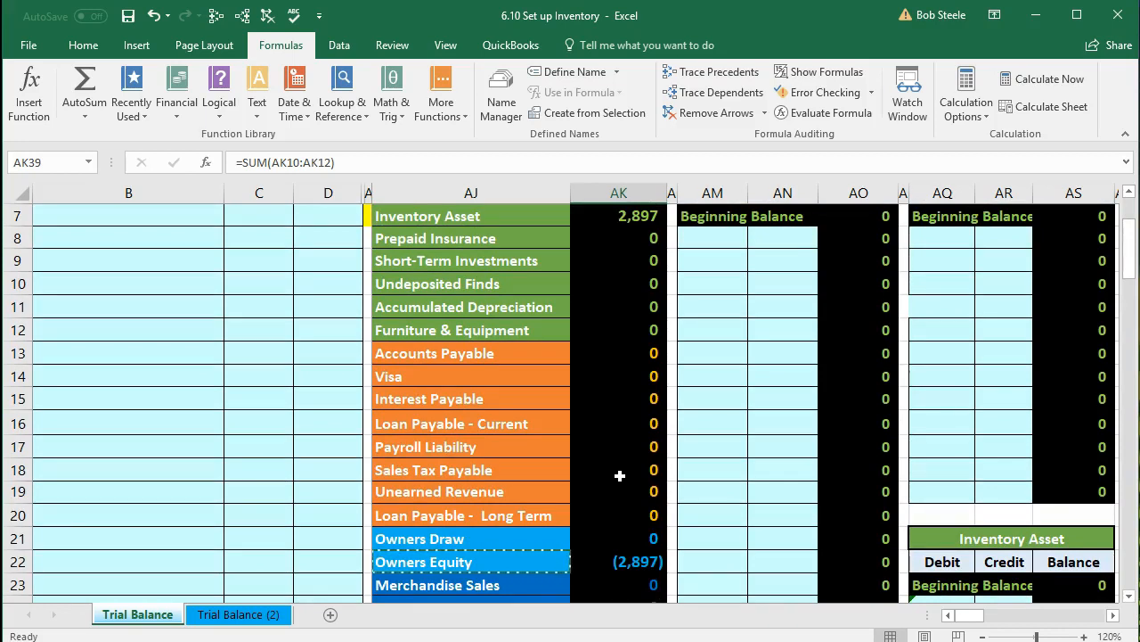
pyautogui.scroll(-6, 624, 467)
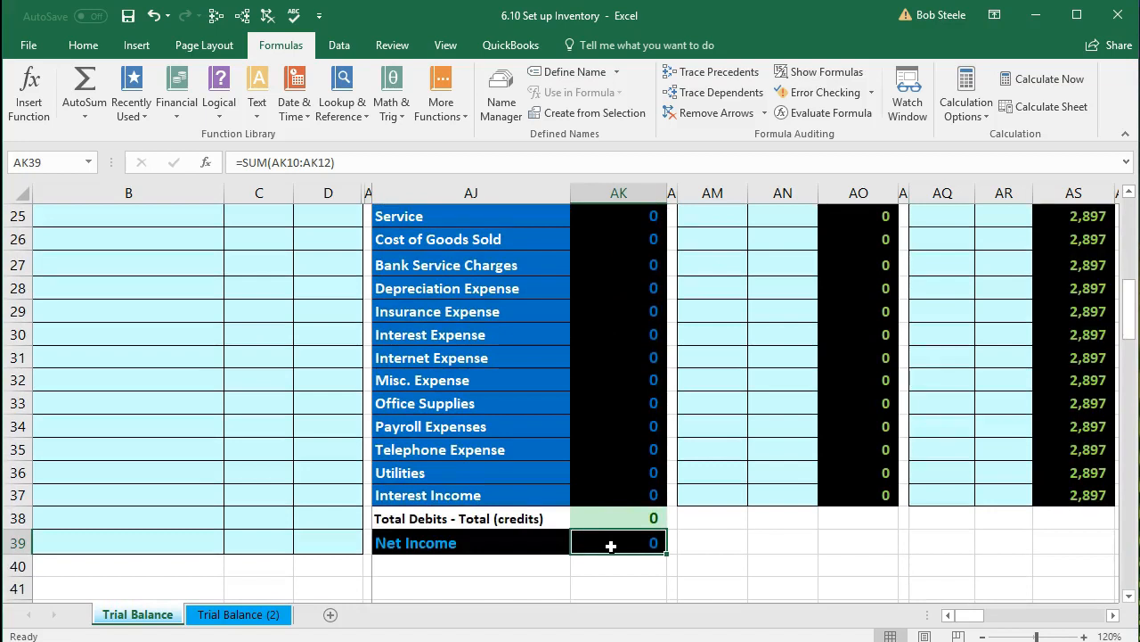
pyautogui.scroll(5, 610, 546)
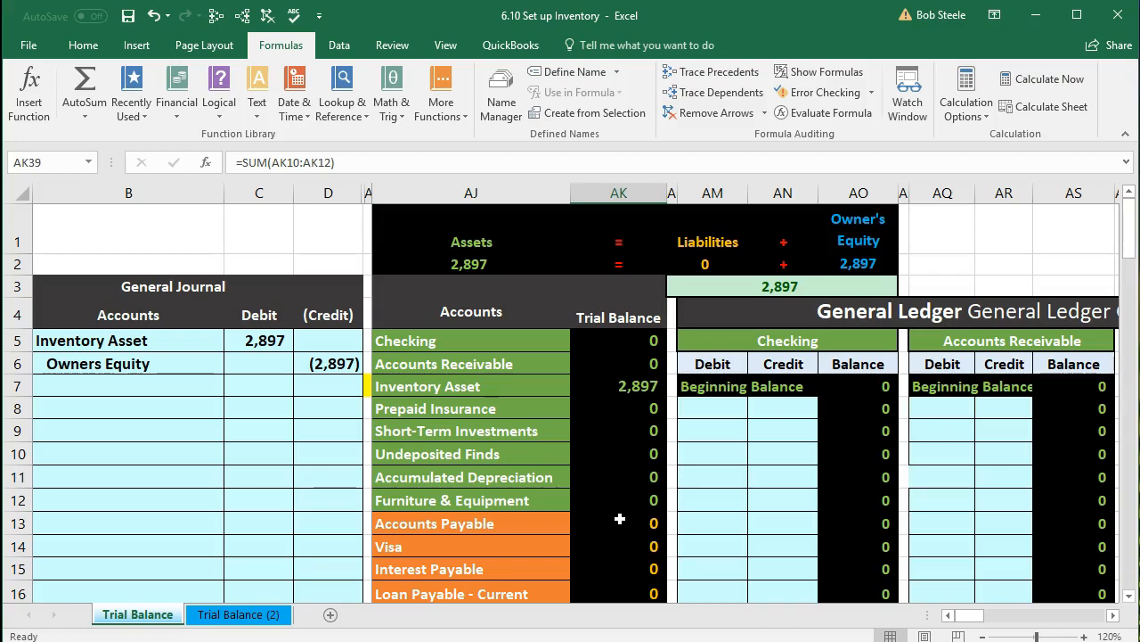
# Step: Trace the dependents of the Inventory Asset amount in AK7 and the Owners Equity amount in AK22
pyautogui.click(618, 389)
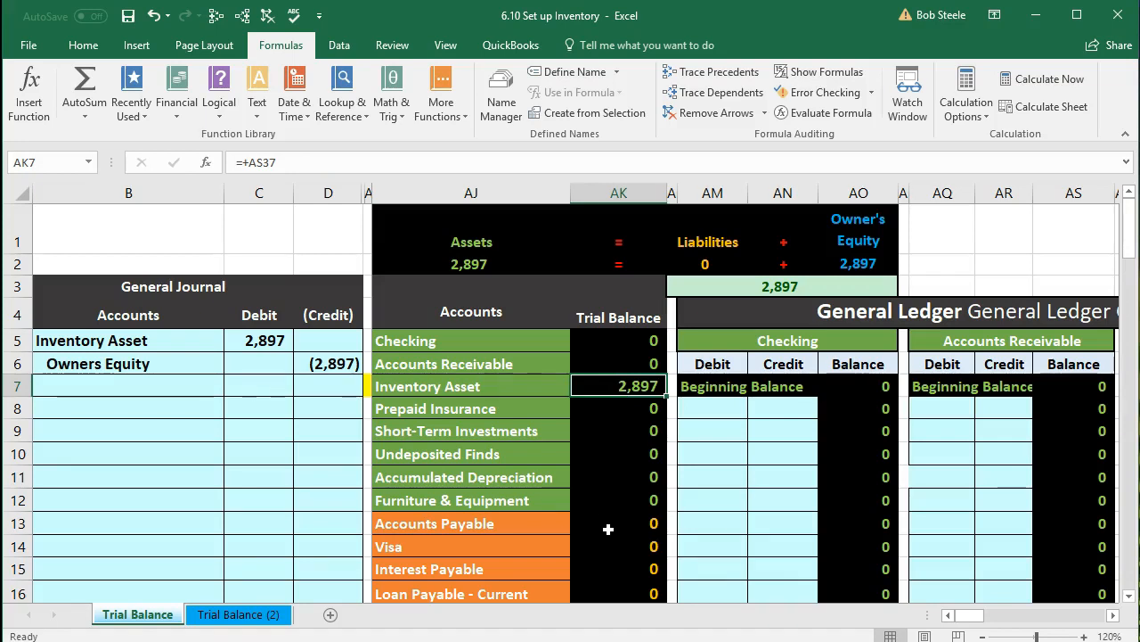
pyautogui.click(216, 16)
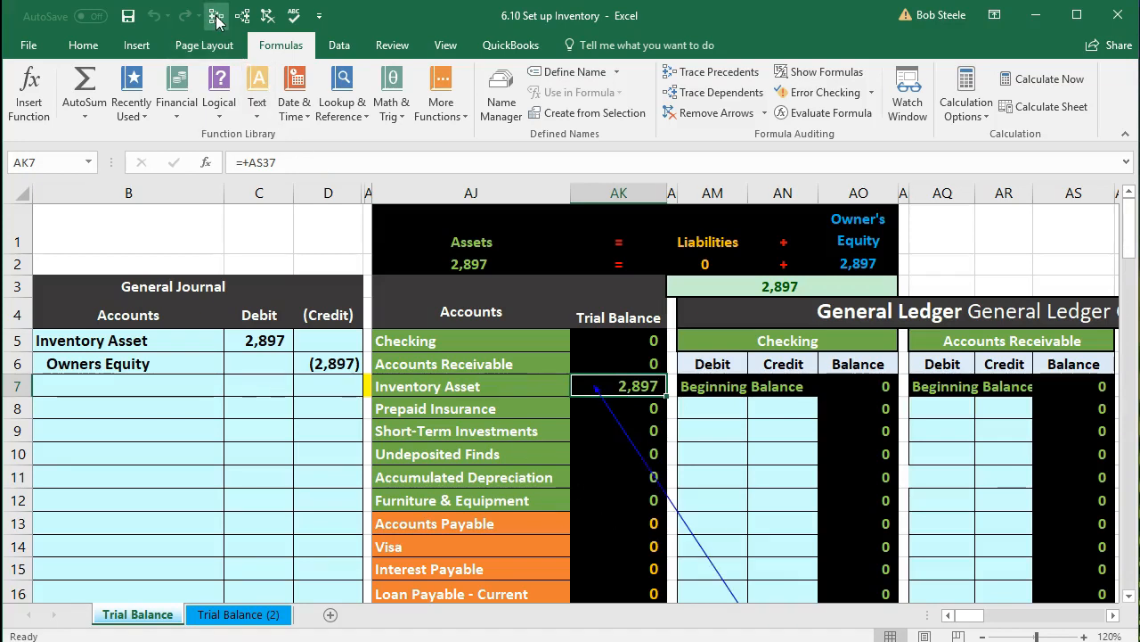
pyautogui.click(242, 16)
pyautogui.scroll(-5, 522, 407)
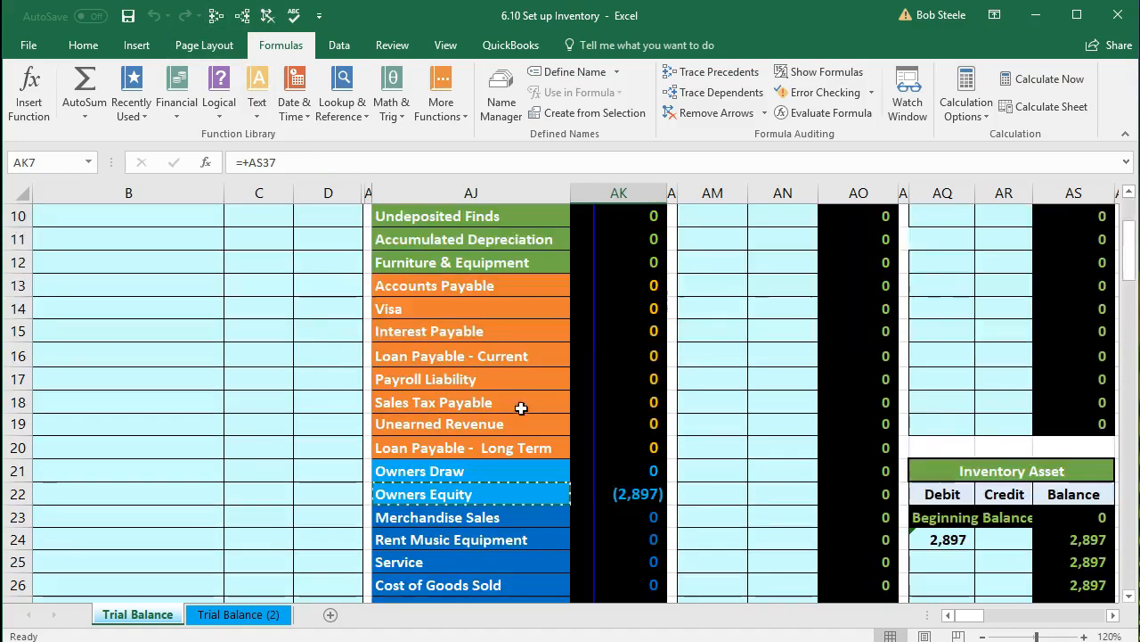
pyautogui.click(646, 356)
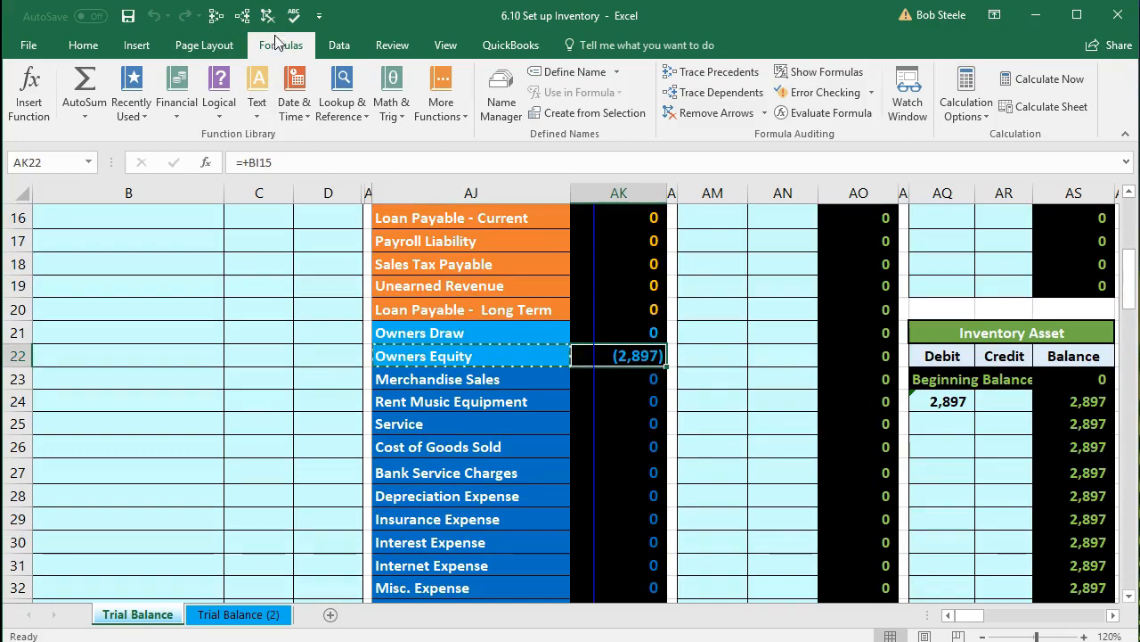
pyautogui.click(246, 18)
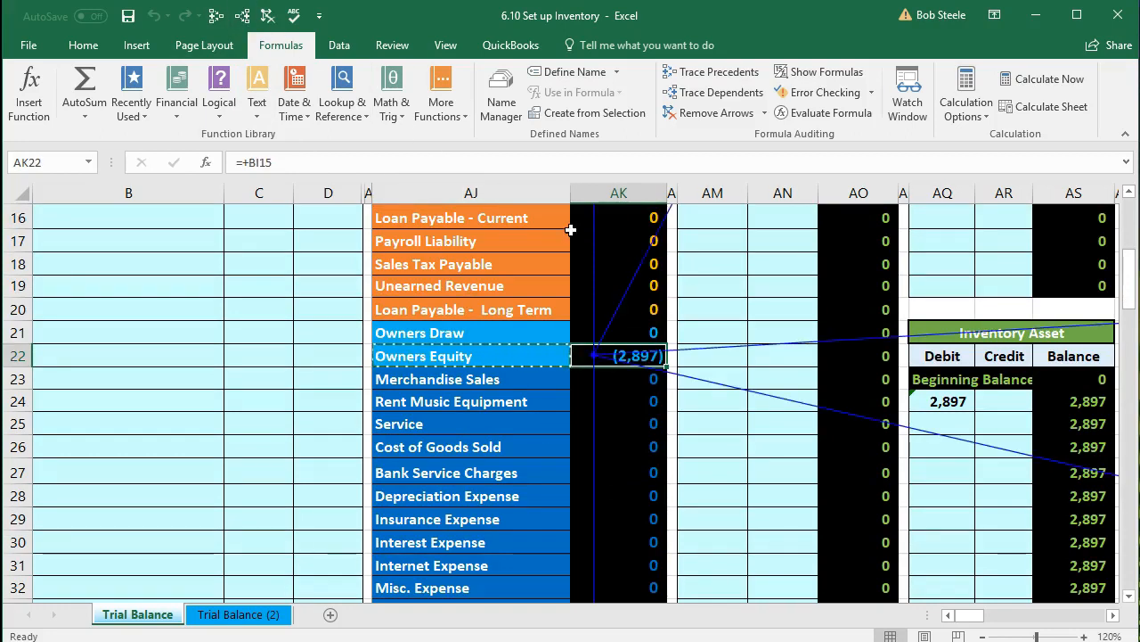
# Step: Follow the dependent arrows across the General Ledger to the balance sheet and inspect the Inventory Asset formula in BX6
pyautogui.press('Right')
pyautogui.press('Right')
pyautogui.press('Right')
pyautogui.press('Right')
pyautogui.press('Right')
pyautogui.press('Right')
pyautogui.press('Right')
pyautogui.press('Right')
pyautogui.press('Right')
pyautogui.press('Right')
pyautogui.press('Right')
pyautogui.press('Right')
pyautogui.press('Right')
pyautogui.press('Right')
pyautogui.press('Right')
pyautogui.press('Right')
pyautogui.press('Right')
pyautogui.press('Right')
pyautogui.press('Right')
pyautogui.press('Right')
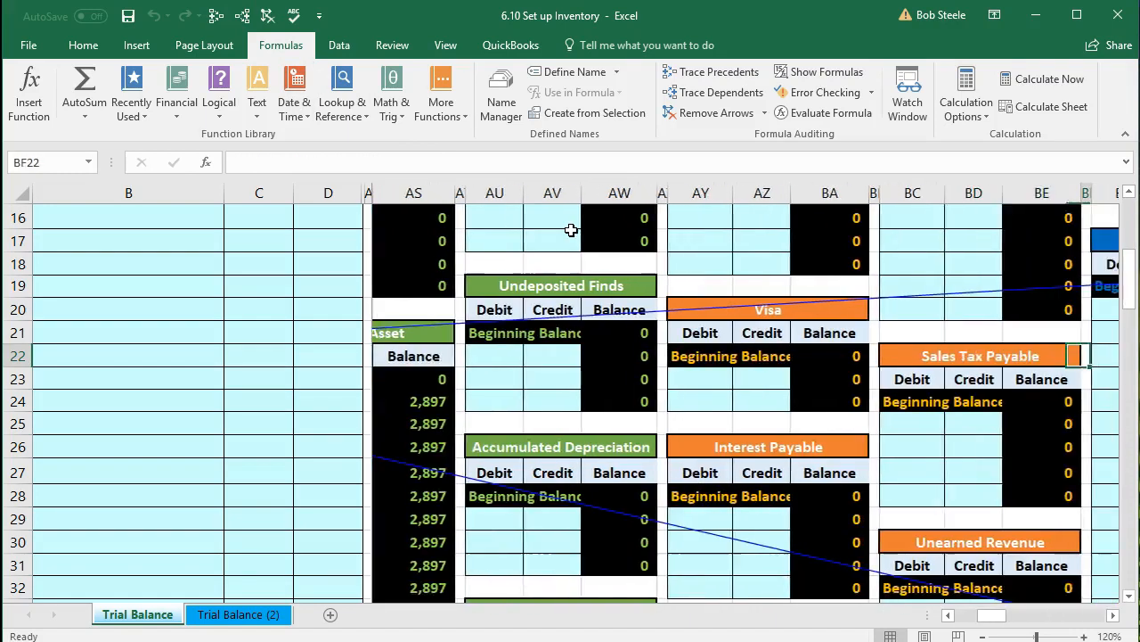
pyautogui.press('Right')
pyautogui.press('Right')
pyautogui.press('Right')
pyautogui.press('Right')
pyautogui.press('Right')
pyautogui.press('Right')
pyautogui.press('Right')
pyautogui.press('Right')
pyautogui.press('Right')
pyautogui.press('Right')
pyautogui.press('Right')
pyautogui.press('Right')
pyautogui.press('Right')
pyautogui.press('Right')
pyautogui.press('Right')
pyautogui.press('Right')
pyautogui.press('Right')
pyautogui.press('Right')
pyautogui.press('Right')
pyautogui.press('Right')
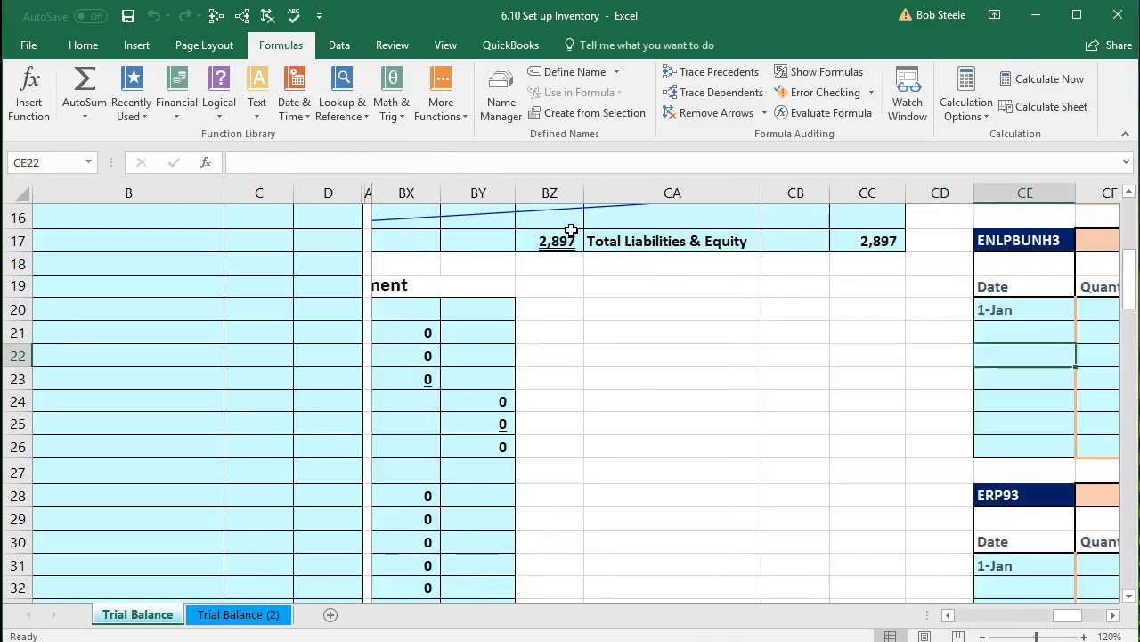
pyautogui.press('Left')
pyautogui.press('Left')
pyautogui.press('Left')
pyautogui.press('Left')
pyautogui.press('Left')
pyautogui.press('Left')
pyautogui.press('Left')
pyautogui.press('Left')
pyautogui.press('Left')
pyautogui.press('Left')
pyautogui.press('Left')
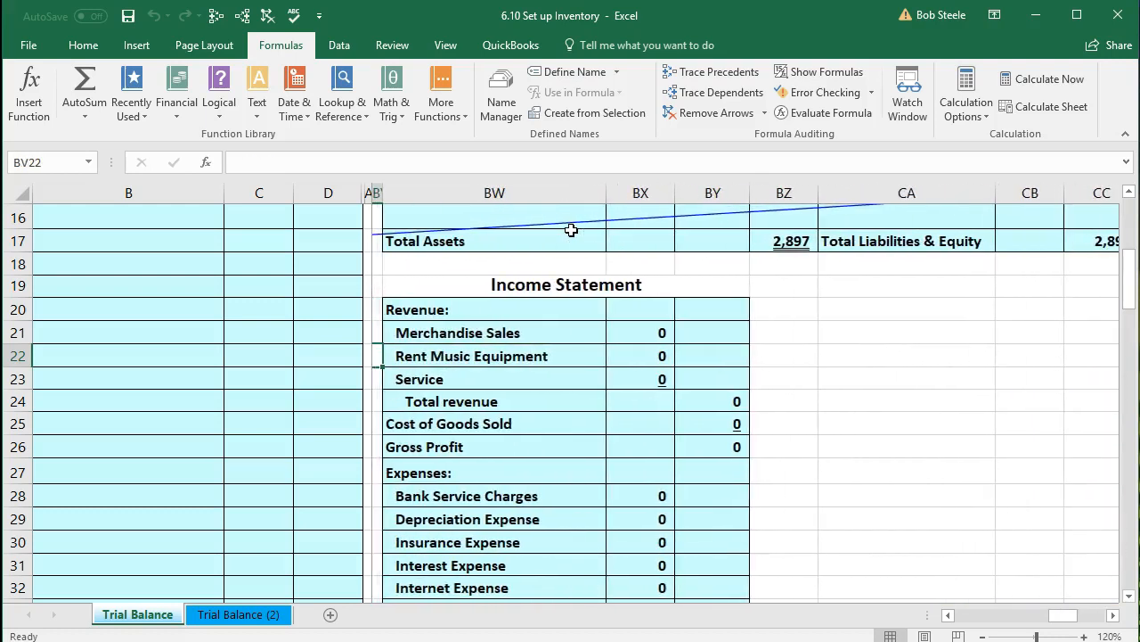
pyautogui.scroll(5, 571, 230)
pyautogui.click(644, 364)
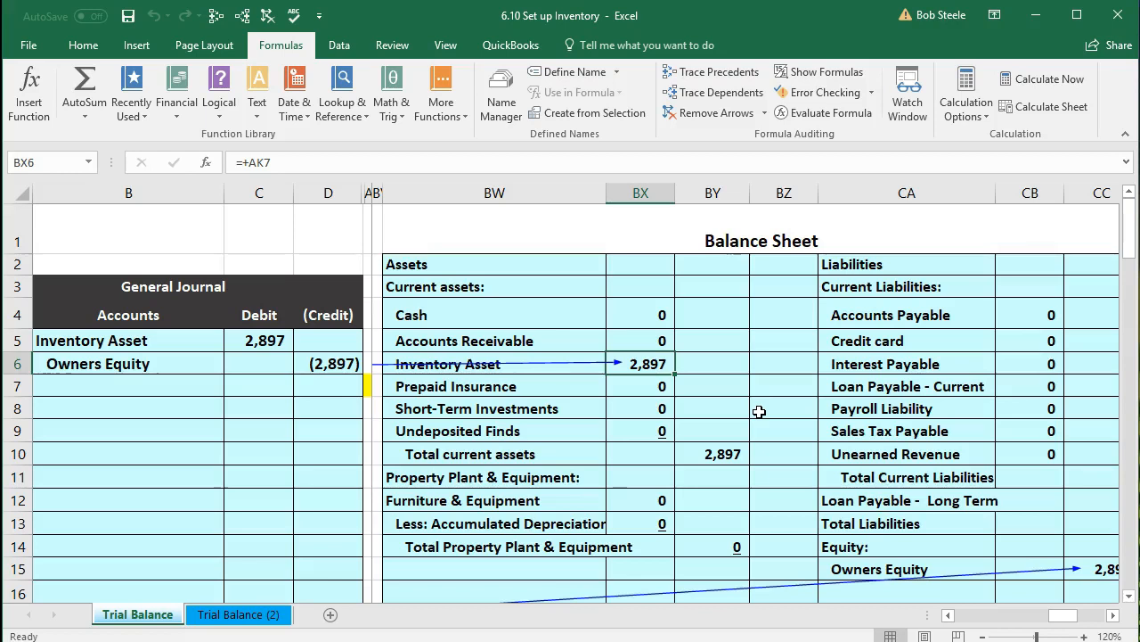
# Step: Inspect the balance sheet's Owners Equity in CC15 and compare Total Assets in BZ17 with Total Liabilities & Equity in CC17
pyautogui.scroll(-1, 759, 411)
pyautogui.click(790, 523)
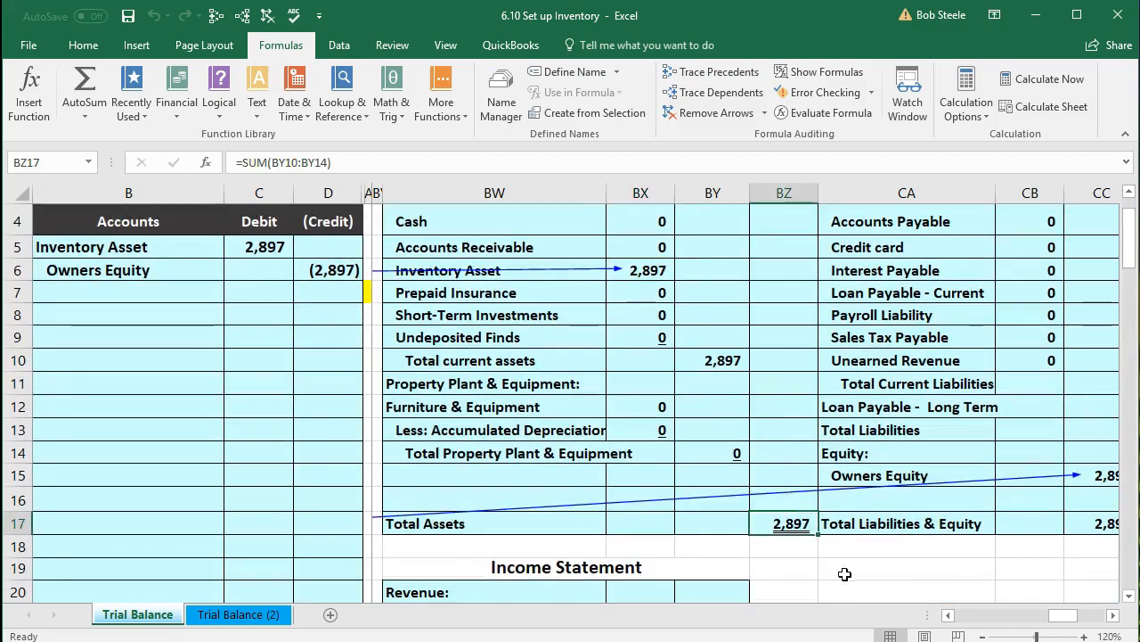
pyautogui.click(1114, 615)
pyautogui.click(1114, 615)
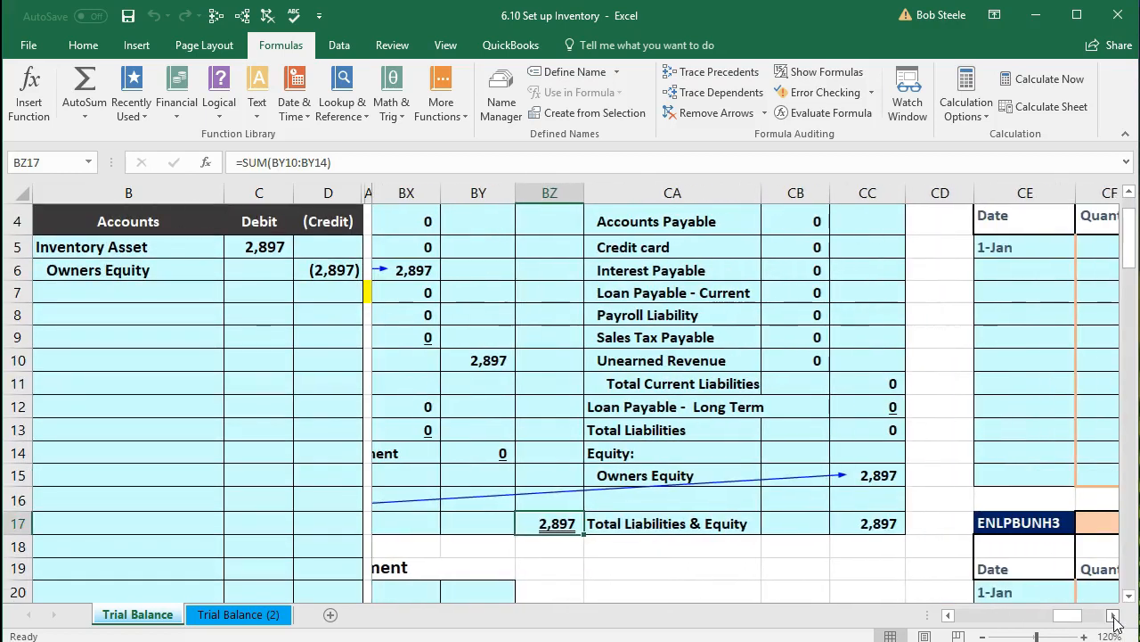
pyautogui.click(898, 475)
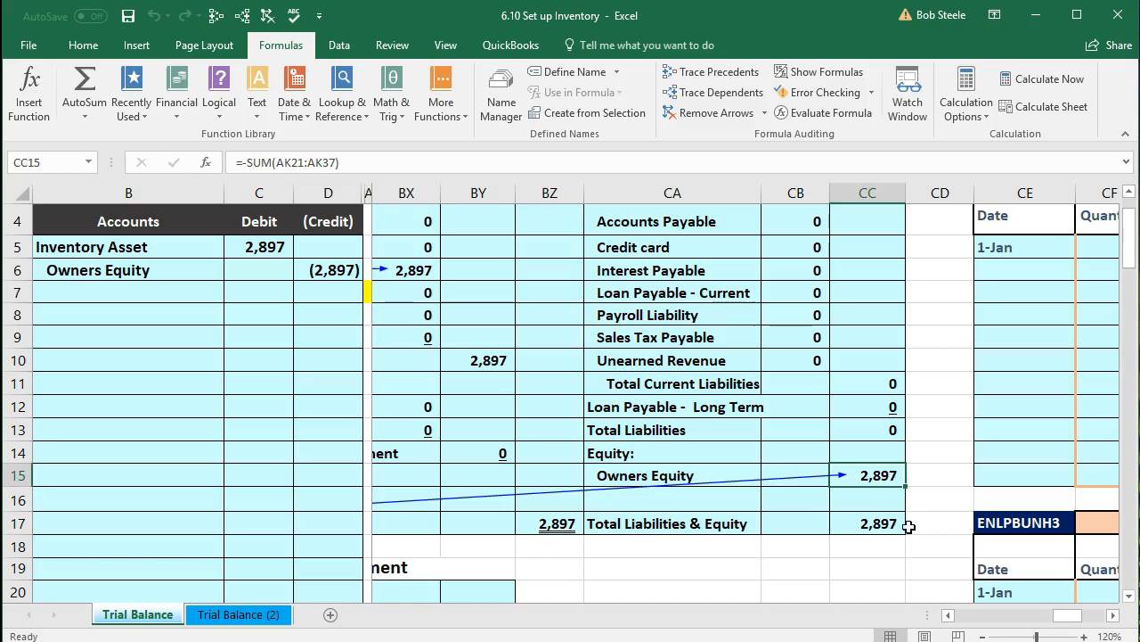
pyautogui.click(548, 526)
pyautogui.click(853, 523)
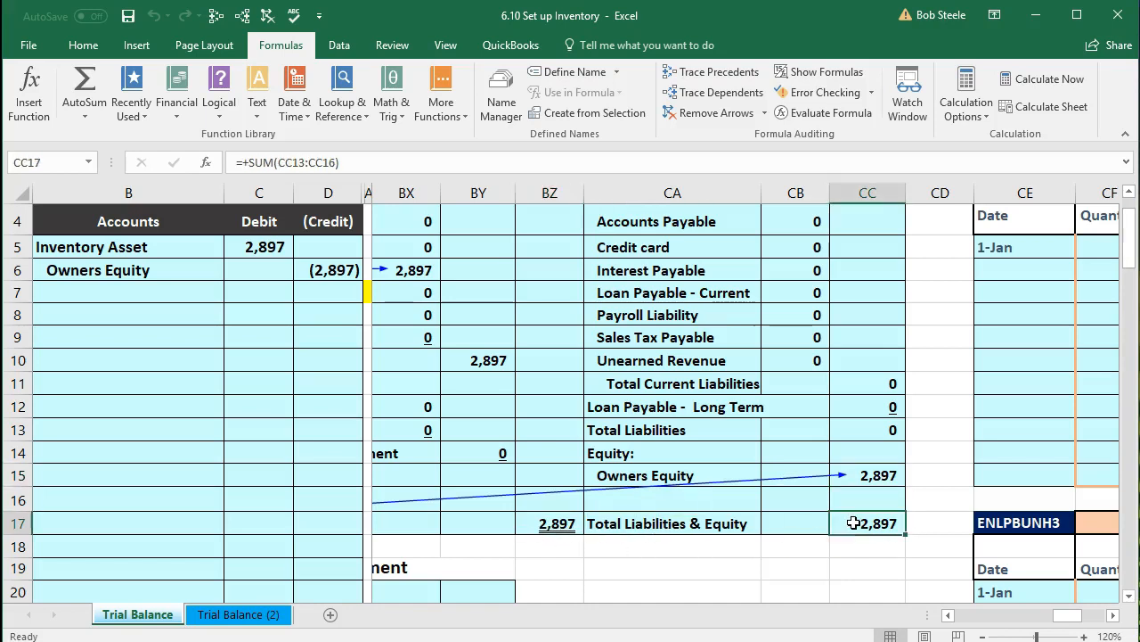
# Step: Apply a double underline to the Total Liabilities & Equity amount in CC17 and compare it with Total Assets in BZ17
pyautogui.click(83, 45)
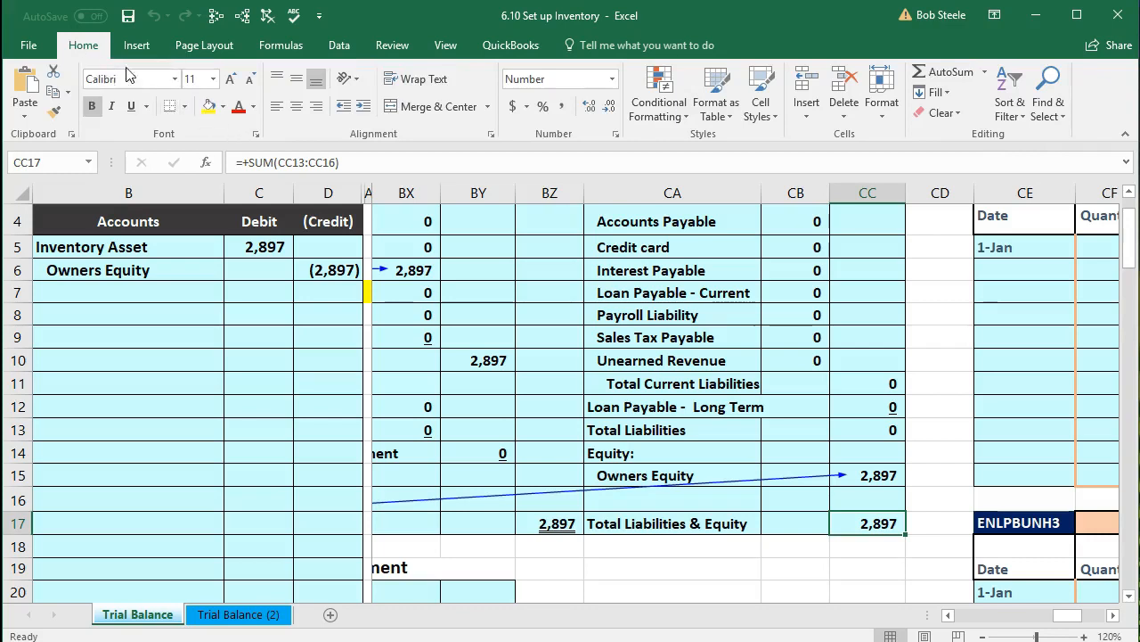
pyautogui.click(149, 108)
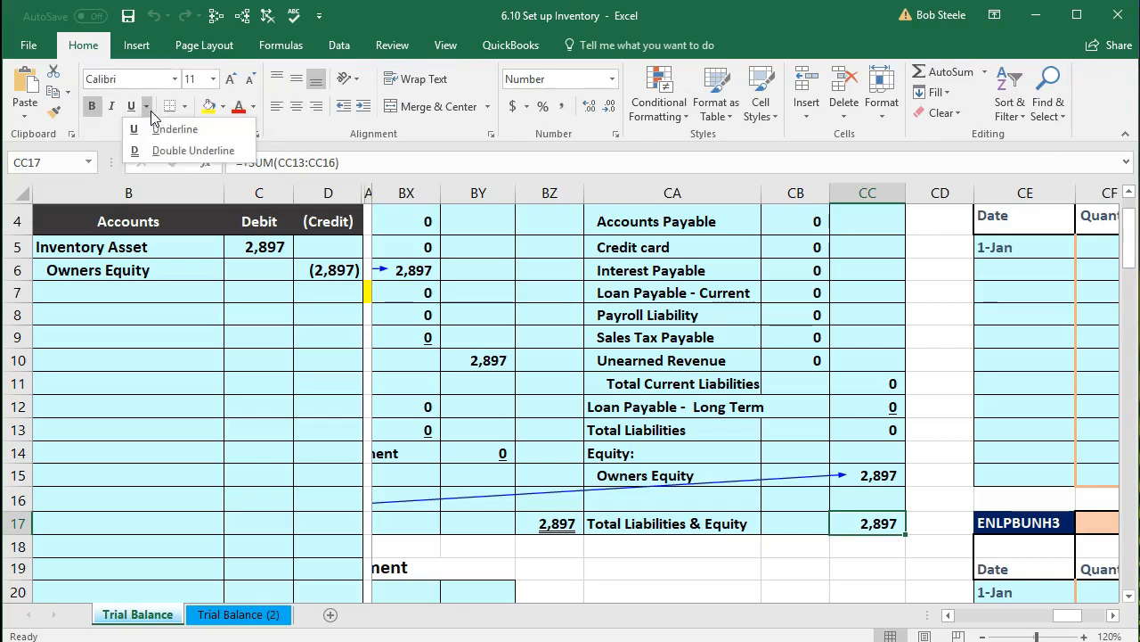
pyautogui.click(160, 151)
pyautogui.click(660, 526)
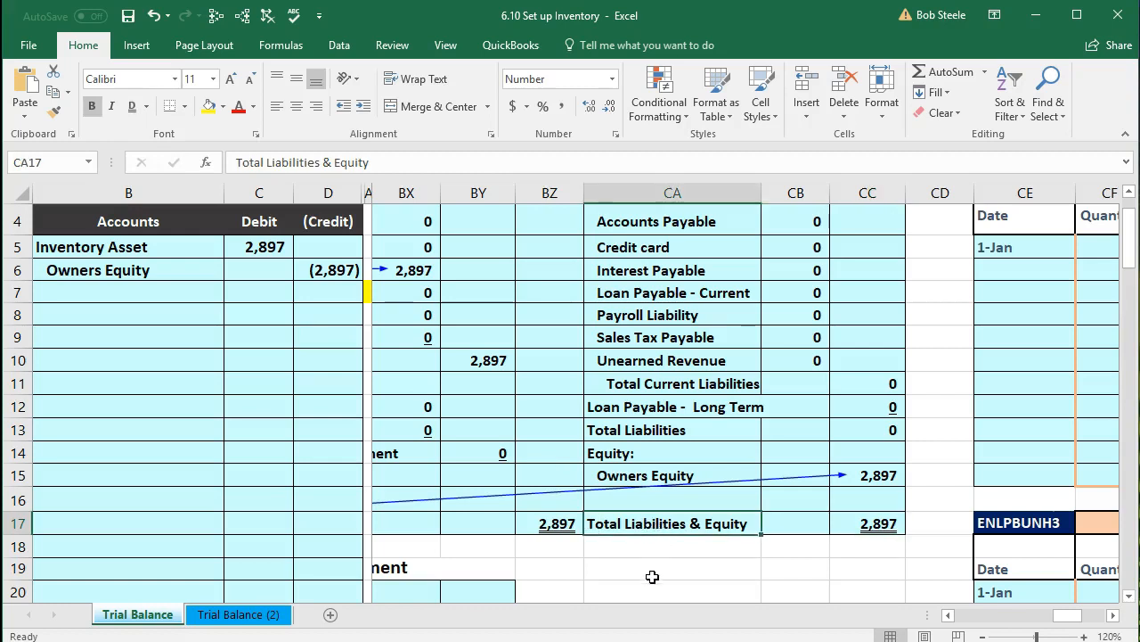
pyautogui.click(558, 530)
pyautogui.click(865, 526)
# Step: Double-underline the Ending Owner's Equity amount in BY73 and inspect the Beginning Owner's Equity formula in BY45
pyautogui.scroll(-1, 713, 571)
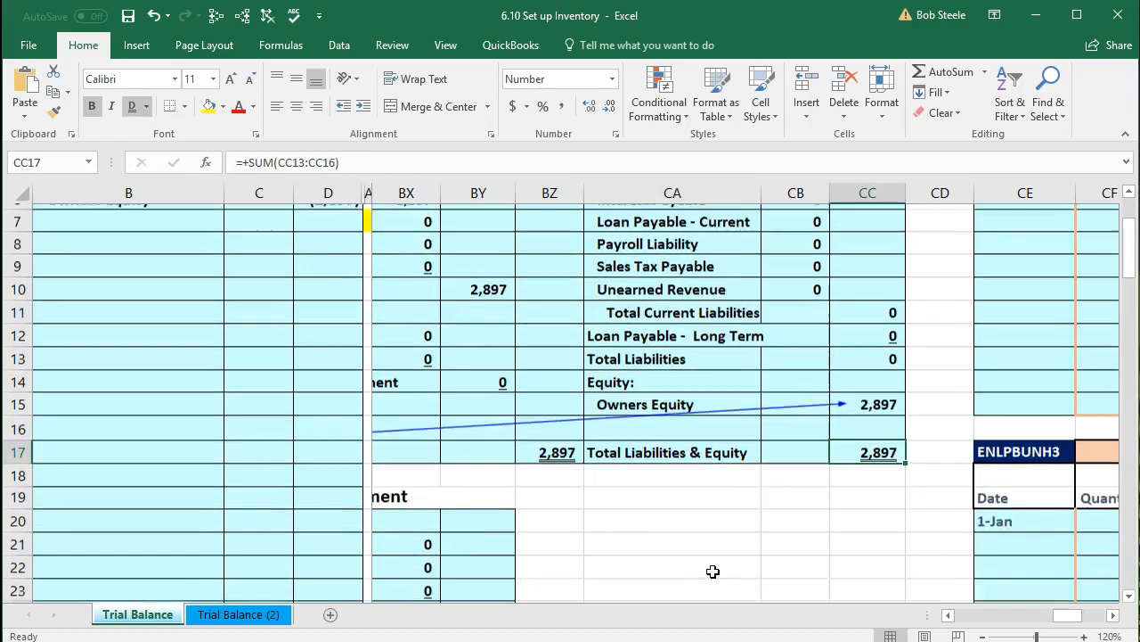
pyautogui.click(948, 615)
pyautogui.scroll(-3, 890, 555)
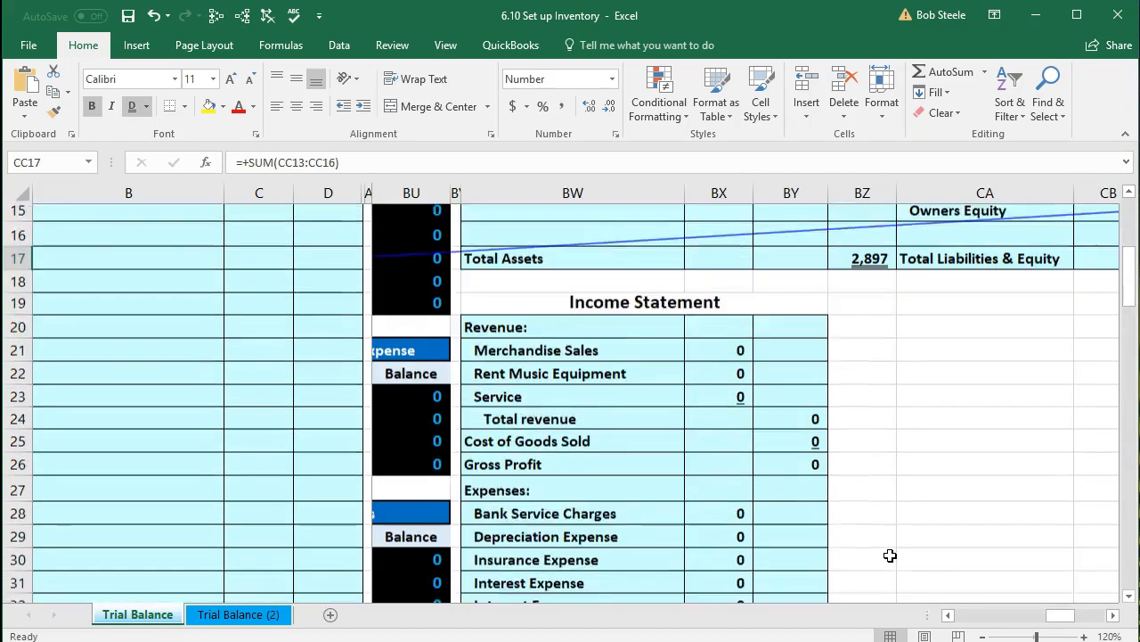
pyautogui.scroll(-5, 890, 555)
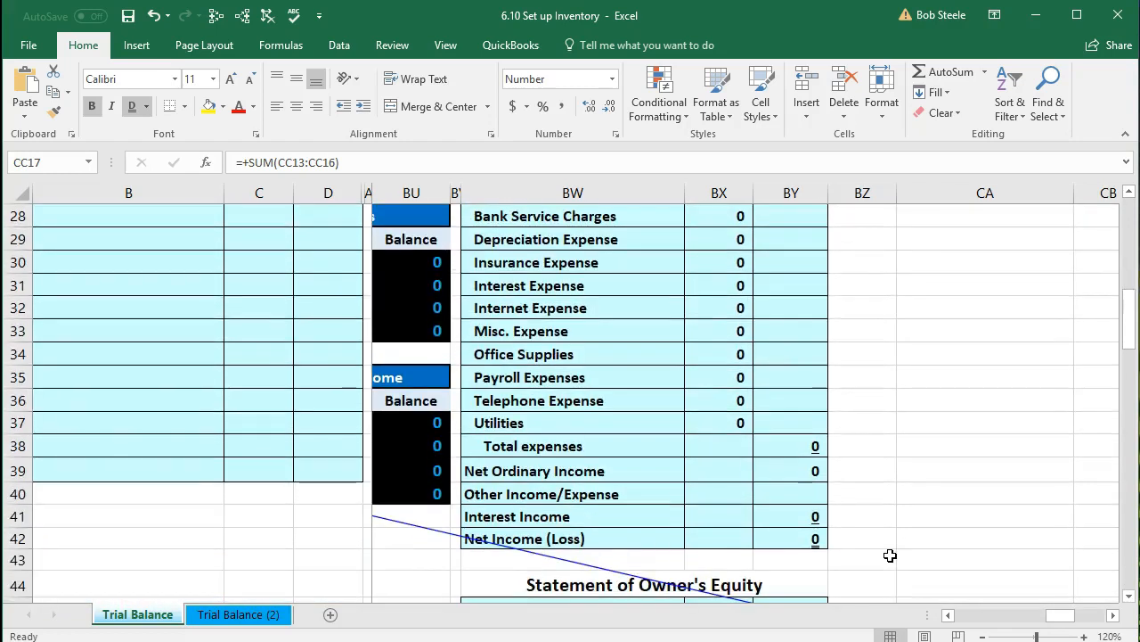
pyautogui.scroll(-3, 890, 555)
pyautogui.click(815, 509)
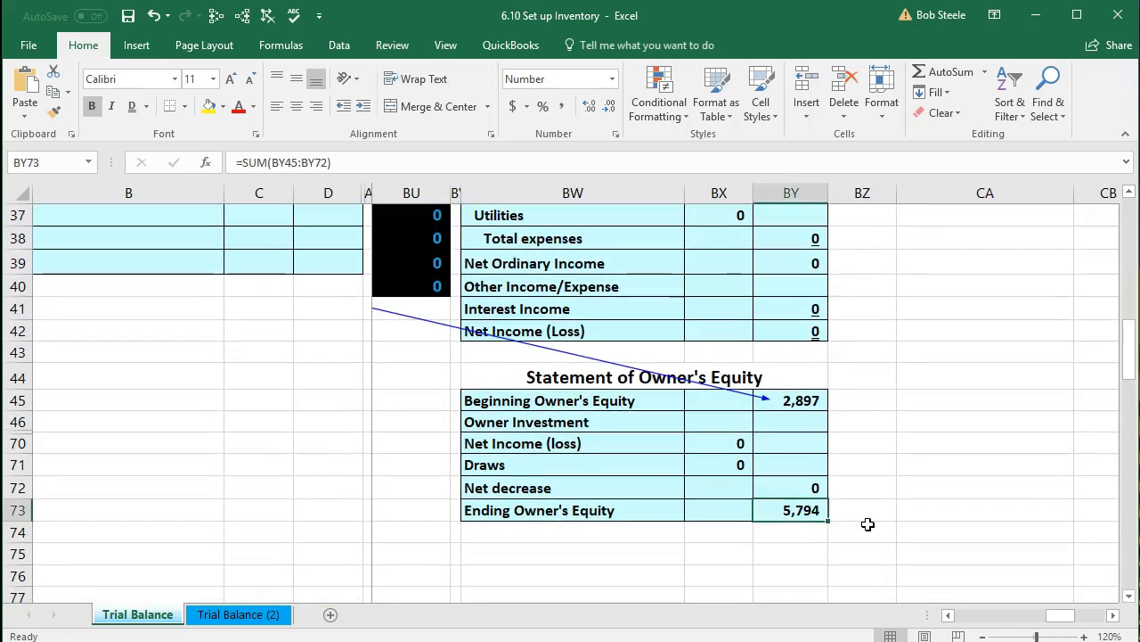
pyautogui.click(124, 108)
pyautogui.click(725, 526)
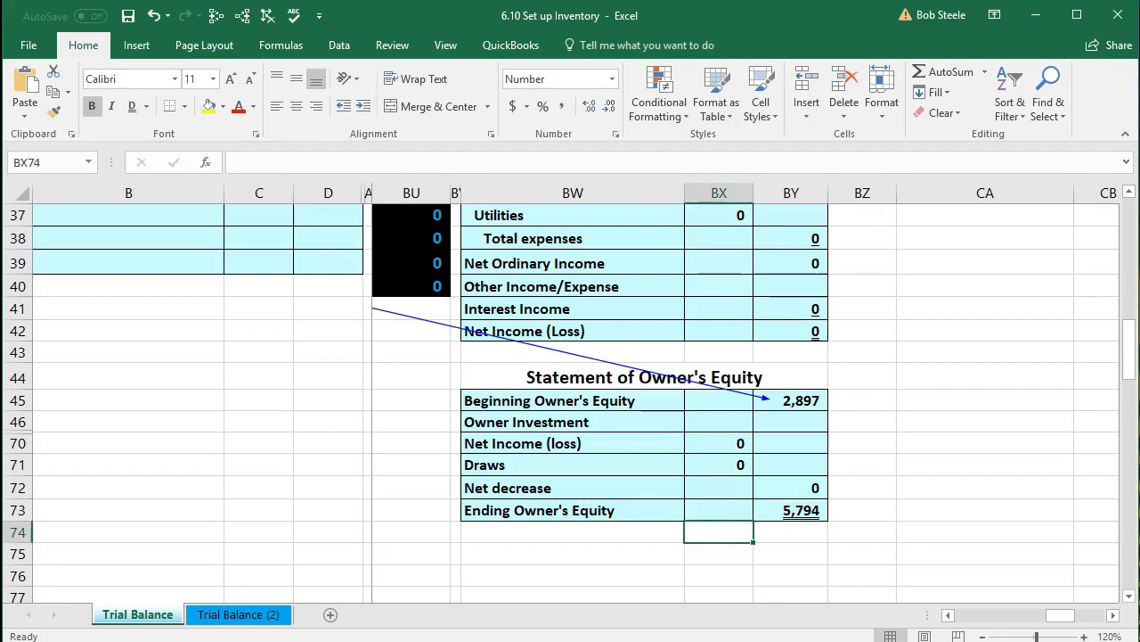
pyautogui.press('Right')
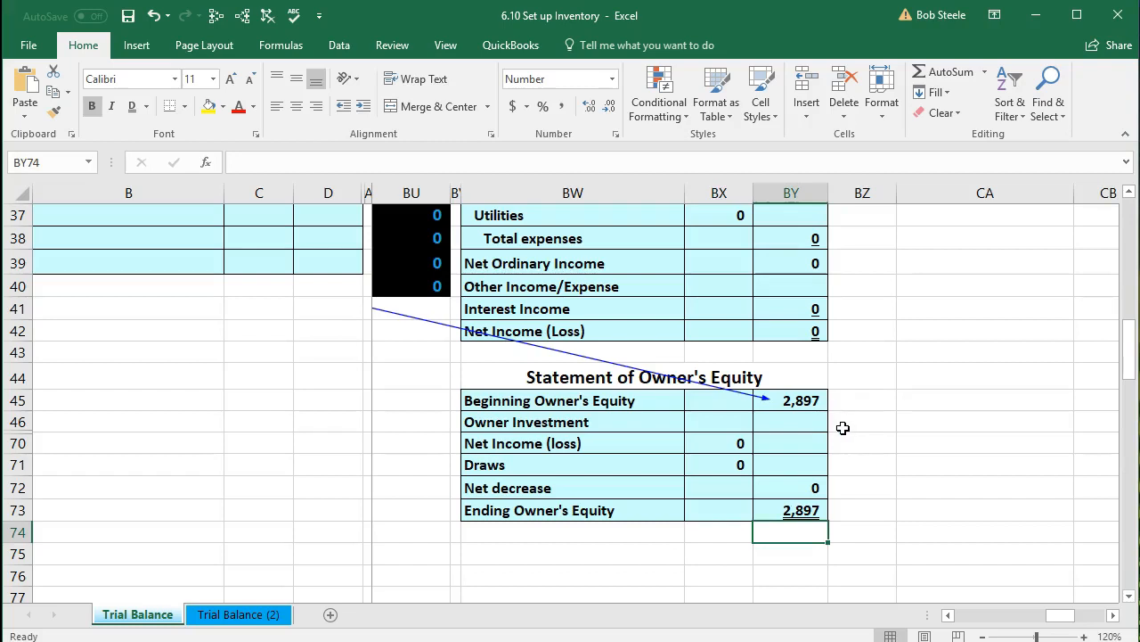
pyautogui.click(807, 403)
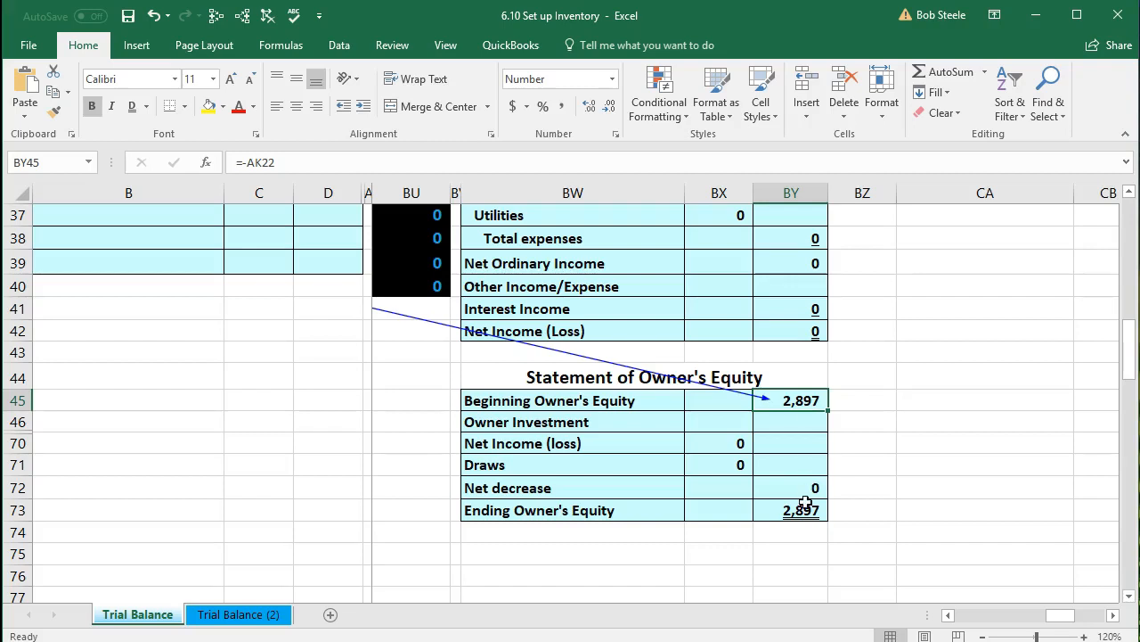
# Step: Inspect the Ending Owner's Equity formula in BY73 of the Statement of Owner's Equity
pyautogui.click(807, 530)
pyautogui.click(802, 513)
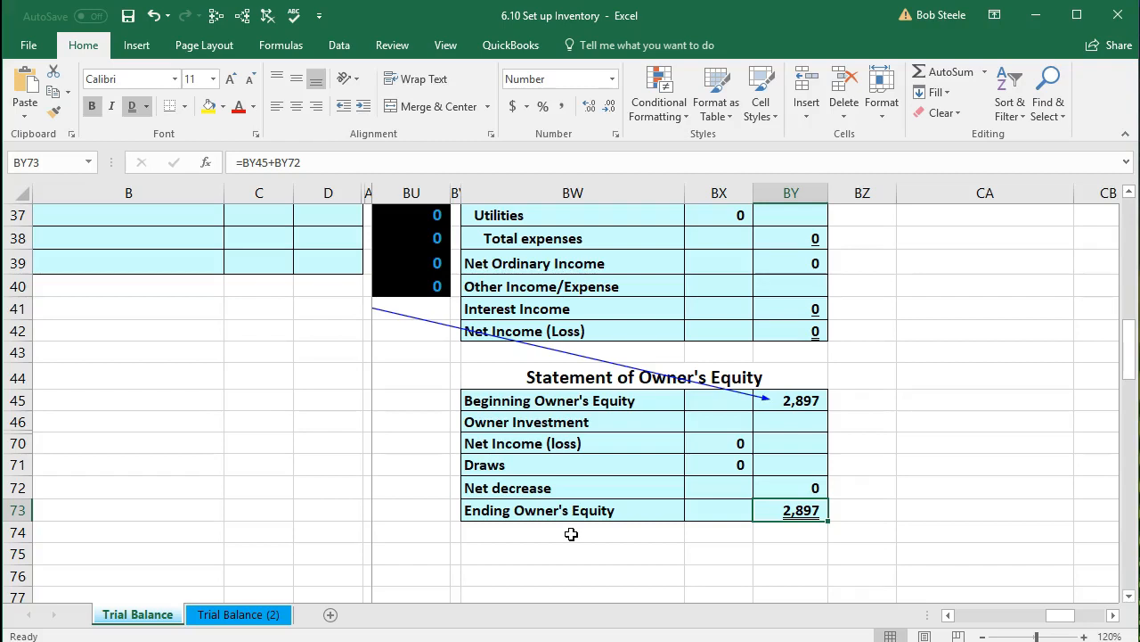
# Step: Return from the balance sheet across the General Ledger to the trial balance beside the General Journal and save the workbook
pyautogui.scroll(11, 571, 533)
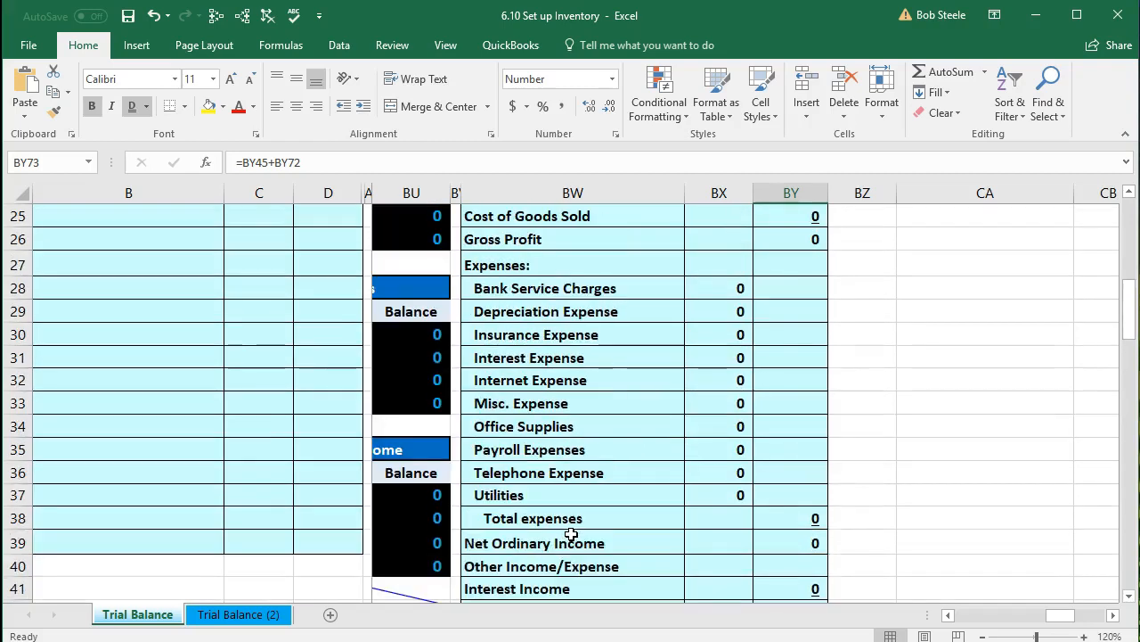
pyautogui.scroll(1, 572, 533)
pyautogui.click(582, 457)
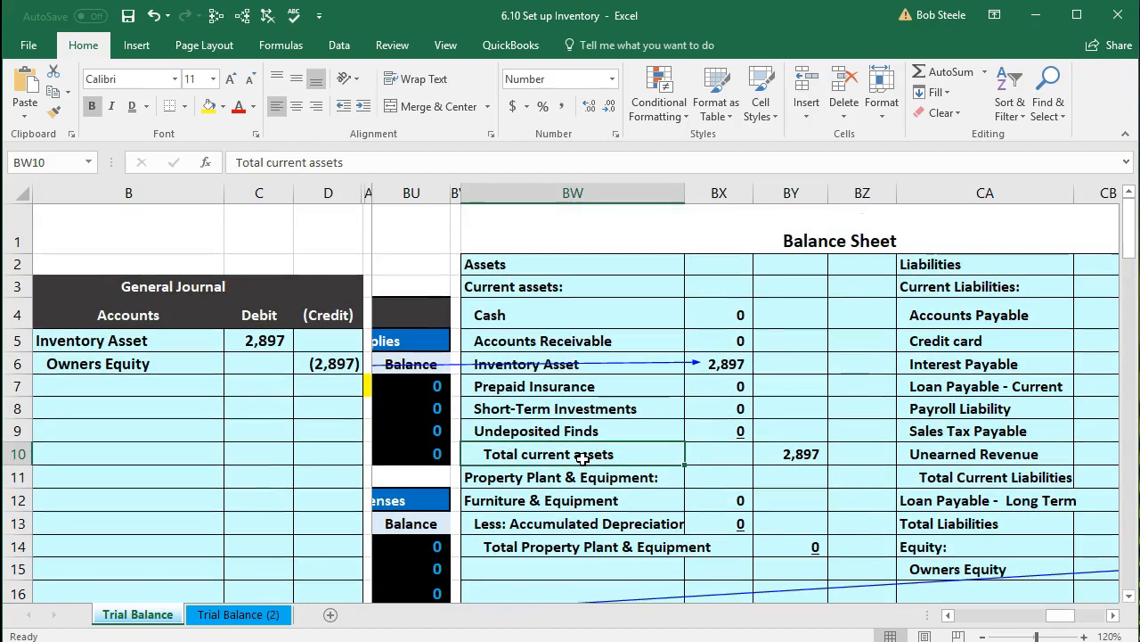
pyautogui.press('Left')
pyautogui.press('Left')
pyautogui.press('Left')
pyautogui.press('Left')
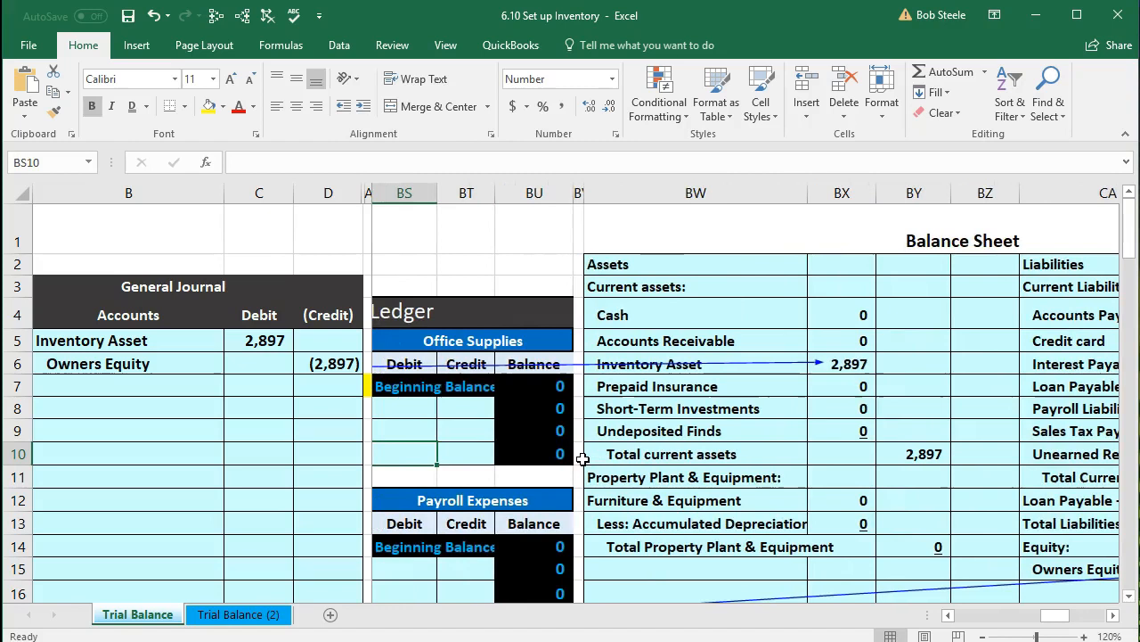
pyautogui.press('Left')
pyautogui.press('Left')
pyautogui.press('Left')
pyautogui.press('Left')
pyautogui.press('Left')
pyautogui.press('Left')
pyautogui.press('Left')
pyautogui.press('Left')
pyautogui.press('Left')
pyautogui.press('Left')
pyautogui.press('Left')
pyautogui.press('Left')
pyautogui.press('Left')
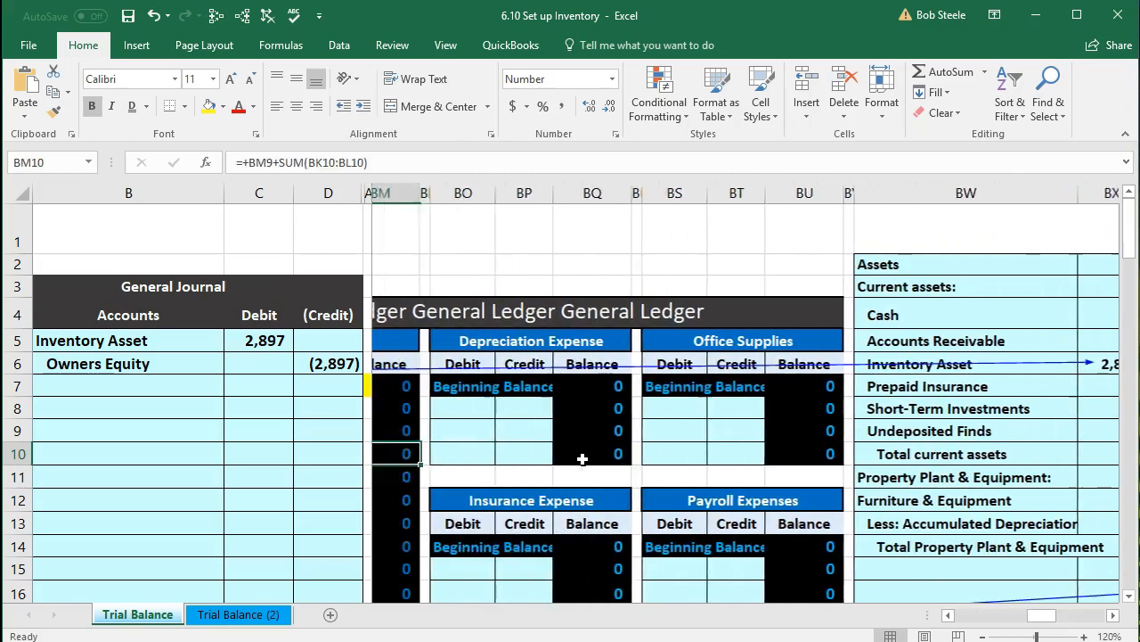
pyautogui.press('Left')
pyautogui.press('Left')
pyautogui.press('Left')
pyautogui.press('Left')
pyautogui.press('Left')
pyautogui.press('Left')
pyautogui.press('Left')
pyautogui.press('Left')
pyautogui.press('Left')
pyautogui.press('Left')
pyautogui.press('Left')
pyautogui.press('Left')
pyautogui.press('Left')
pyautogui.press('Left')
pyautogui.press('Left')
pyautogui.press('Left')
pyautogui.press('Left')
pyautogui.press('Left')
pyautogui.press('Left')
pyautogui.press('Left')
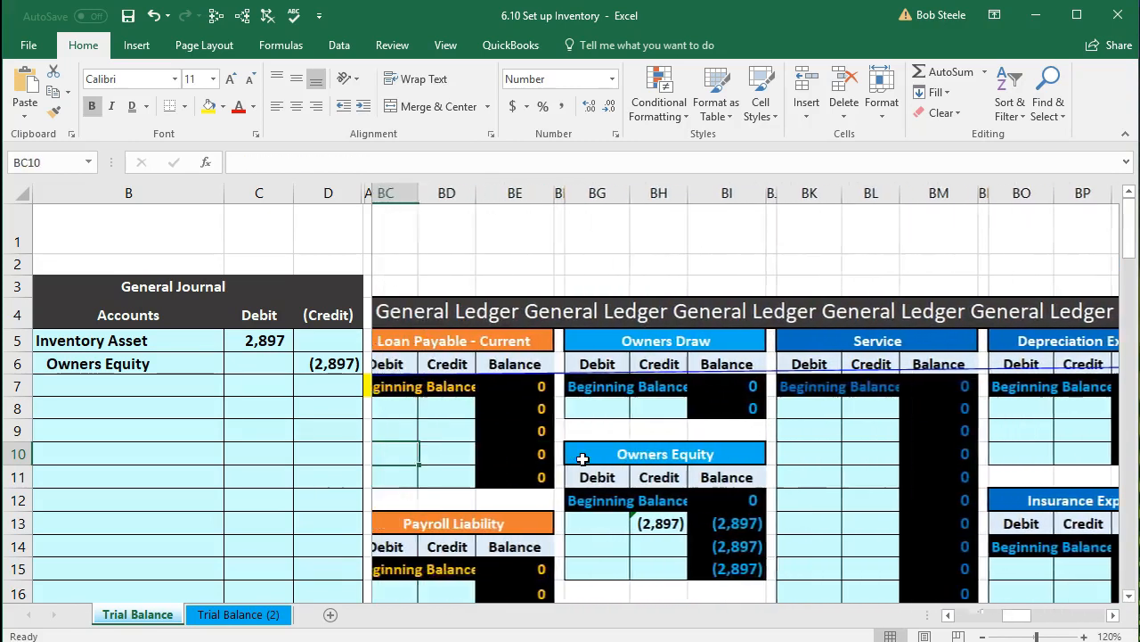
pyautogui.press('Left')
pyautogui.press('Left')
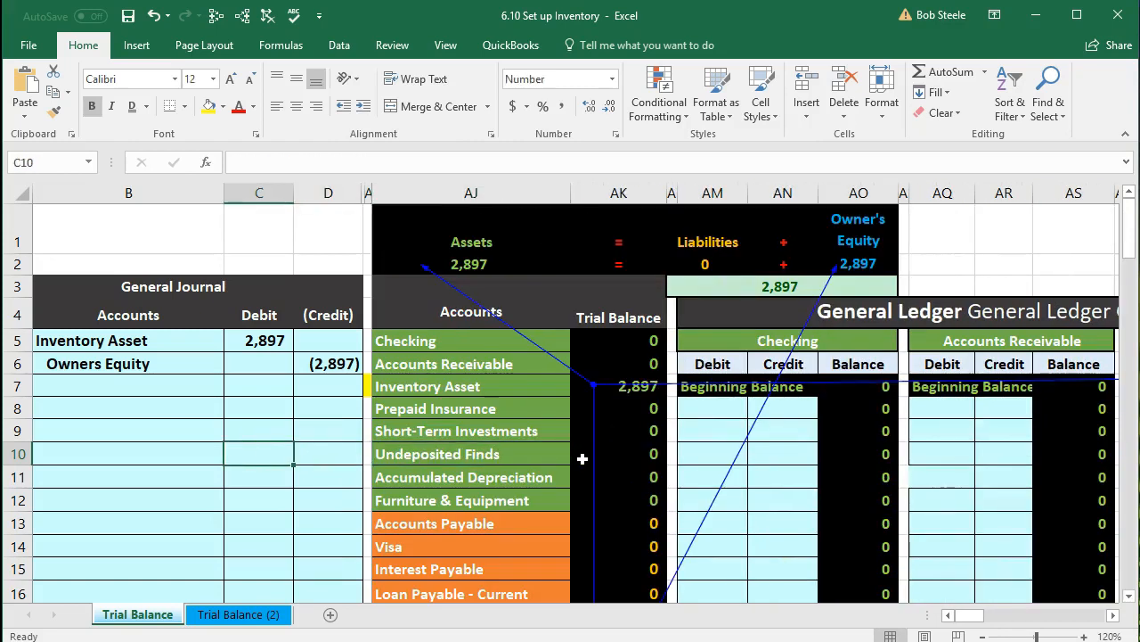
pyautogui.click(128, 16)
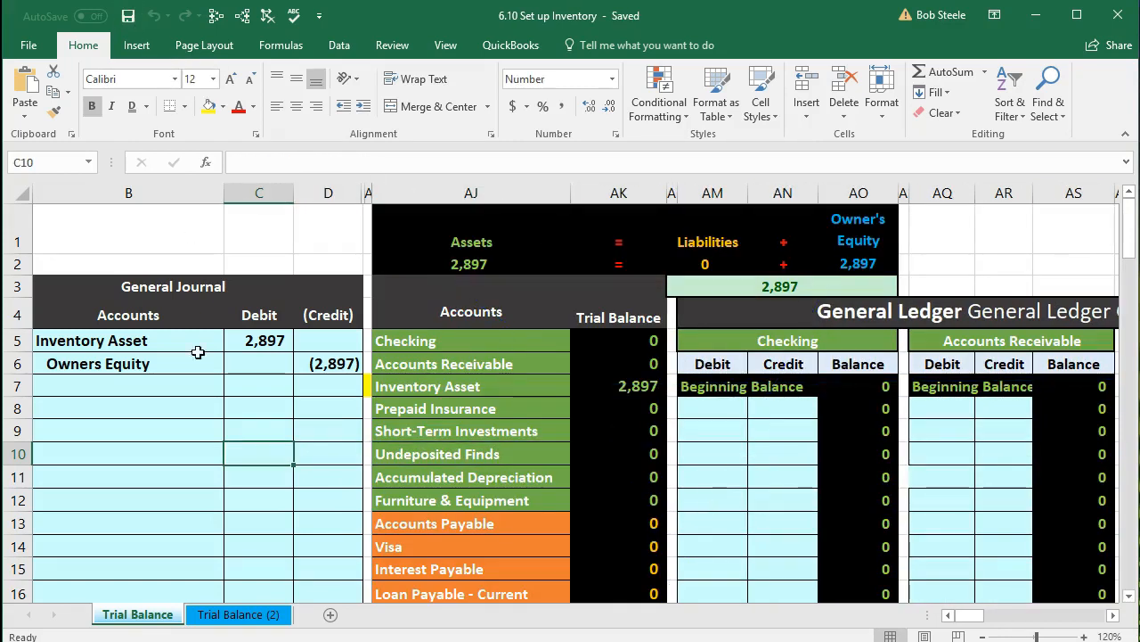